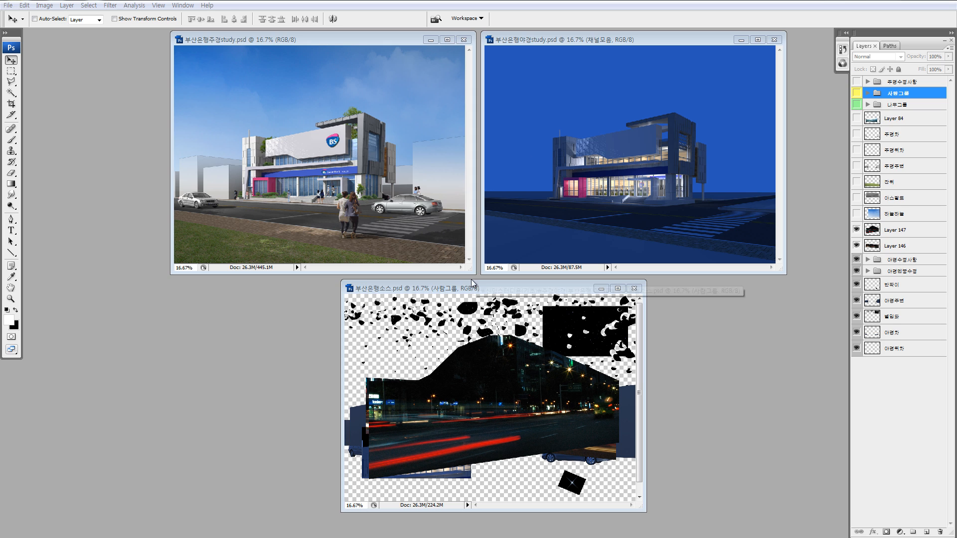
- Bring the daytime study image forward and compare the full composite with its base rendering layer shown alone
drag(360, 43, 402, 102)
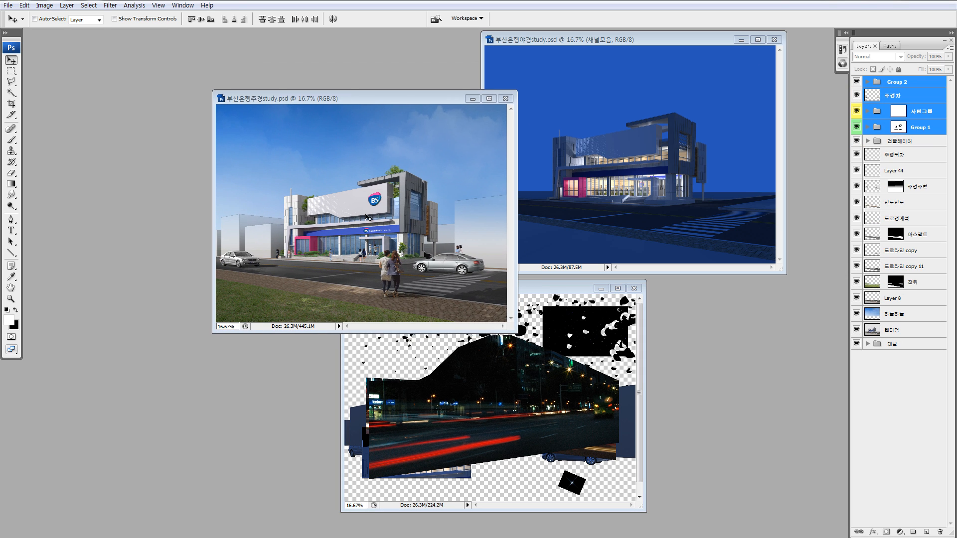
alt+click(856, 330)
alt+click(856, 330)
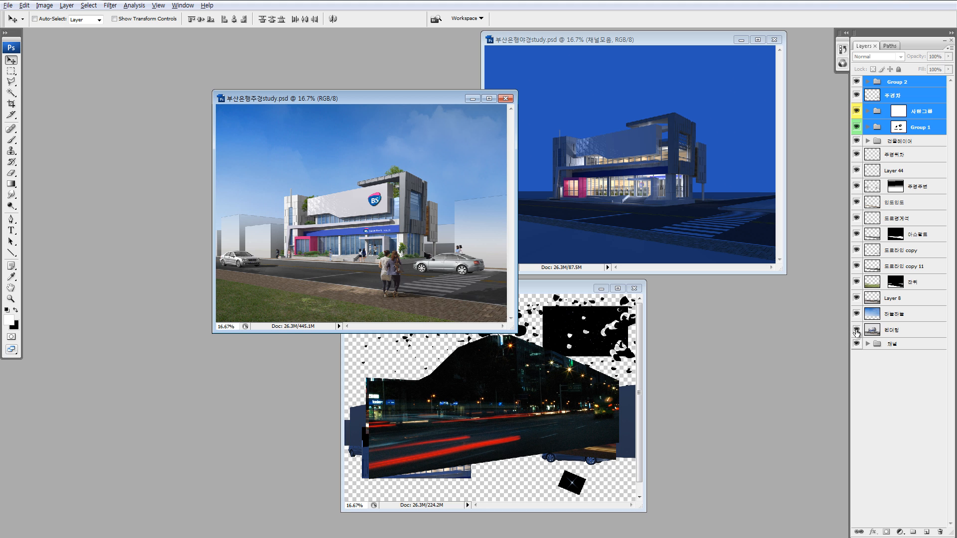
alt+click(856, 330)
alt+click(856, 330)
- Place the daytime and night study windows side by side and isolate the night rendering layer, restoring visibility
drag(426, 90, 318, 57)
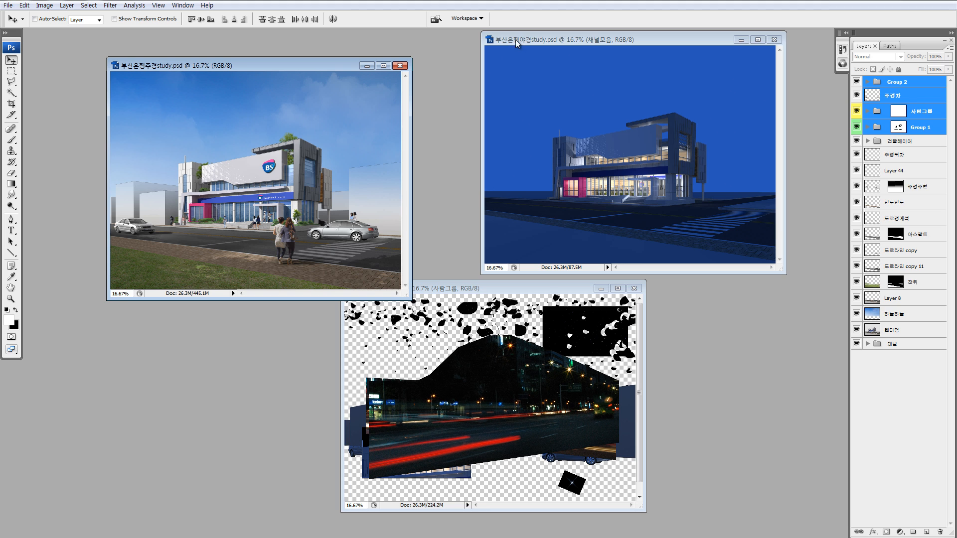
drag(516, 43, 468, 68)
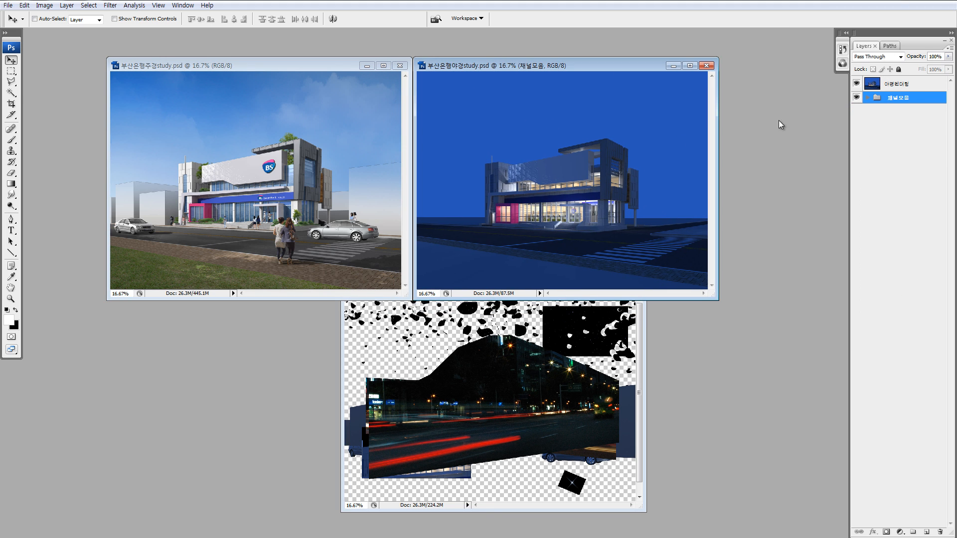
alt+click(858, 84)
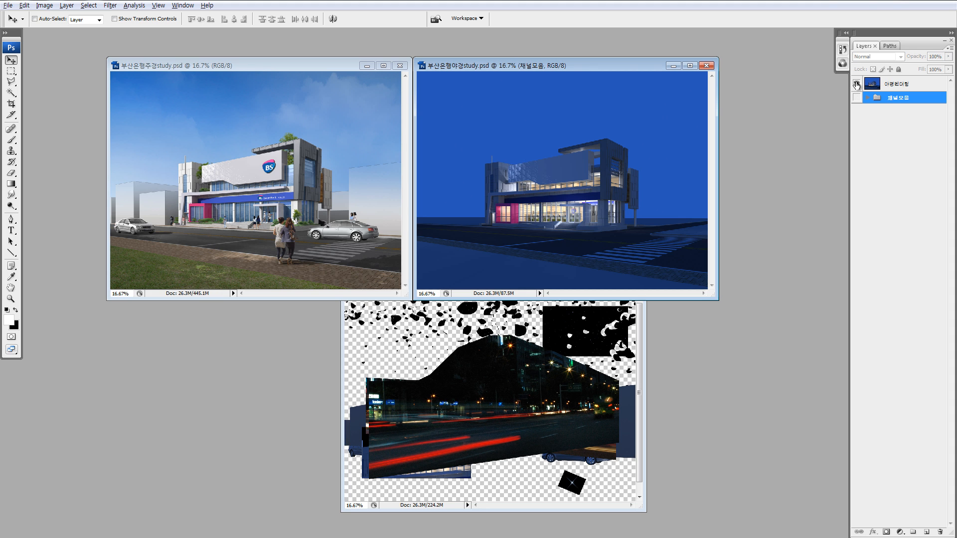
alt+click(856, 84)
- Bring the source file 부산은행소스.psd forward and move its window beneath the daytime study image
click(559, 370)
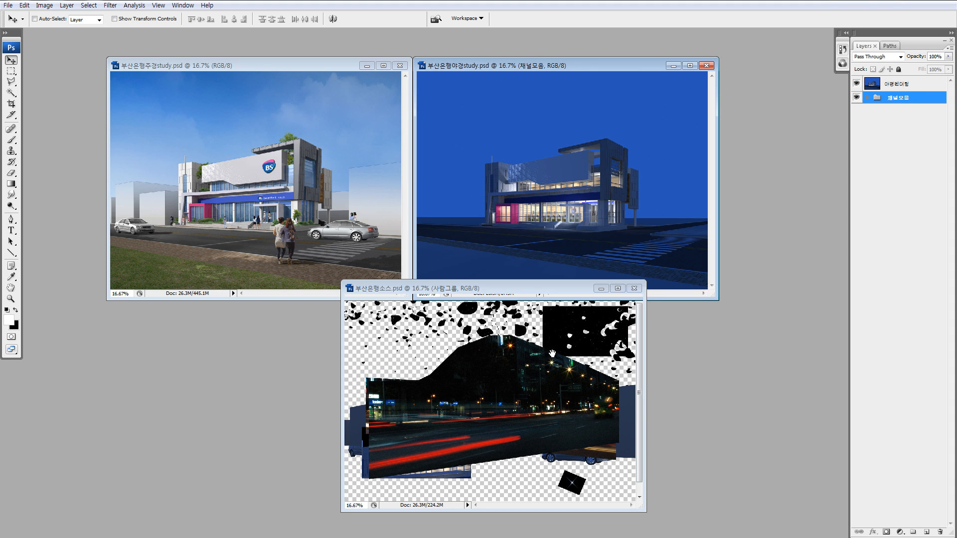
drag(533, 288, 429, 263)
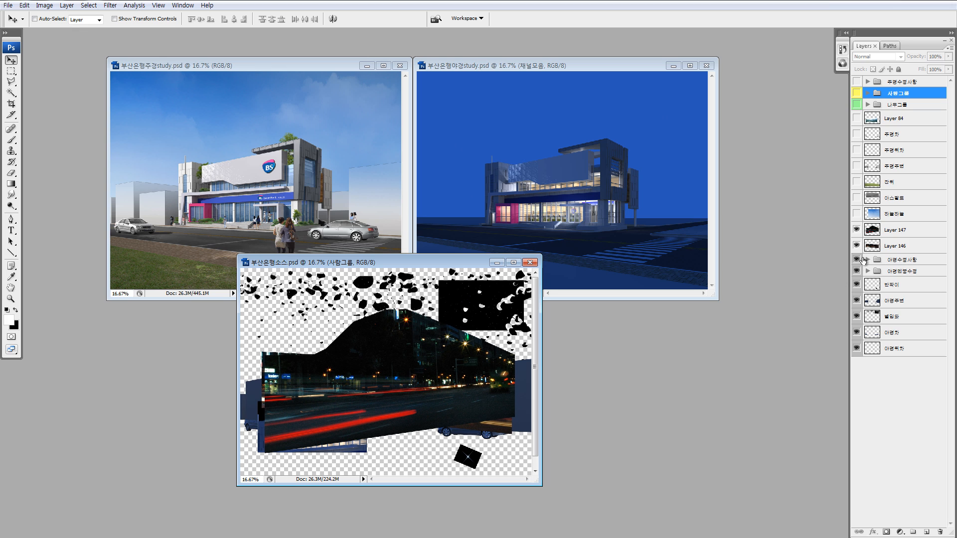
mouse_move(856, 259)
mouse_down()
mouse_move(857, 321)
mouse_move(856, 259)
mouse_up()
drag(445, 264, 288, 311)
- Select the 야경렌더링 layer in the night study file and enlarge its view to 33.3%
click(506, 149)
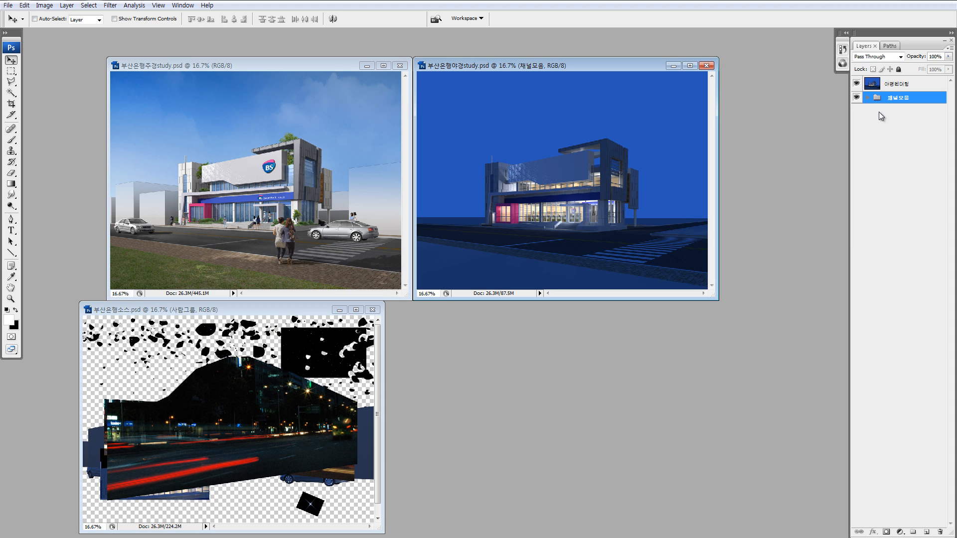
click(890, 83)
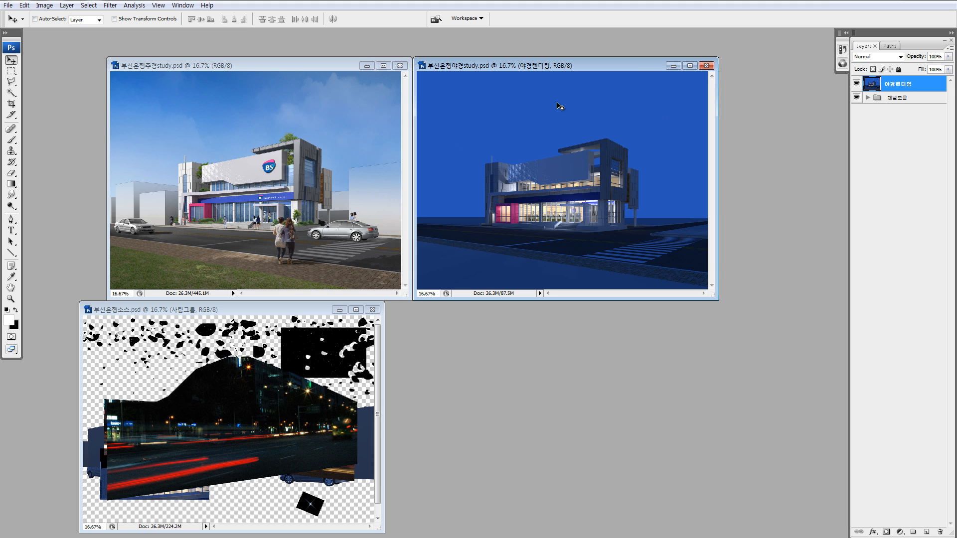
key(ctrl+plus)
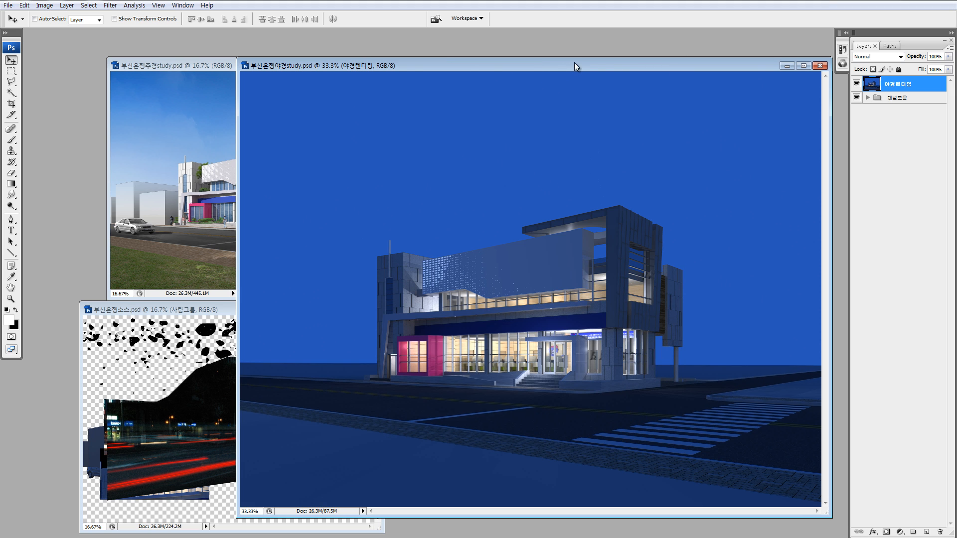
drag(576, 66, 479, 50)
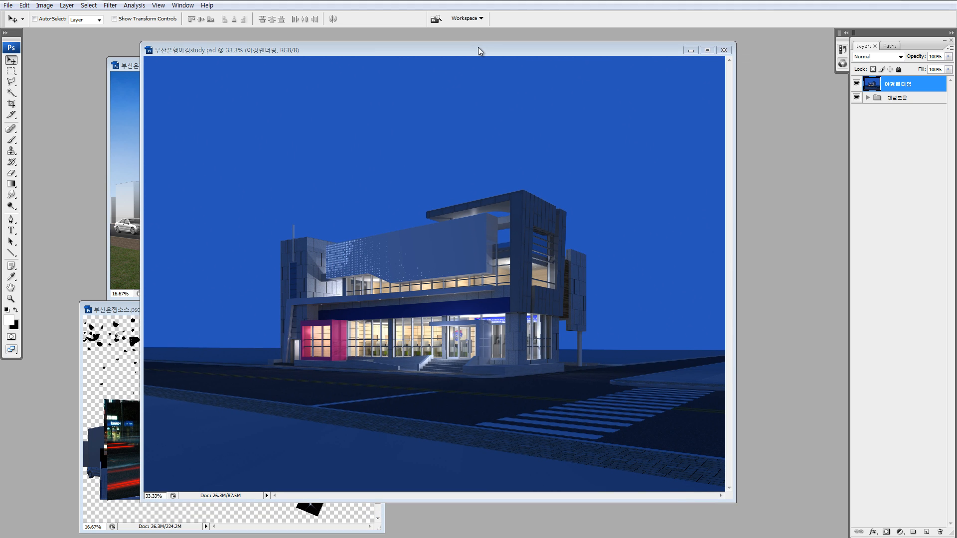
click(462, 257)
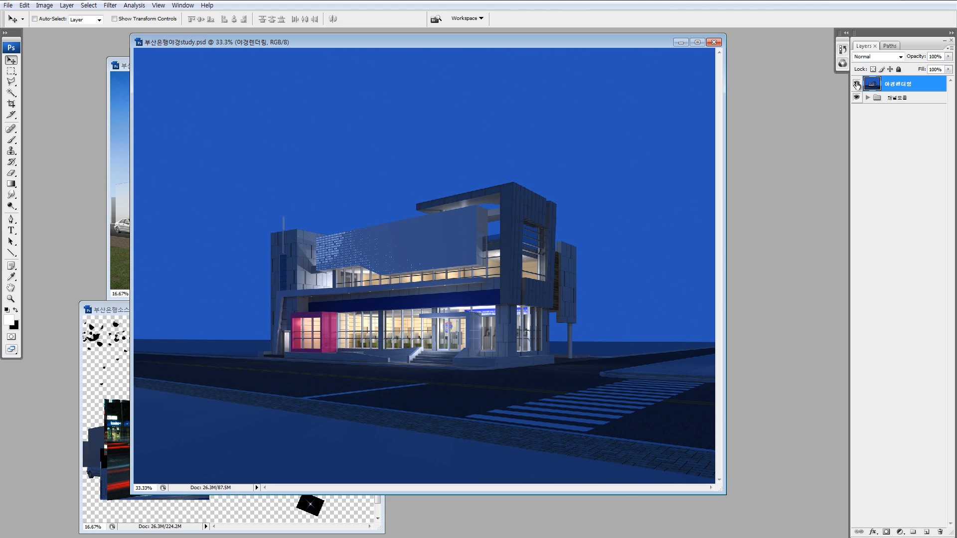
- Hide and show the 야경렌더링 layer to examine the colour channel masks beneath it
click(856, 85)
click(856, 84)
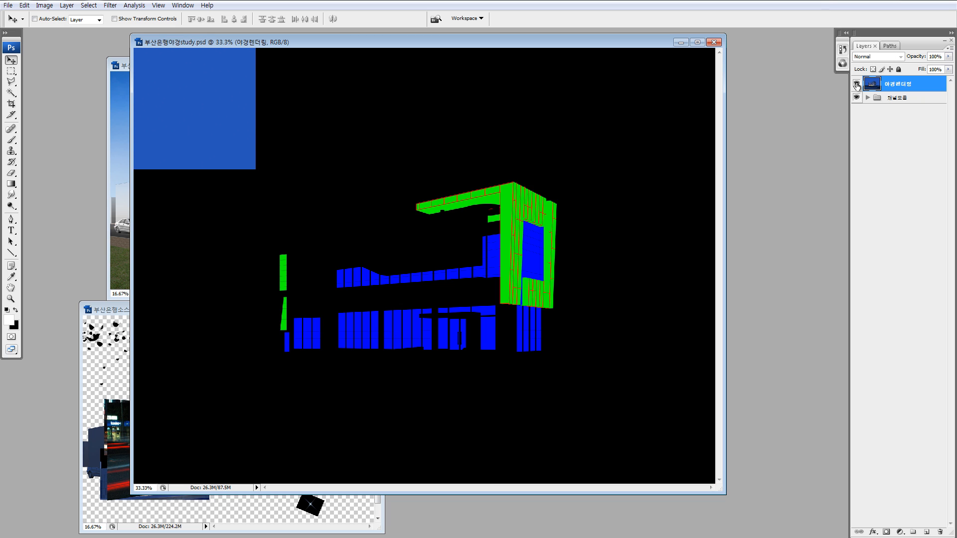
click(856, 85)
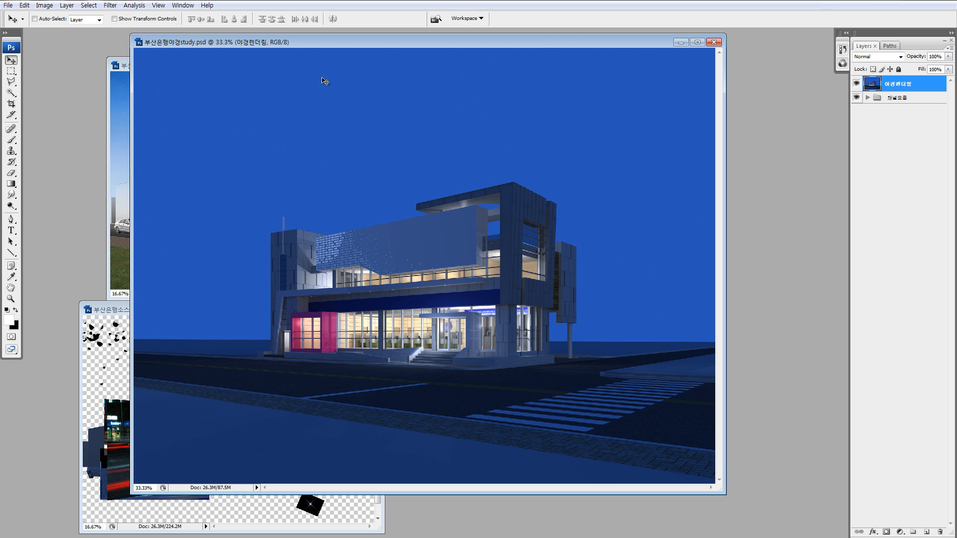
- Examine the night rendering's building facade up close, and reduce the image view to 25%
click(128, 65)
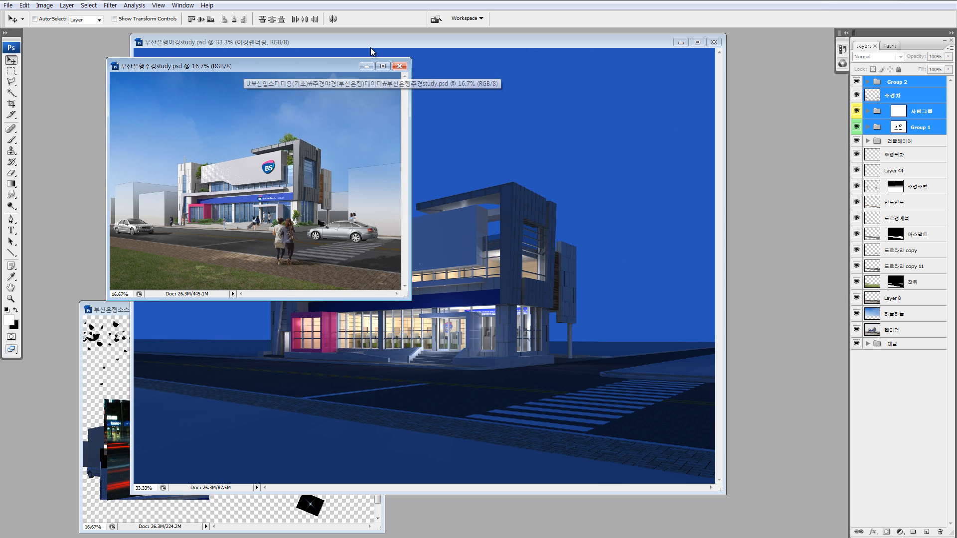
click(408, 131)
key(z)
drag(308, 169, 577, 396)
alt+click(540, 386)
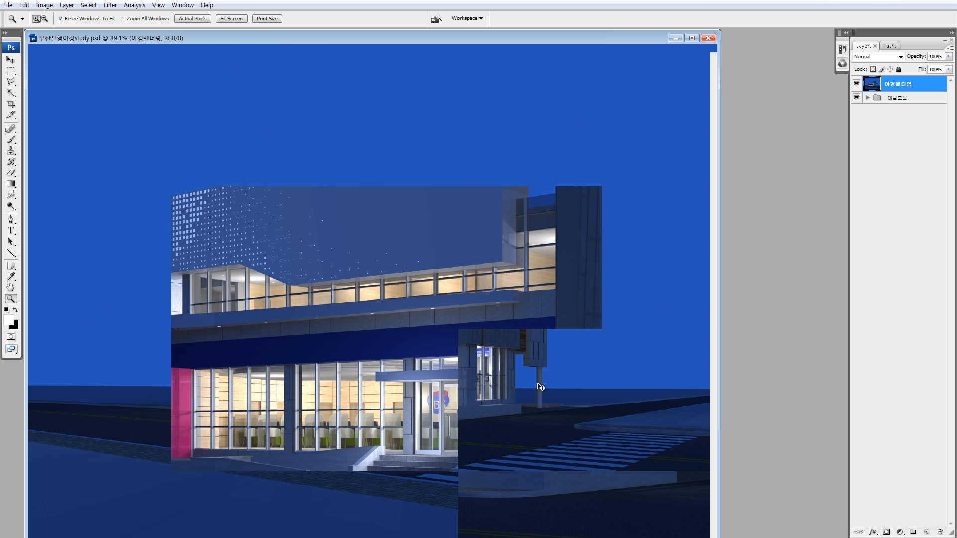
alt+click(535, 382)
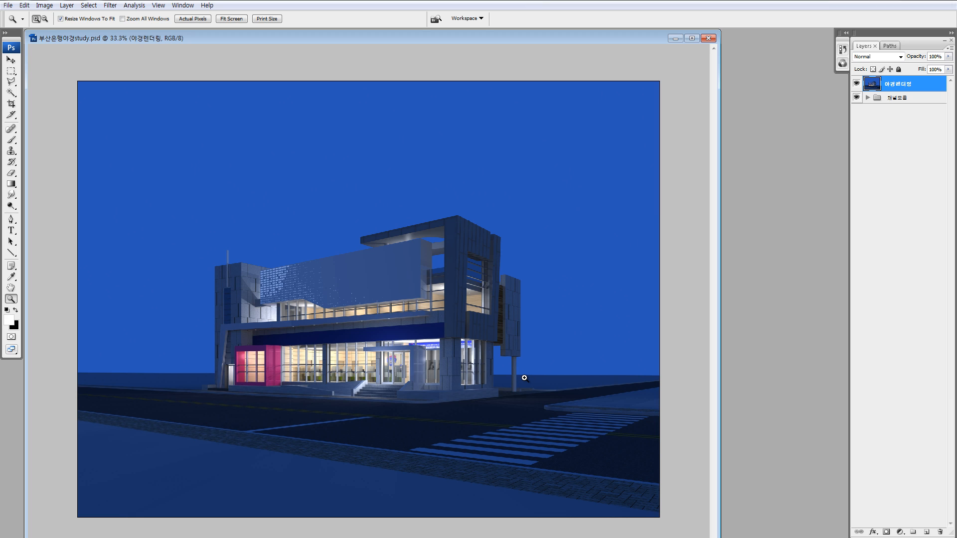
alt+click(571, 138)
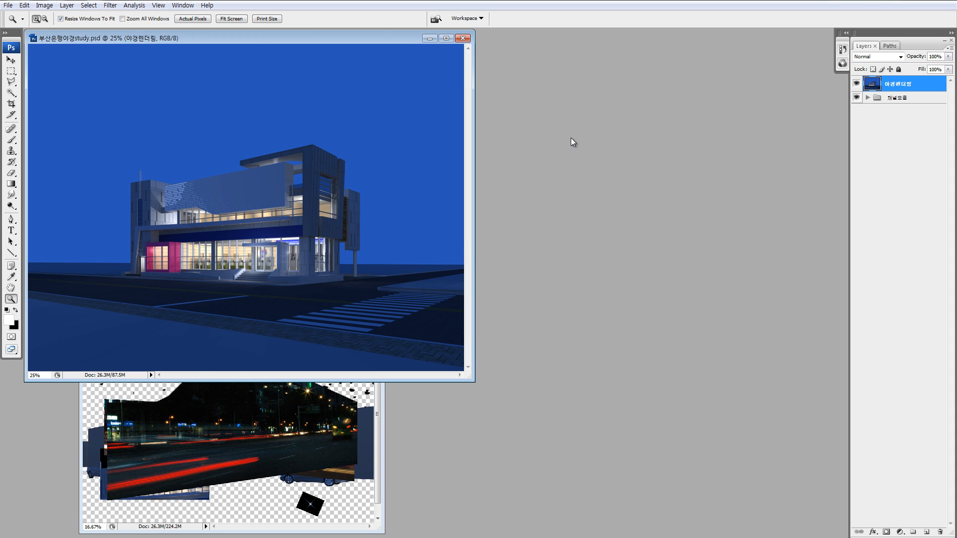
- Rearrange the daytime and night study windows so both renderings can be compared with the source file accessible
drag(277, 38, 508, 50)
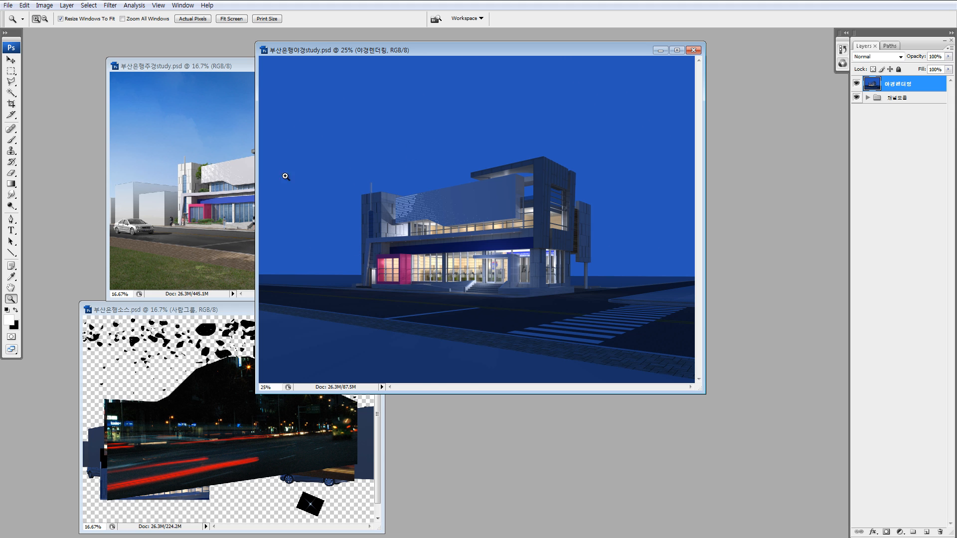
click(233, 179)
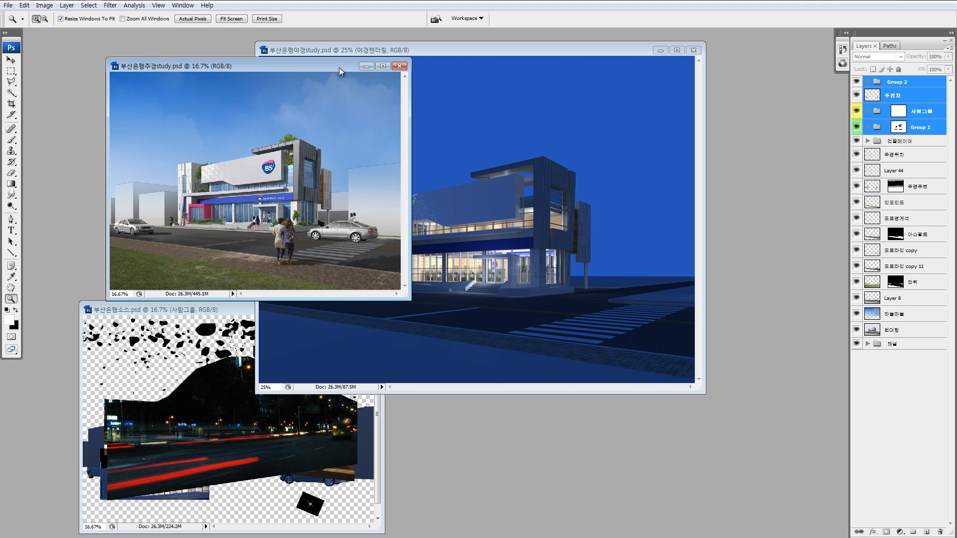
mouse_move(339, 67)
mouse_down()
mouse_move(354, 71)
mouse_move(330, 83)
mouse_up()
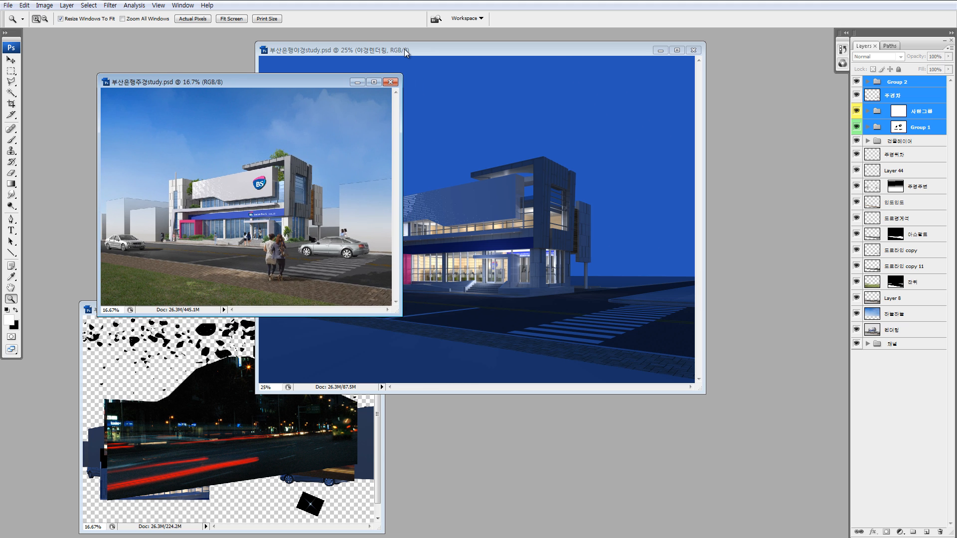
drag(434, 49, 499, 49)
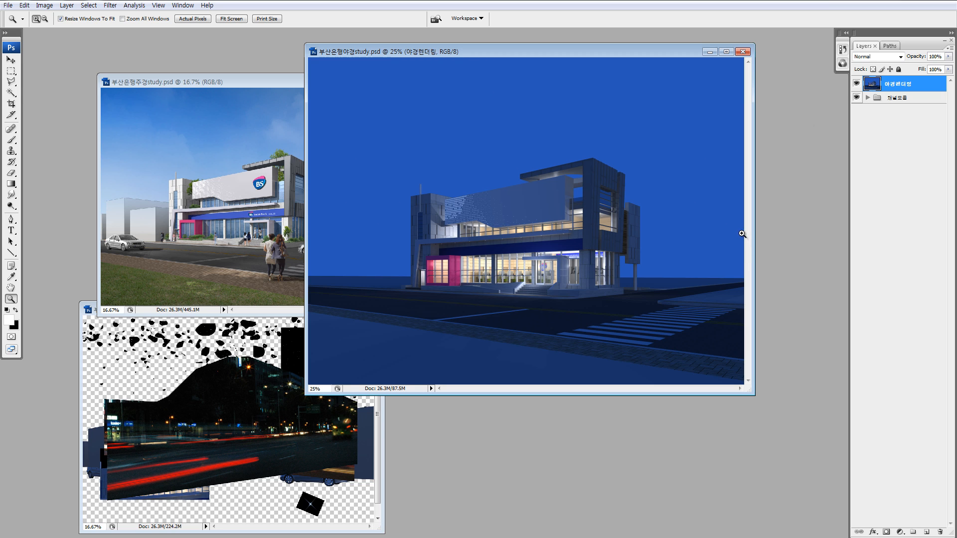
- Duplicate the 야경렌더링 layer and toggle the copy's visibility to compare it with the original
key(v)
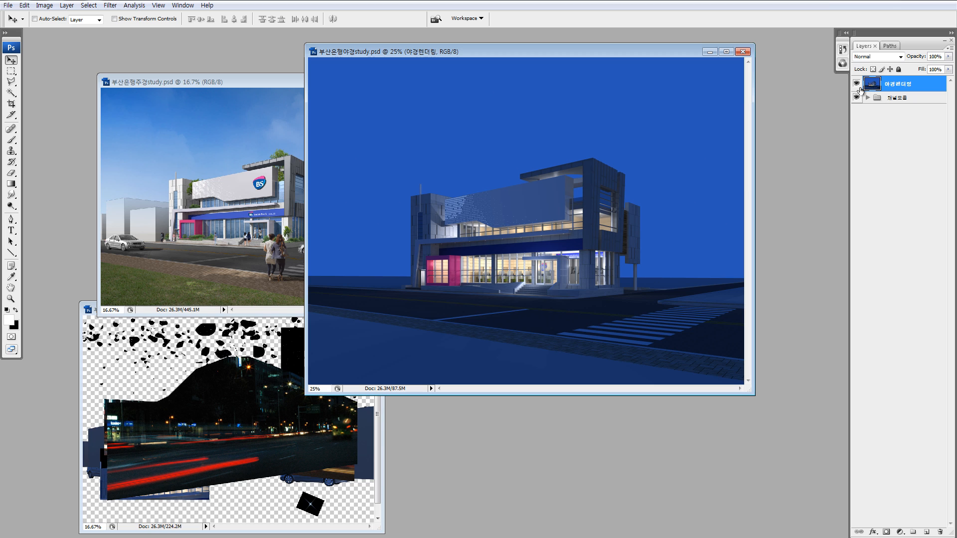
key(ctrl+j)
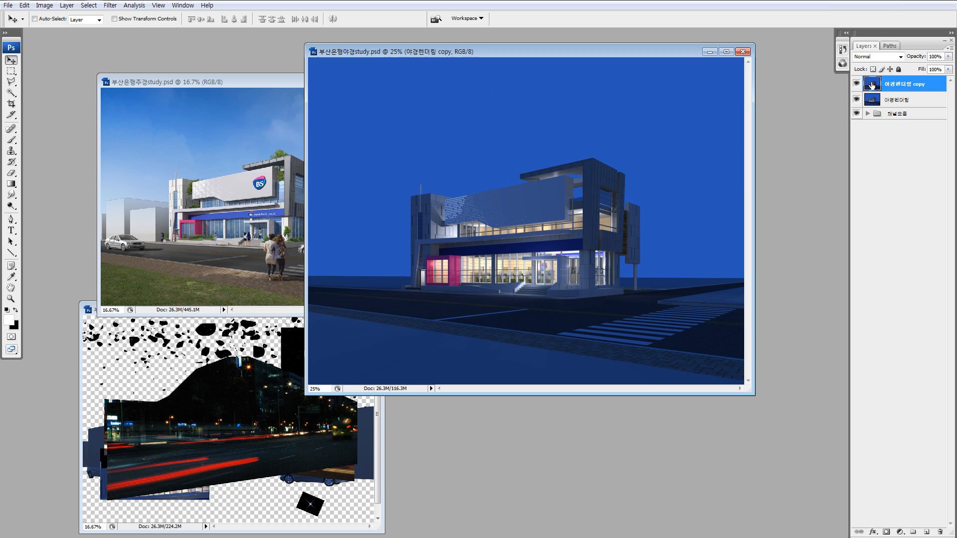
click(872, 100)
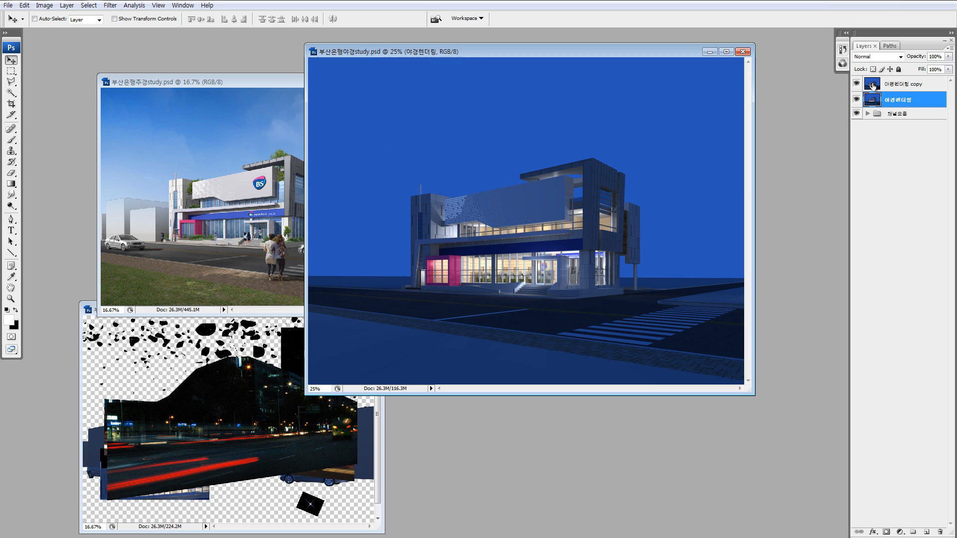
click(871, 86)
click(857, 84)
click(856, 83)
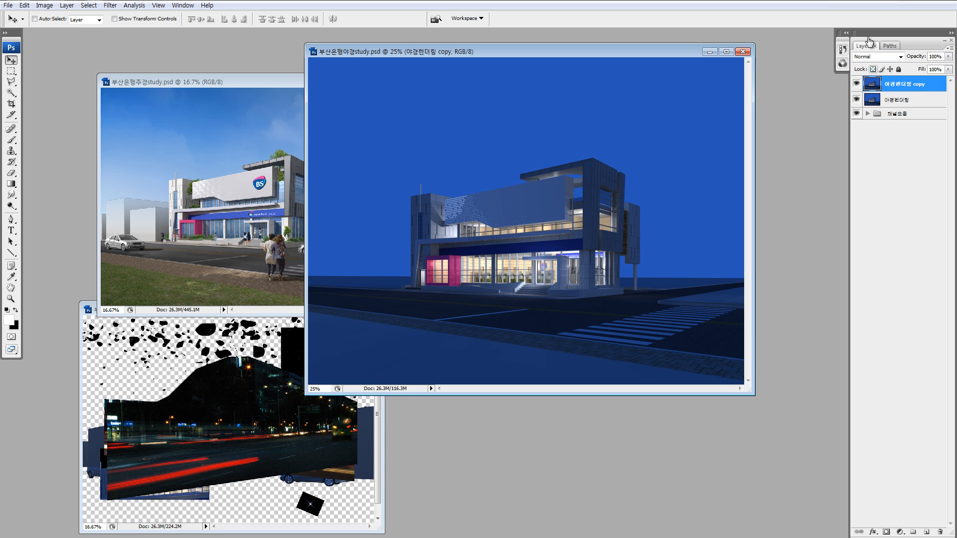
- Set the copied rendering layer's blend mode to Screen and compare the image with and without it
click(878, 57)
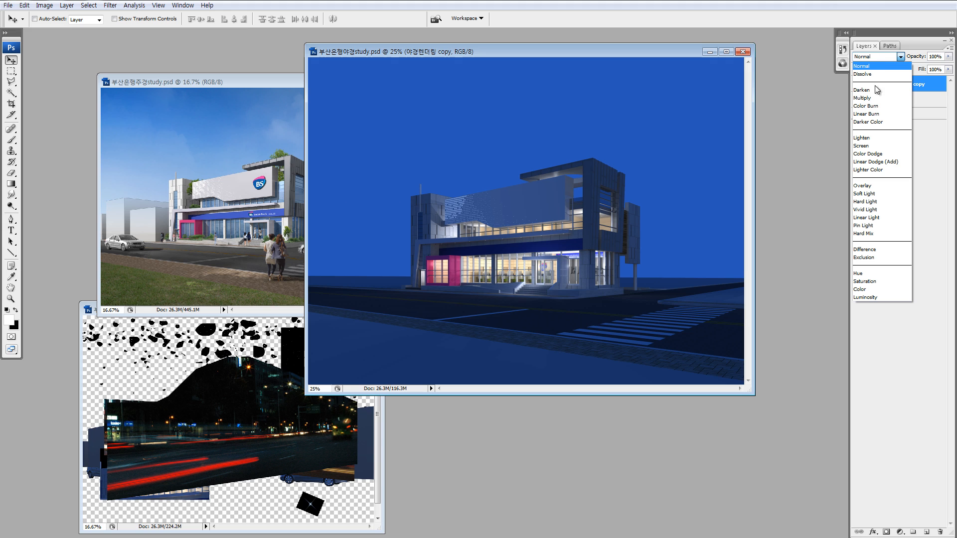
click(861, 146)
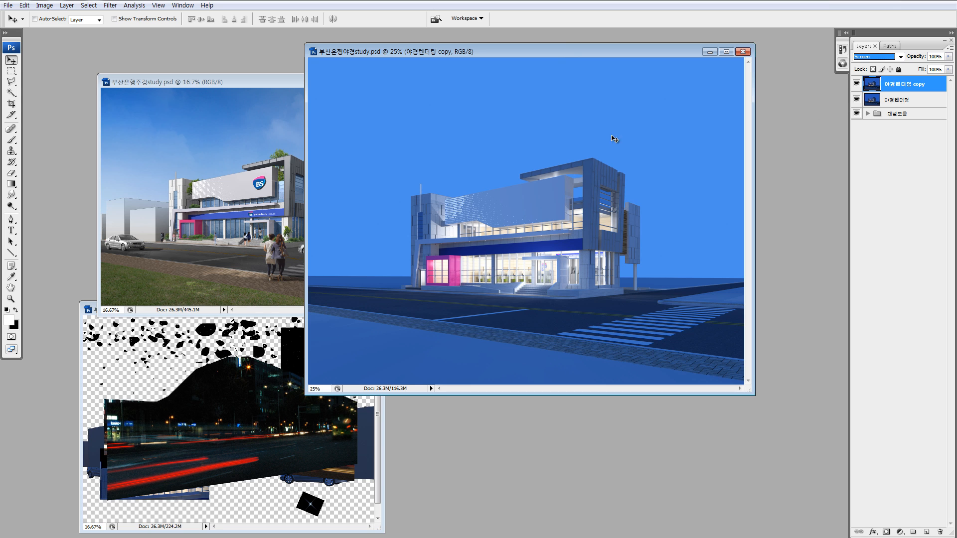
drag(559, 54, 571, 55)
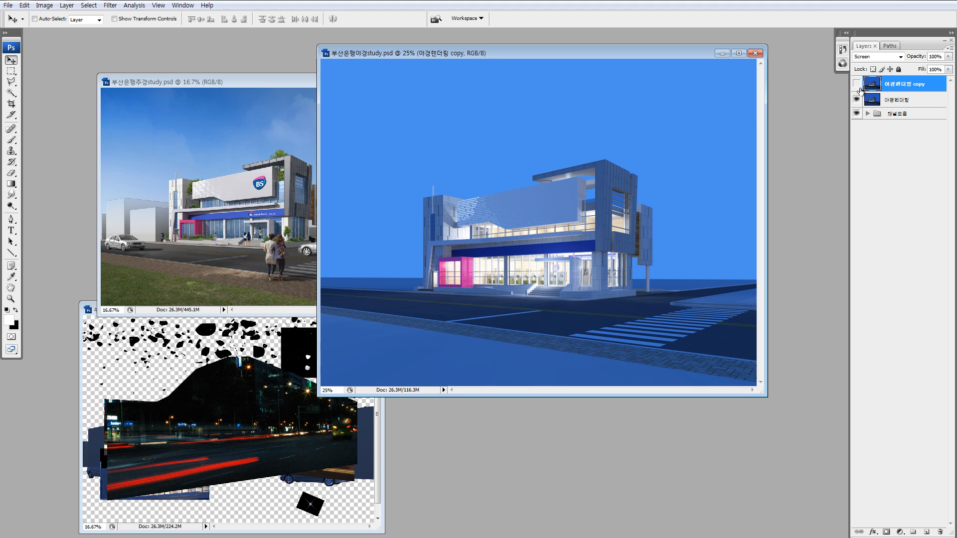
click(856, 85)
click(856, 85)
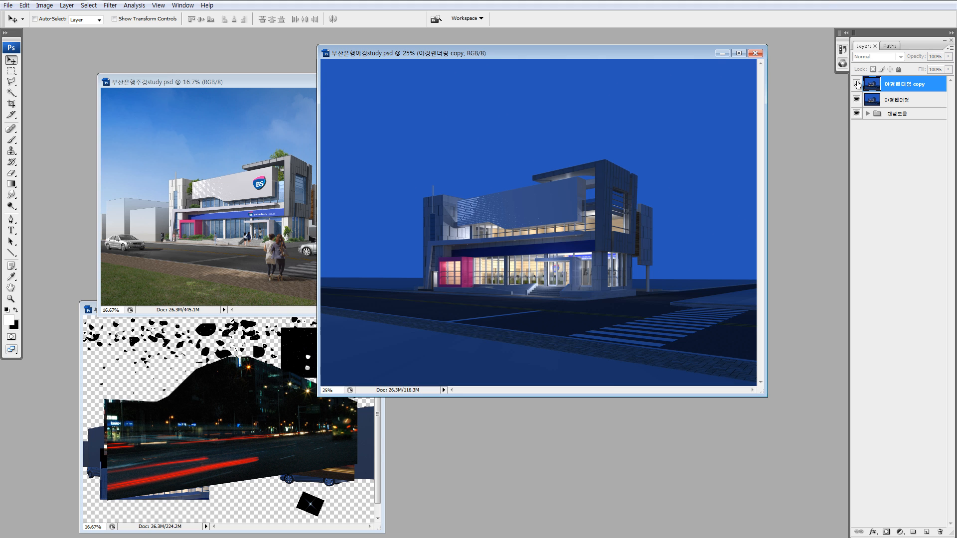
click(856, 85)
- Lower the Screen copy's fill and merge it with the 야경렌더링 layer
click(948, 69)
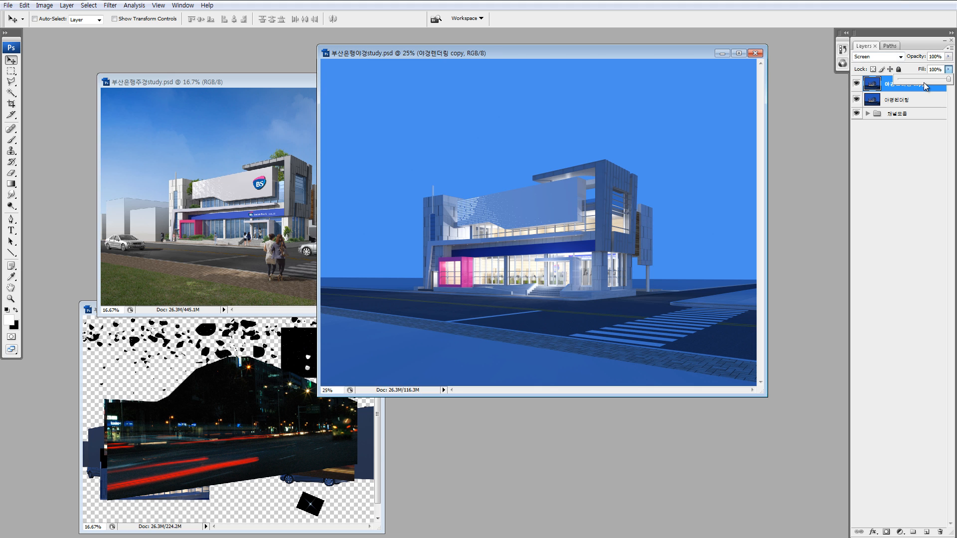
click(919, 81)
shift+click(872, 99)
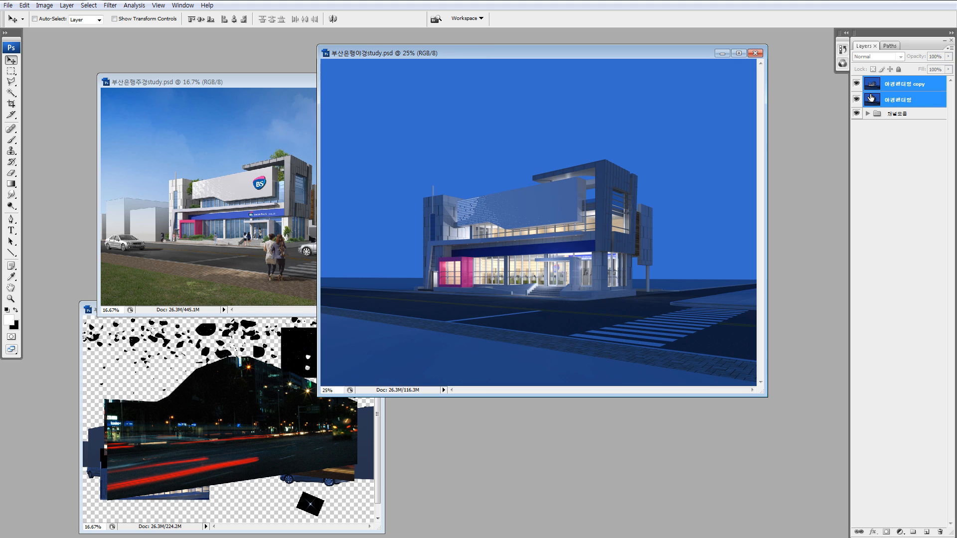
key(ctrl+e)
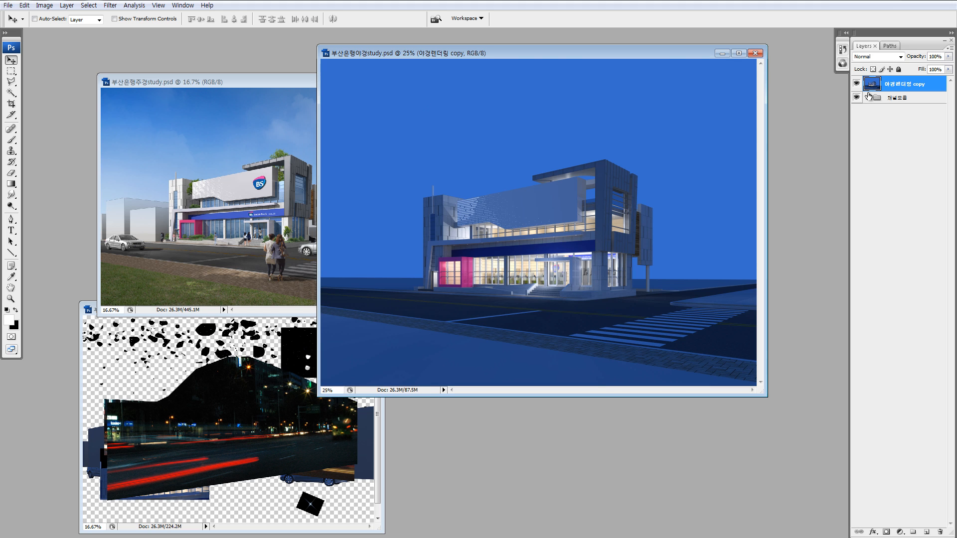
- Undo the layer merge, fill change, Screen blending and duplication of the night rendering
key(ctrl+z)
click(872, 91)
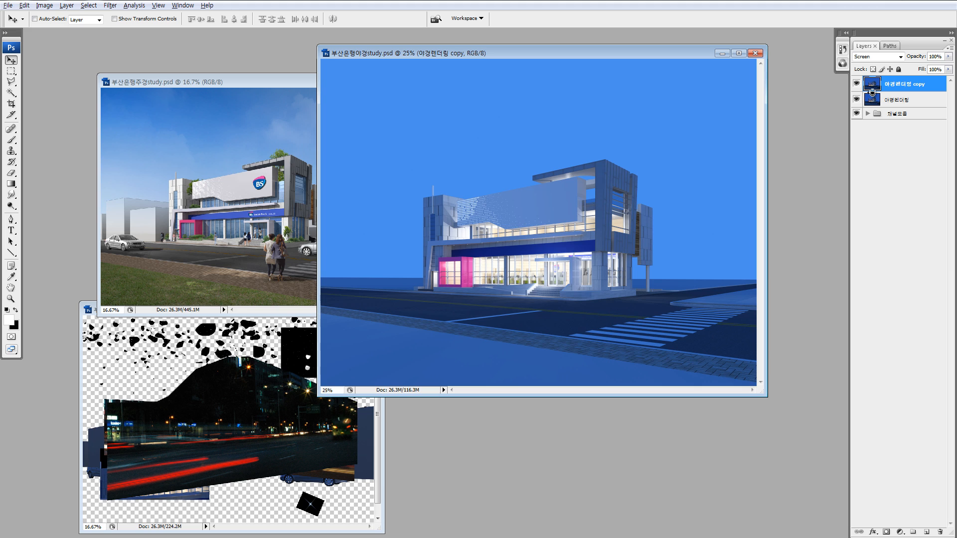
key(shift+alt+n)
key(ctrl+alt+z)
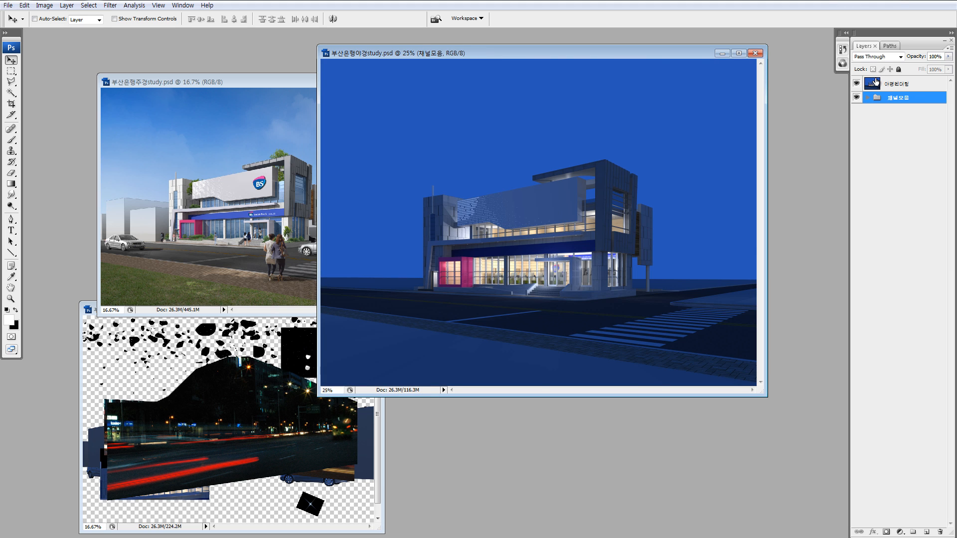
- Select the 야경렌더링 layer and examine the pink entrance and ground-floor windows up close
click(872, 84)
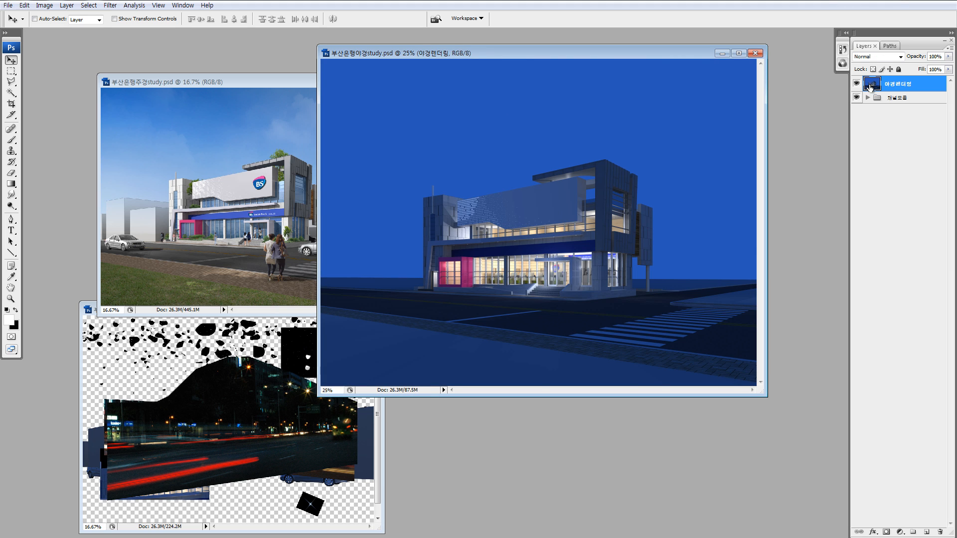
key(z)
drag(465, 253, 509, 288)
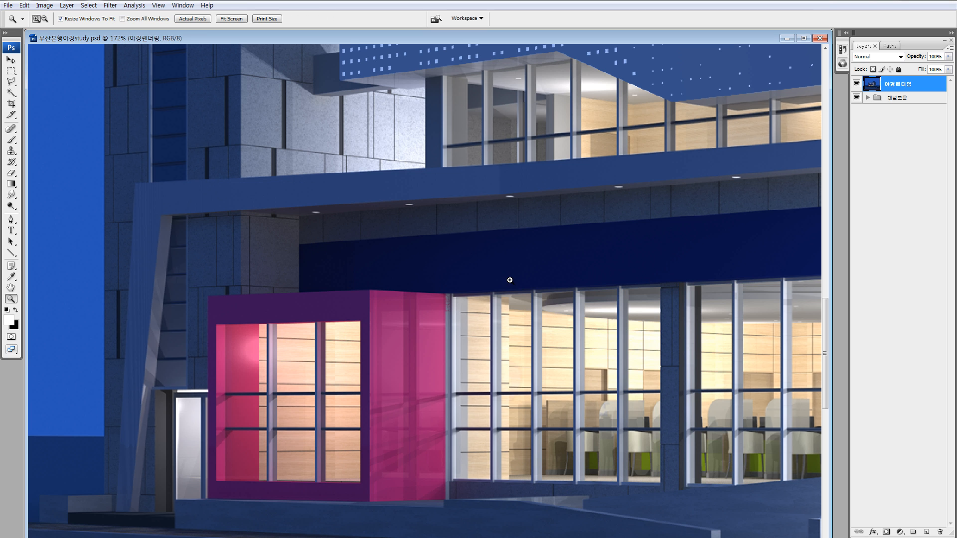
key(ctrl+minus)
key(ctrl+minus)
key(ctrl+minus)
key(ctrl+minus)
key(ctrl+minus)
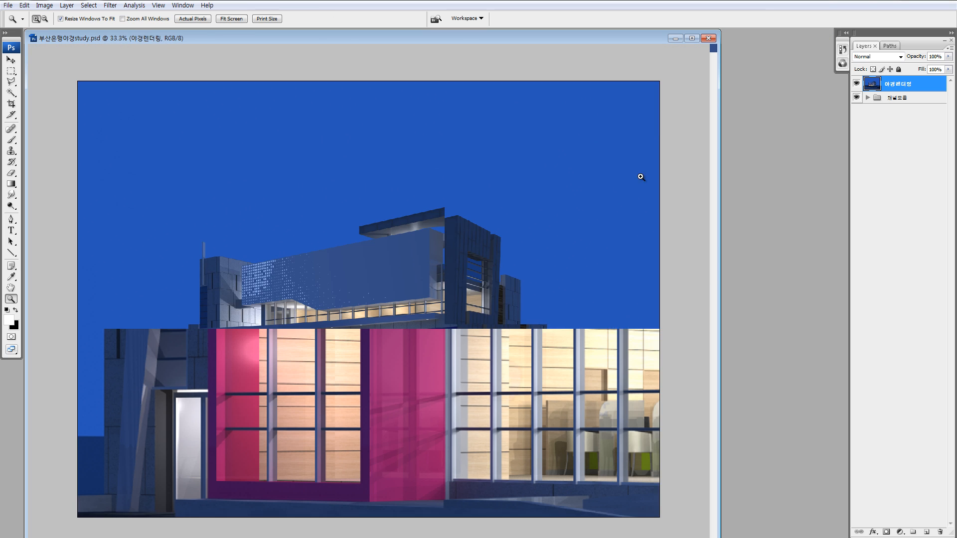
- Reduce the night image to 16.7%, rearrange the day and night windows so the night one overlaps, and enlarge its window
click(676, 38)
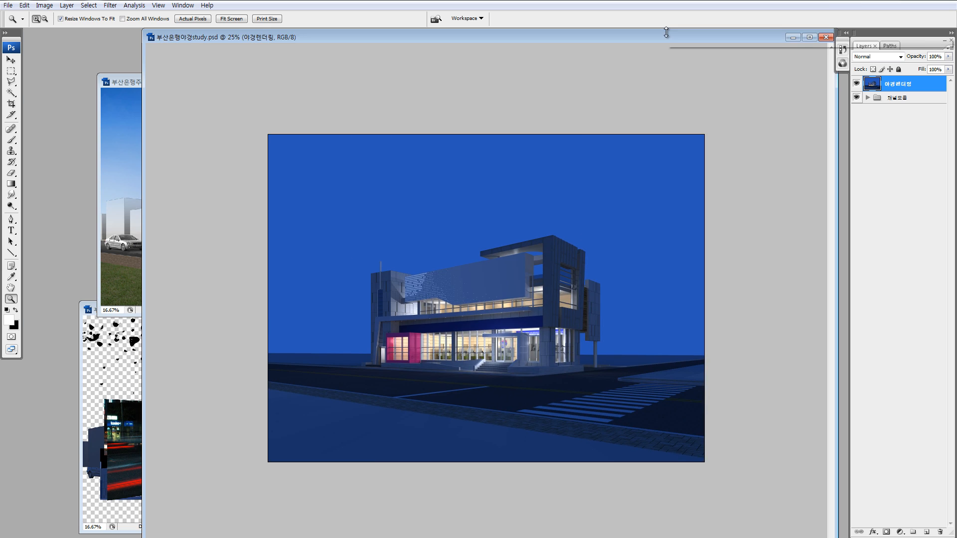
key(ctrl+minus)
key(v)
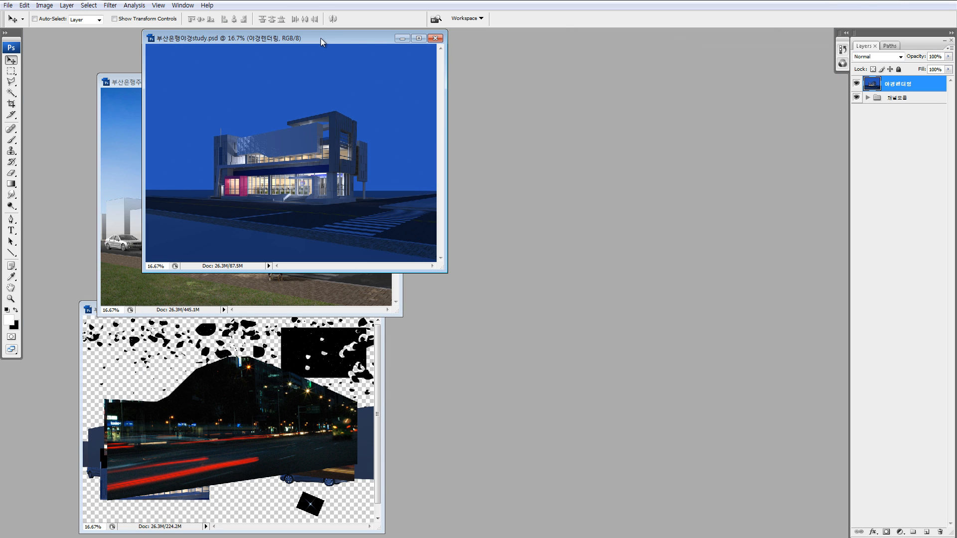
drag(321, 38, 590, 105)
drag(291, 80, 265, 68)
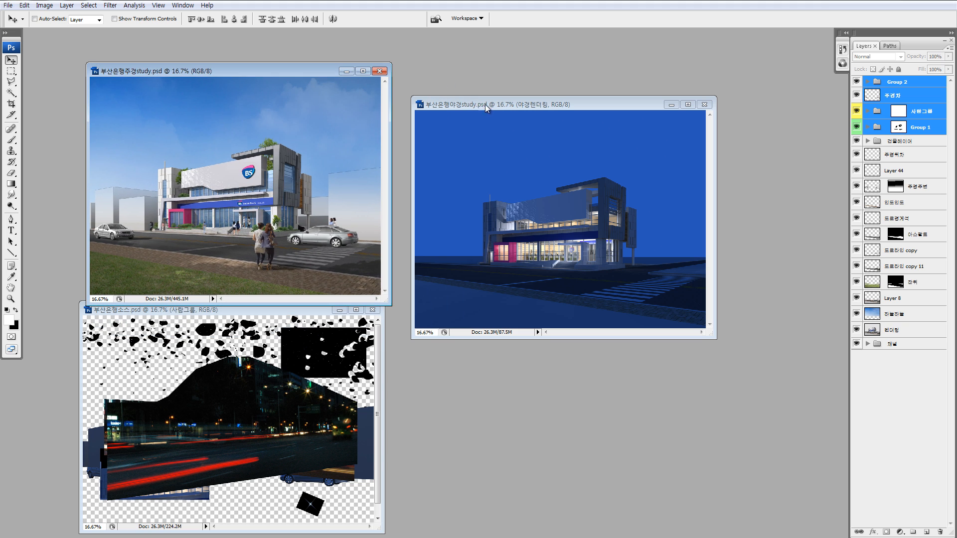
drag(486, 103, 343, 83)
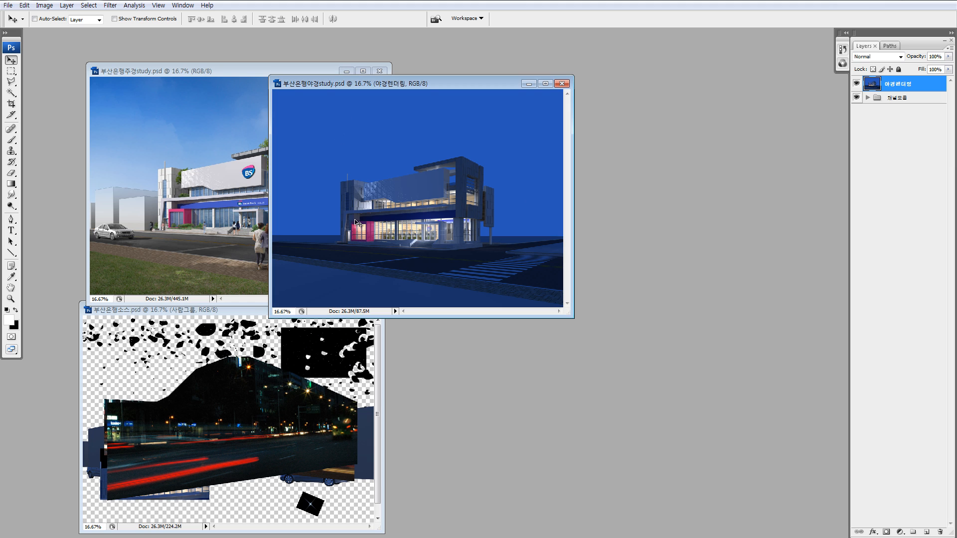
drag(570, 319, 696, 416)
- Load the Alpha 1 channel as a selection and copy the building and ground from 야경렌더링 onto a new layer
click(843, 64)
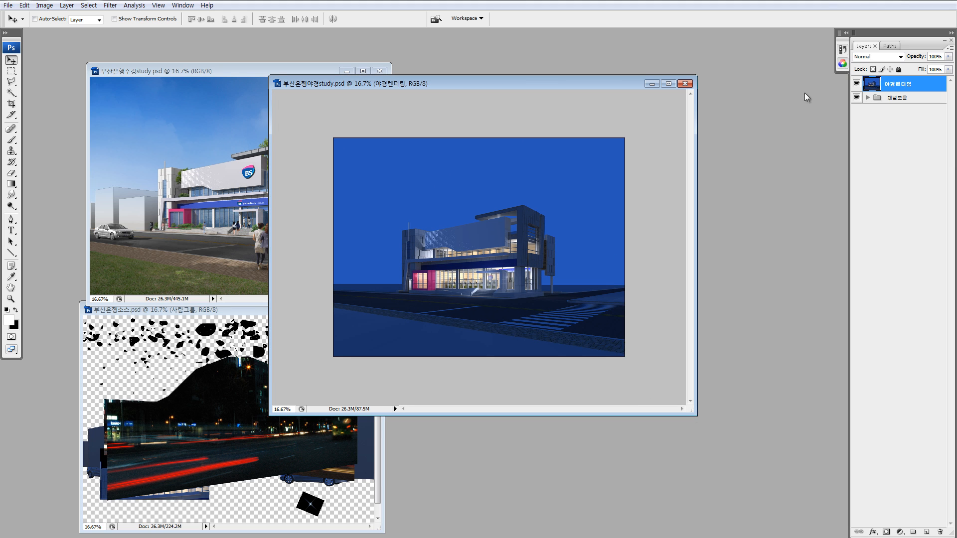
ctrl+click(751, 126)
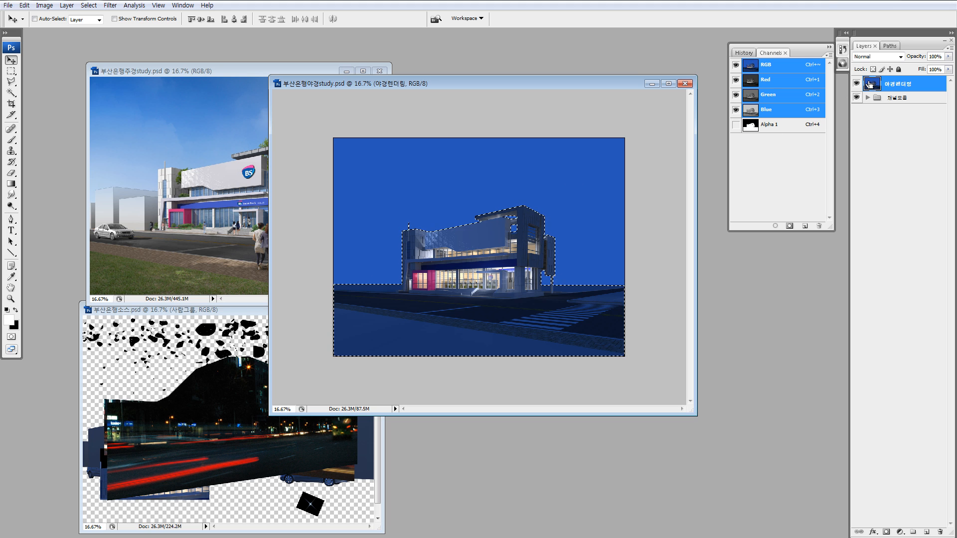
key(ctrl+j)
- Isolate Layer 0 in the 채널모음 group, load its red area as a selection, and copy the building from Layer 8 to a new layer
click(867, 113)
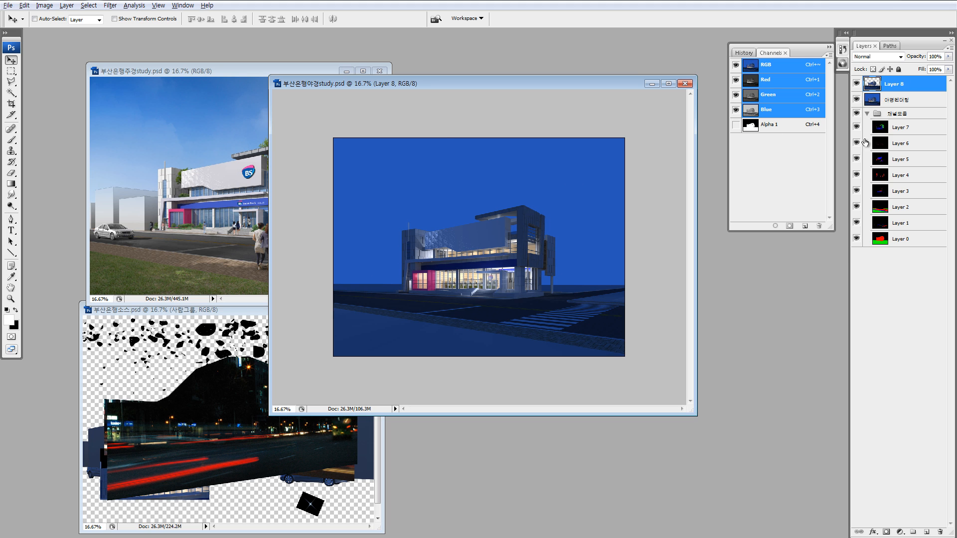
alt+click(856, 238)
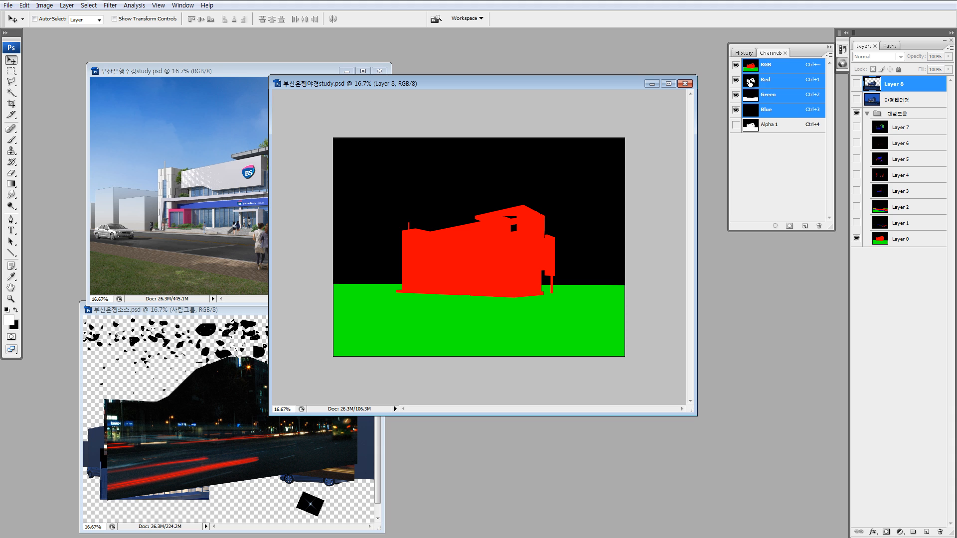
ctrl+click(751, 85)
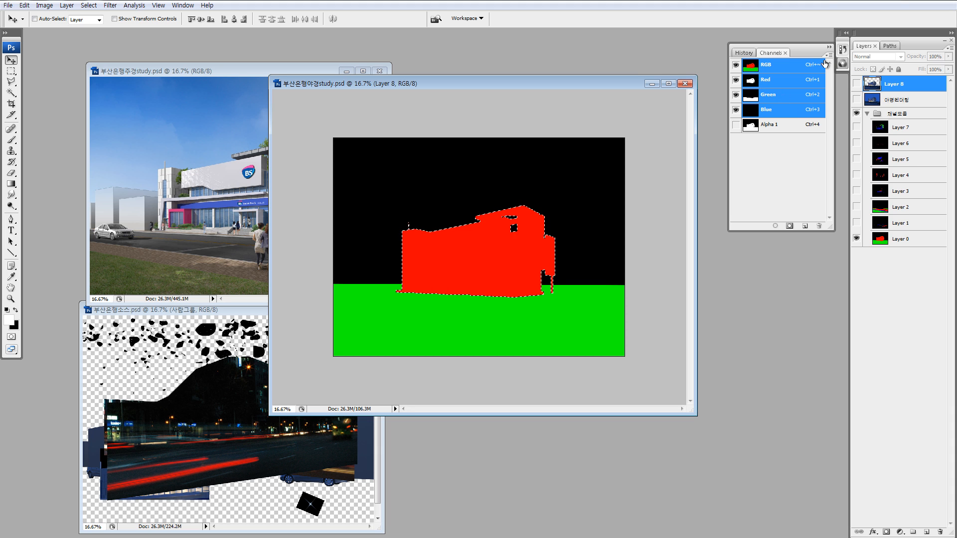
click(870, 86)
click(856, 84)
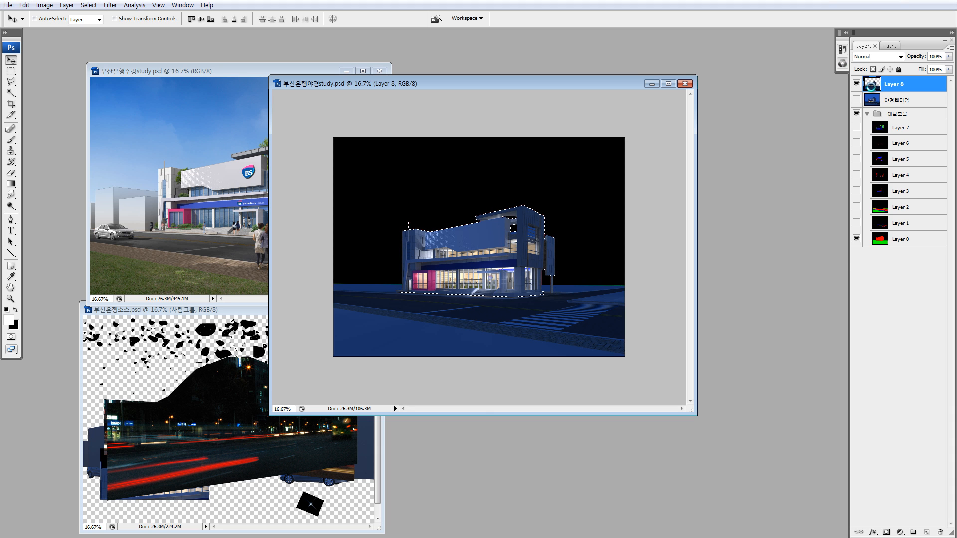
key(ctrl+j)
- Show only Layer 8 and make a full-width rectangular selection over the building down to the horizon
alt+click(856, 99)
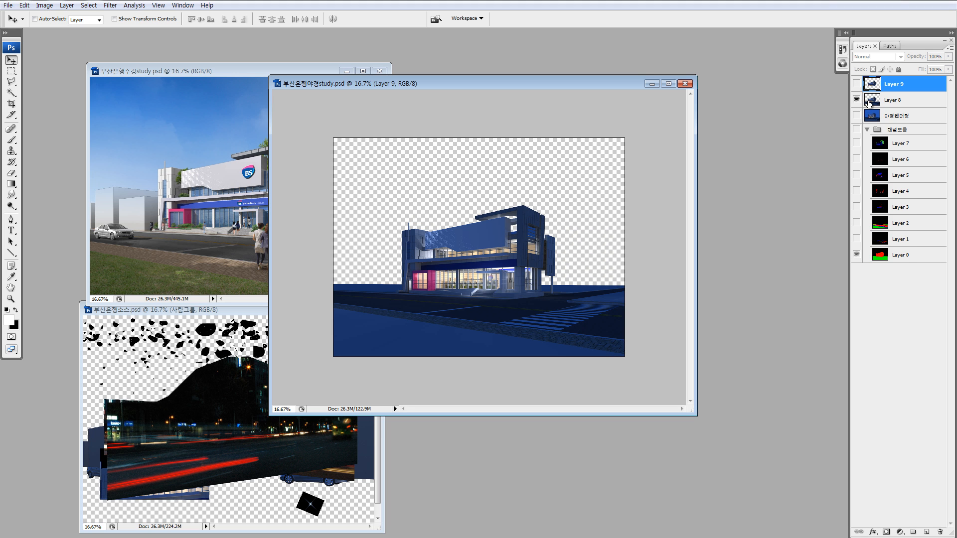
click(870, 99)
key(m)
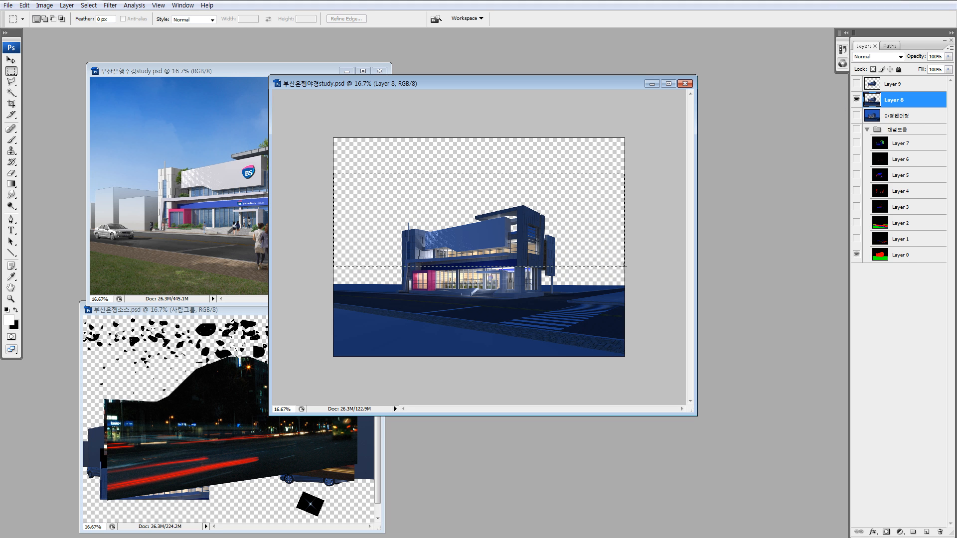
mouse_move(624, 266)
mouse_down()
mouse_move(674, 277)
mouse_move(619, 283)
mouse_up()
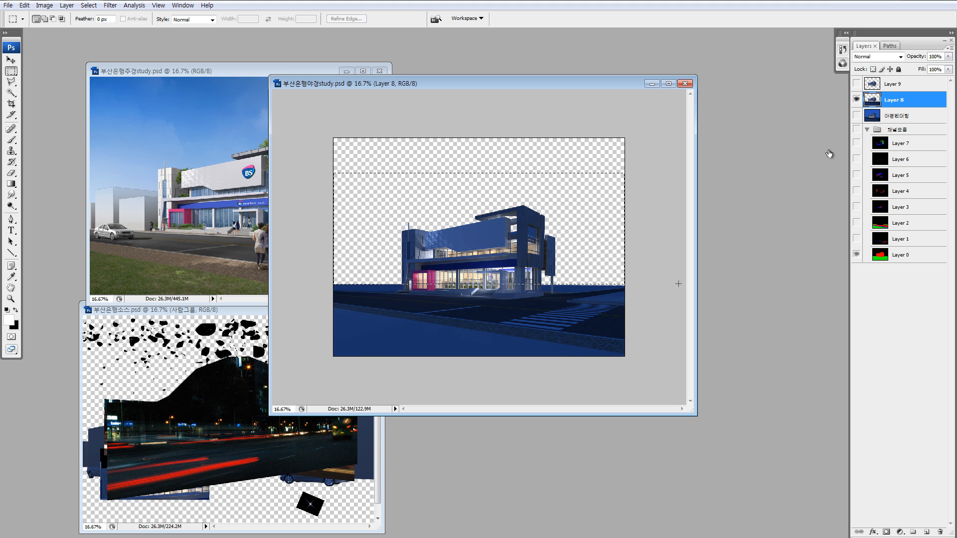
- Show Layer 9 and examine the building's upper edge pixels up close with Layer 8 and Layer 9 toggled on and off
click(856, 83)
key(z)
drag(539, 220, 563, 245)
drag(270, 293, 387, 388)
click(855, 100)
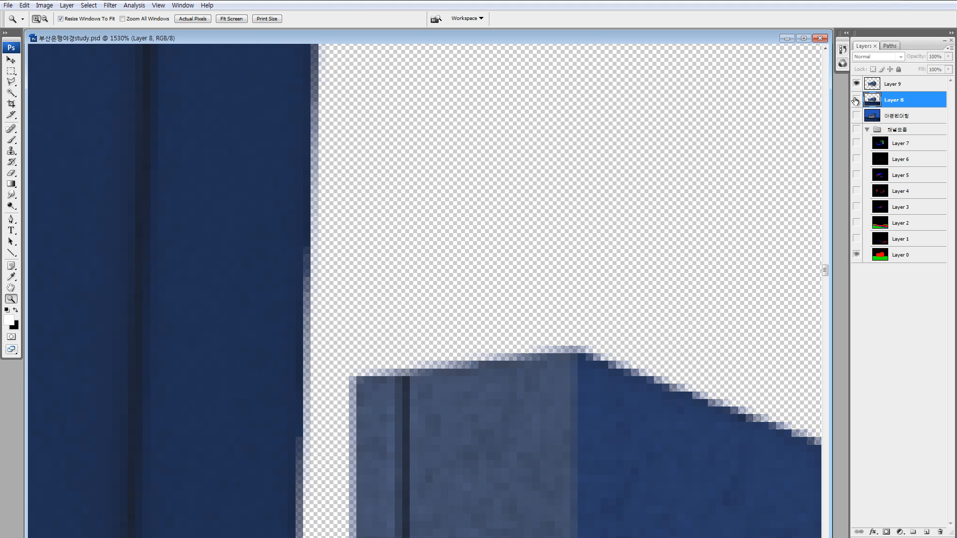
click(856, 85)
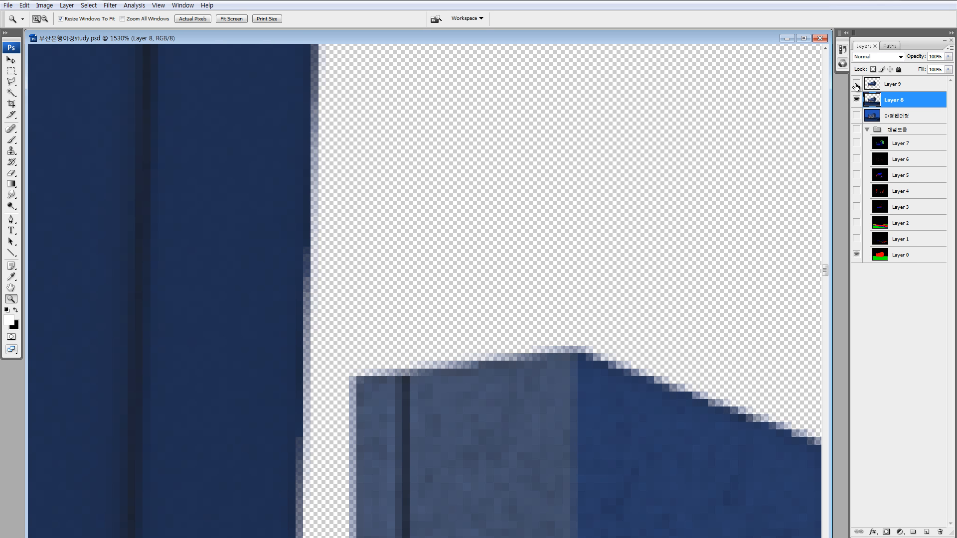
click(856, 85)
click(856, 85)
click(856, 85)
key(ctrl+0)
key(ctrl+minus)
key(ctrl+minus)
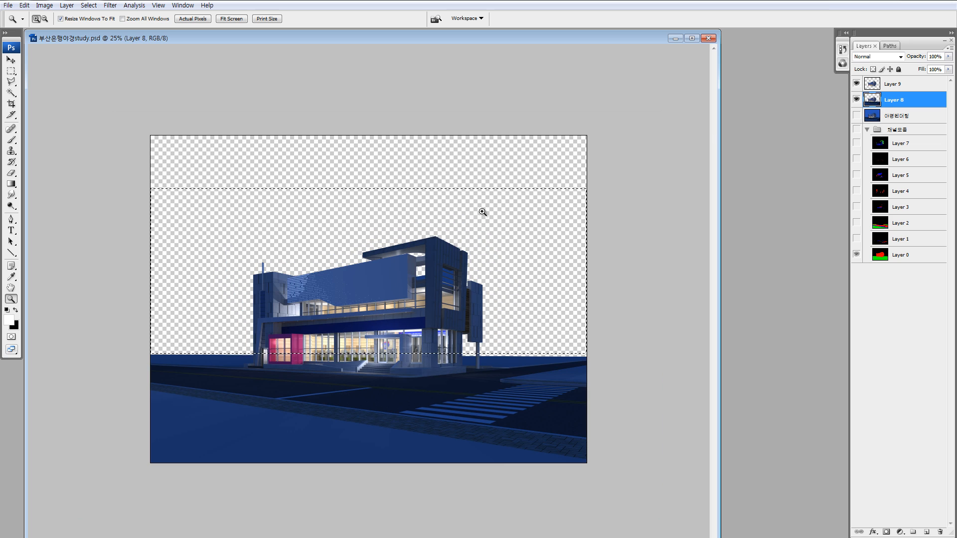
- Delete the selected area above the horizon from Layer 8 and hide Layer 9 to check the cut
drag(485, 269, 485, 229)
key(Delete)
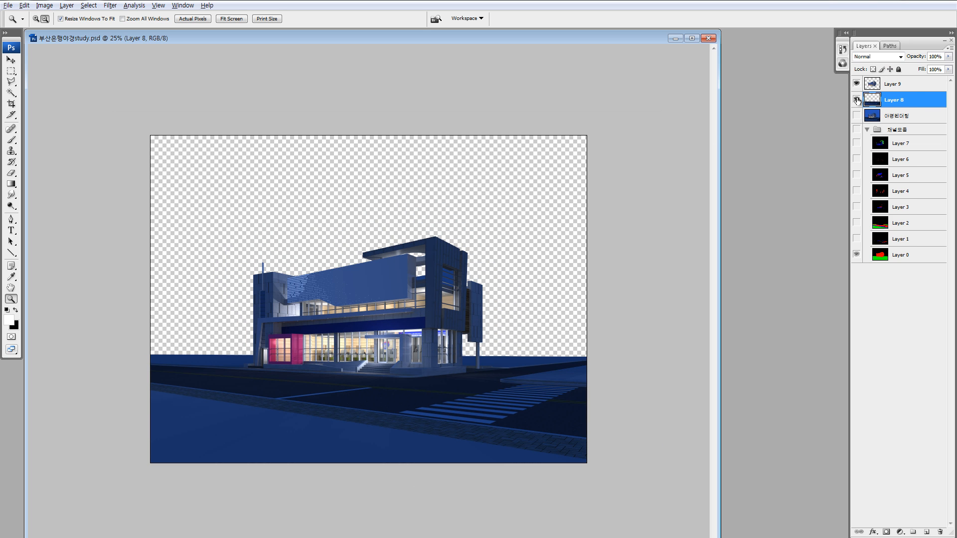
click(856, 84)
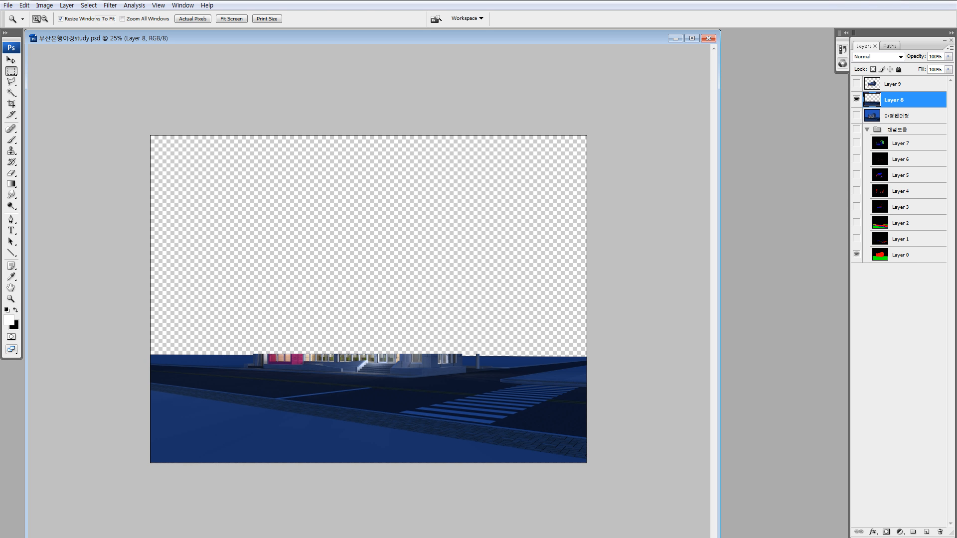
- Load Layer 9's building outline as a selection and delete that area from Layer 8
key(m)
ctrl+click(867, 85)
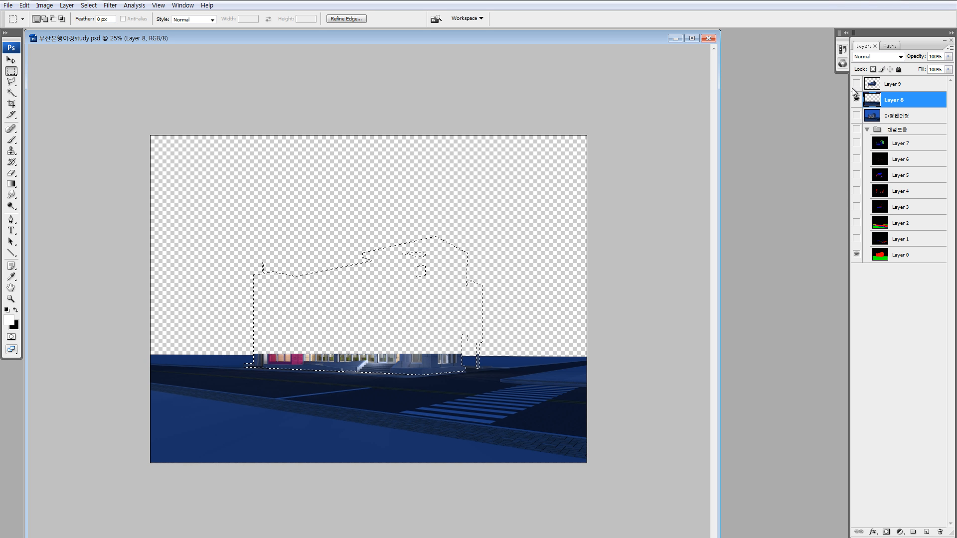
key(Delete)
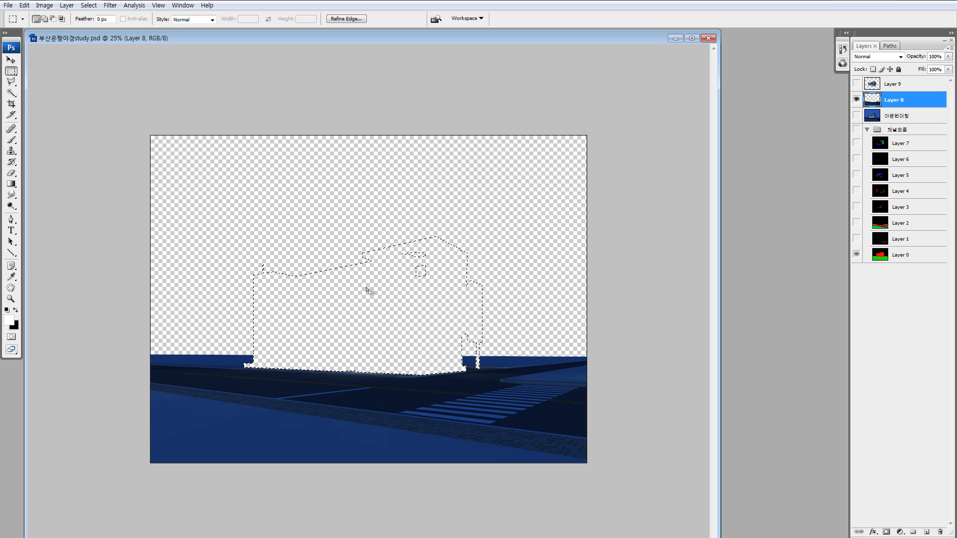
- Clear the selection, show Layer 9 again and inspect the seam between it and Layer 8 at the building's base corner
key(z)
drag(223, 349, 313, 407)
key(ctrl+d)
key(v)
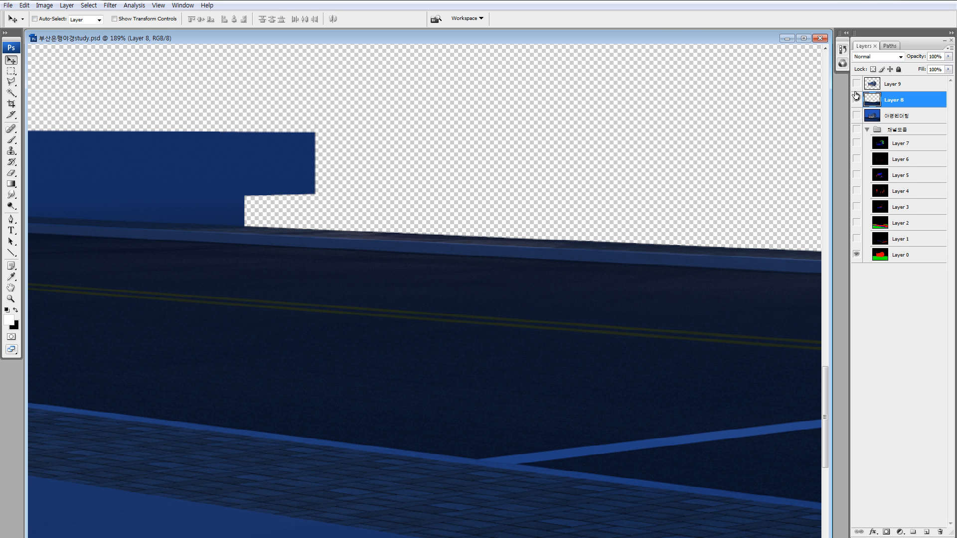
click(856, 85)
key(z)
drag(241, 175, 365, 261)
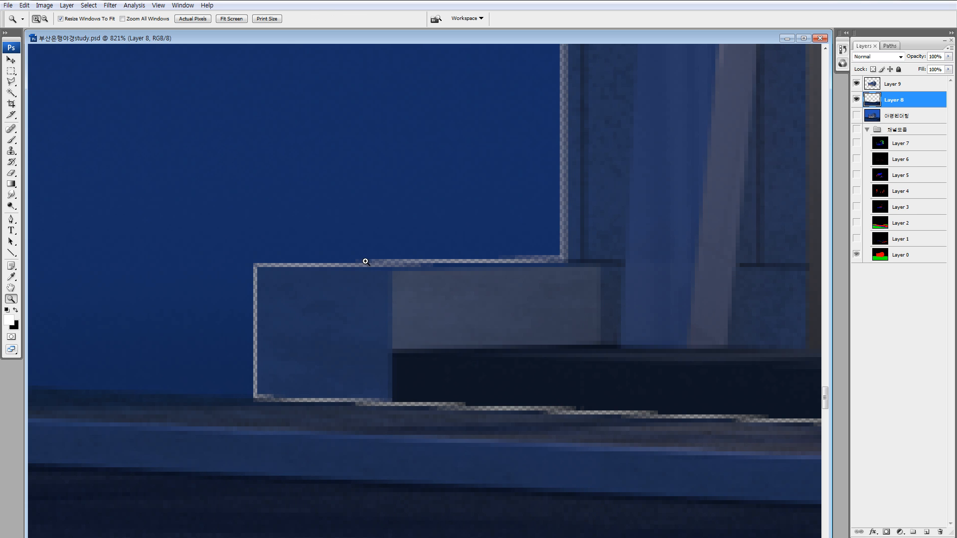
- Undo the deletion of the building outline from Layer 8 and clear the selection
key(ctrl+0)
key(ctrl+minus)
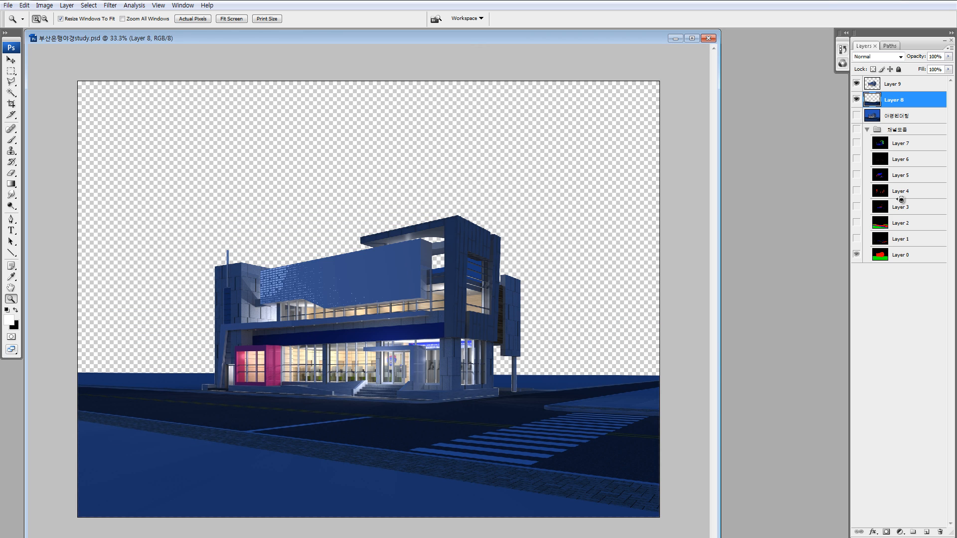
ctrl+click(872, 100)
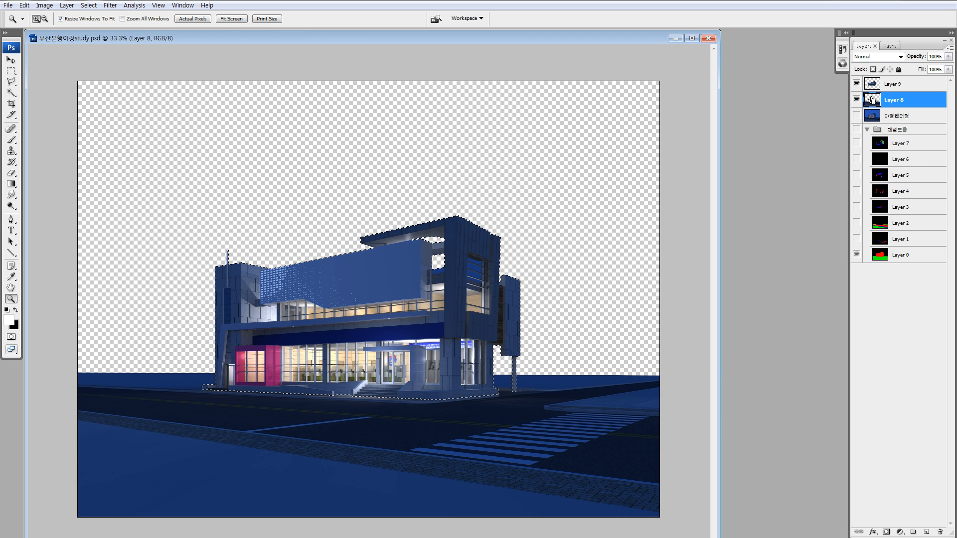
key(ctrl+d)
- Select the full-width area down to the horizon on Layer 8, trim the leftover strip along the ground's upper edge, and deselect
key(m)
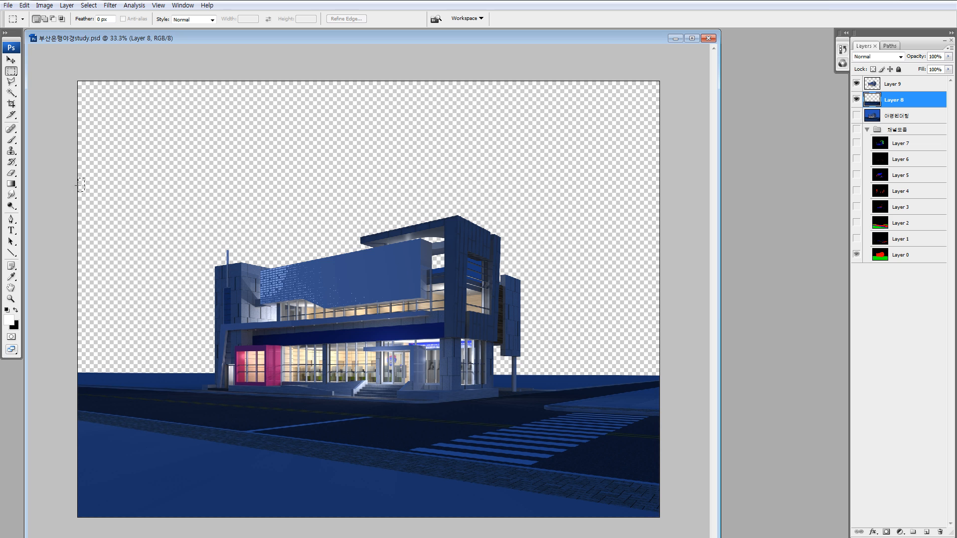
drag(80, 178, 687, 374)
key(z)
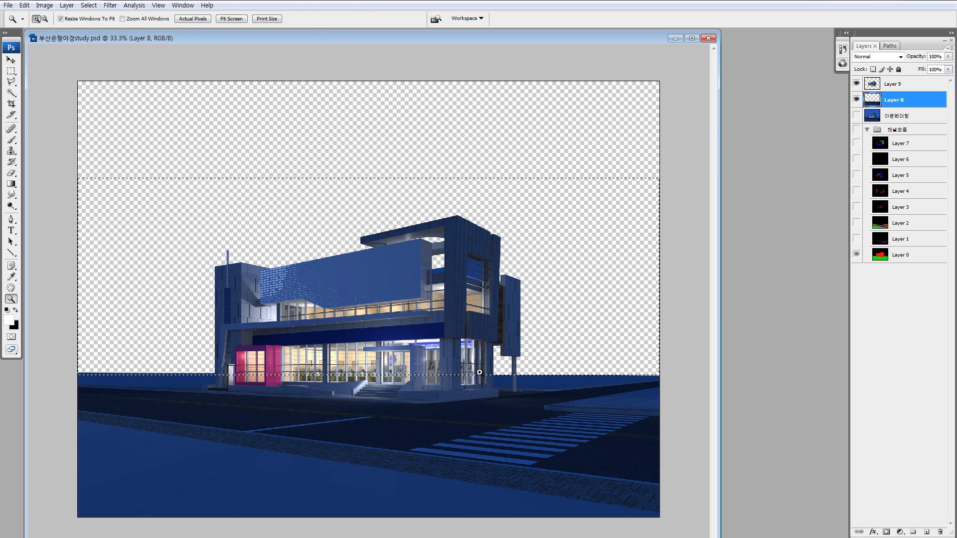
drag(479, 372, 488, 382)
key(m)
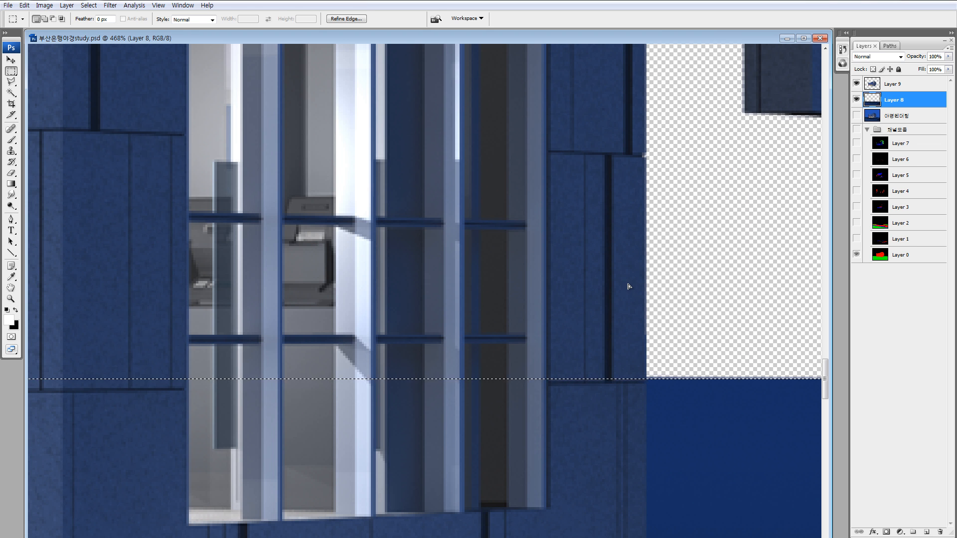
key(Up)
drag(614, 304, 619, 236)
key(ctrl+d)
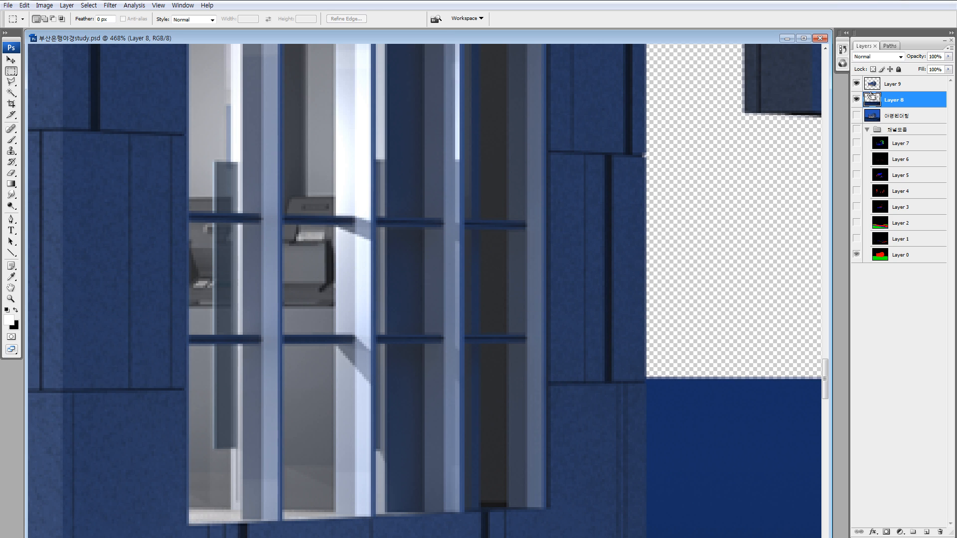
- View Layer 8 and Layer 9 each in isolation to check the separated ground and building
key(ctrl+0)
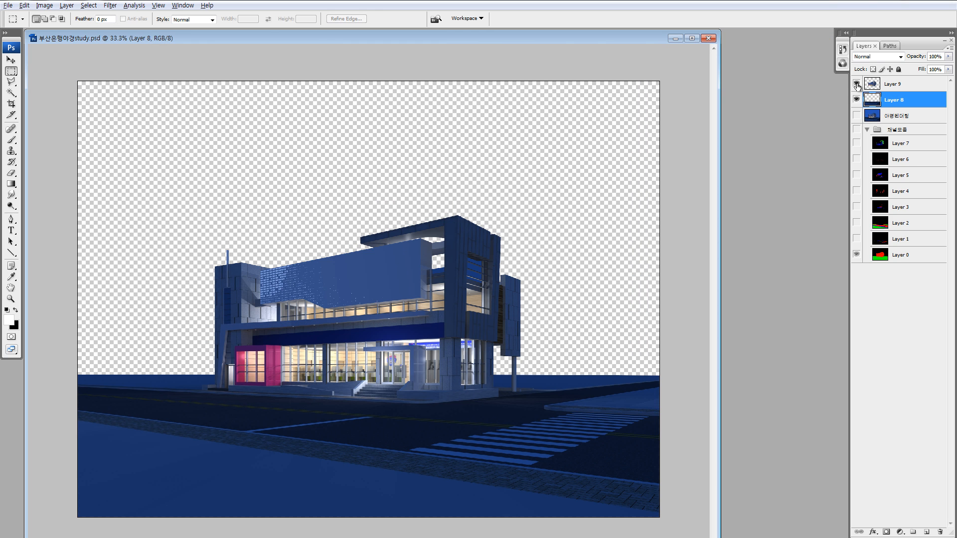
click(856, 100)
alt+click(857, 99)
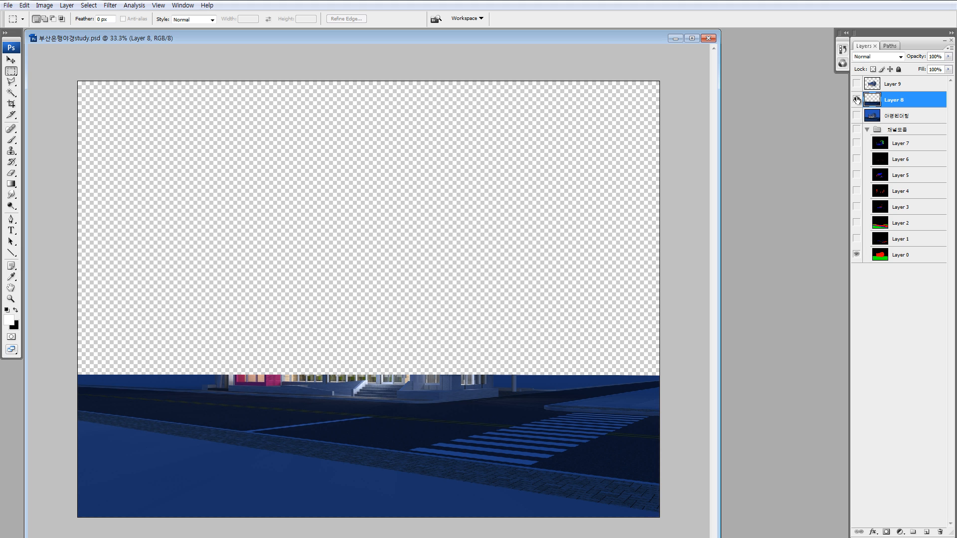
alt+click(857, 84)
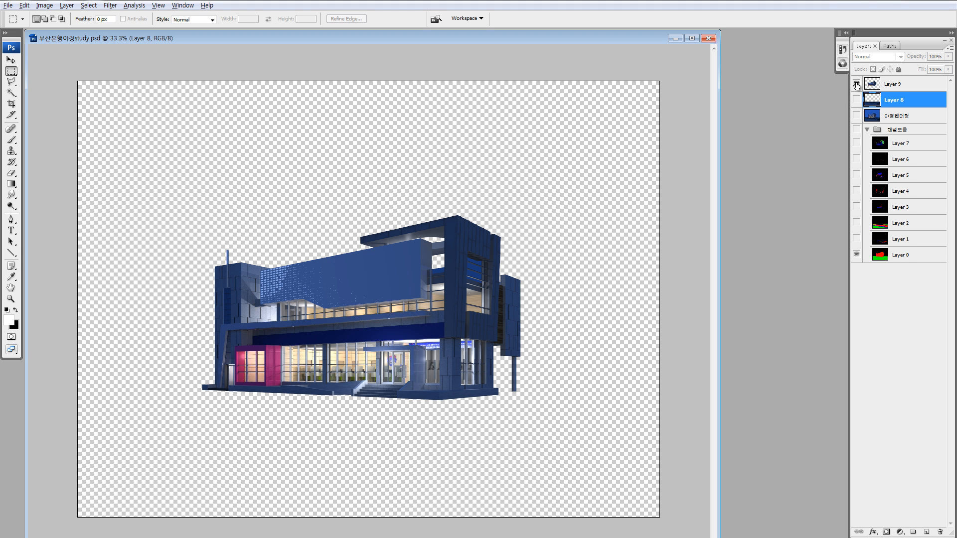
- Show the layers and the channel group 채널모음 again, and collapse that group
click(856, 99)
click(856, 116)
click(856, 130)
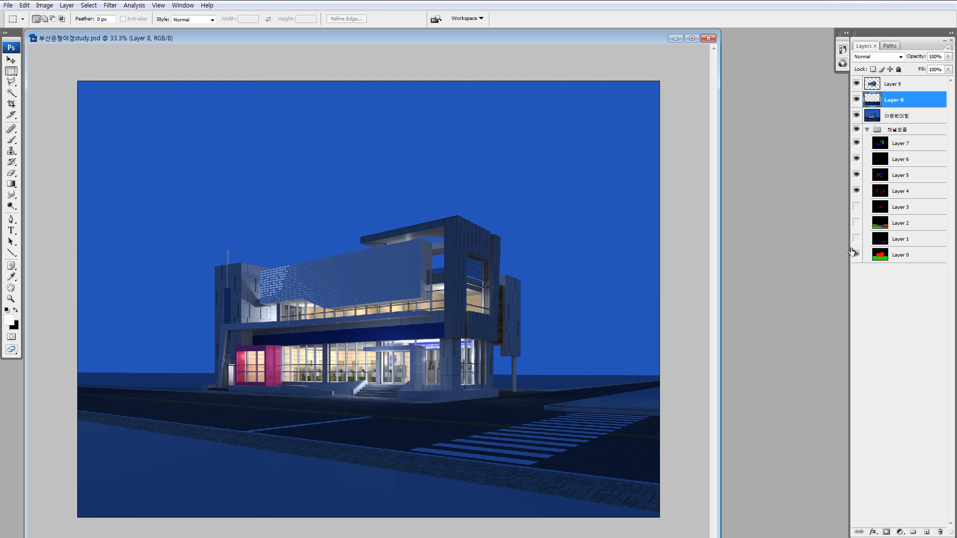
click(867, 129)
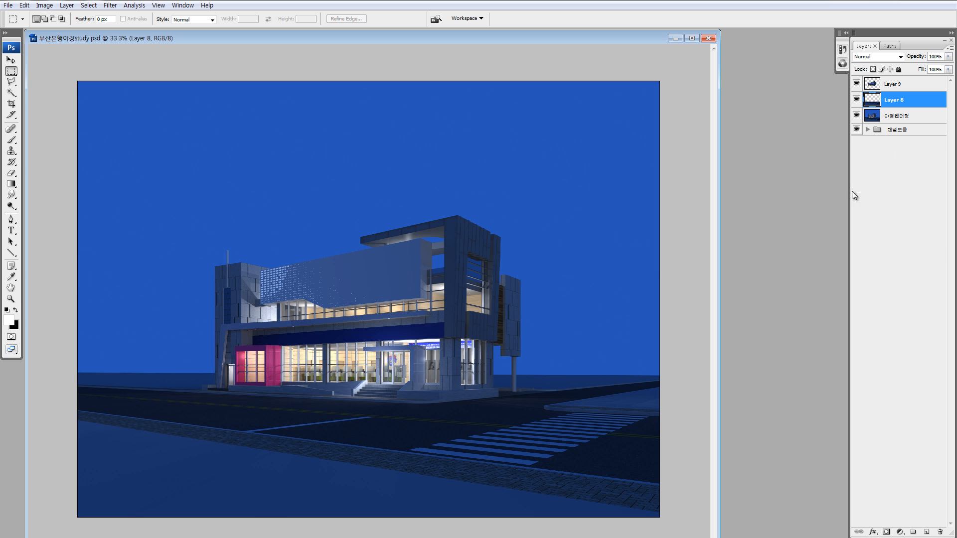
- Select the 야경렌더링 layer, move the night document aside and switch to 부산은행주경study.psd
click(879, 114)
key(v)
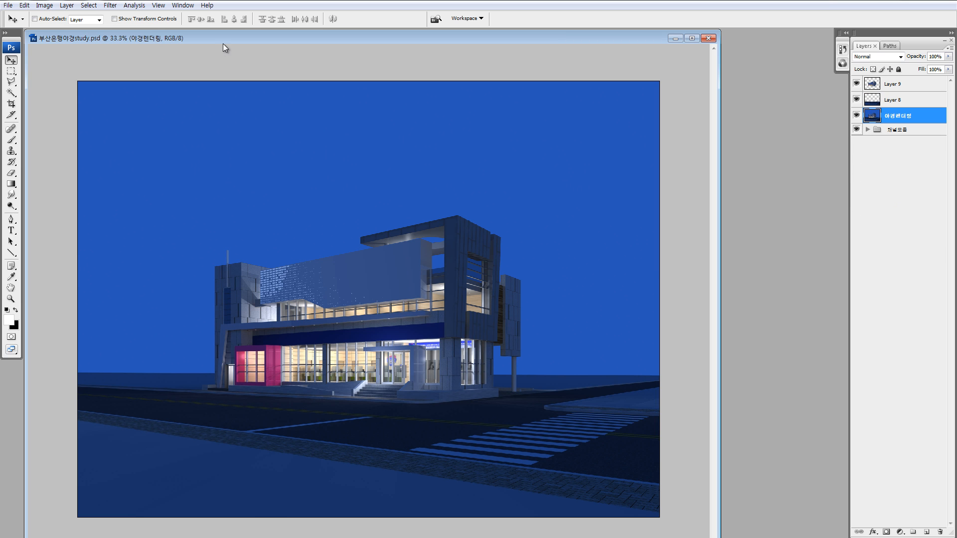
drag(381, 42, 717, 49)
click(216, 193)
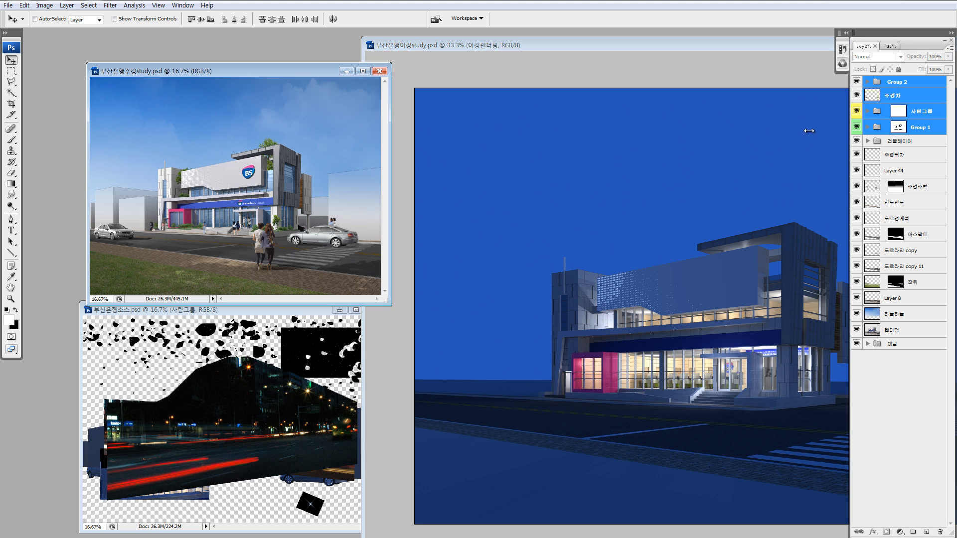
- Try copying the 하늘하늘 sky layer into the night document twice, and delete both copies
click(929, 315)
drag(929, 317, 675, 245)
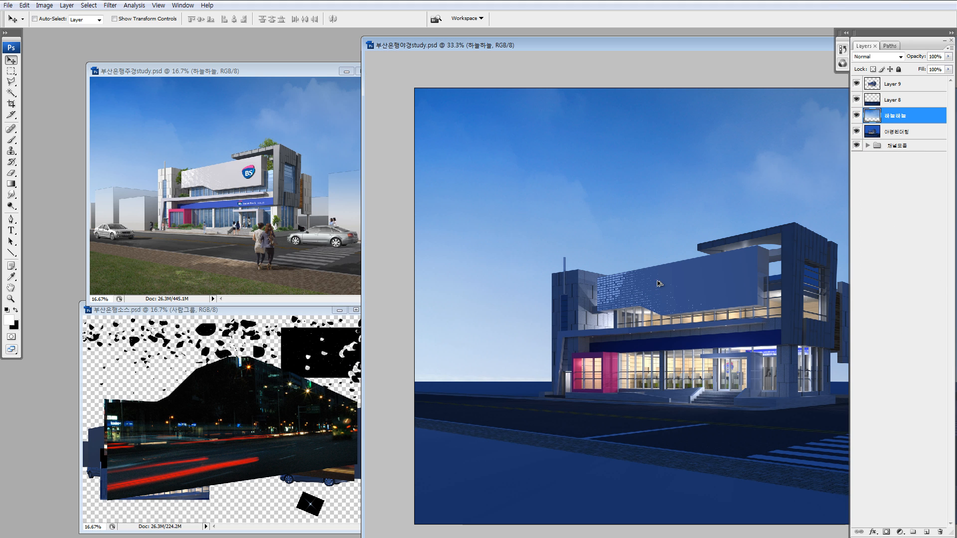
click(280, 71)
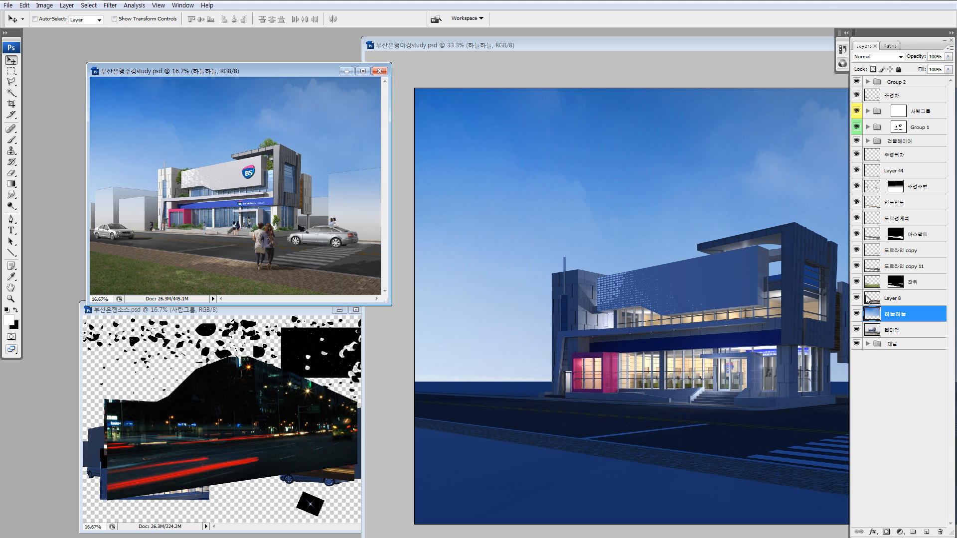
drag(868, 315, 618, 205)
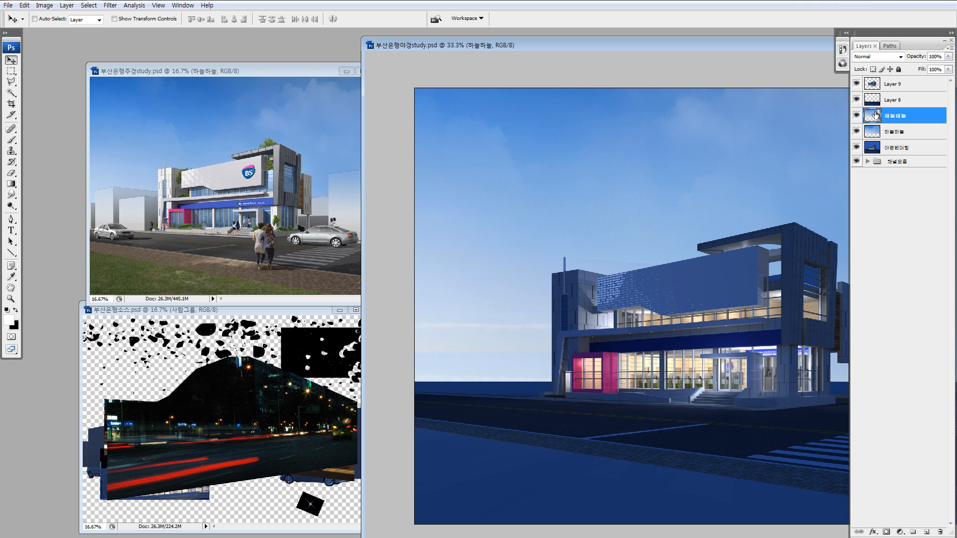
key(Delete)
key(Delete)
- Copy the 하늘하늘 sky layer from the daytime document to just above 야경렌더링 in the night document, and clear the selection
click(279, 71)
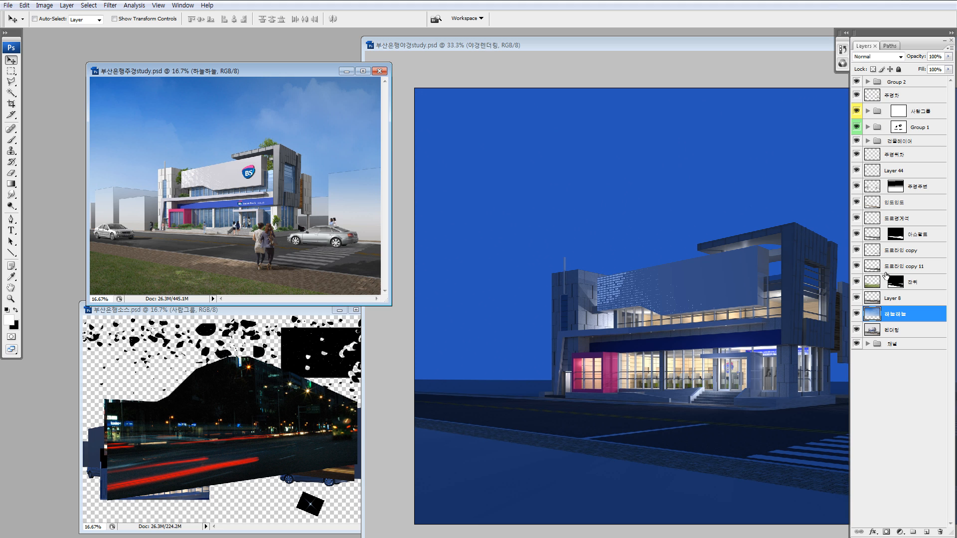
drag(873, 315, 712, 202)
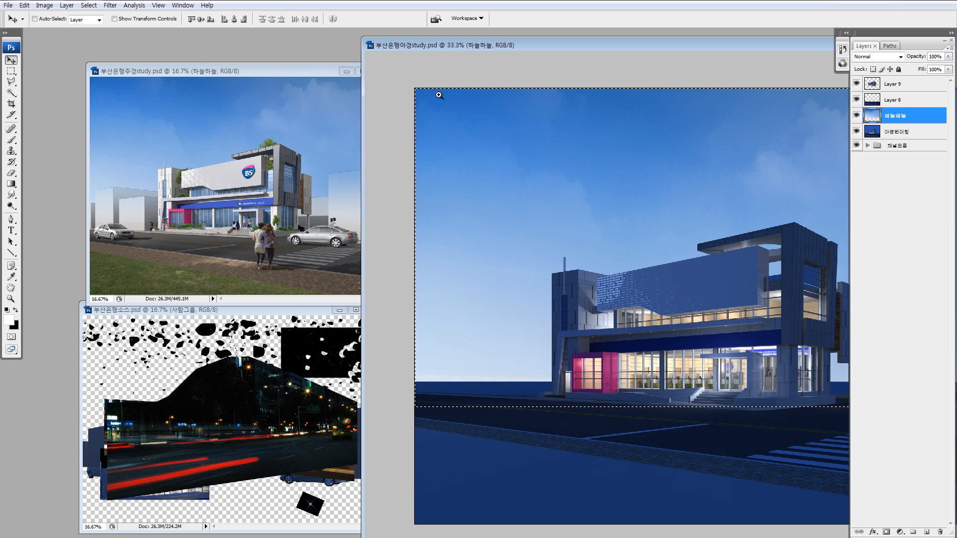
key(z)
drag(415, 89, 424, 97)
key(ctrl+0)
key(ctrl+minus)
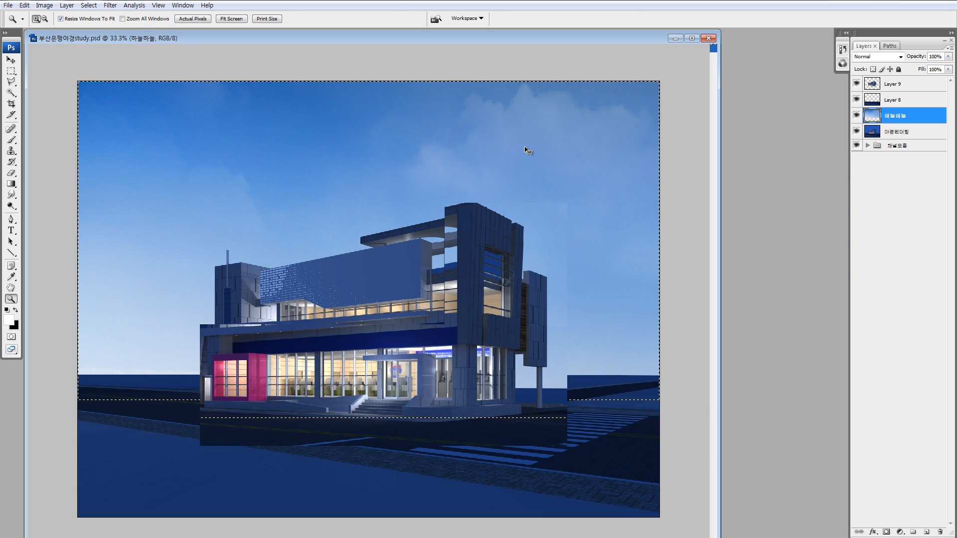
key(ctrl+minus)
key(ctrl+d)
- Shrink the night document's view to 16.7% and place its window beside the daytime document
key(v)
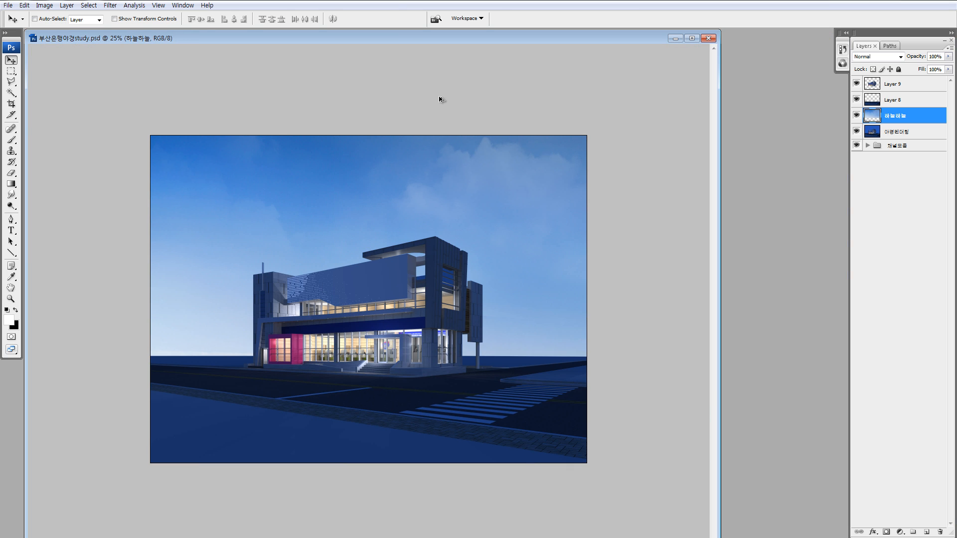
key(ctrl+minus)
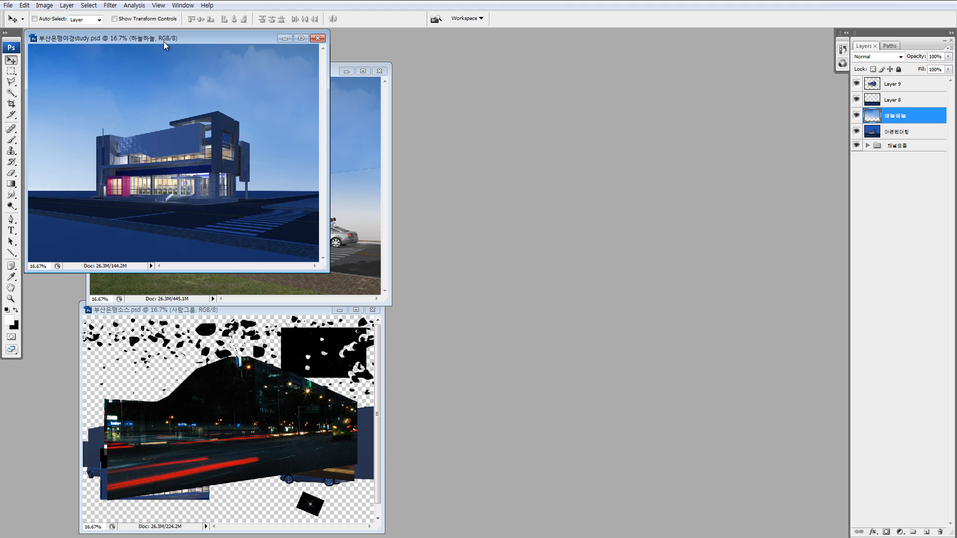
drag(164, 41, 611, 77)
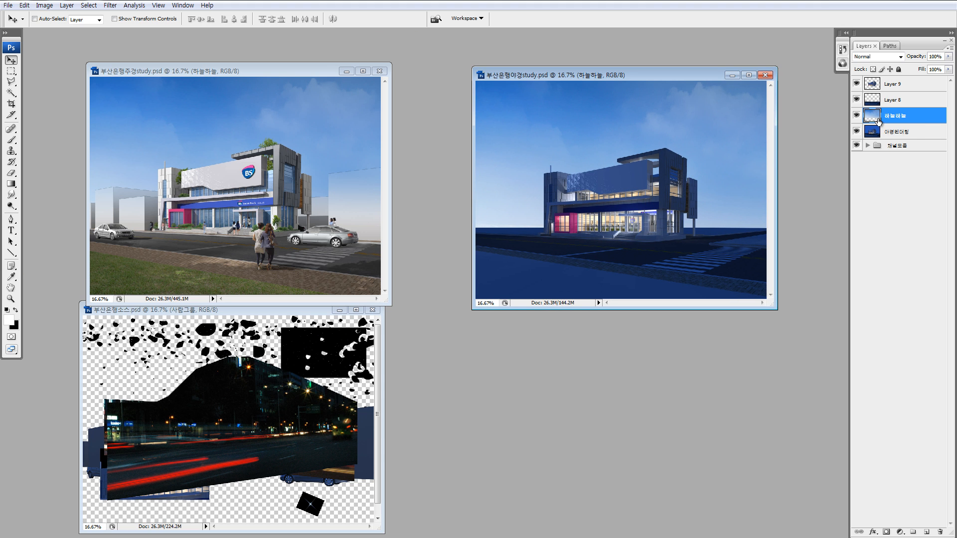
- Darken the 하늘하늘 sky layer with Brightness/Contrast, setting brightness to about -88
key(ctrl+alt+b)
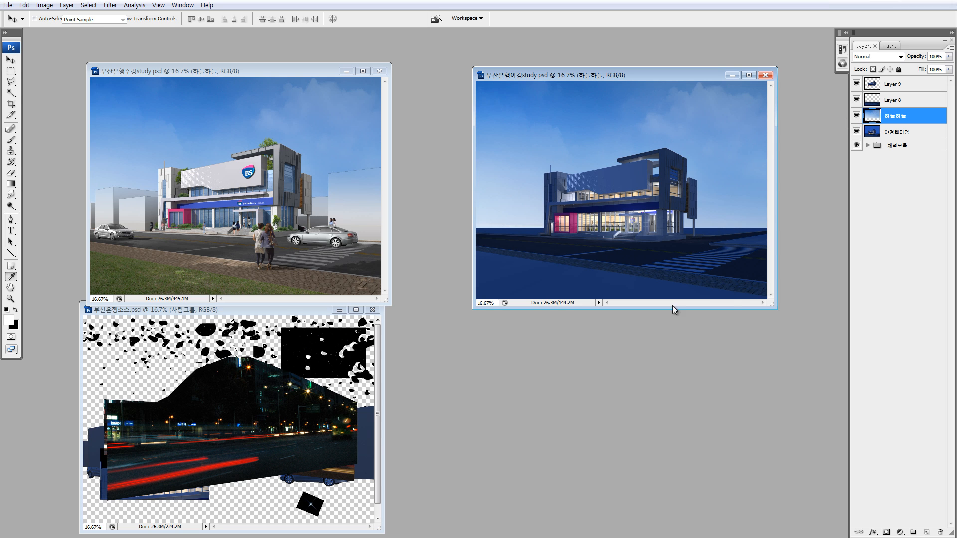
click(594, 344)
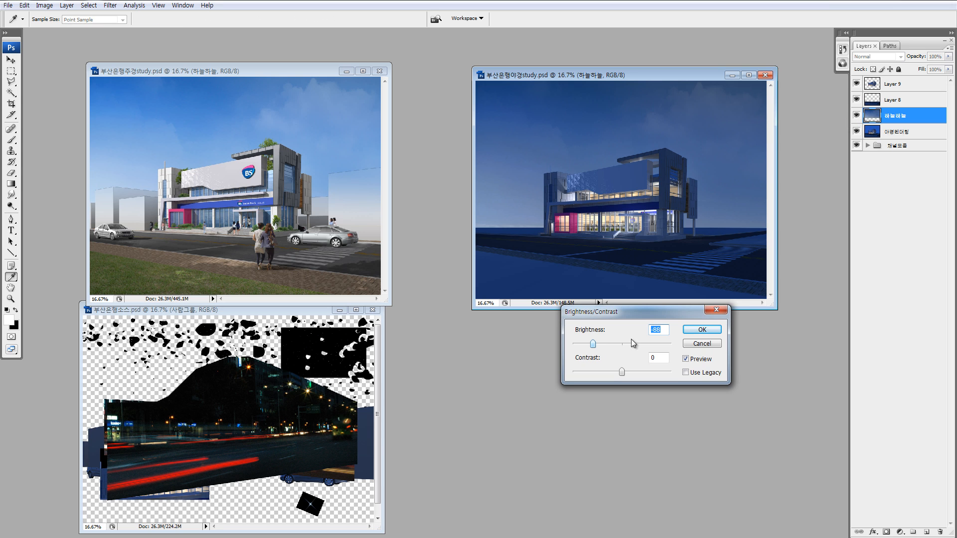
click(708, 331)
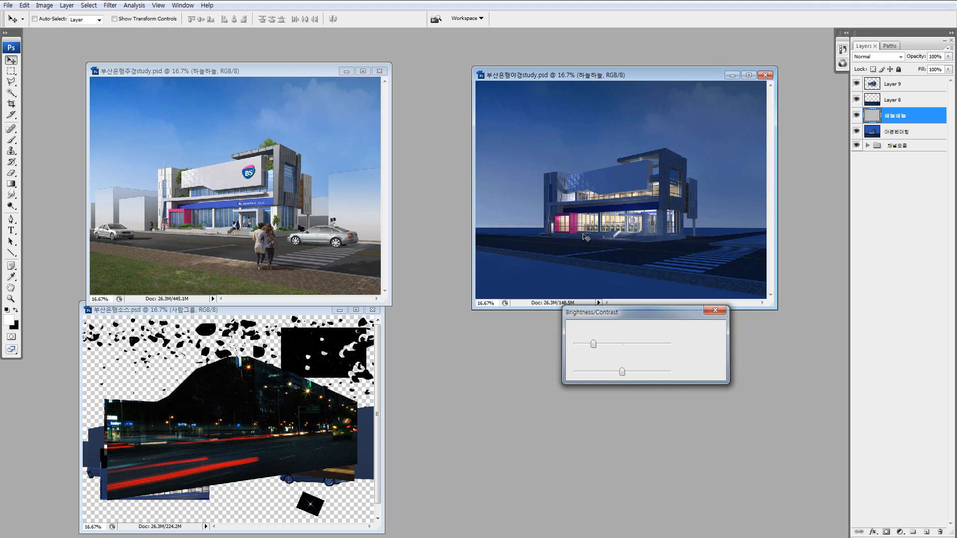
- Bring a bright copy of the daytime sky over the darkened sky for comparison, and undo the copy each time
click(297, 217)
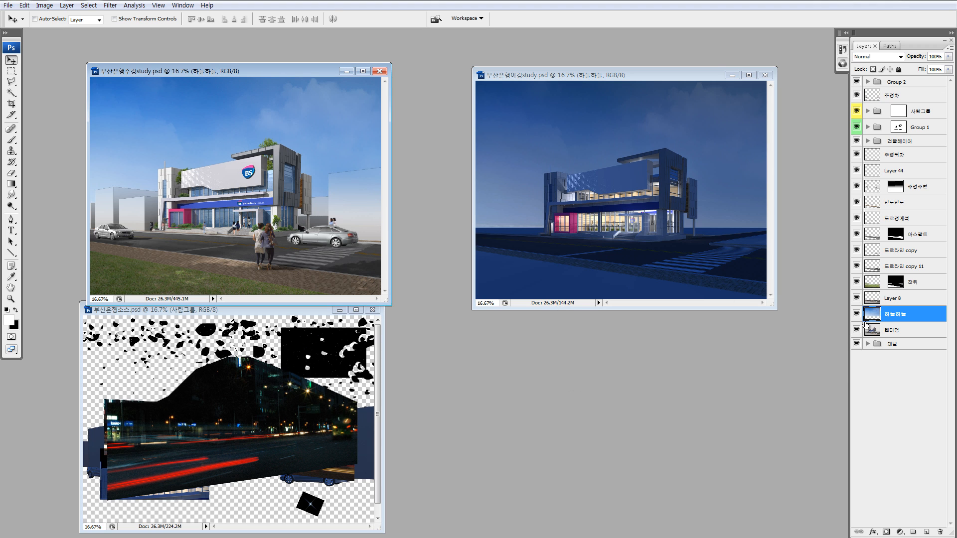
drag(865, 325, 578, 217)
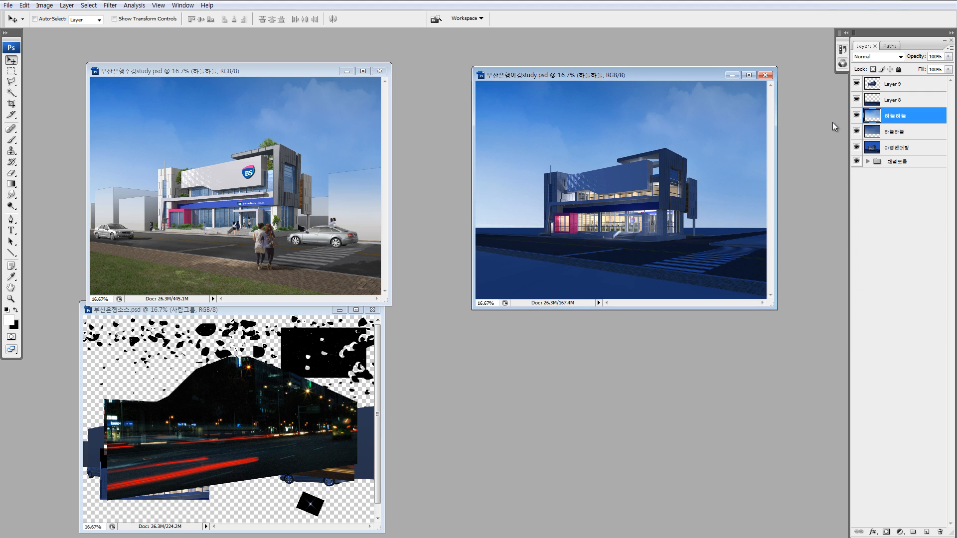
key(ctrl+z)
click(330, 171)
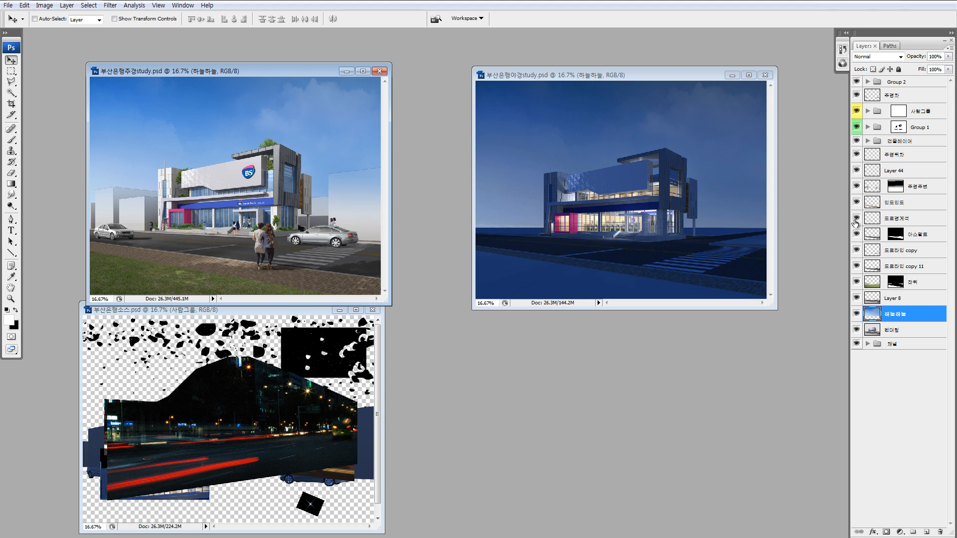
drag(872, 313, 632, 171)
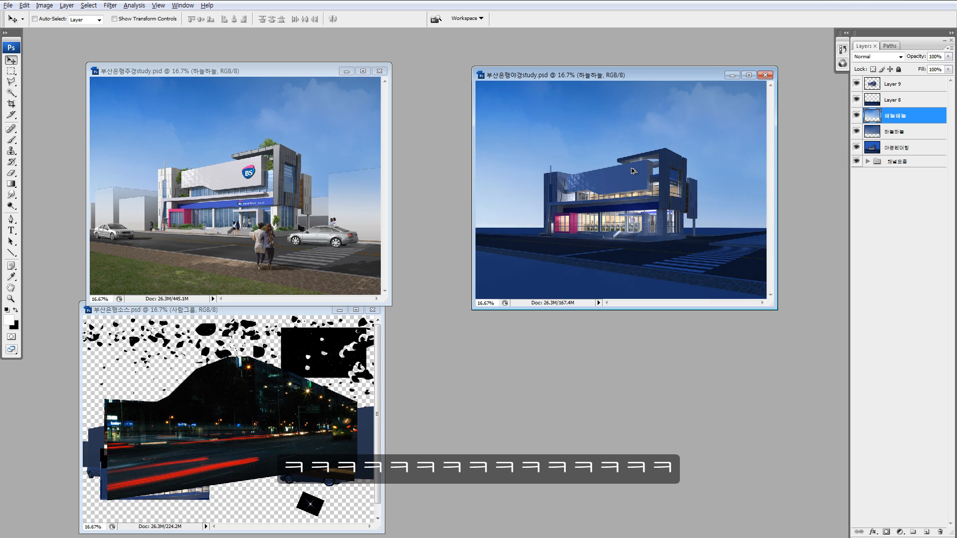
key(ctrl+z)
- Copy the 하늘하늘 layer from the daytime document into the night document once more, and undo it
click(302, 117)
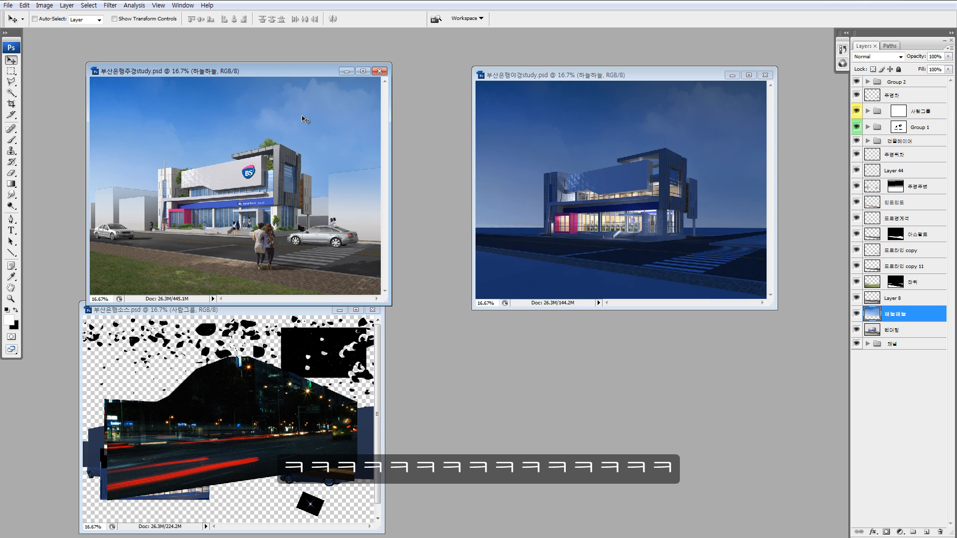
mouse_move(307, 128)
mouse_down()
mouse_move(328, 144)
mouse_move(308, 116)
mouse_up()
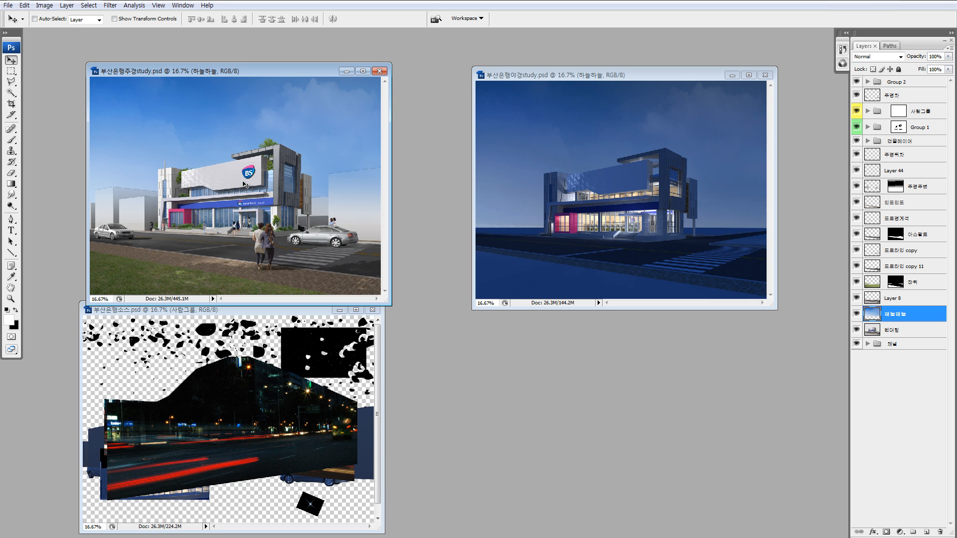
drag(250, 172, 329, 172)
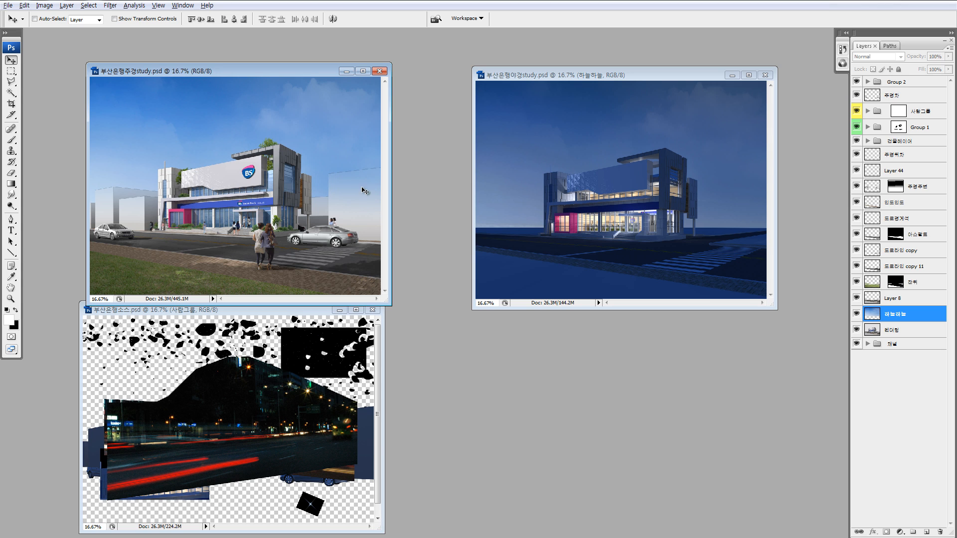
click(887, 333)
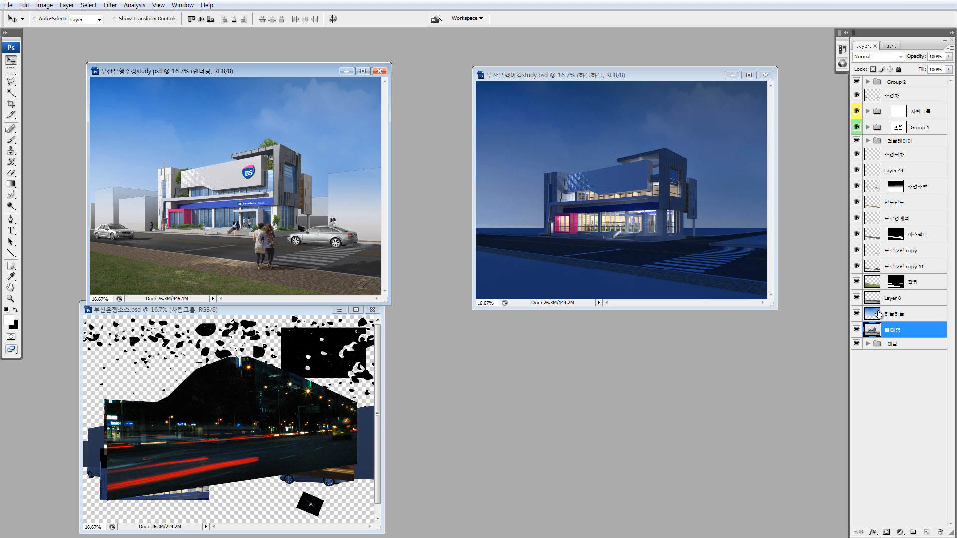
drag(878, 314, 603, 186)
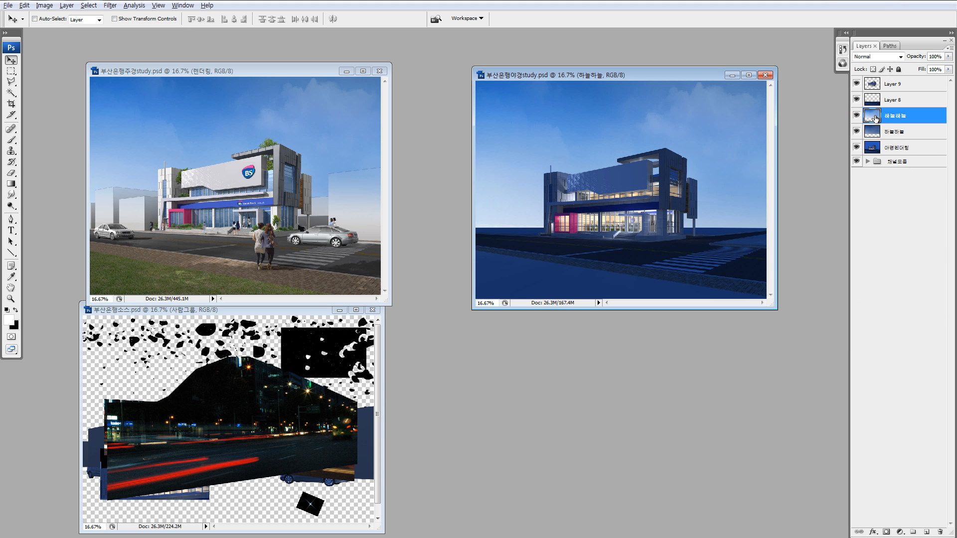
key(ctrl+z)
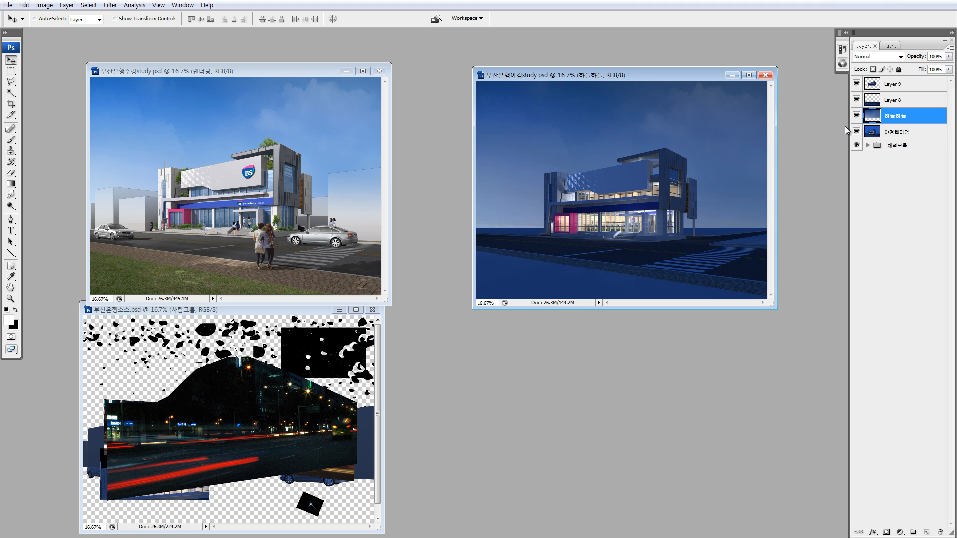
- Move the night document closer to the source file and enter Quick Mask mode with the Brush and default colours
click(295, 309)
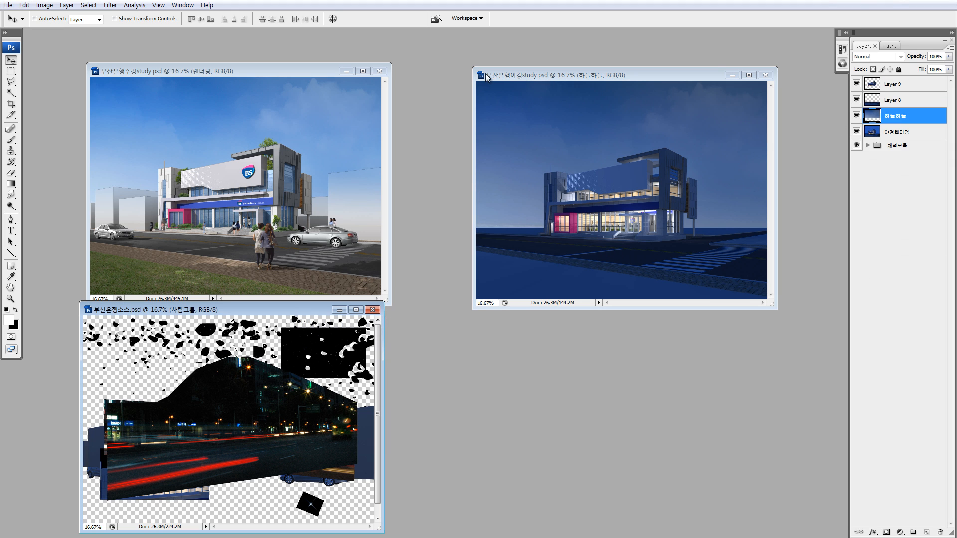
drag(487, 77, 328, 83)
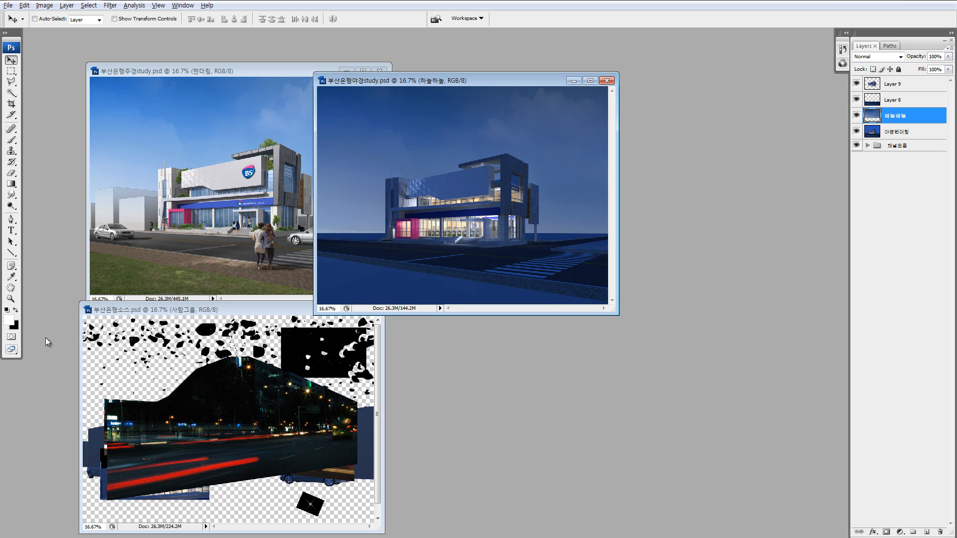
key(b)
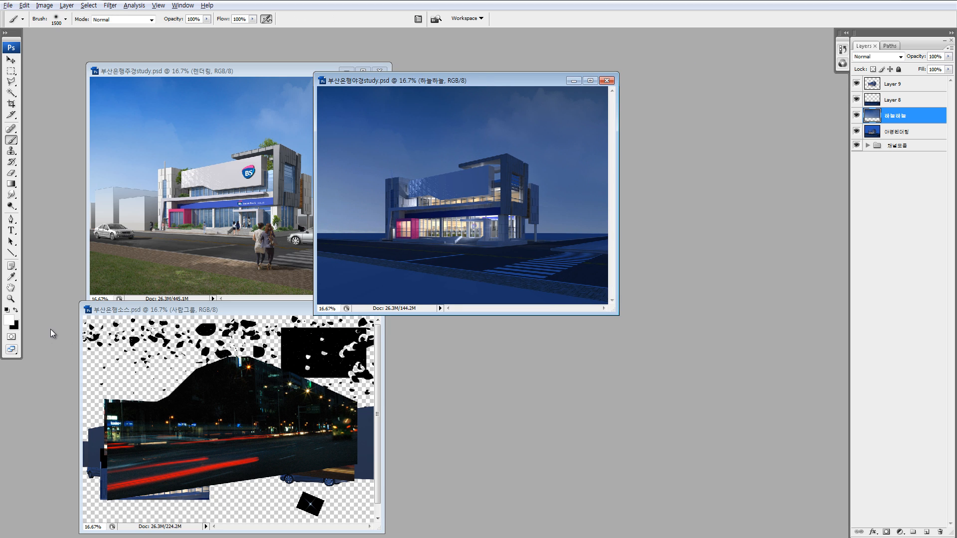
key(d)
key(q)
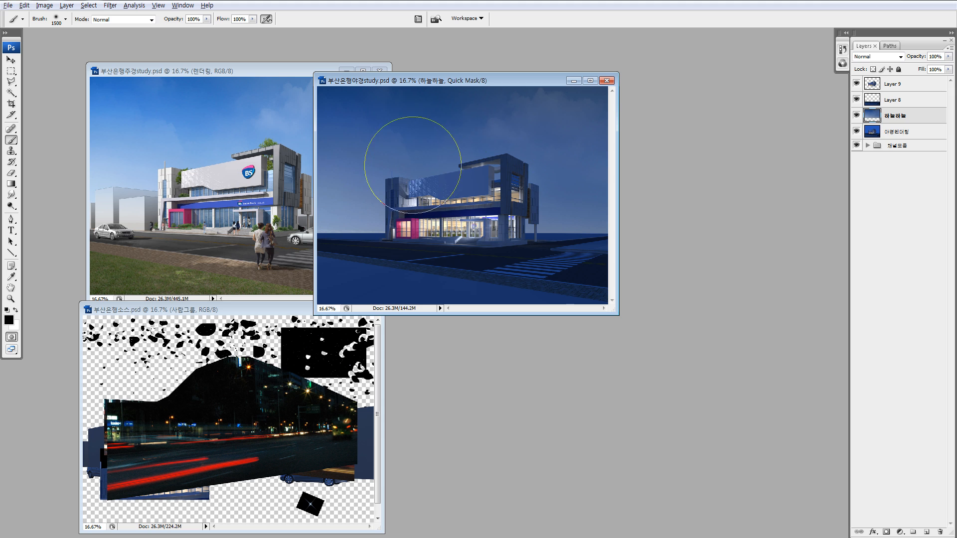
- Paint an oval quick mask over the building with a 900 px brush, convert it to a selection and invert it
click(448, 174)
key(ctrl+z)
key(bracketleft)
key(bracketleft)
key(bracketleft)
key(bracketleft)
key(bracketleft)
key(bracketleft)
drag(394, 159, 464, 212)
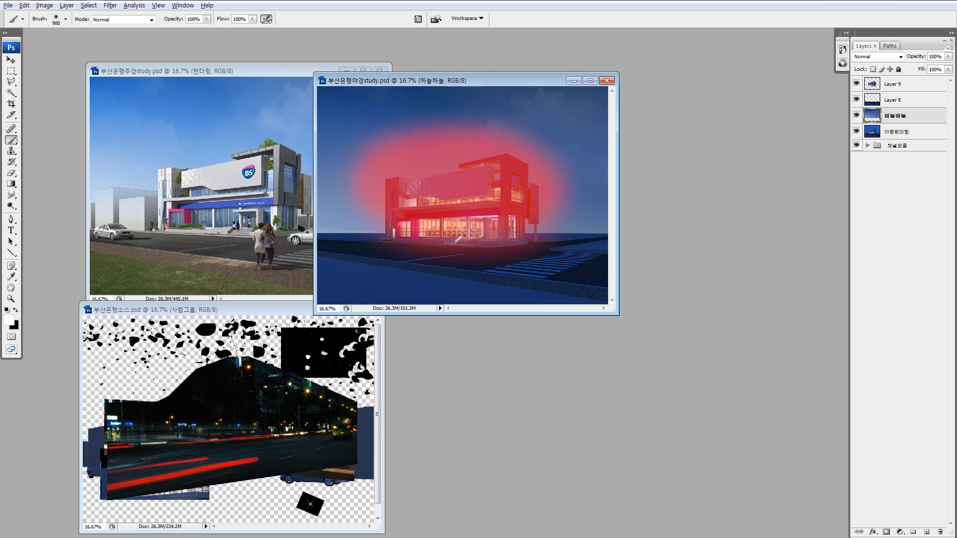
key(q)
key(x)
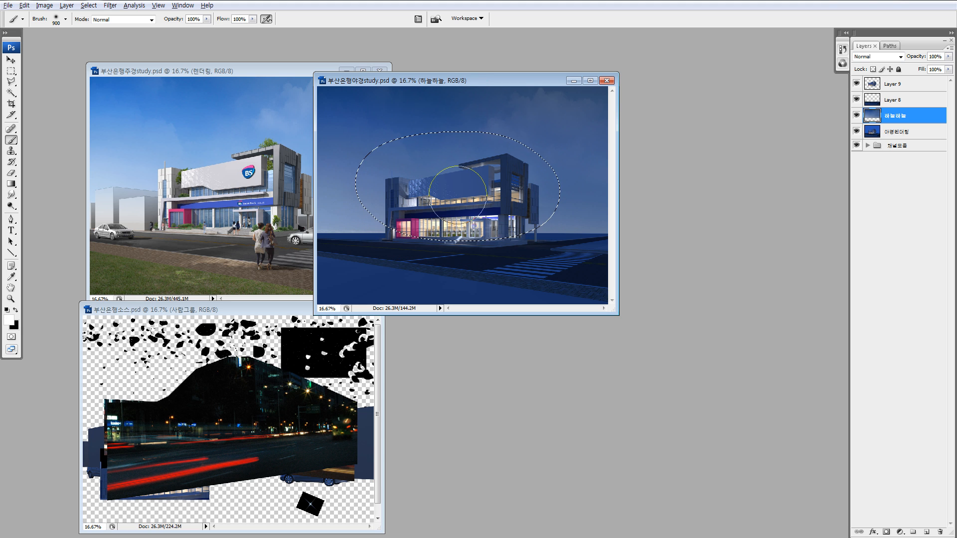
key(ctrl+shift+i)
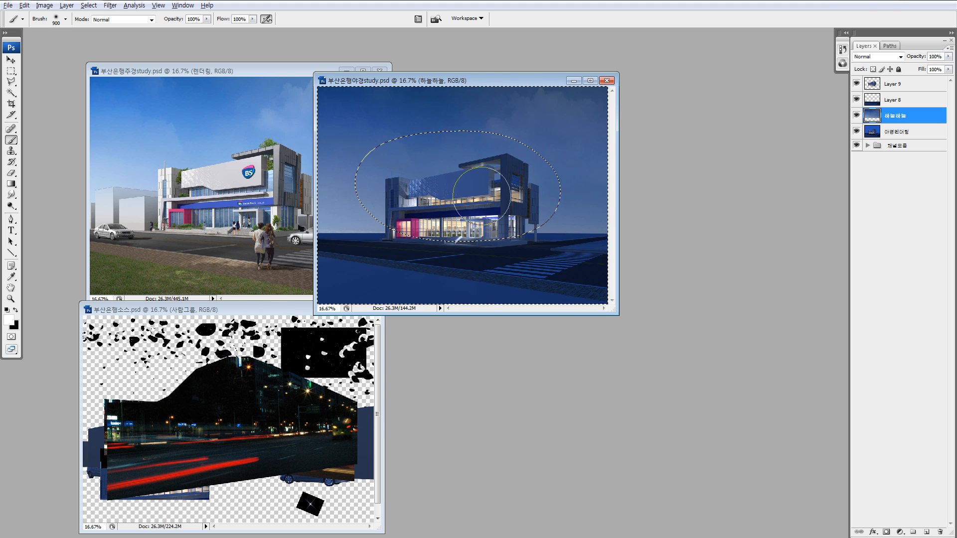
- Hide the selection outline and lower the sky's lightness to -26 around the oval with Hue/Saturation
key(ctrl+d)
key(ctrl+u)
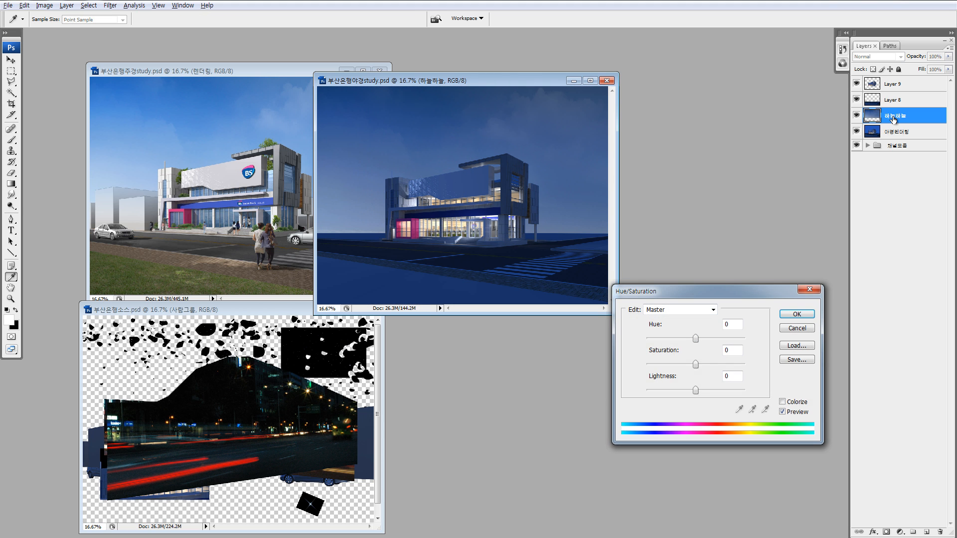
drag(695, 390, 683, 394)
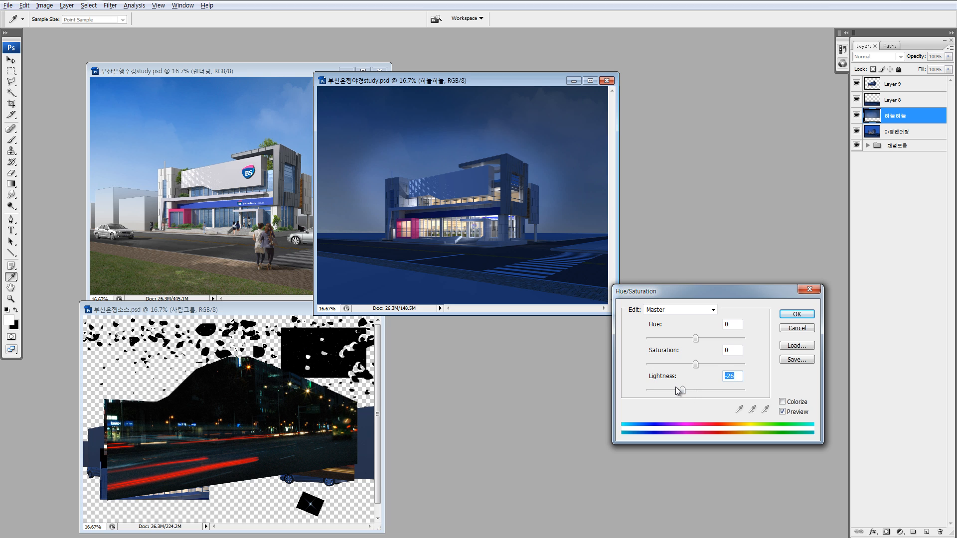
key(Return)
key(b)
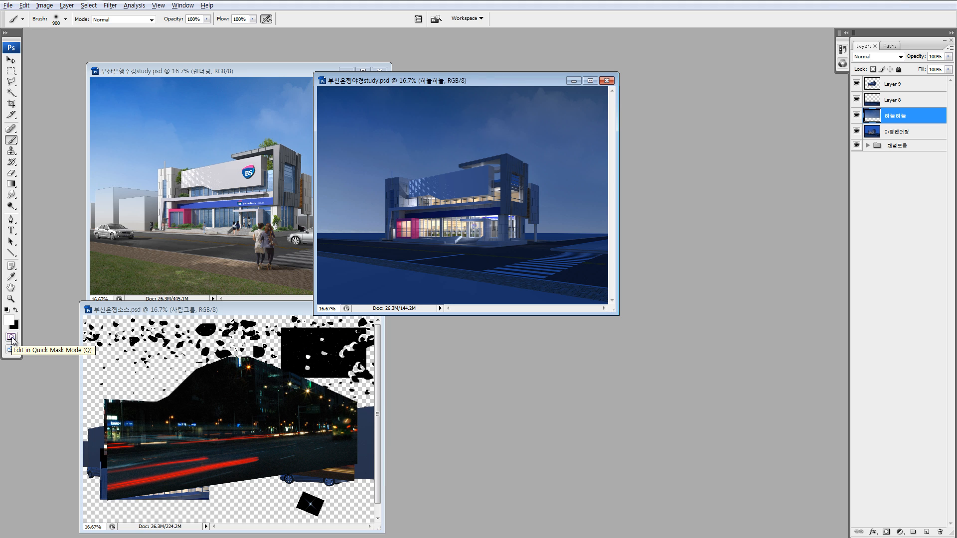
- Set the Quick Mask options so the colour indicates masked areas
click(12, 339)
click(12, 339)
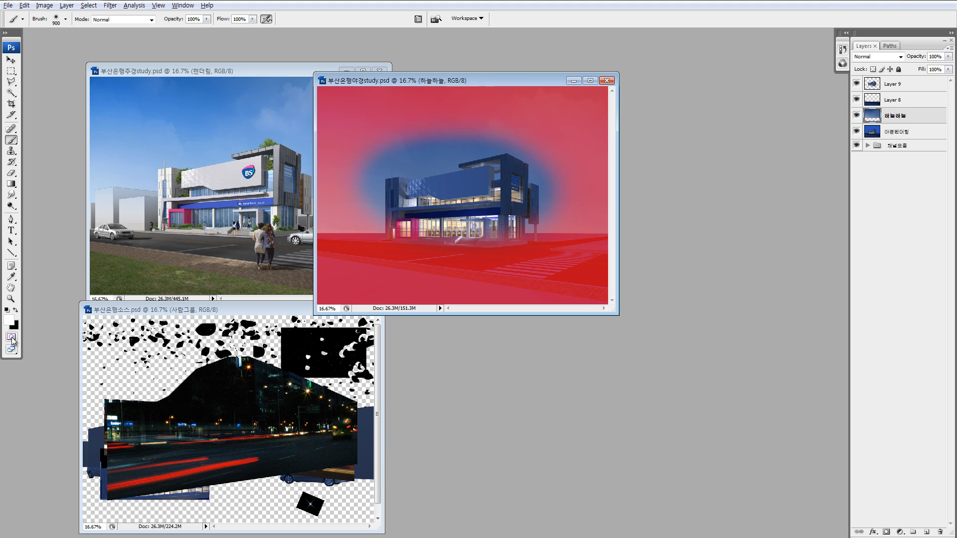
double_click(12, 339)
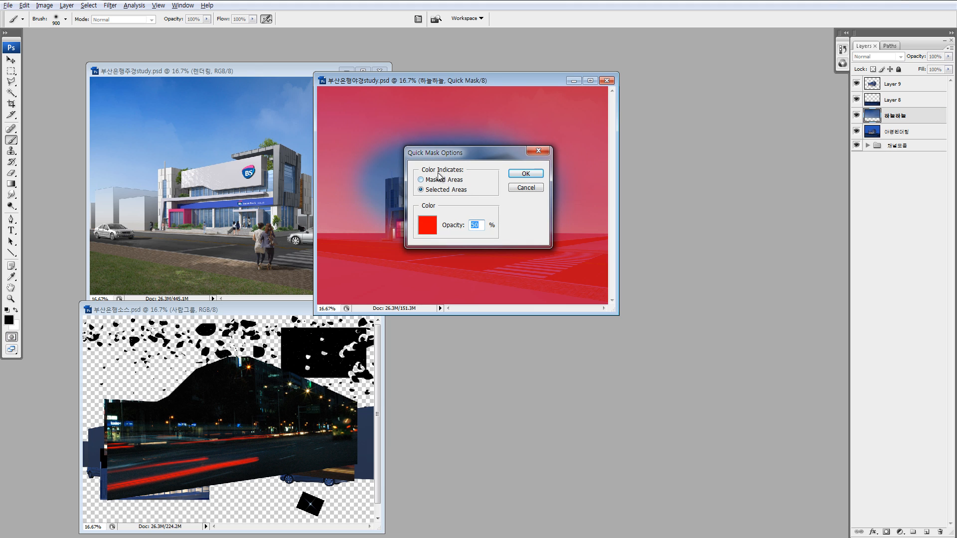
click(421, 189)
click(526, 173)
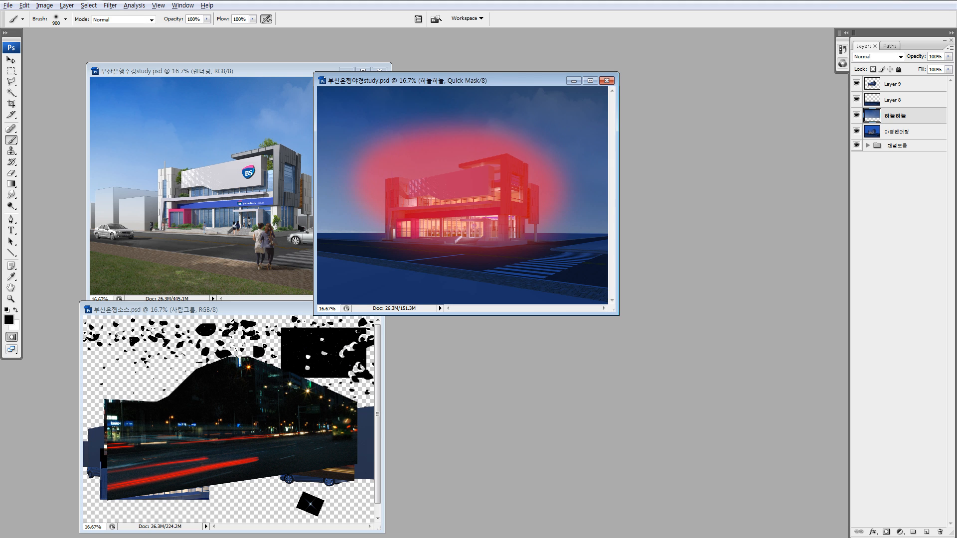
- Paint a fresh quick mask over the building, convert it to a selection and hide the selection outline
key(q)
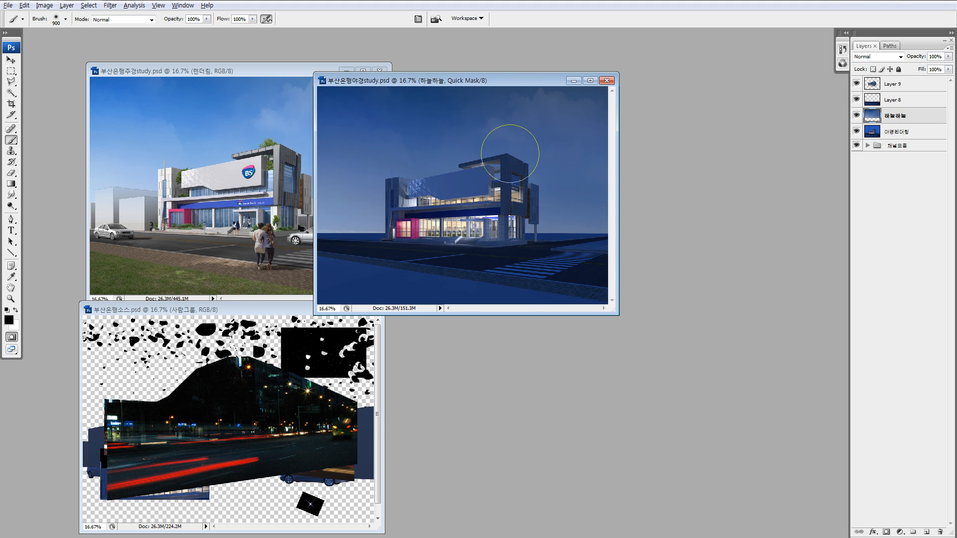
key(q)
key(x)
key(x)
key(q)
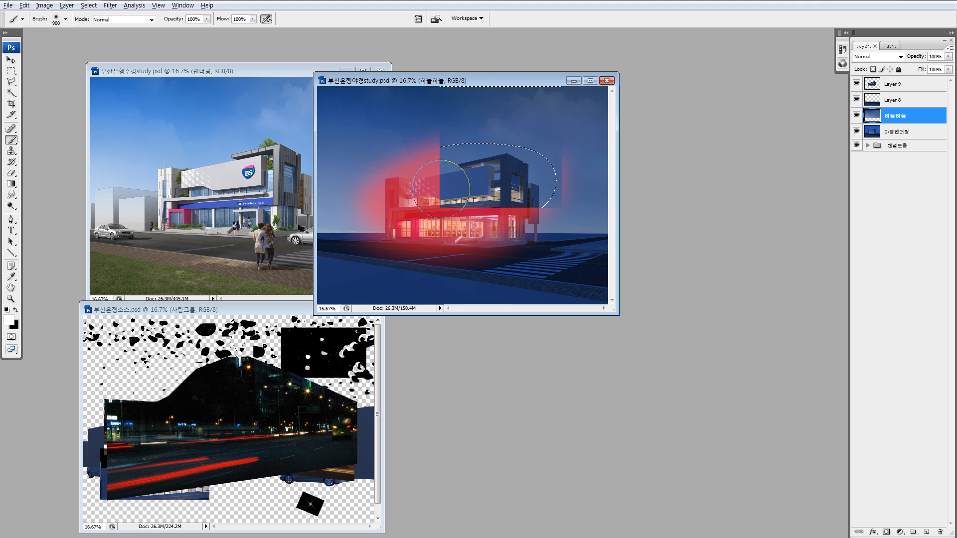
key(ctrl+h)
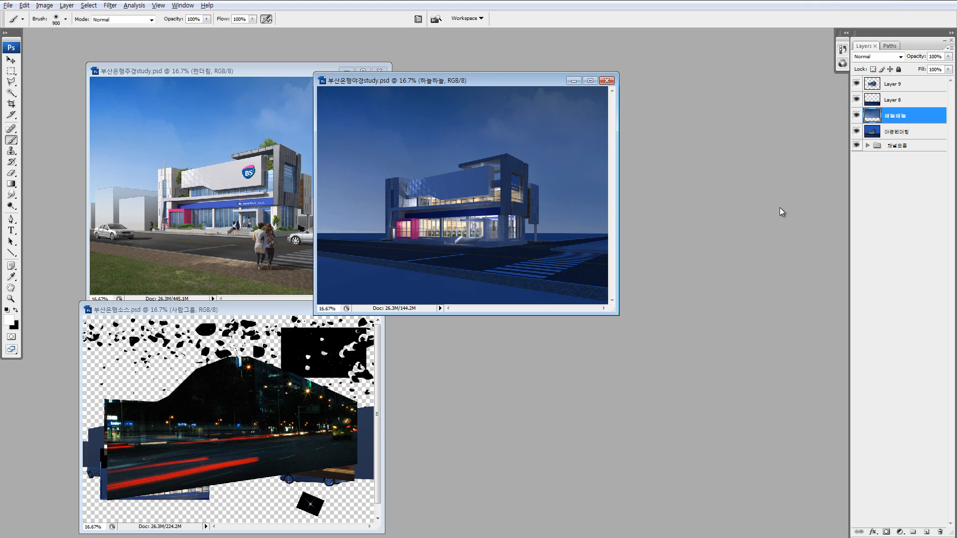
- Try darkening the sky around the building by strongly lowering its lightness in Hue/Saturation
key(ctrl+u)
drag(695, 389, 663, 389)
key(Escape)
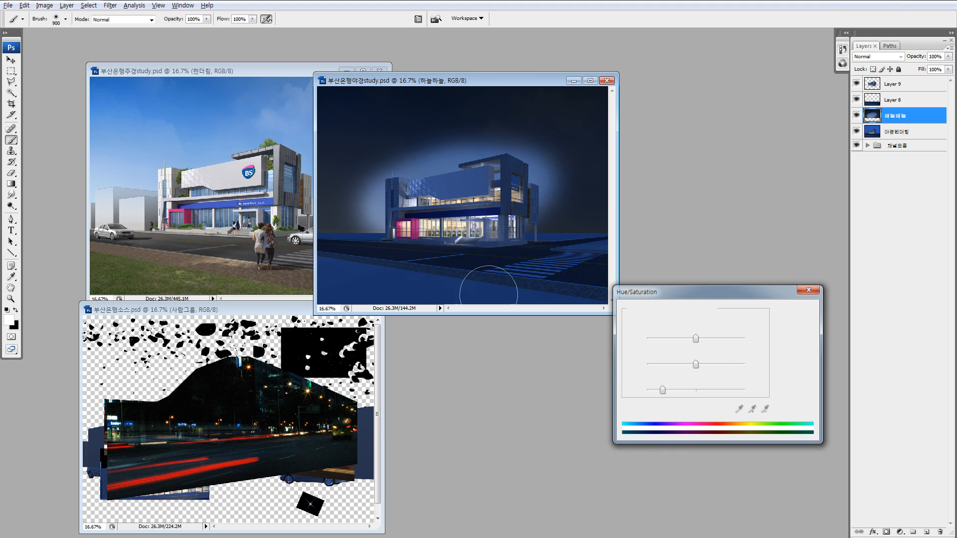
- Set the Quick Mask options so the colour indicates selected areas
double_click(11, 337)
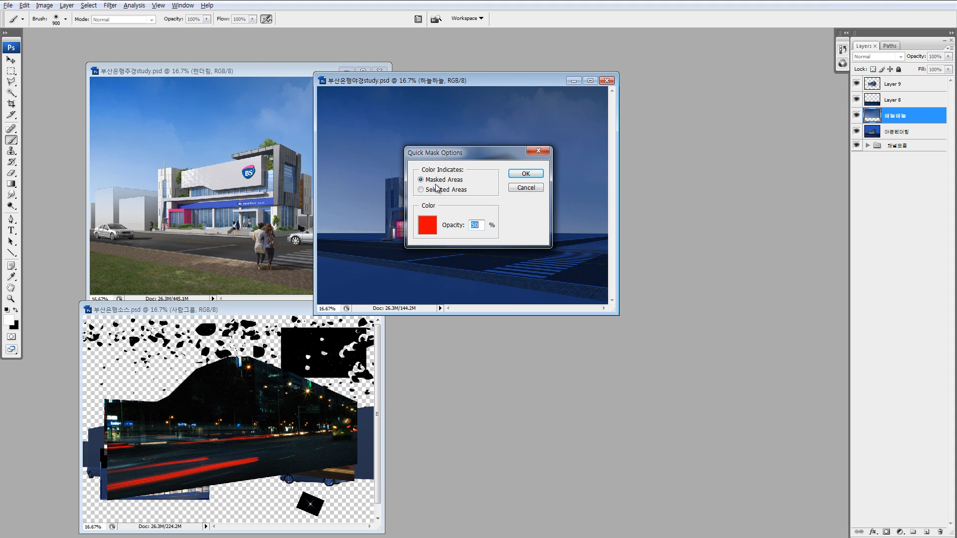
click(445, 192)
click(524, 177)
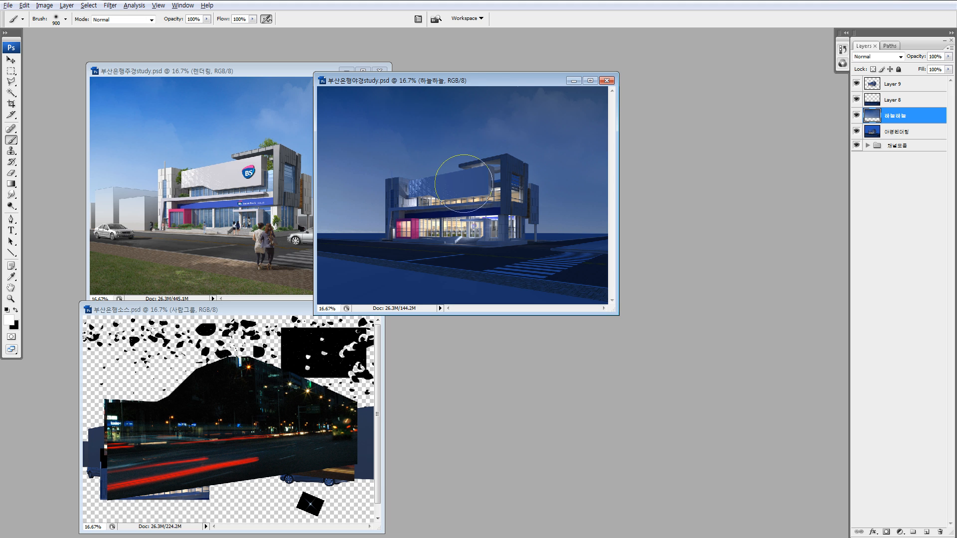
- Paint a quick mask over the upper left part of the building and convert it to a selection
key(q)
drag(413, 165, 478, 182)
key(q)
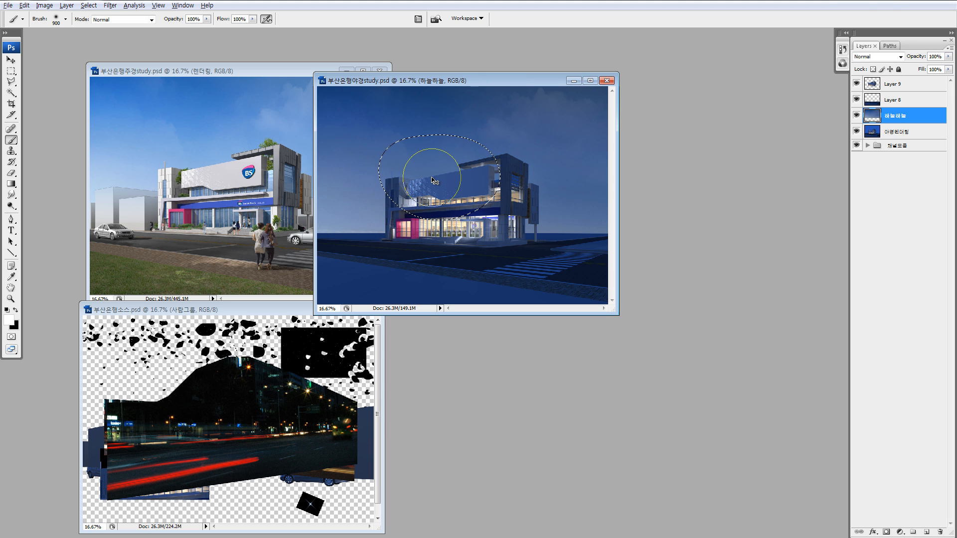
- Try lowering the lightness of the selected sky area to -54 with Hue/Saturation
key(i)
key(ctrl+u)
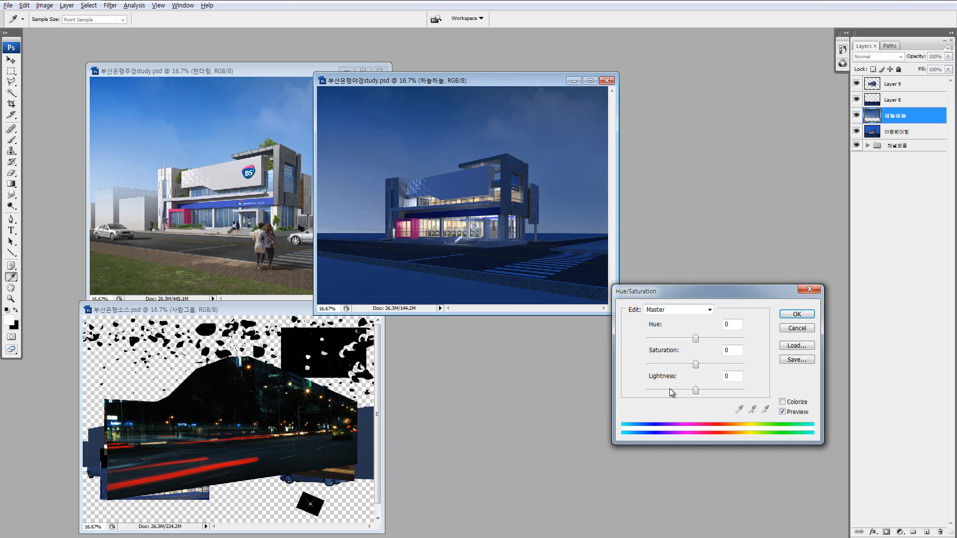
click(669, 390)
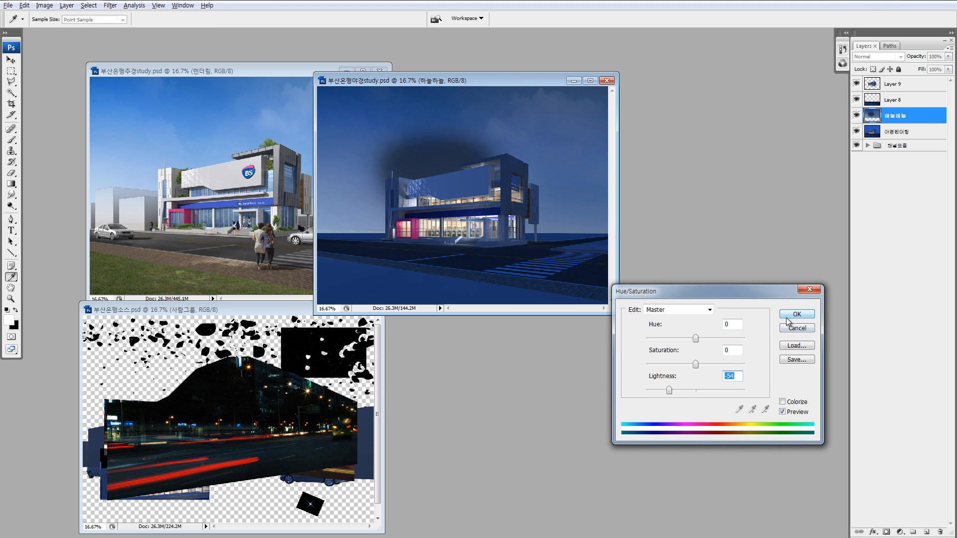
key(Escape)
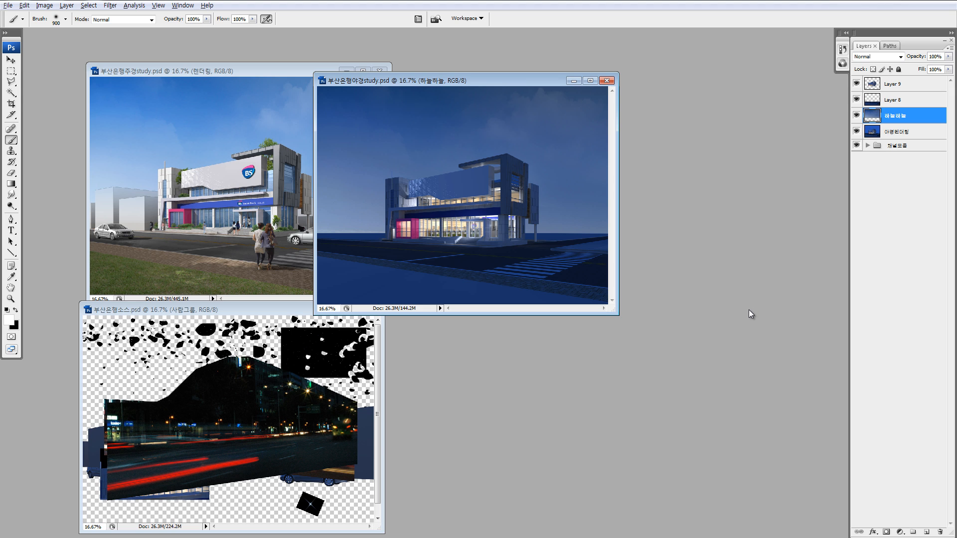
- Change the Quick Mask colour to blue (#000cff) and extend the mask over the right side of the building
double_click(11, 338)
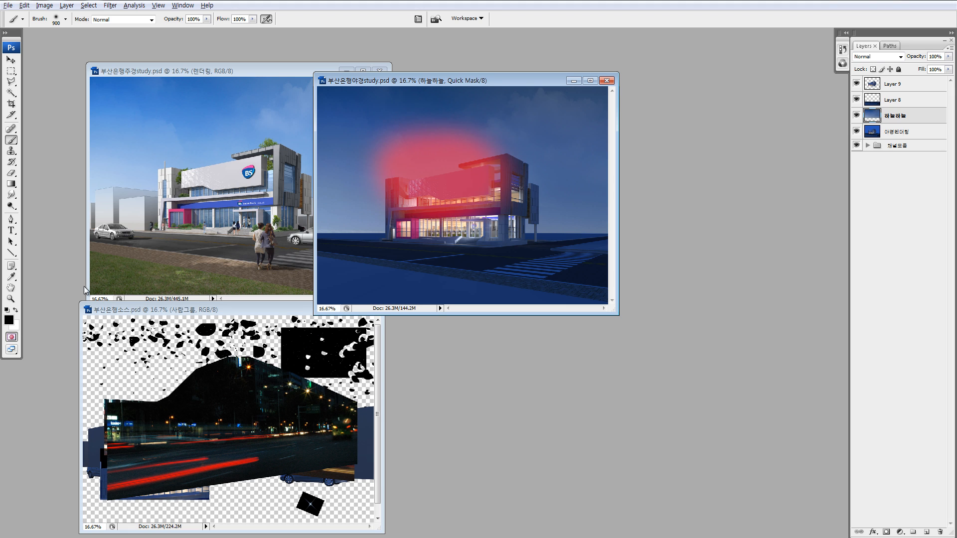
click(426, 227)
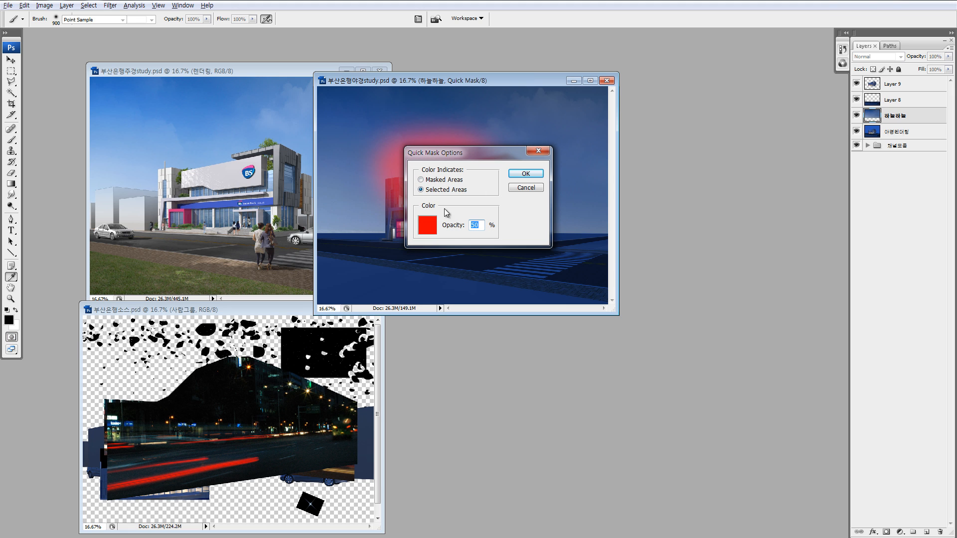
click(488, 193)
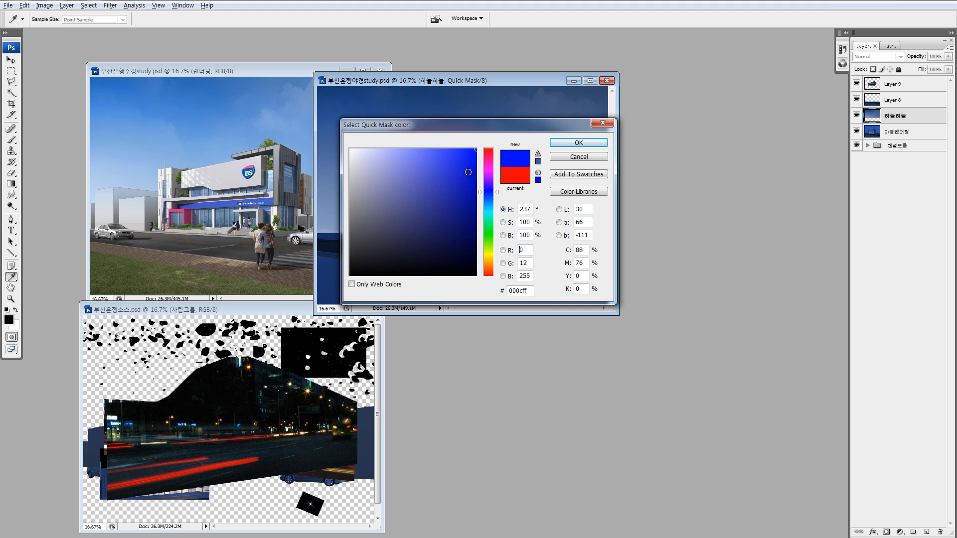
click(578, 143)
click(526, 177)
key(b)
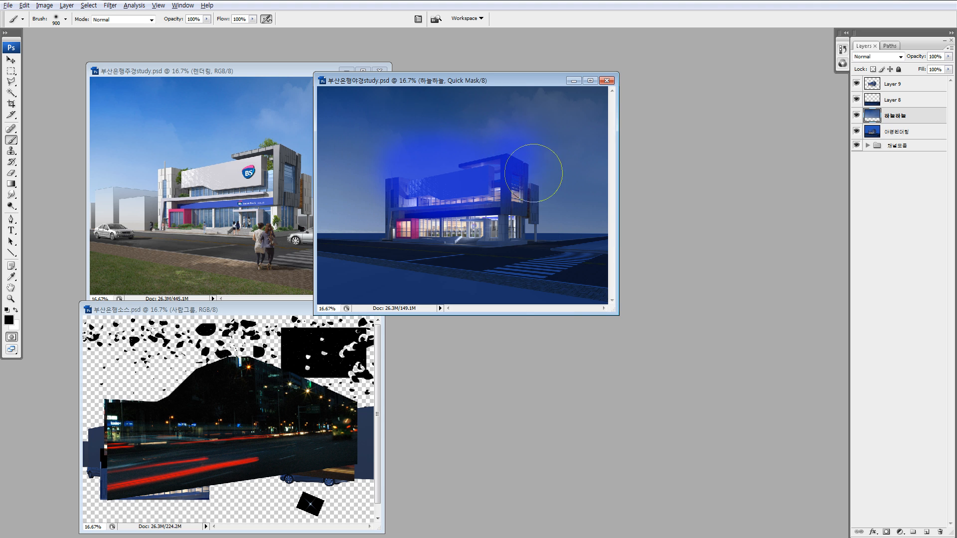
mouse_move(533, 173)
mouse_down()
mouse_move(492, 166)
mouse_move(536, 203)
mouse_move(533, 228)
mouse_move(517, 229)
mouse_move(499, 214)
mouse_up()
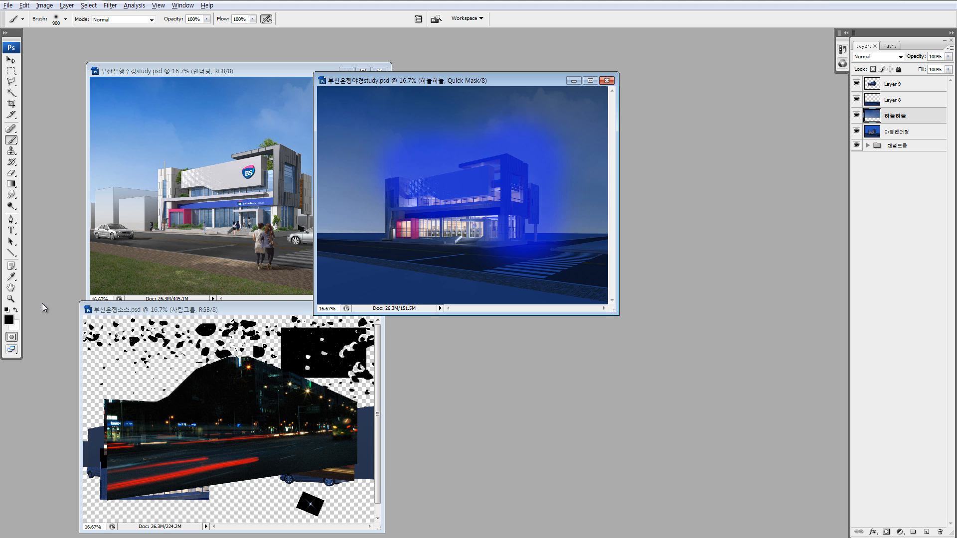
- Leave Quick Mask mode and set the Quick Mask colour back to red (#ff0000)
double_click(11, 339)
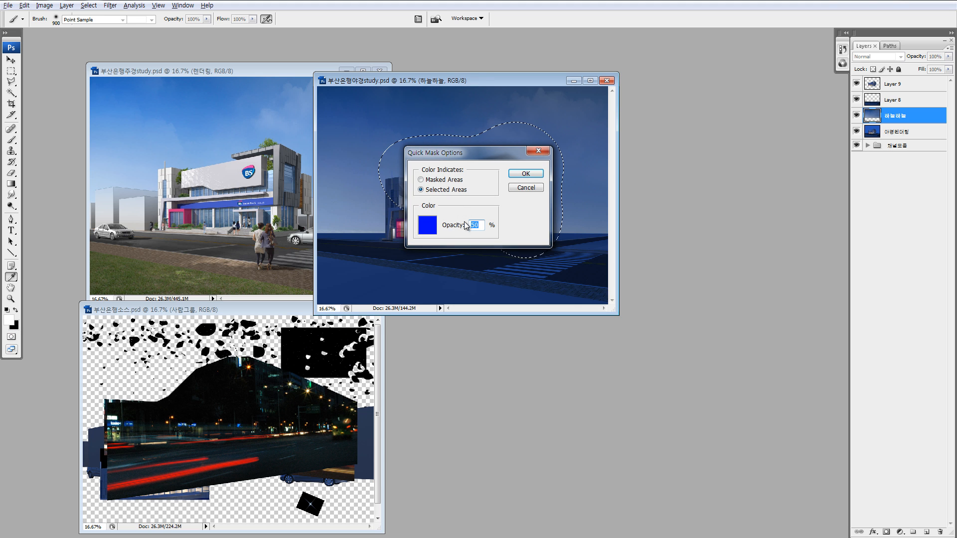
click(427, 224)
drag(489, 166, 498, 140)
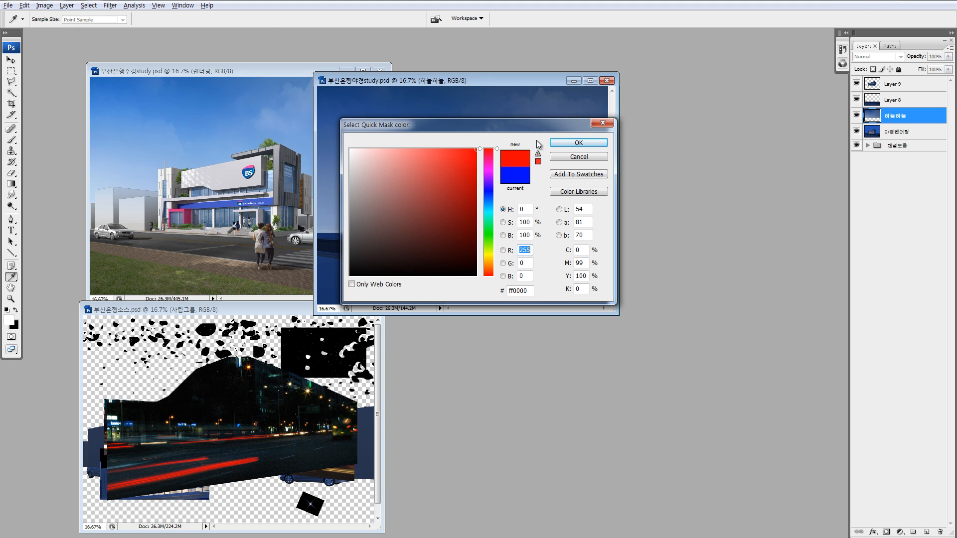
click(578, 142)
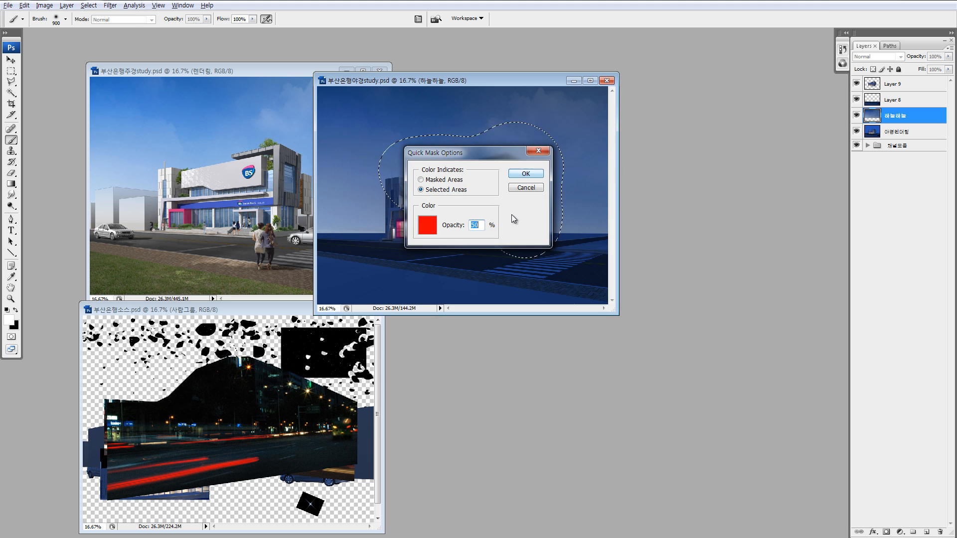
click(524, 173)
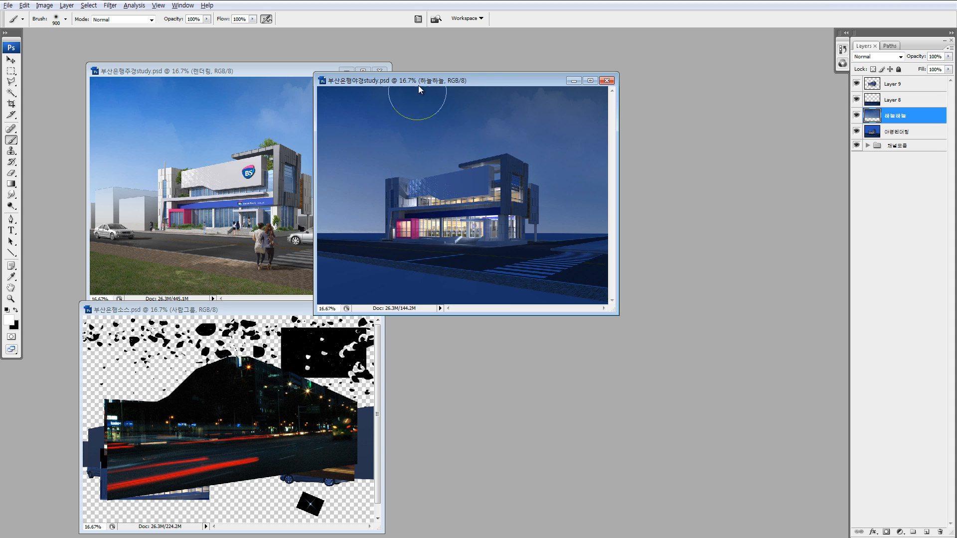
- Place the night document directly beside the daytime document
drag(423, 79, 496, 69)
drag(504, 72, 504, 75)
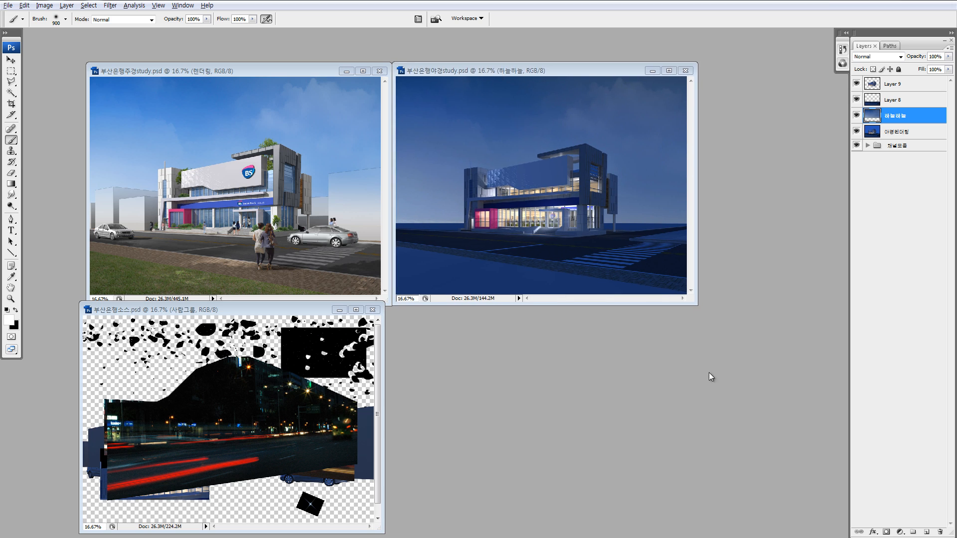
- Add a layer mask and a vector mask to the 하늘하늘 layer, and undo both
click(886, 532)
click(886, 532)
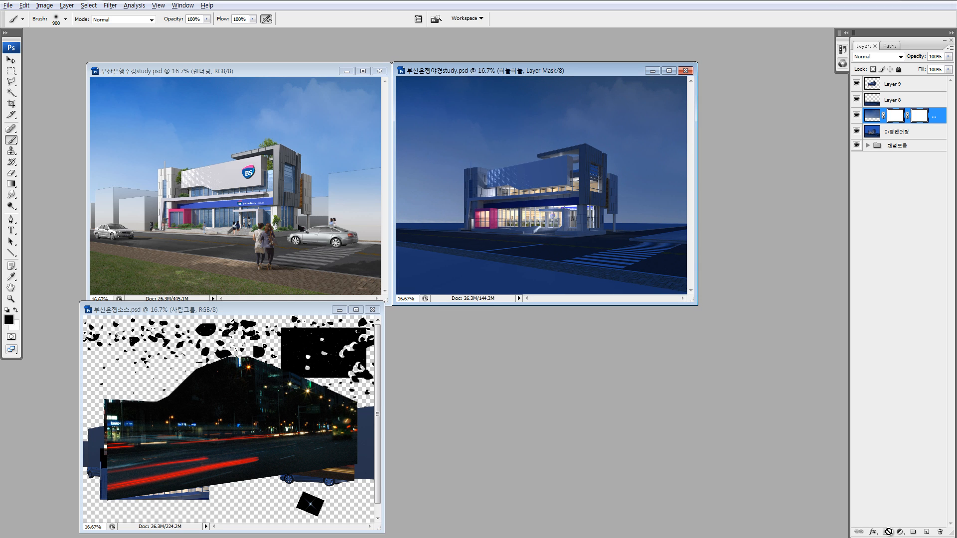
key(x)
click(906, 116)
click(883, 116)
key(ctrl+alt+z)
key(ctrl+alt+z)
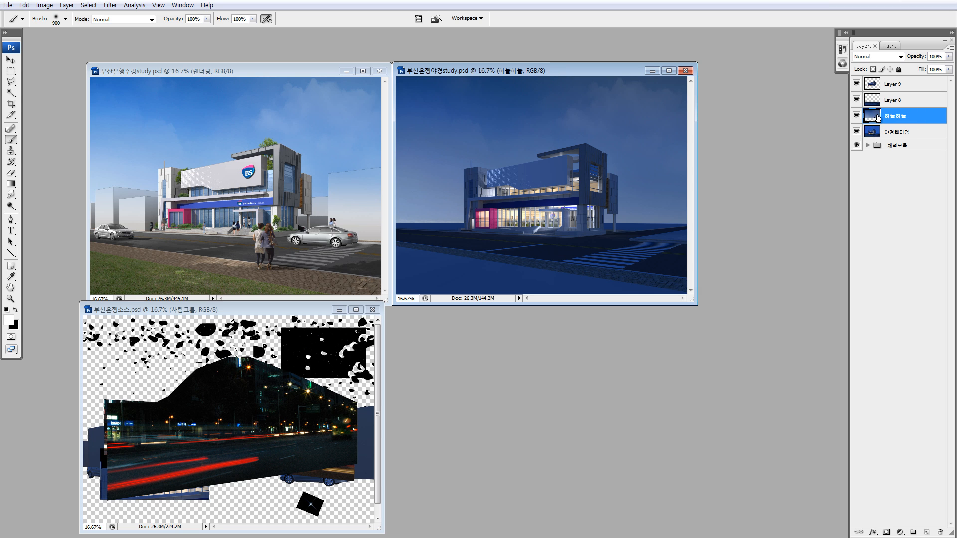
- Rearrange the documents with the source file centred below the daytime and night files side by side
key(v)
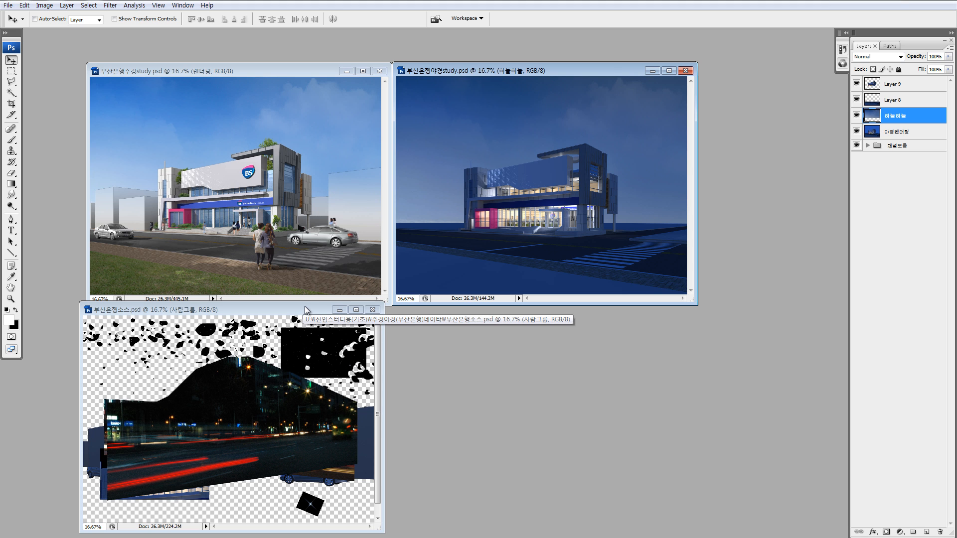
drag(305, 307, 414, 265)
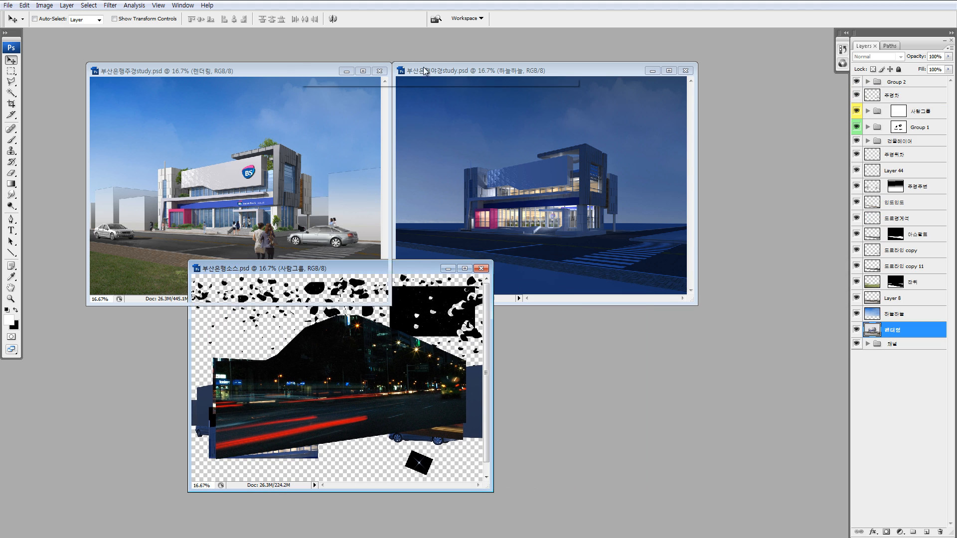
drag(296, 68, 318, 67)
drag(498, 67, 466, 73)
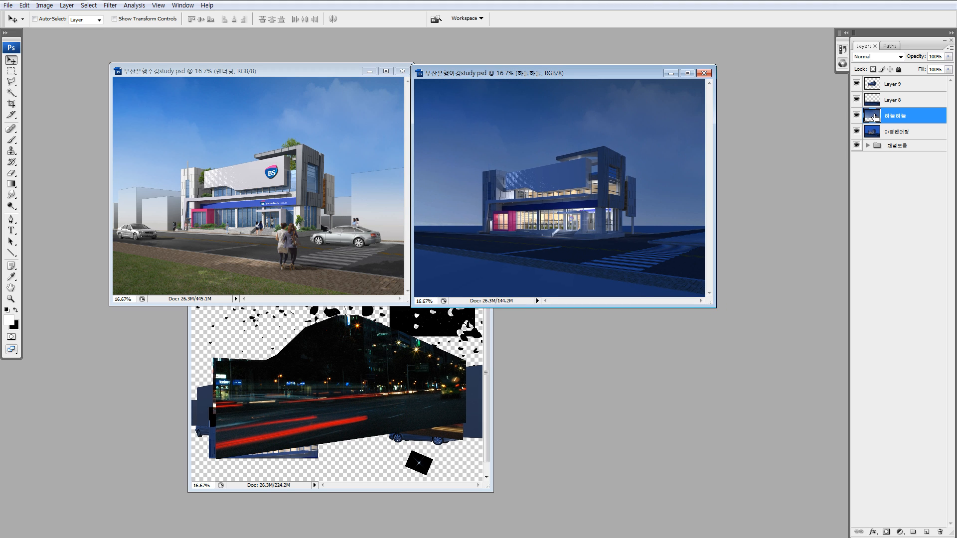
- Create a new layer above the 하늘하늘 layer and fill it with black
click(926, 532)
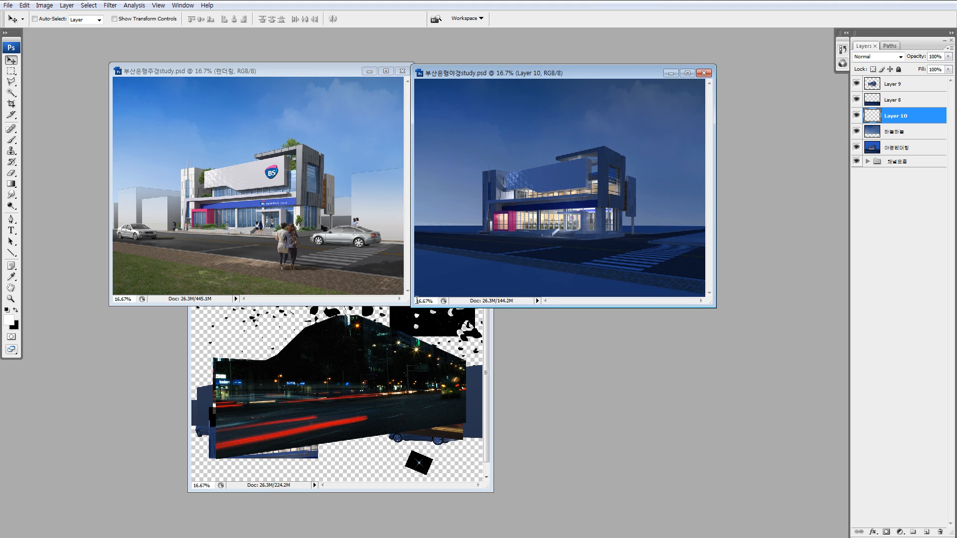
click(15, 310)
key(alt+BackSpace)
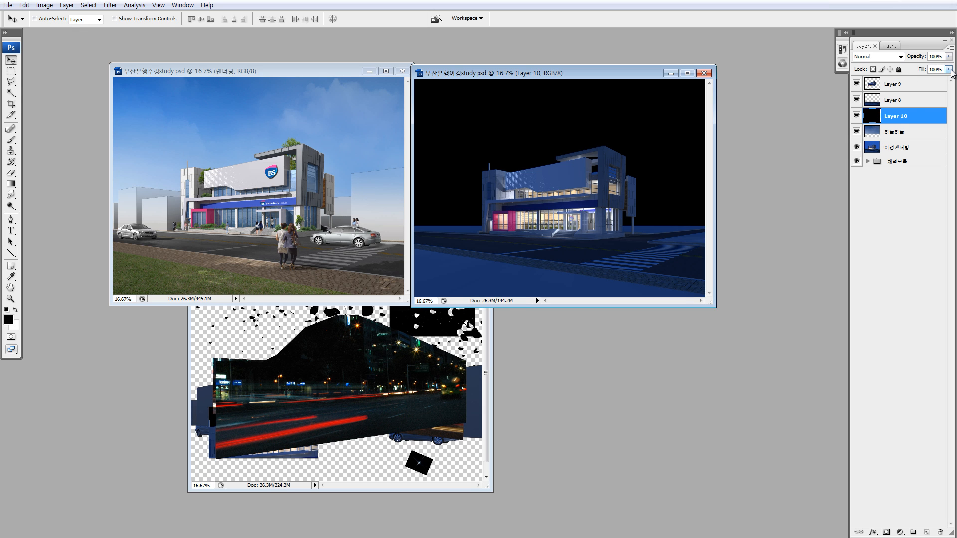
- Set the black layer's fill to 76% and toggle its visibility to compare the sky
click(893, 102)
click(899, 112)
click(895, 100)
click(897, 114)
click(949, 69)
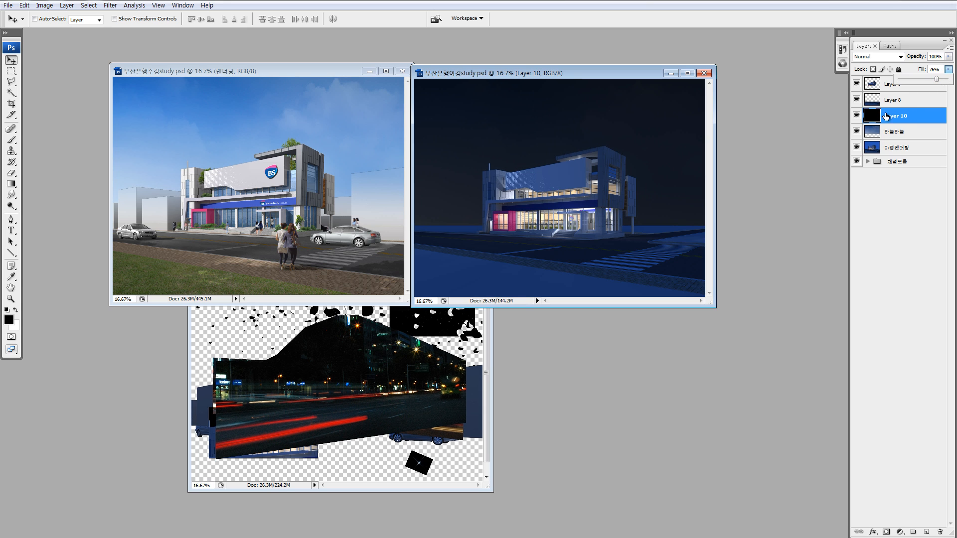
click(857, 117)
click(857, 118)
click(858, 118)
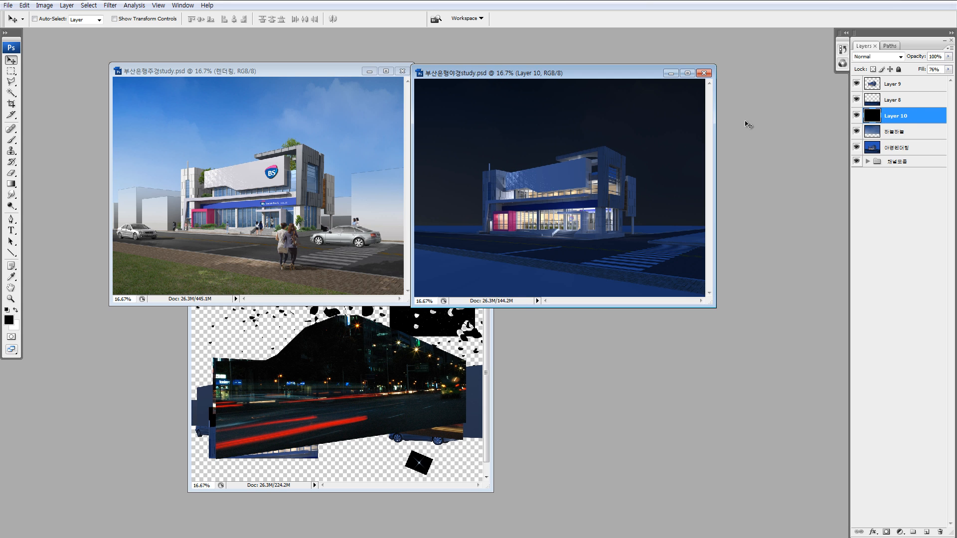
- Compare the daytime and night files, toggling the black Layer 10 off and on in the night file
click(283, 195)
click(647, 180)
click(857, 117)
click(857, 116)
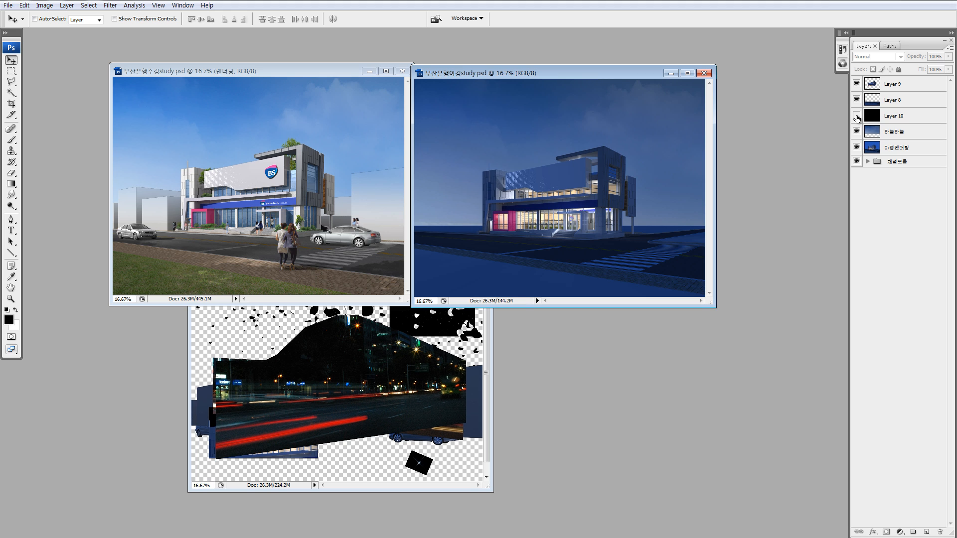
- Isolate the star layer in 부산은행소스.psd and copy it into the night file as the topmost layer
click(352, 343)
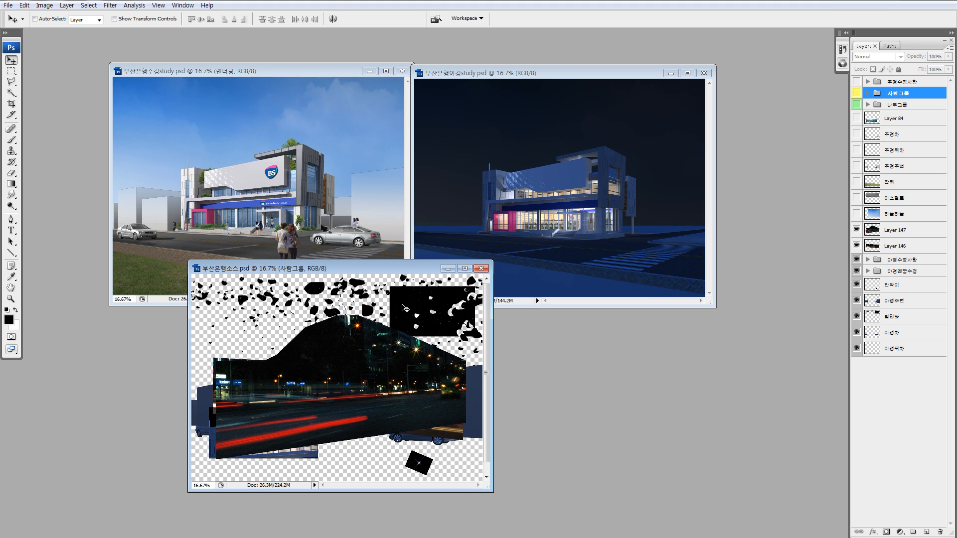
click(888, 301)
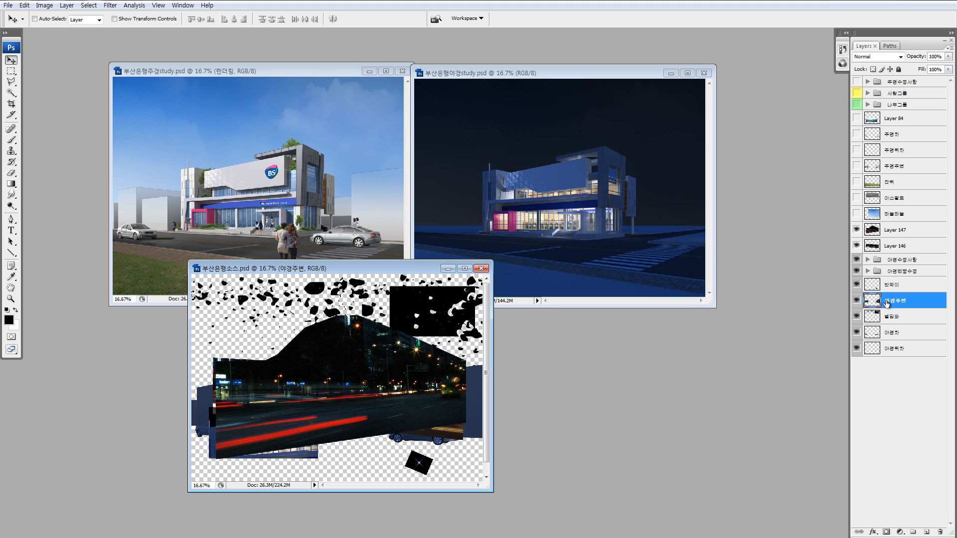
click(878, 317)
alt+click(857, 317)
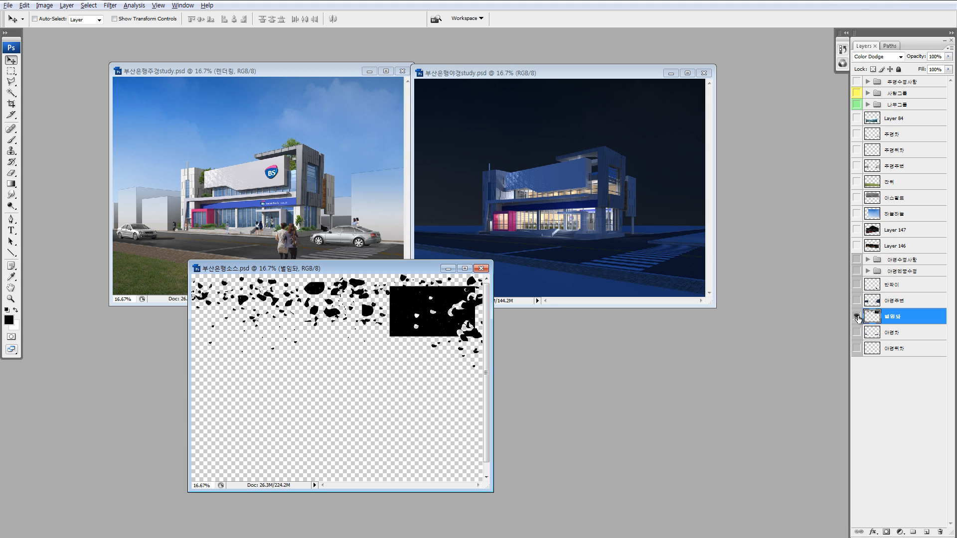
drag(672, 243, 662, 131)
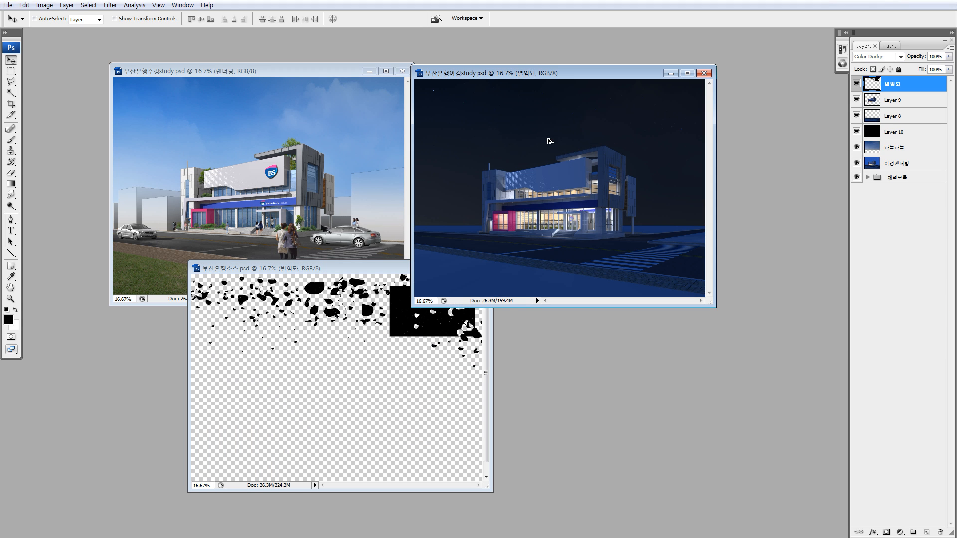
- Set the star layer's blend mode to Normal and inspect its black star patches up close
click(875, 57)
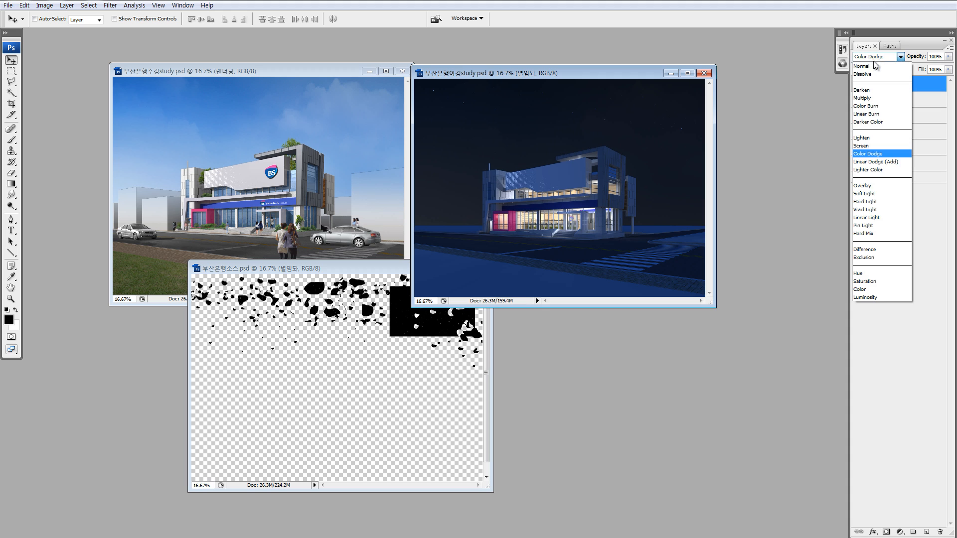
click(870, 67)
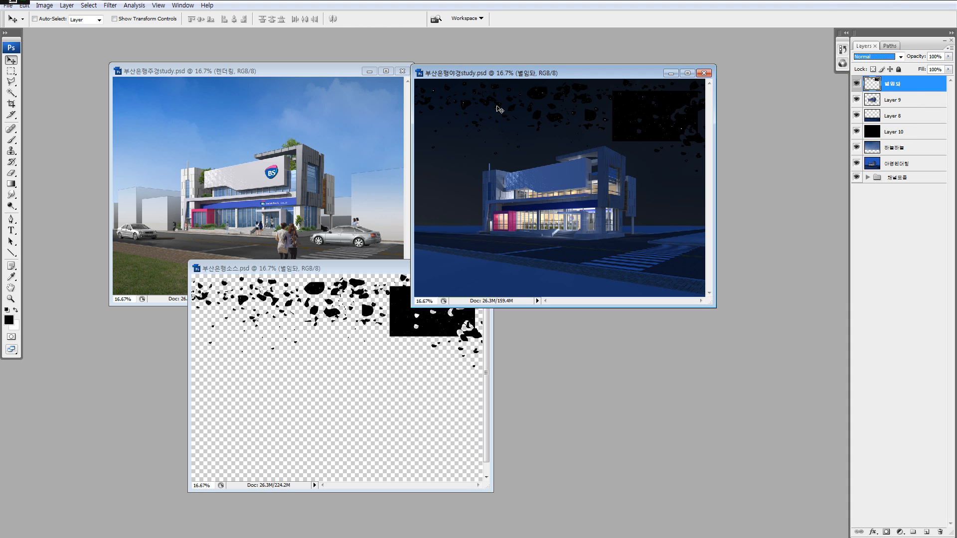
drag(509, 76, 540, 132)
key(z)
drag(200, 132, 469, 308)
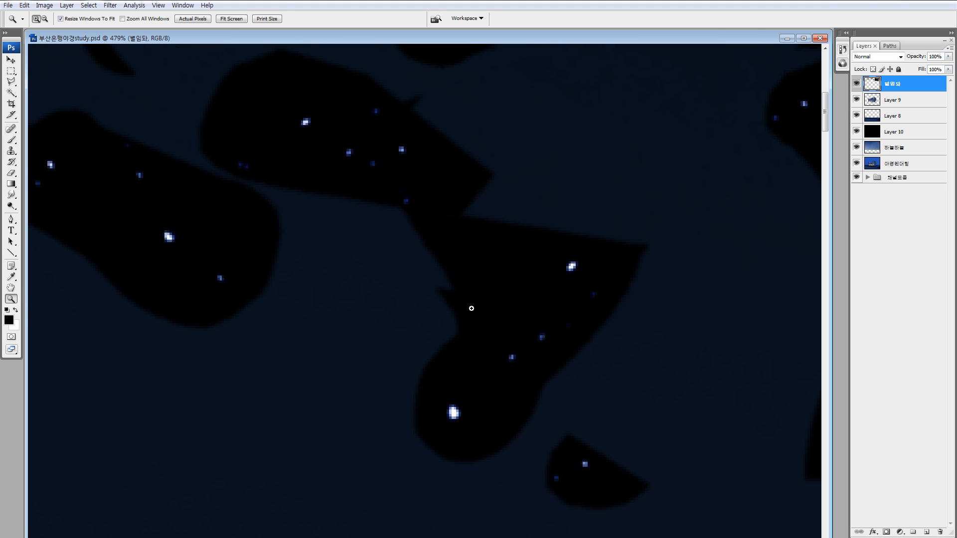
key(ctrl+0)
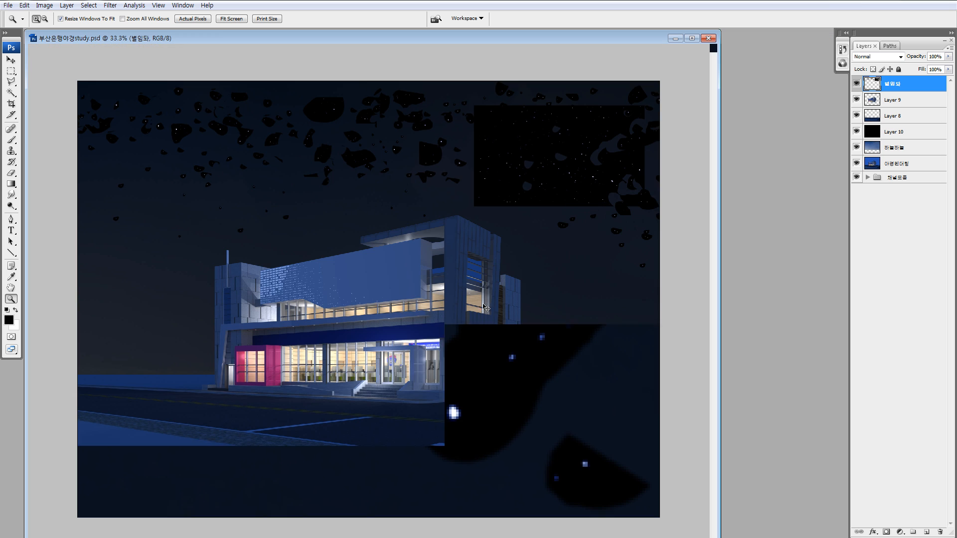
drag(449, 122, 598, 218)
key(ctrl+minus)
key(ctrl+minus)
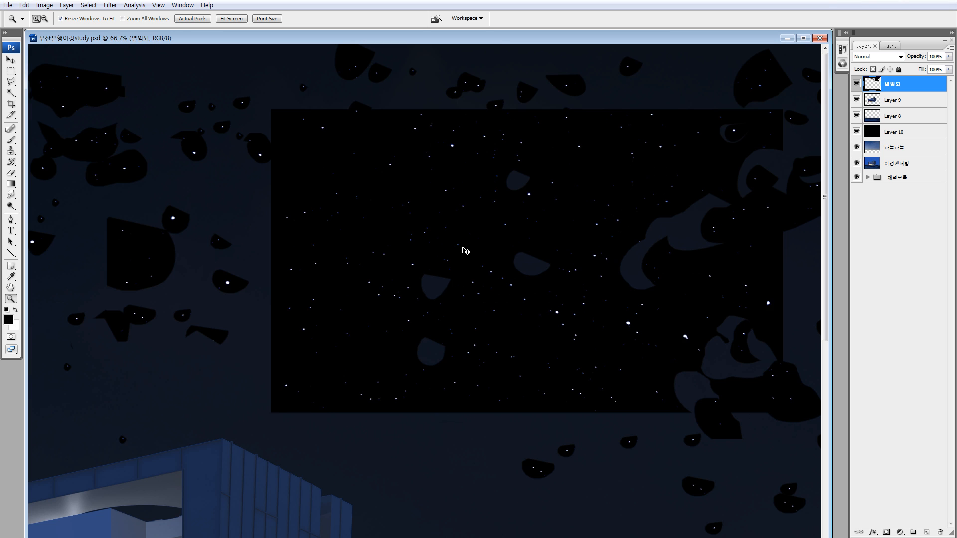
- Outline the black rectangular star block with a rectangular marquee, and clear the selection
key(m)
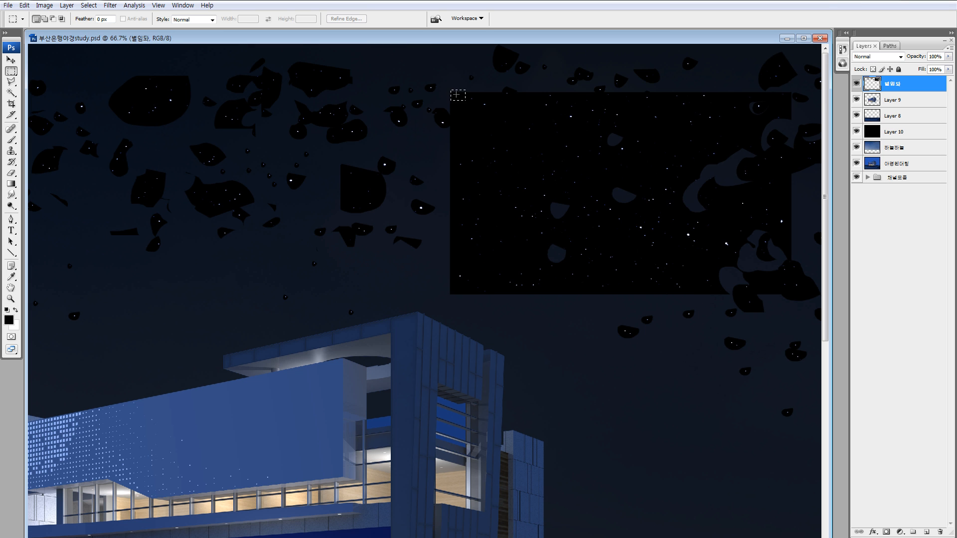
drag(450, 90, 792, 294)
drag(281, 218, 419, 220)
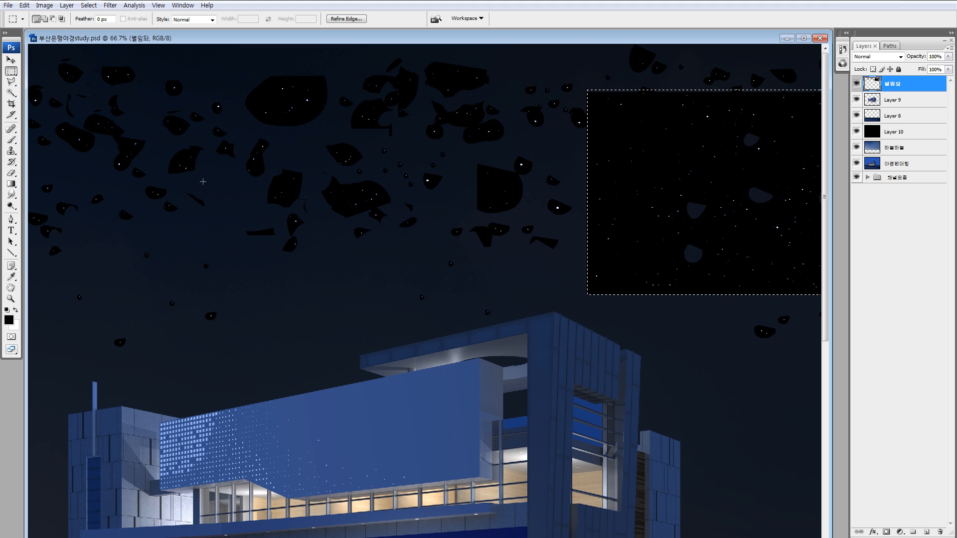
key(ctrl+d)
- Set the star layer's blend mode to Color Dodge and check the stars over the whole night image
click(871, 57)
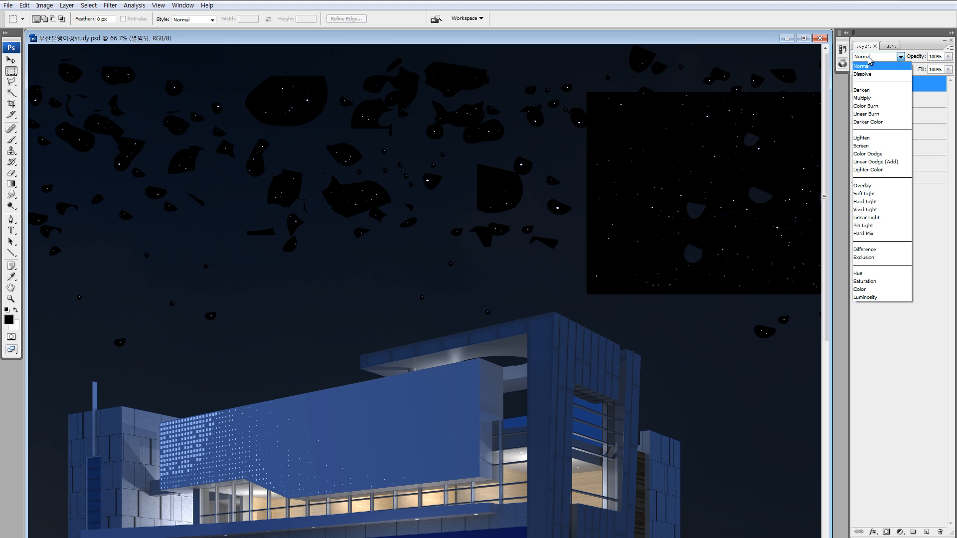
click(867, 156)
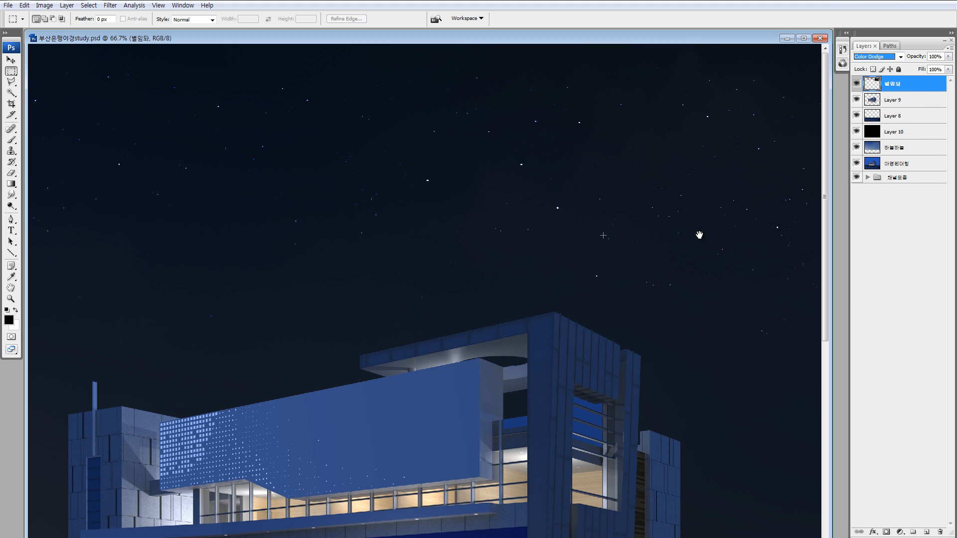
mouse_move(681, 145)
mouse_down()
mouse_move(543, 145)
mouse_move(689, 333)
mouse_up()
key(x)
key(ctrl+d)
key(x)
key(z)
key(ctrl+0)
key(ctrl+minus)
key(ctrl+minus)
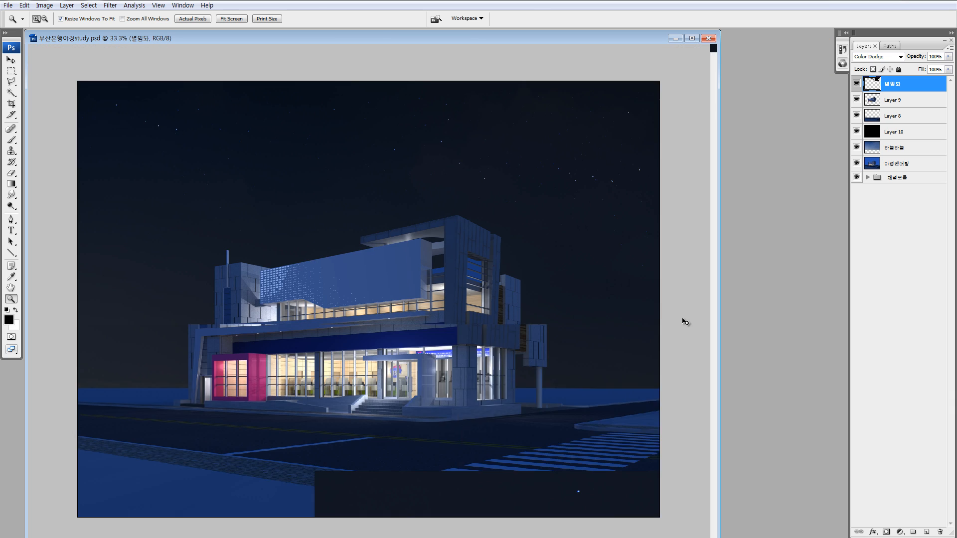
- Try moving the star layer down over the building
key(v)
drag(381, 182, 484, 264)
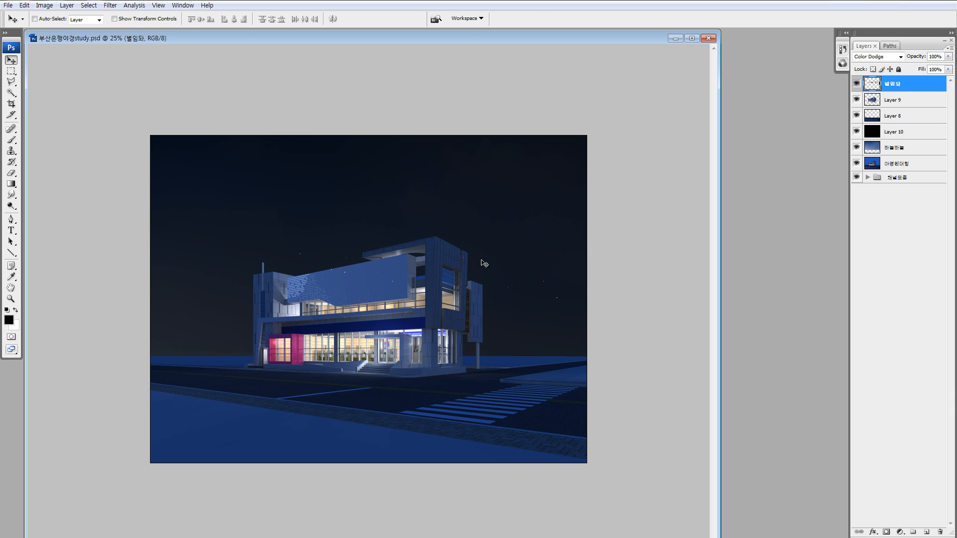
drag(420, 206, 467, 276)
- Examine the stars in the night sky up close and in the full view
key(z)
drag(379, 212, 581, 333)
drag(620, 286, 698, 326)
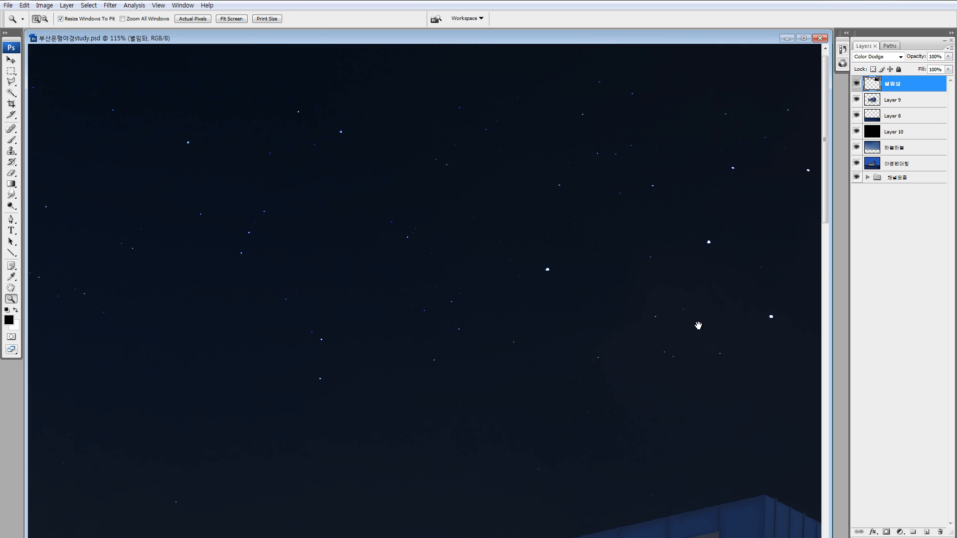
drag(366, 274, 548, 282)
key(ctrl+minus)
key(ctrl+minus)
key(ctrl+minus)
key(ctrl+minus)
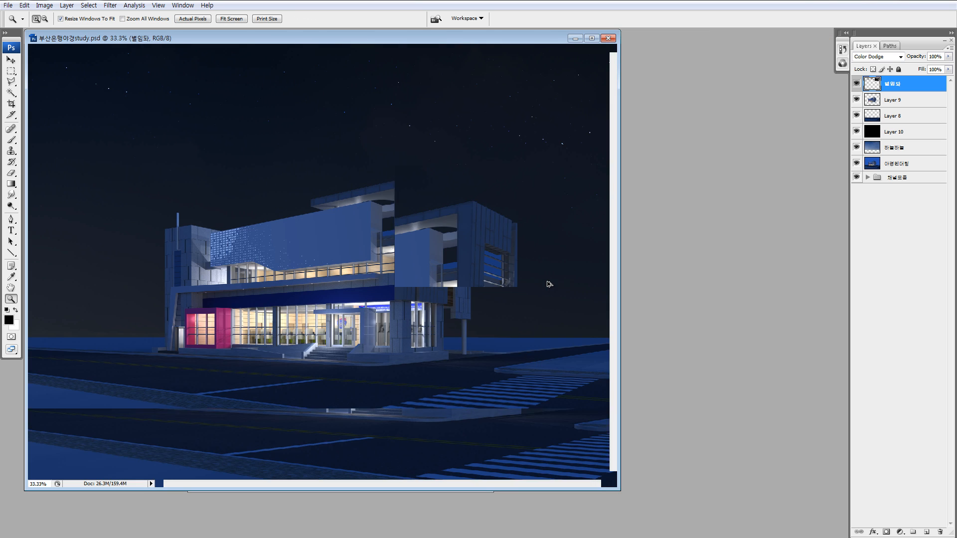
- Reposition the night file's window so the daytime and source files are partly uncovered beside it
key(v)
drag(226, 37, 544, 56)
drag(458, 63, 413, 65)
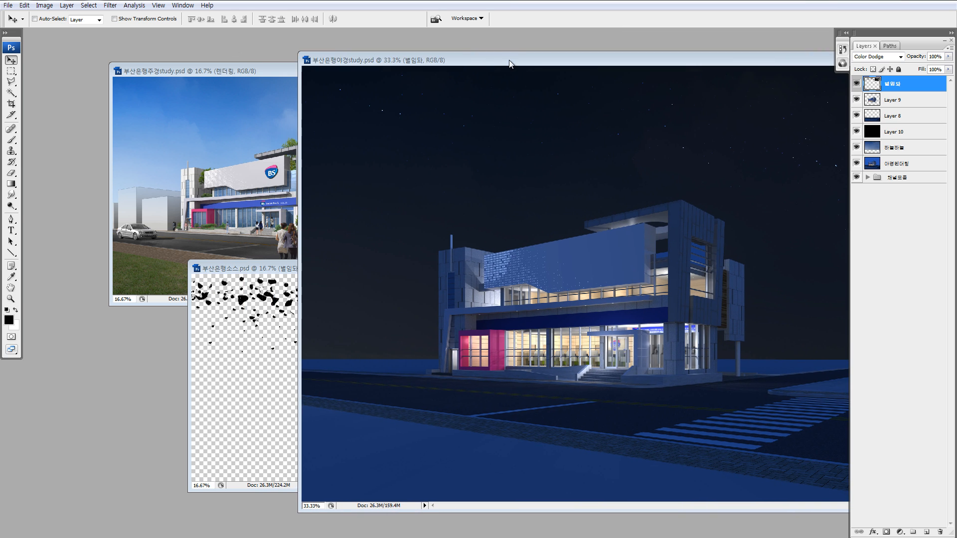
- Move the star layer below Layer 8, directly above the black Layer 10, and keep it selected
click(873, 101)
click(869, 86)
drag(869, 86, 886, 124)
click(891, 134)
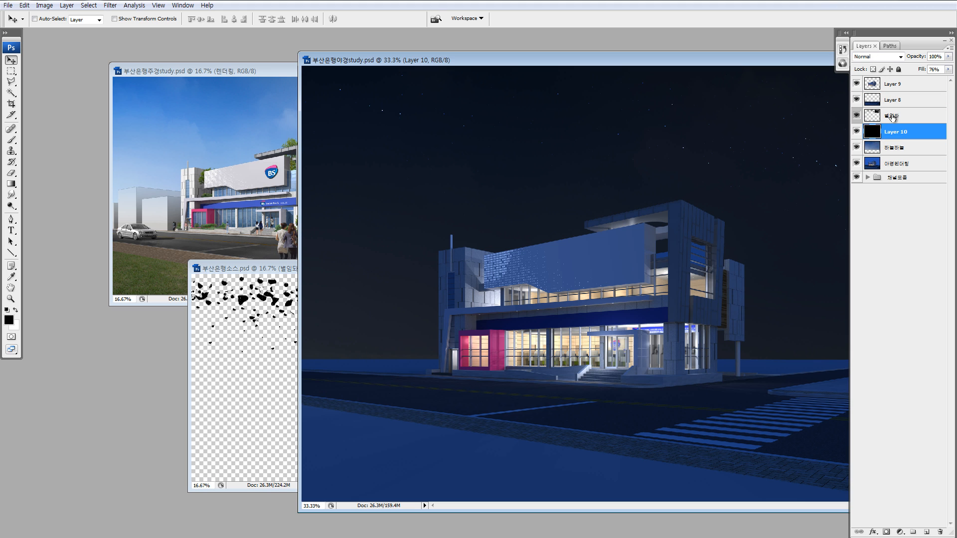
click(892, 118)
- Move the source file's window beside the night rendering and delete the star layer from the source file
click(284, 268)
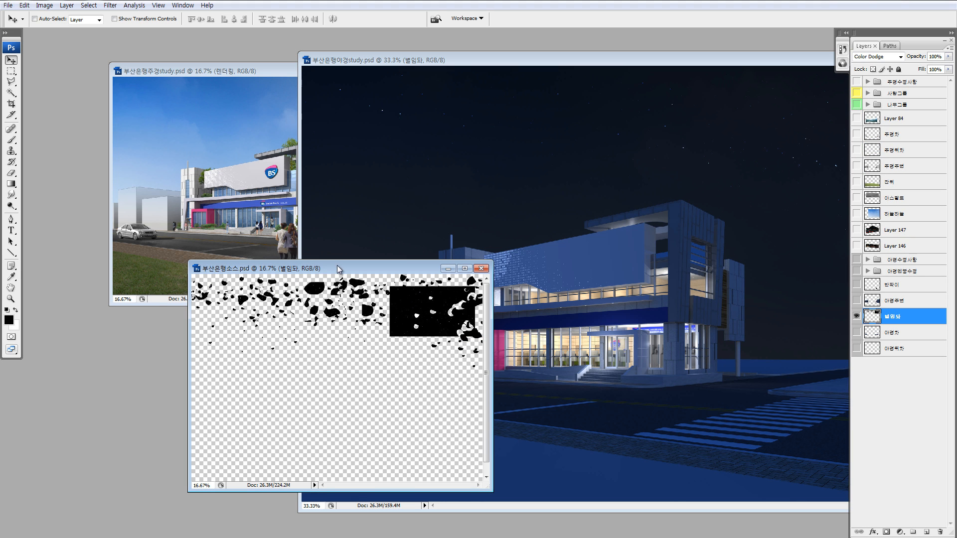
drag(337, 265, 268, 261)
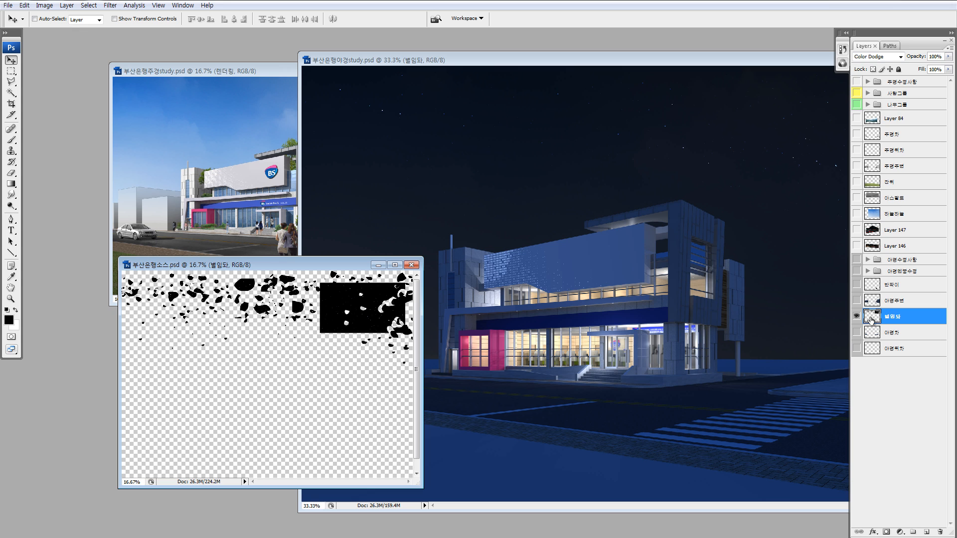
key(Delete)
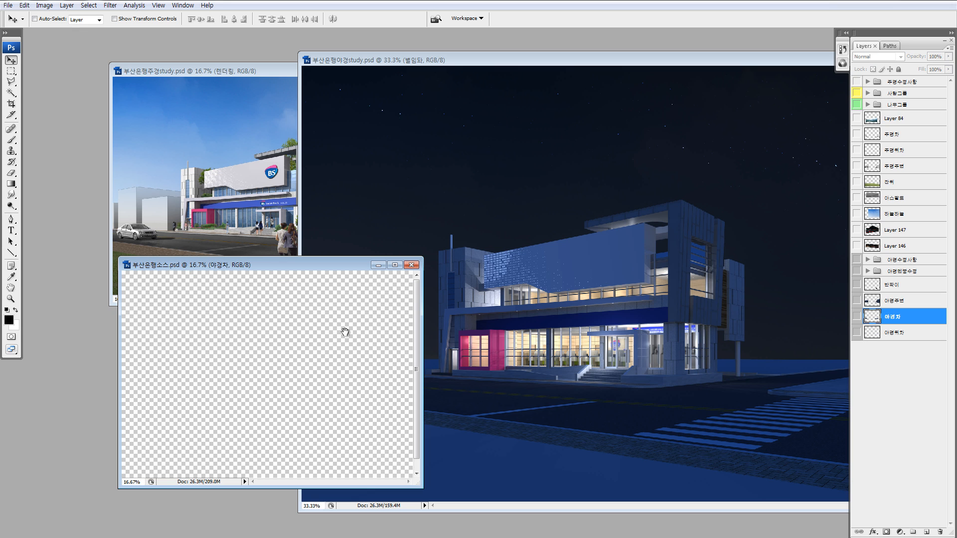
- Show the two night car layers and the surrounding-buildings layer 야경주변 in the source file
click(858, 332)
click(857, 315)
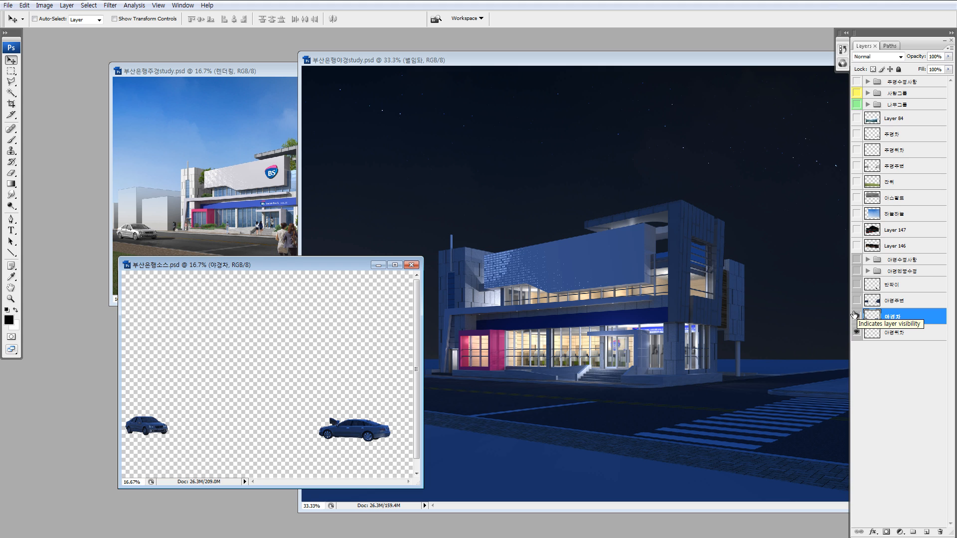
click(856, 301)
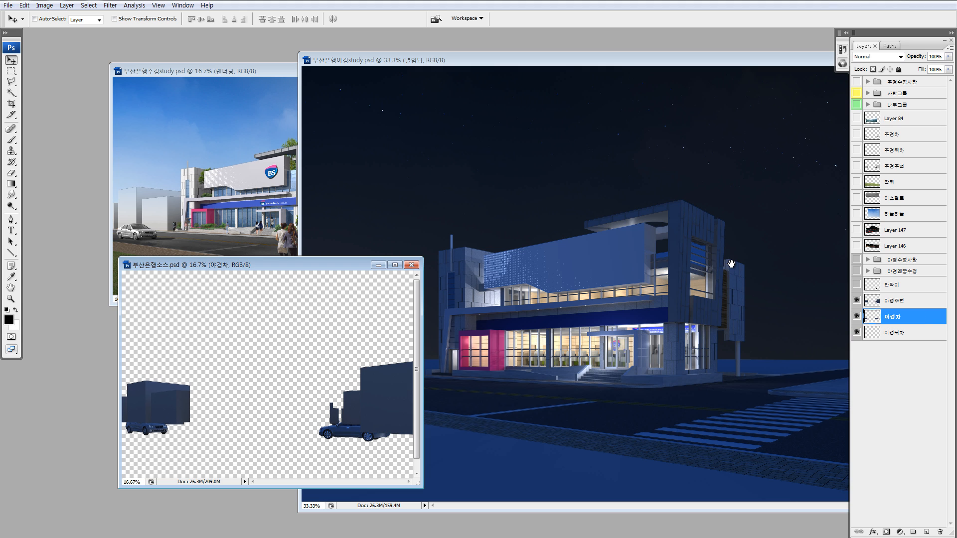
- Compare the surrounding buildings in the daytime file with the night file and the source file
click(732, 264)
click(283, 218)
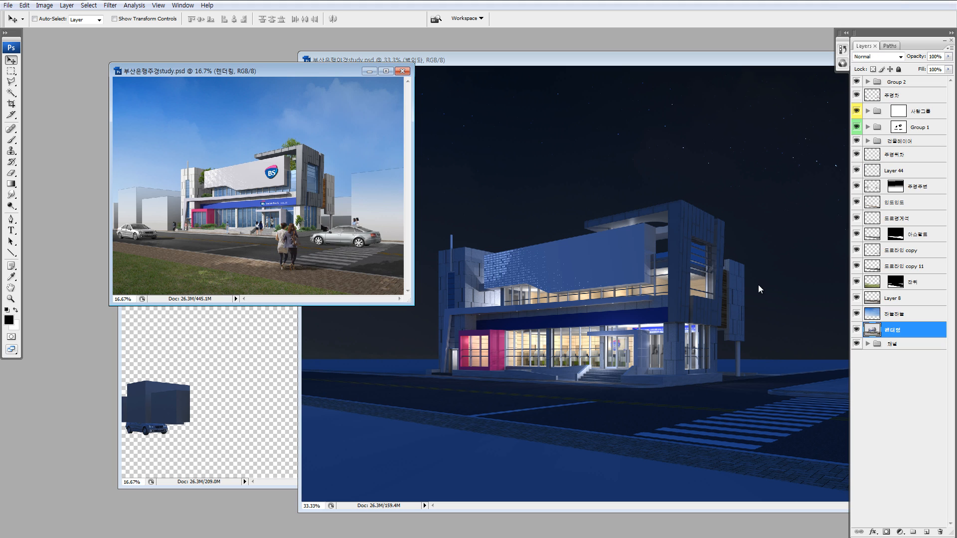
click(760, 289)
click(198, 346)
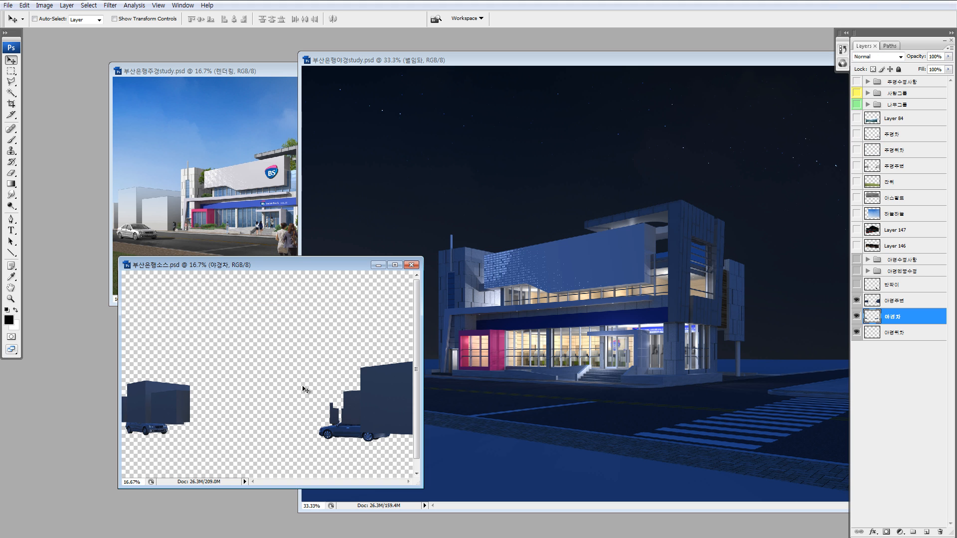
- Undo a trial move in the source file and show only the night surroundings layer 야경주변
drag(372, 403, 373, 374)
key(ctrl+z)
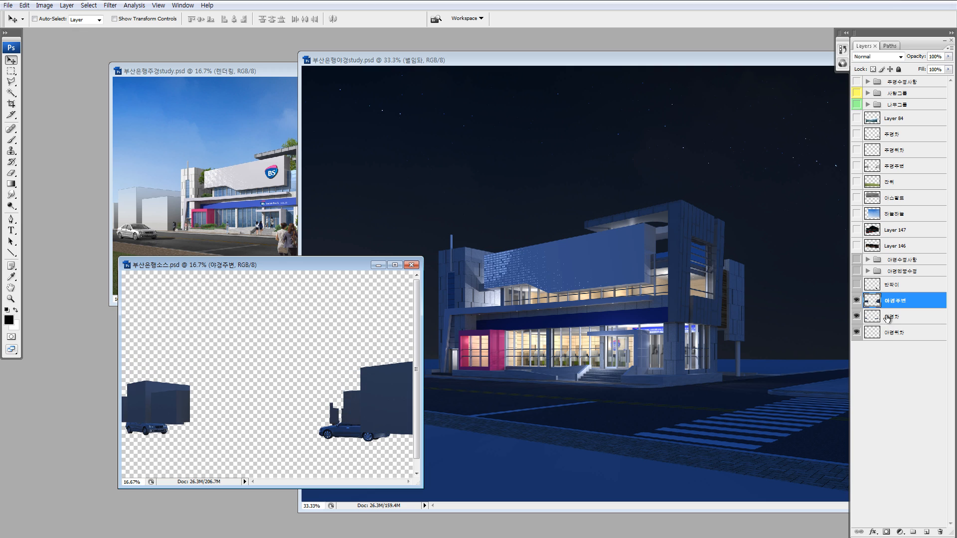
alt+click(857, 301)
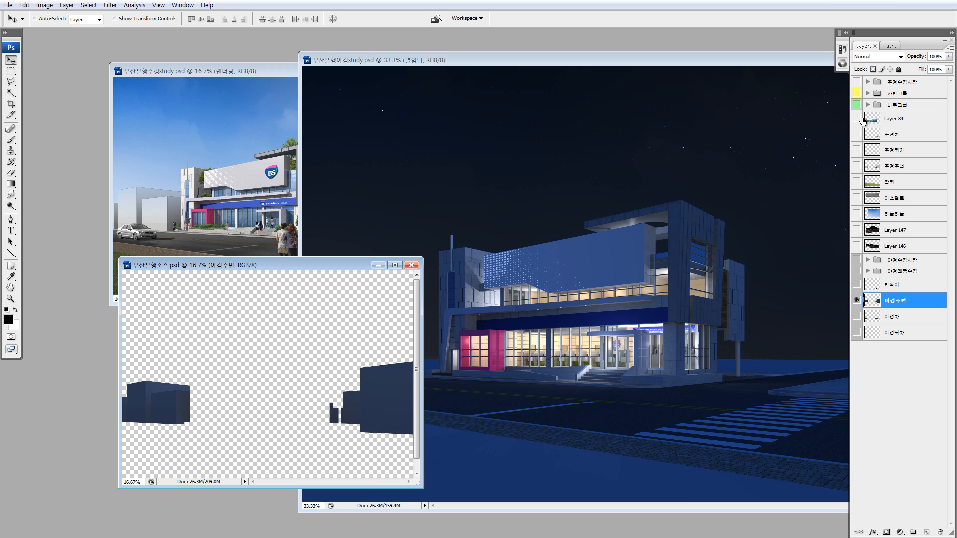
- Show the daytime surroundings layer 주경주변 in the source file and copy it into the night file above the star layer
click(856, 167)
click(867, 169)
drag(872, 172, 668, 192)
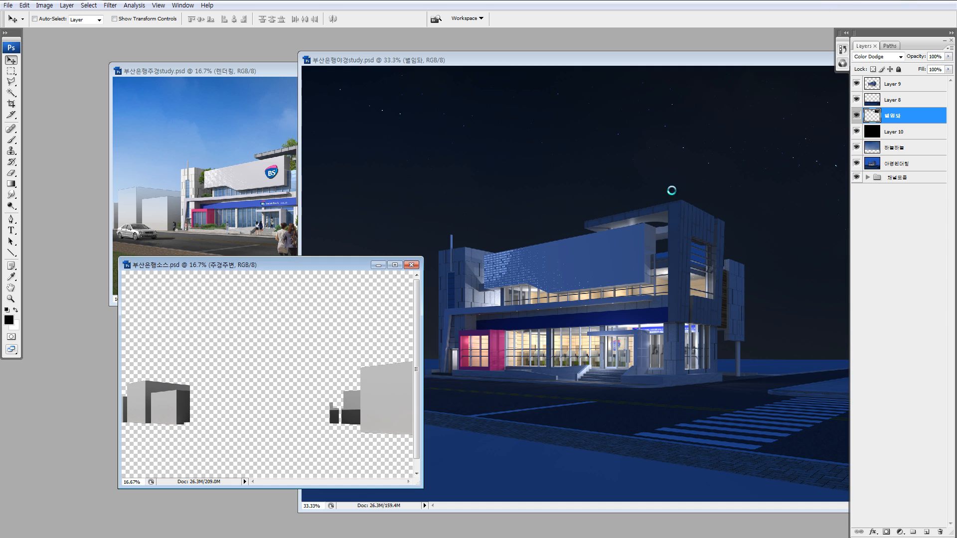
click(190, 368)
drag(867, 169, 744, 264)
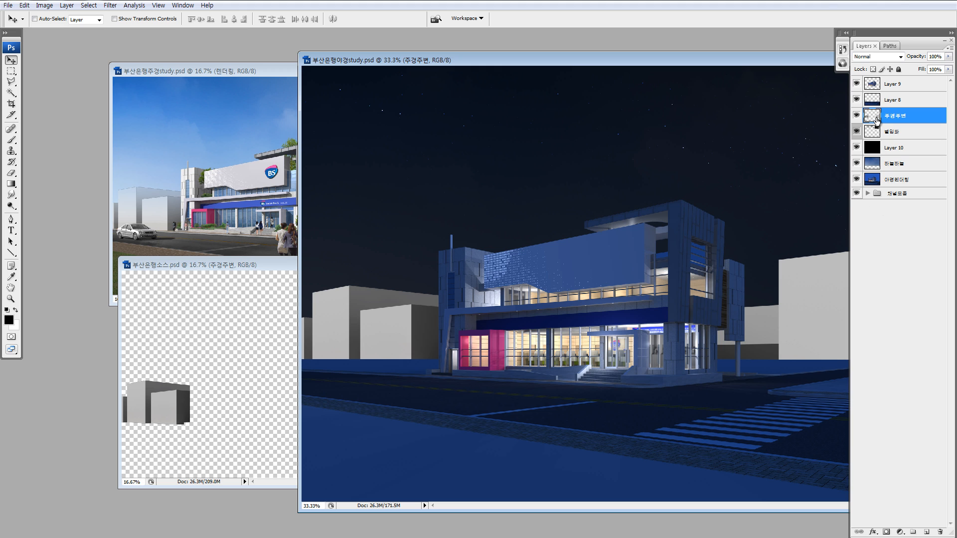
- Cancel the free transform, delete the copied 주경주변 layer from the night file, and return to the source file
key(ctrl+t)
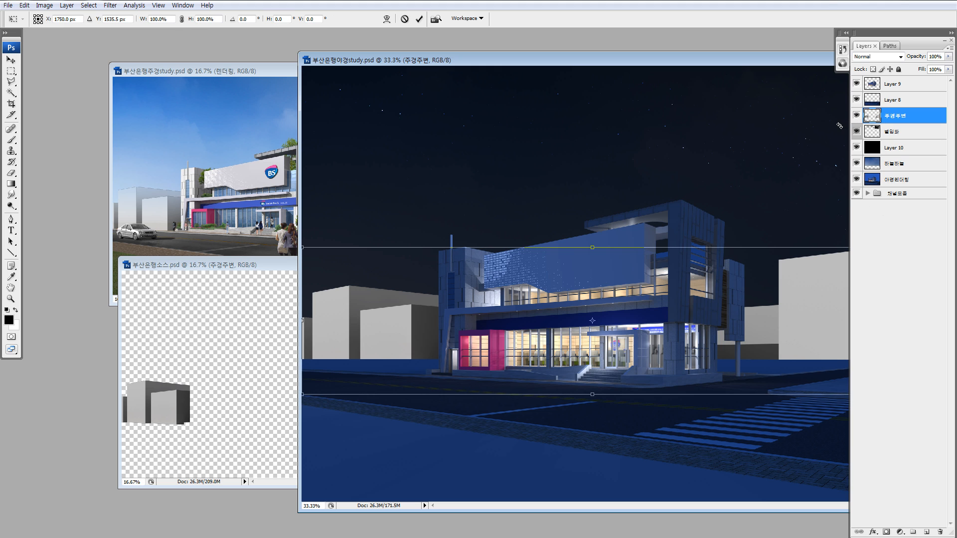
key(Escape)
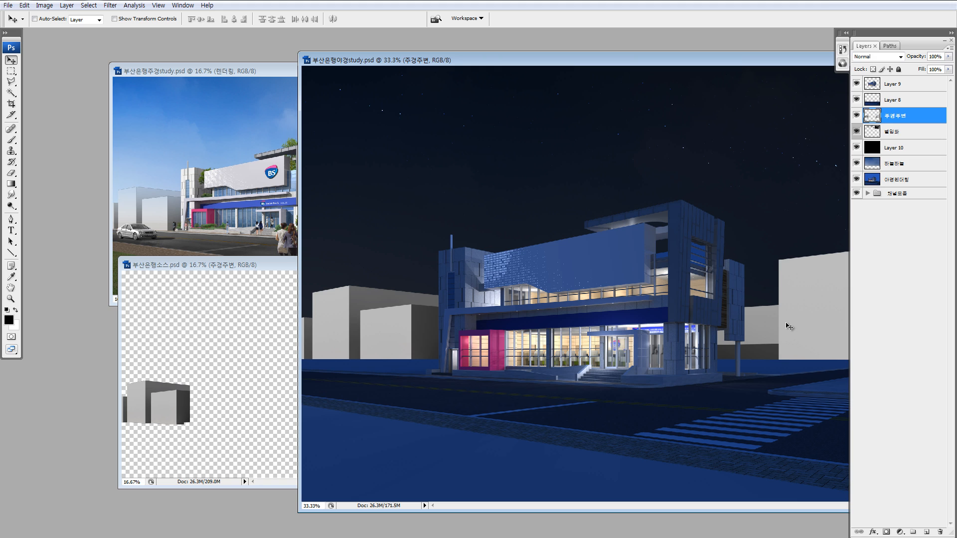
key(Delete)
key(q)
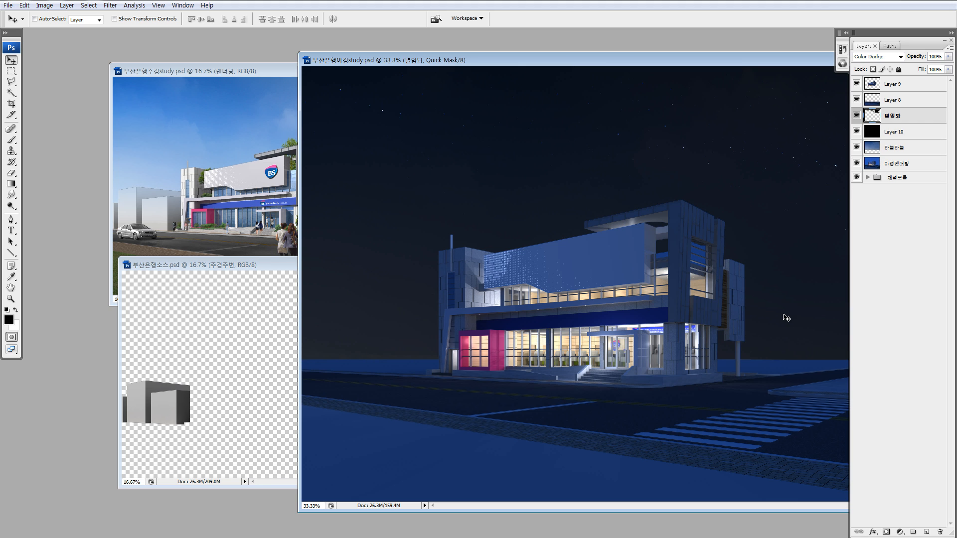
key(q)
click(233, 381)
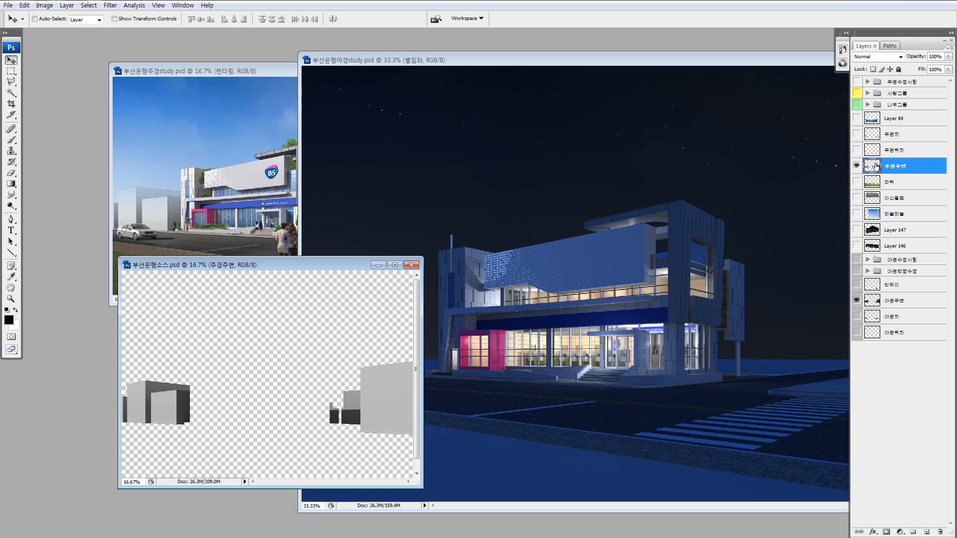
drag(876, 166, 686, 218)
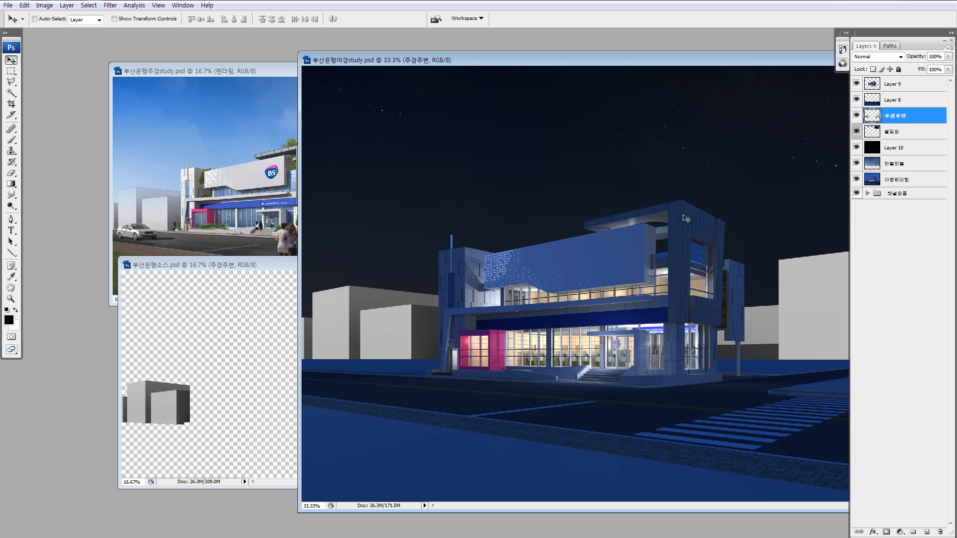
key(ctrl+z)
click(269, 331)
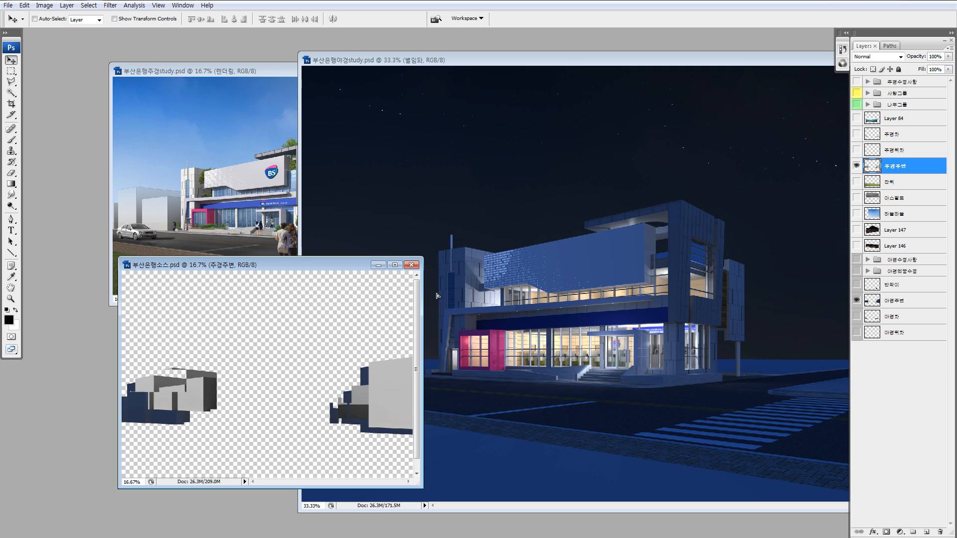
drag(437, 294, 594, 242)
key(ctrl+z)
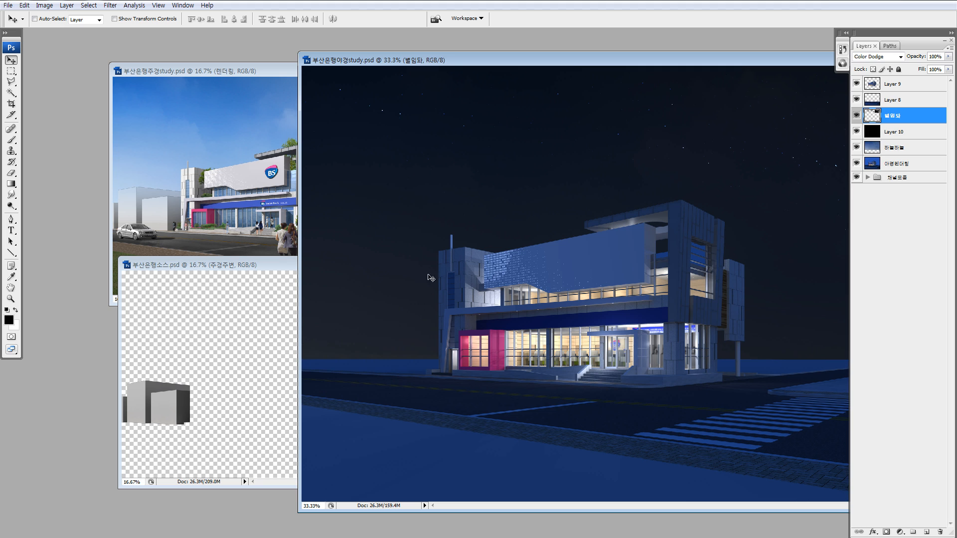
- Copy the daytime surroundings layer 주경주변 from the source file into the night file directly above Layer 8
click(895, 100)
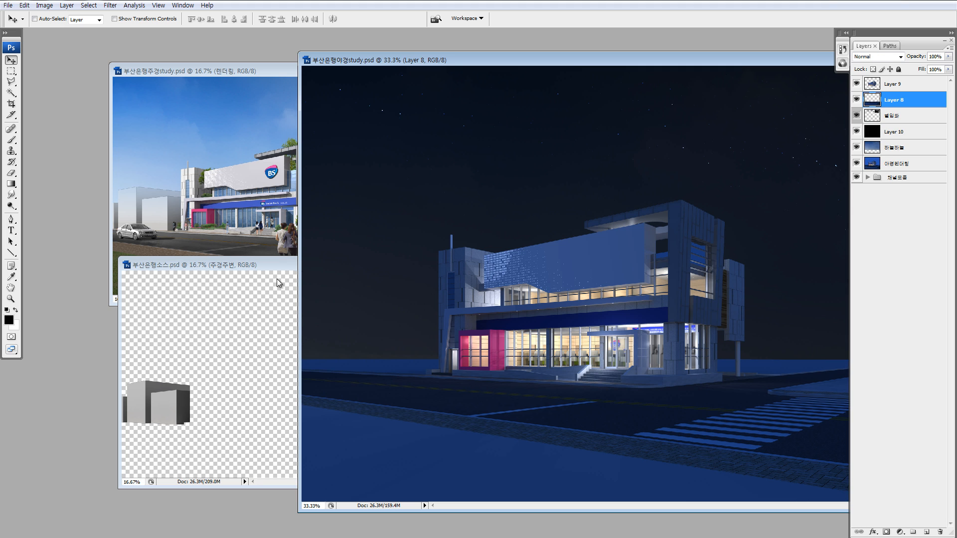
click(280, 285)
drag(375, 391, 571, 258)
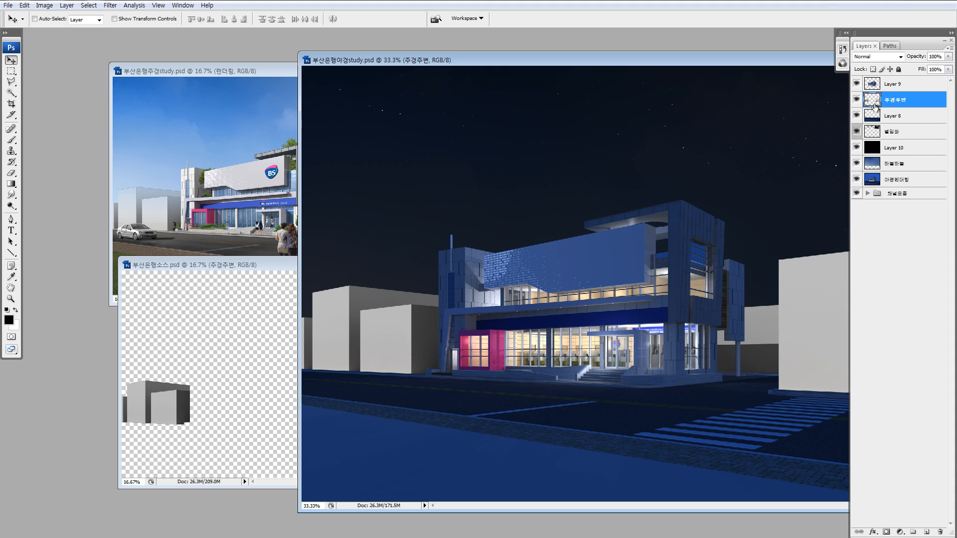
- Darken the copied 주경주변 surroundings with Brightness/Contrast
key(alt+i)
key(a)
key(c)
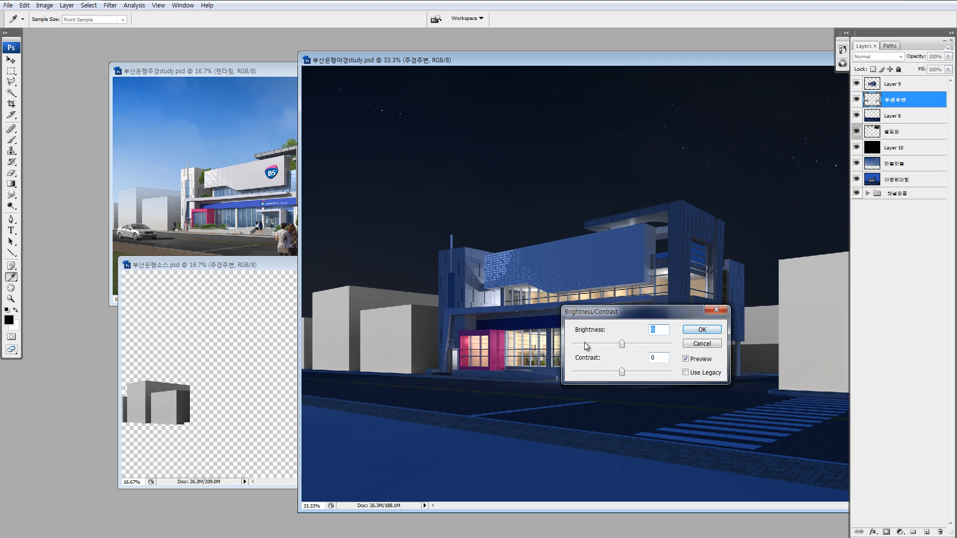
click(584, 345)
click(705, 331)
key(v)
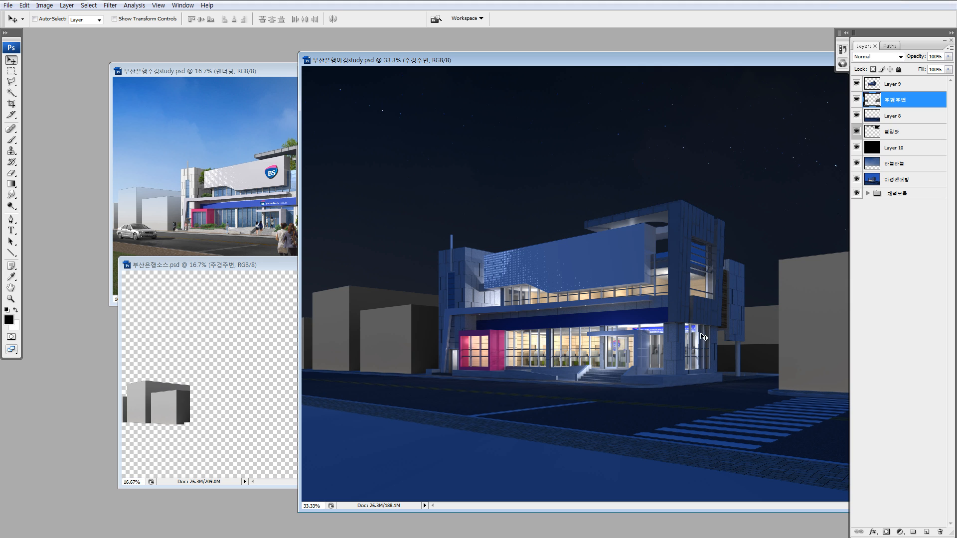
- Tint the copied surroundings toward cyan and blue with Color Balance, blue at +41, and adjust them with Hue/Saturation
drag(595, 56, 485, 45)
key(ctrl+b)
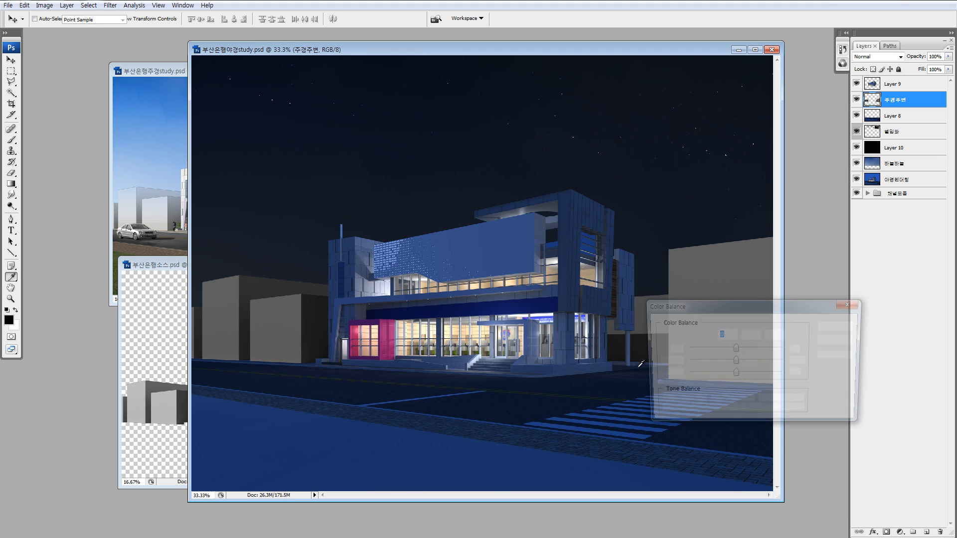
drag(731, 377, 755, 374)
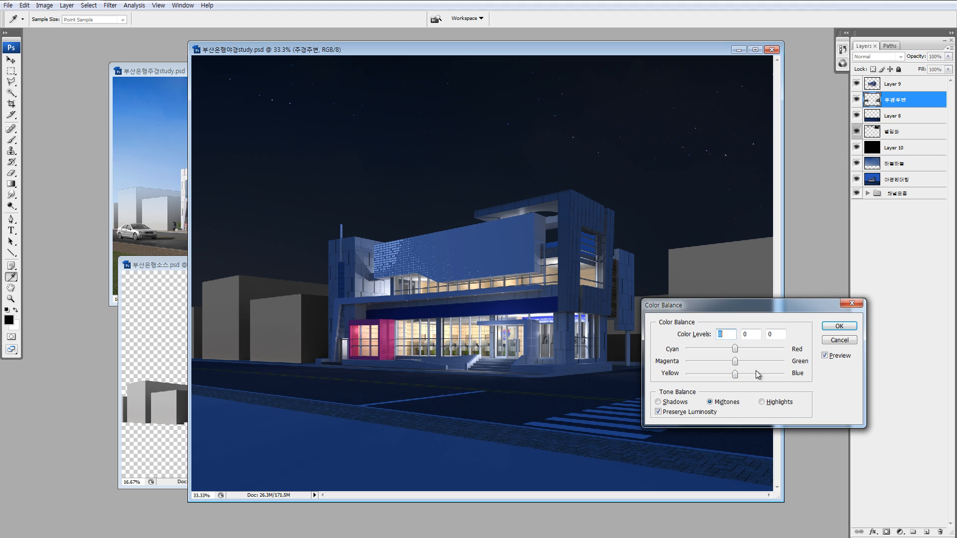
click(721, 350)
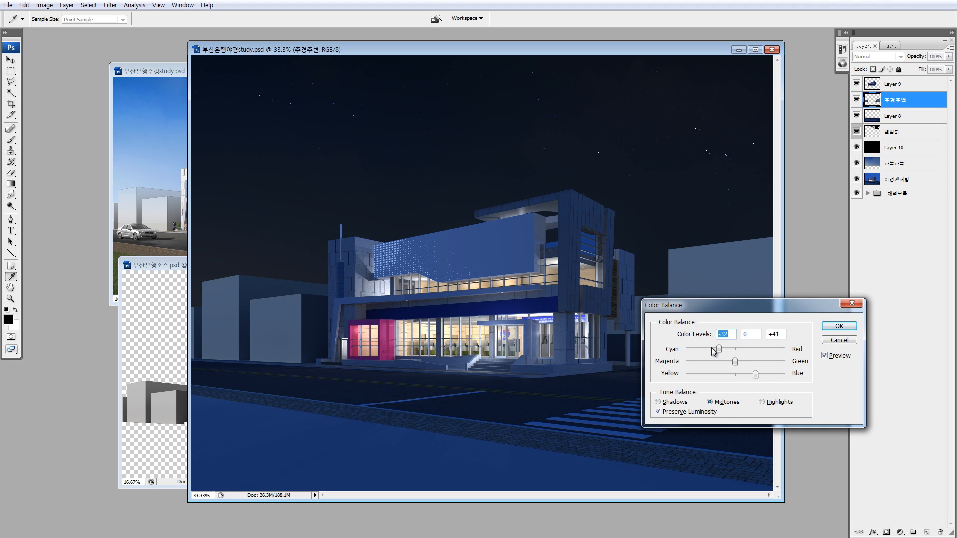
click(839, 326)
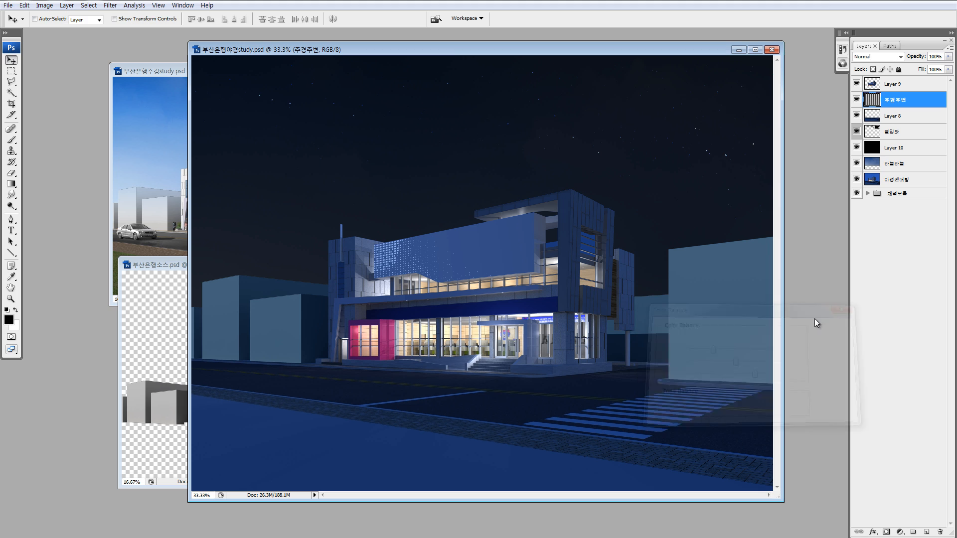
key(ctrl+u)
drag(679, 392, 700, 343)
key(Return)
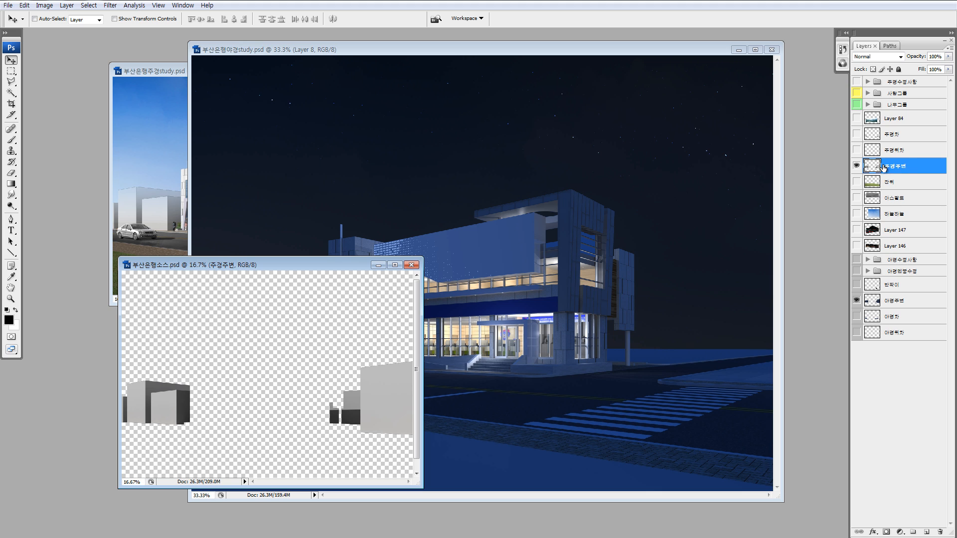
- Delete the 주경주변 layer from the source file and copy the night surroundings layer 야경주변 into the night file above Layer 8
key(Delete)
ctrl+click(374, 405)
drag(374, 404, 668, 274)
key(ctrl+z)
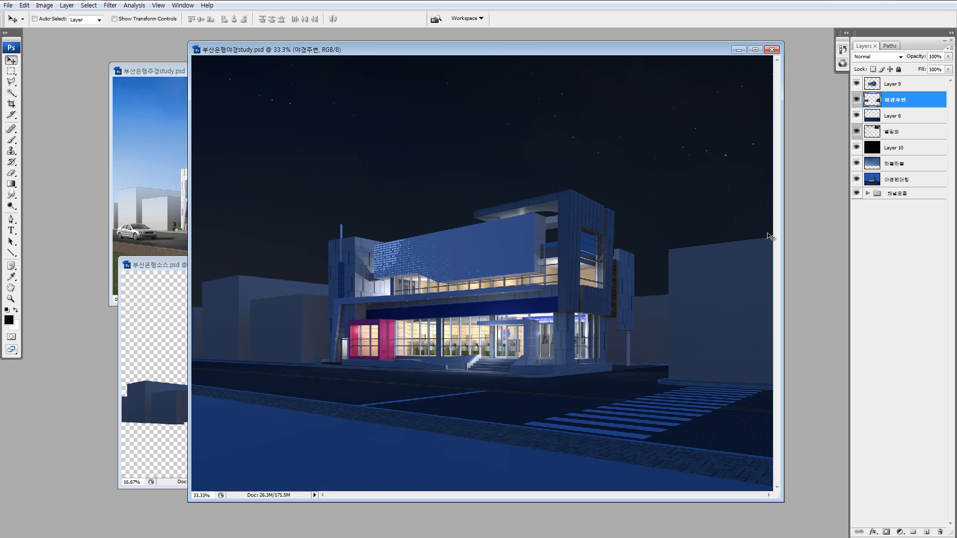
- Adjust the 야경주변 layer with legacy Brightness/Contrast, using contrast +30 and brightness -8
key(z)
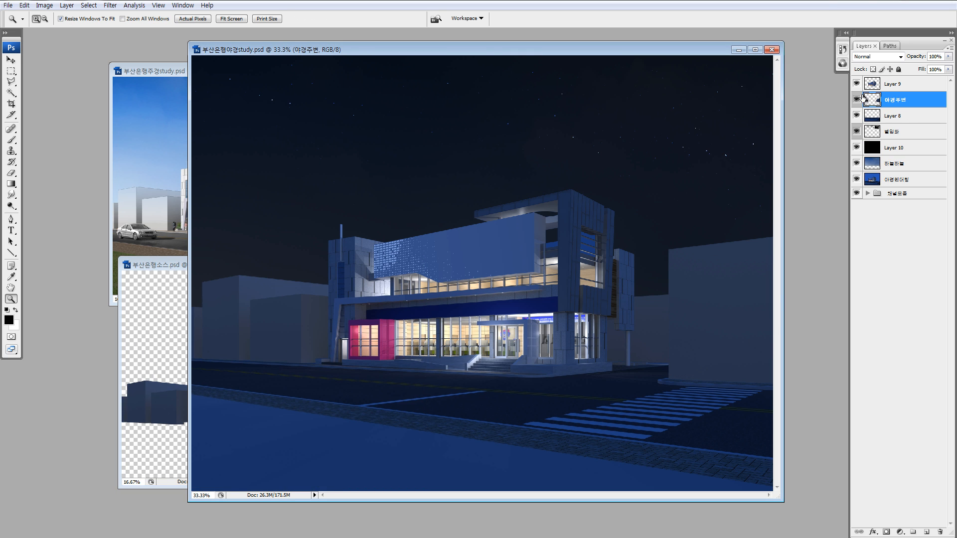
alt+click(857, 100)
key(alt+i)
key(a)
key(c)
click(687, 373)
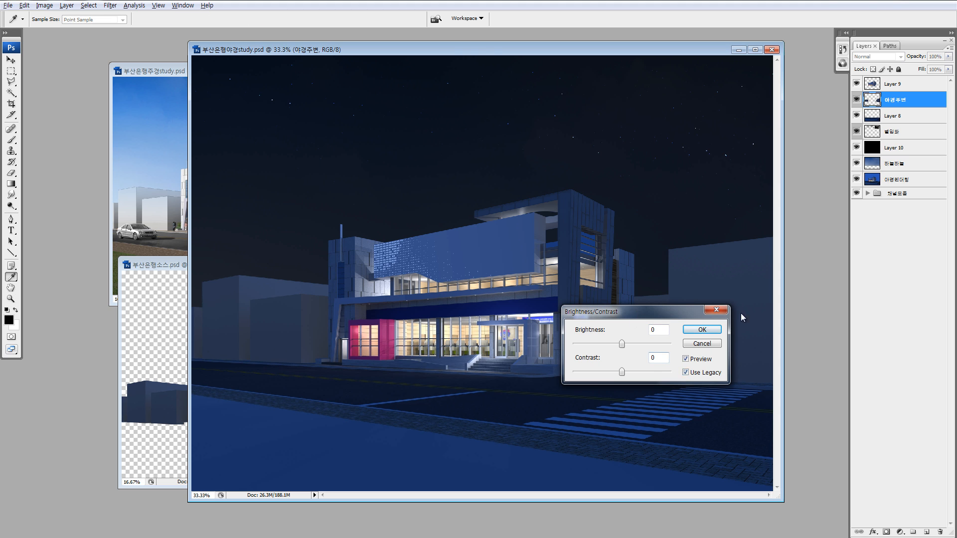
drag(647, 312, 648, 392)
drag(634, 454, 637, 452)
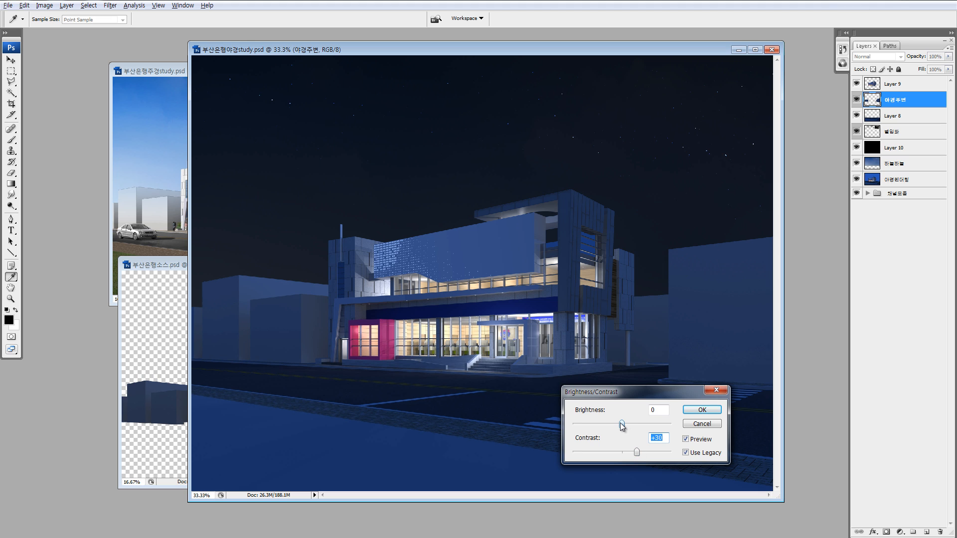
drag(620, 426, 619, 426)
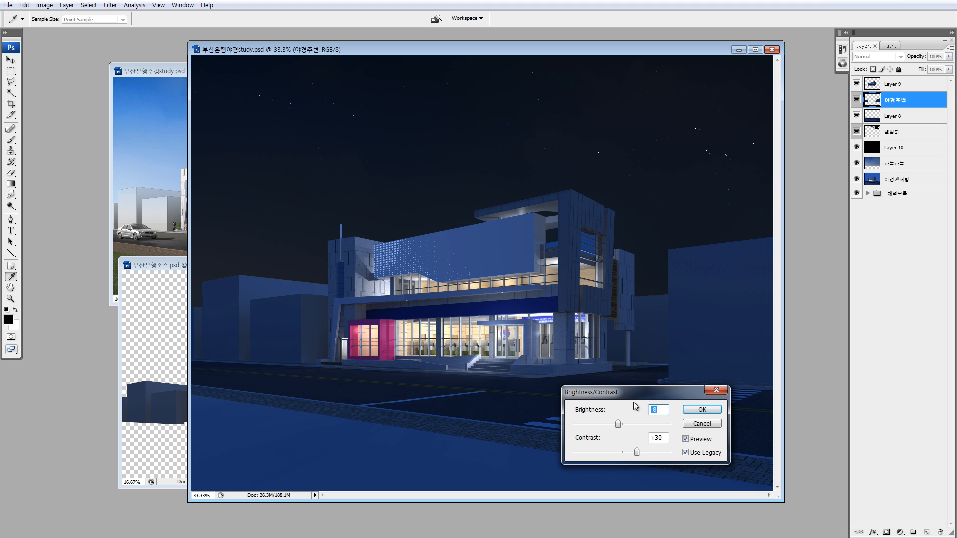
key(Escape)
- Show the whole night image at 25% and delete the night surroundings layer 야경주변 from the source file
key(z)
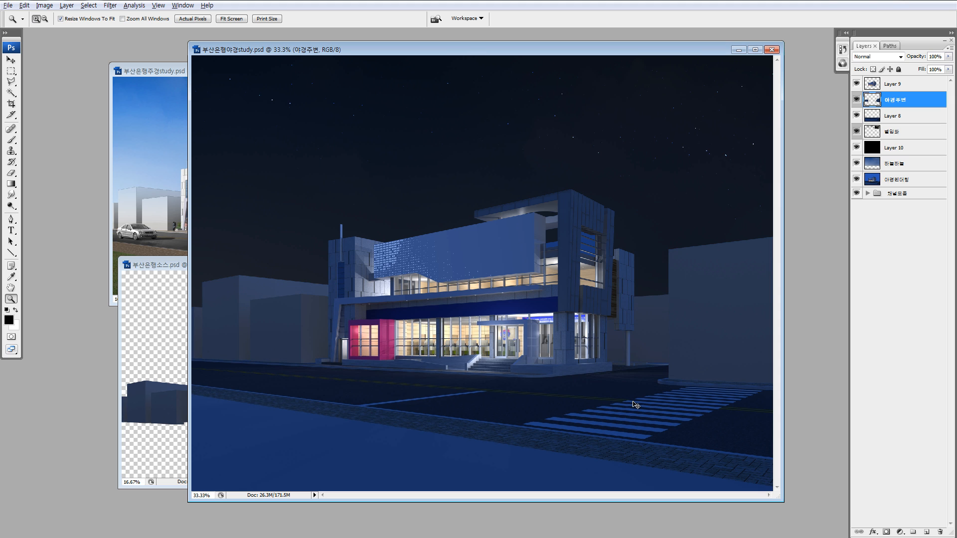
alt+click(642, 414)
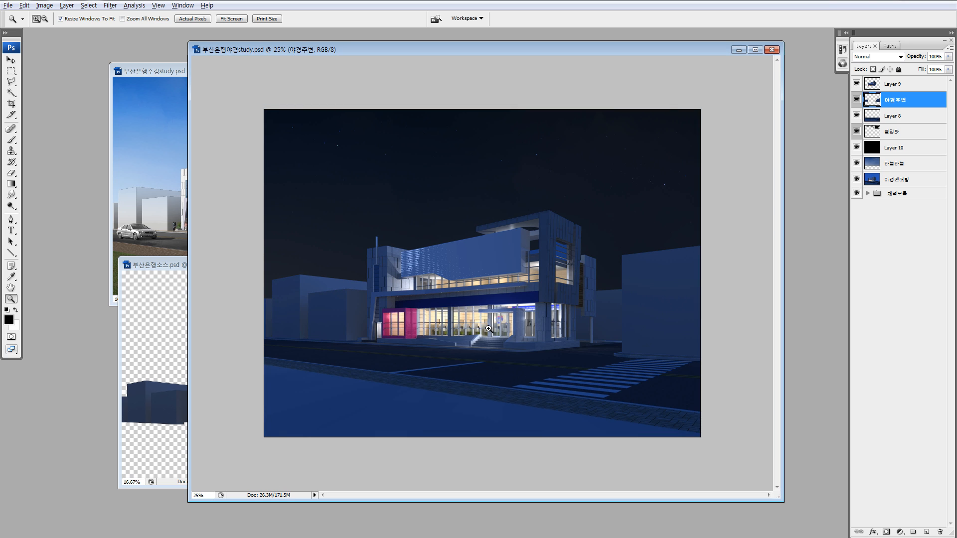
alt+click(466, 313)
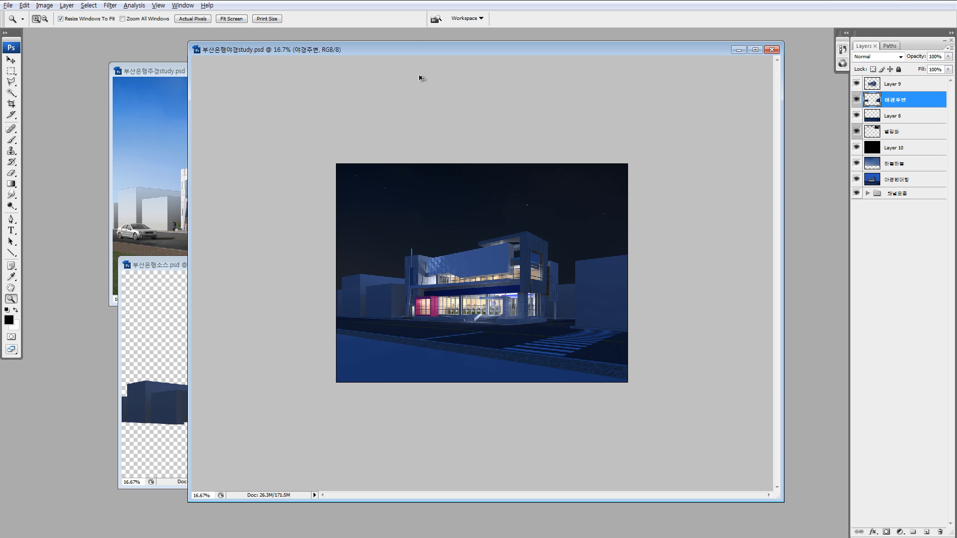
click(419, 76)
key(v)
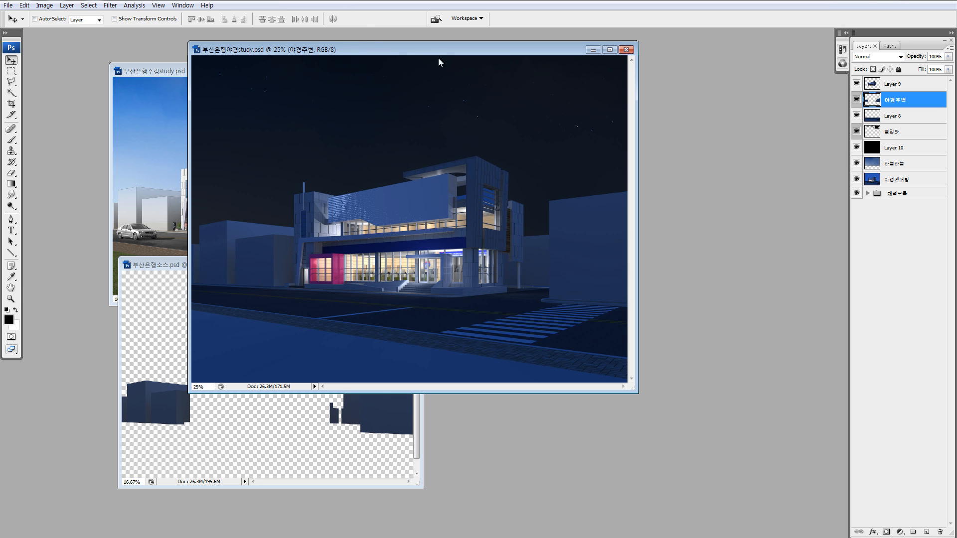
drag(441, 62, 526, 70)
click(196, 308)
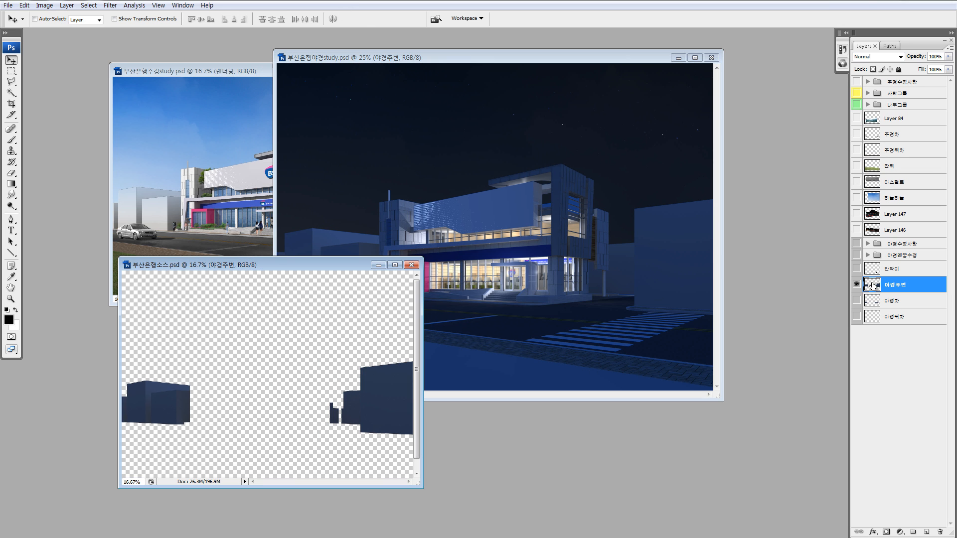
key(Delete)
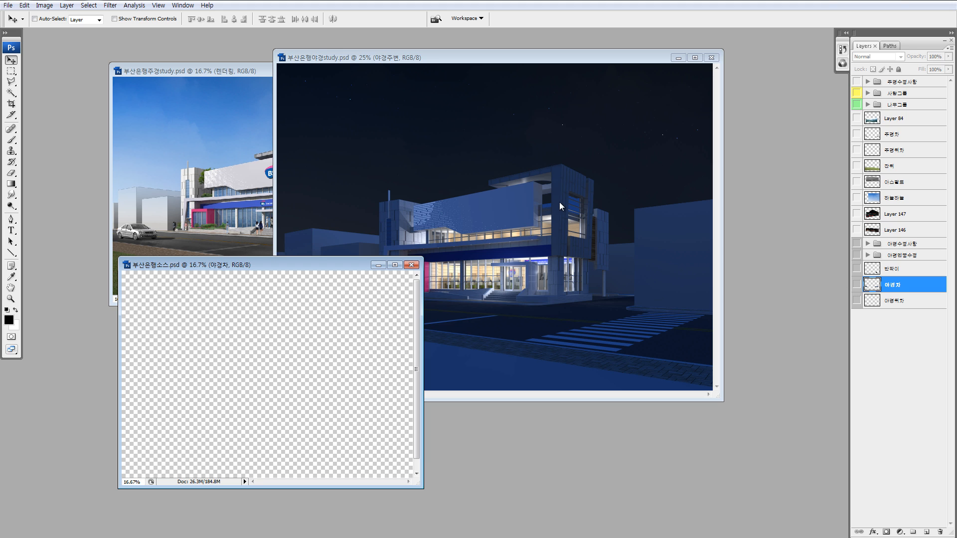
- Expand the channel layer group in the night file and show only its Layer 1 with the road markings and curbs
click(498, 371)
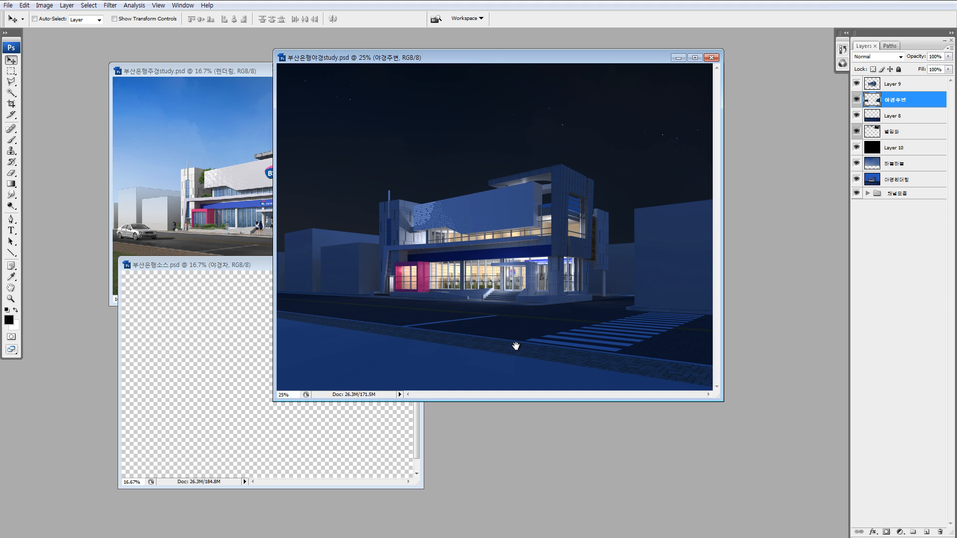
click(227, 207)
click(580, 309)
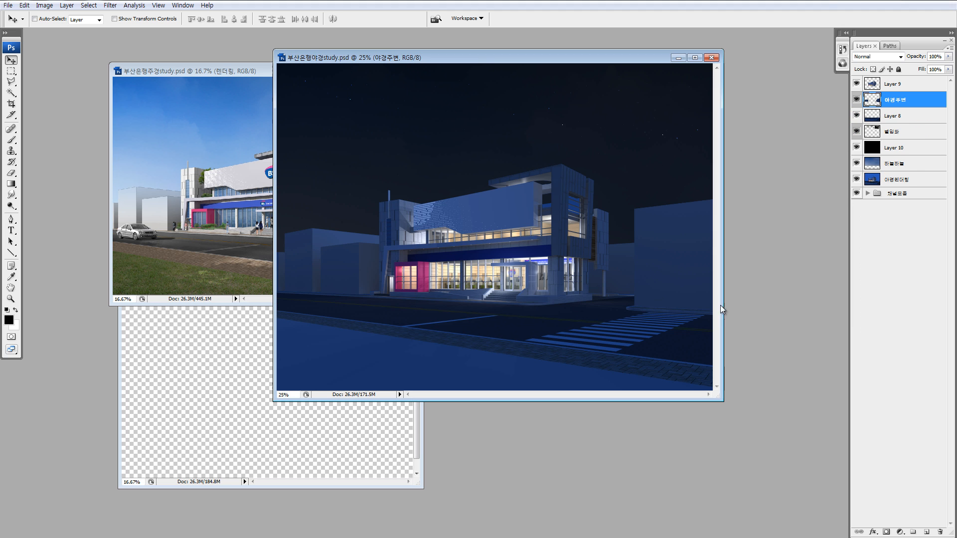
click(868, 194)
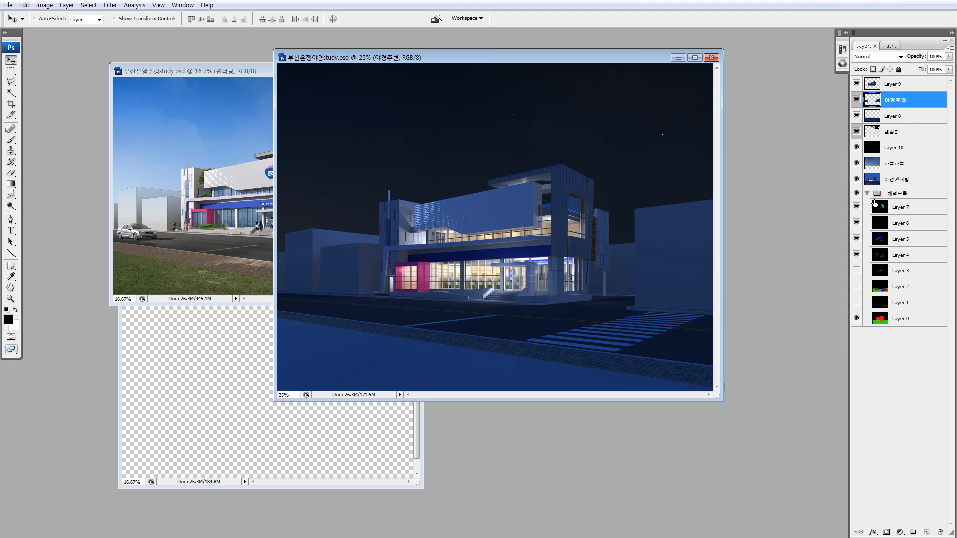
alt+click(857, 318)
alt+click(856, 303)
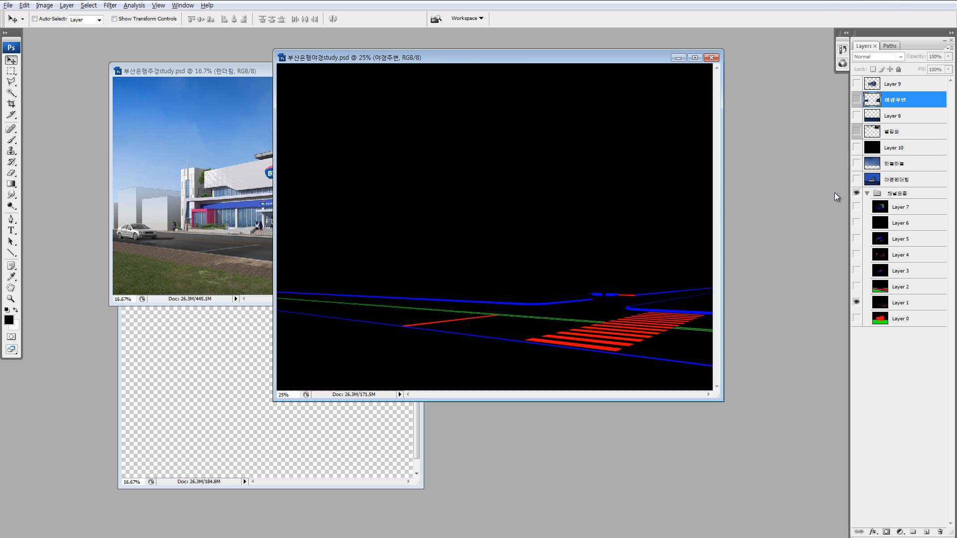
- Load the Red channel as a selection, copy the crosswalk markings from Layer 8 to a new layer, and hide both layers
click(841, 64)
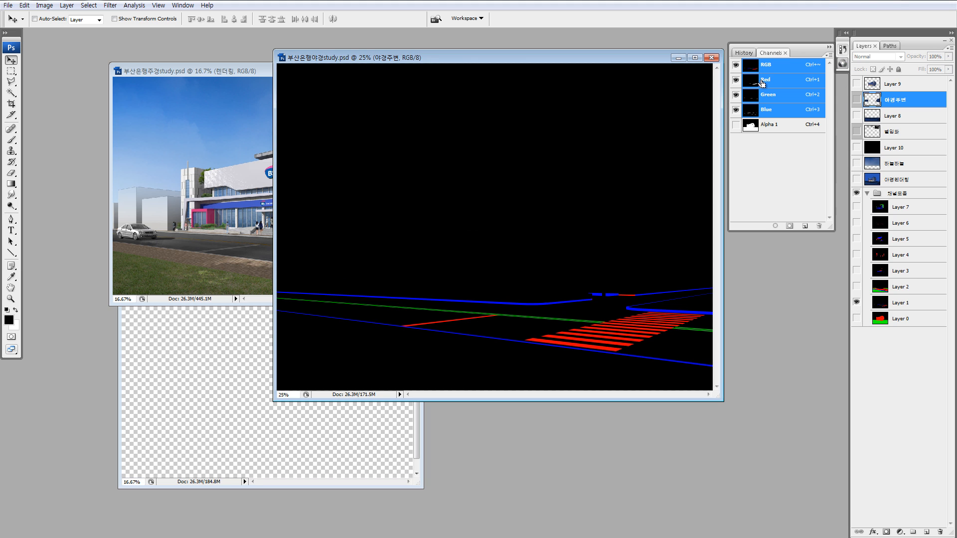
ctrl+click(762, 84)
click(856, 115)
click(876, 115)
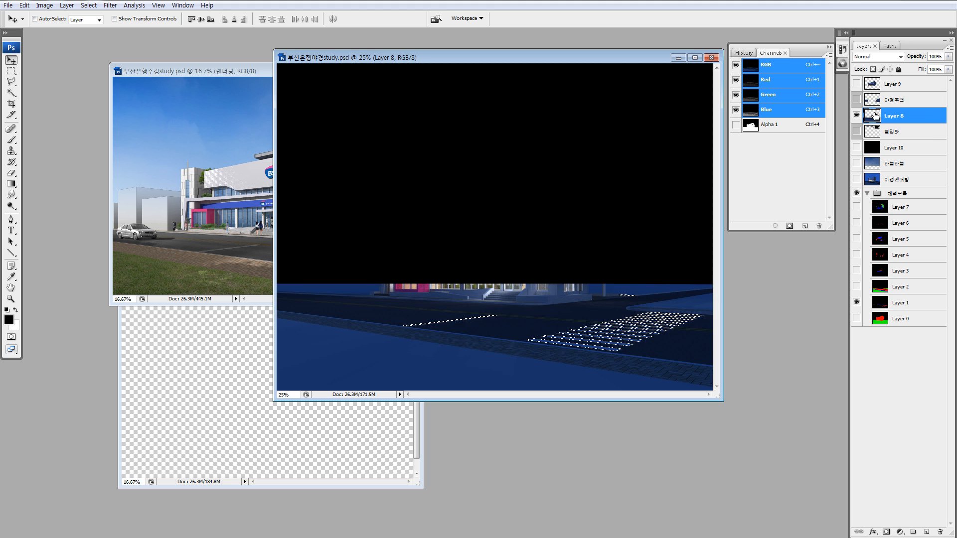
key(ctrl+j)
click(856, 116)
click(856, 132)
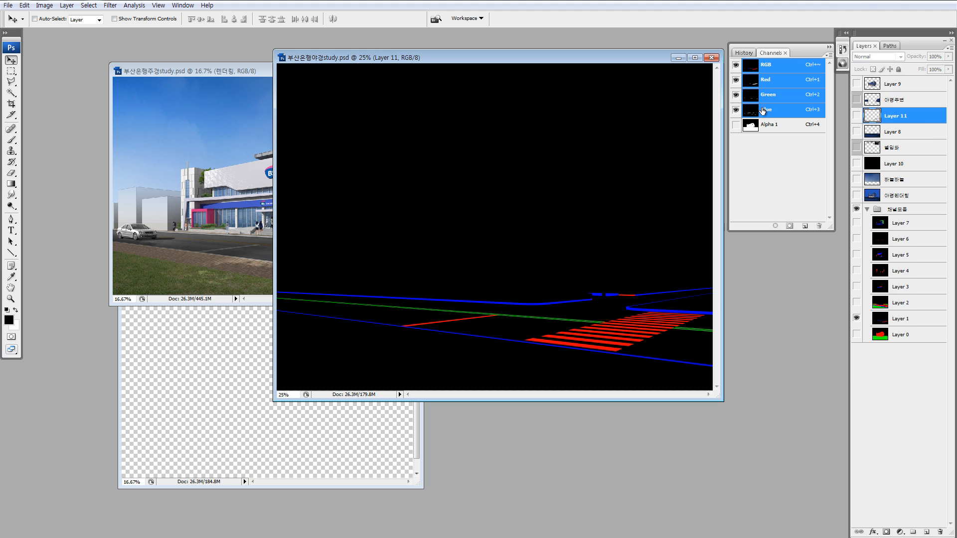
- Load the Green channel as a selection and copy the road's centre line from Layer 8 to a new hidden layer
ctrl+click(767, 95)
click(891, 131)
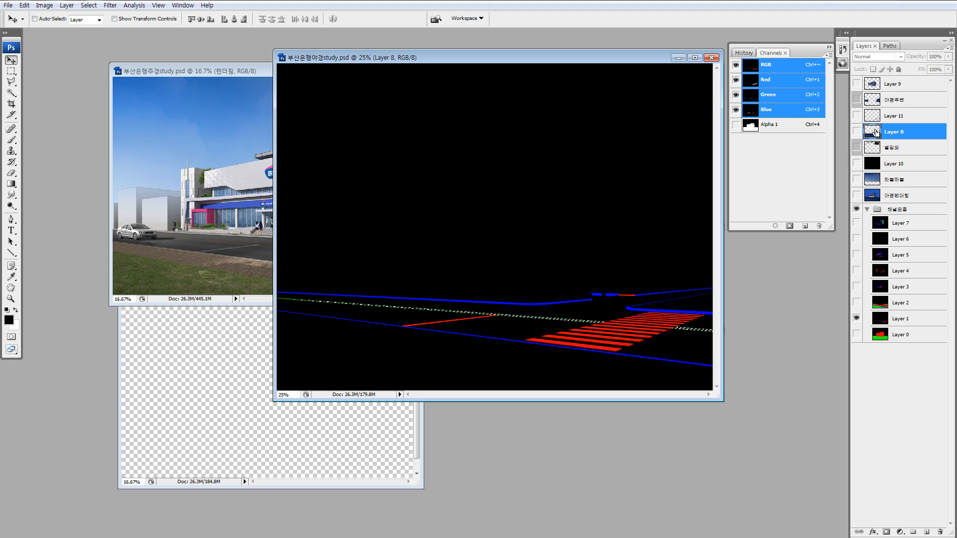
key(ctrl+j)
click(856, 132)
click(856, 132)
- Load the Blue channel as a selection, copy the curbs from Layer 8 to a new layer, and name it 경계석
ctrl+click(757, 113)
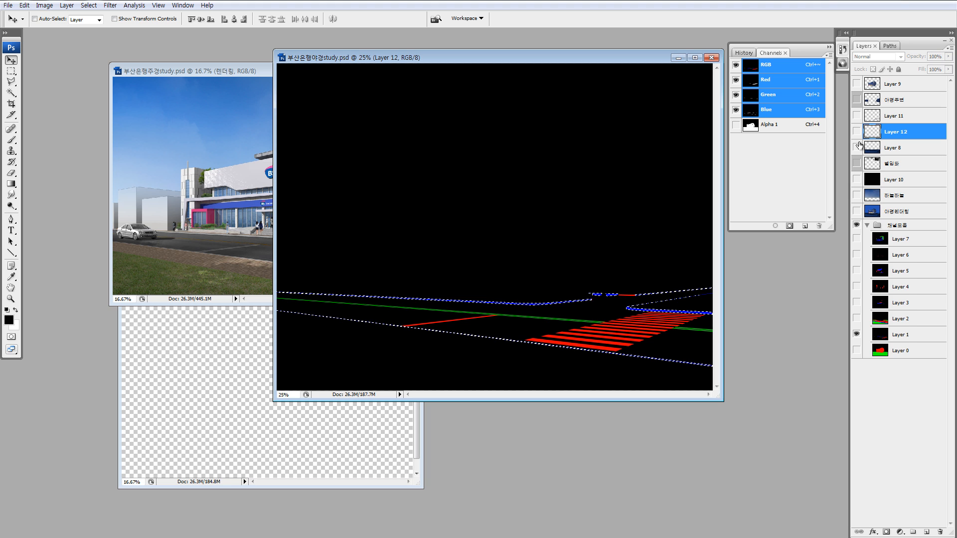
click(875, 152)
key(ctrl+j)
double_click(895, 147)
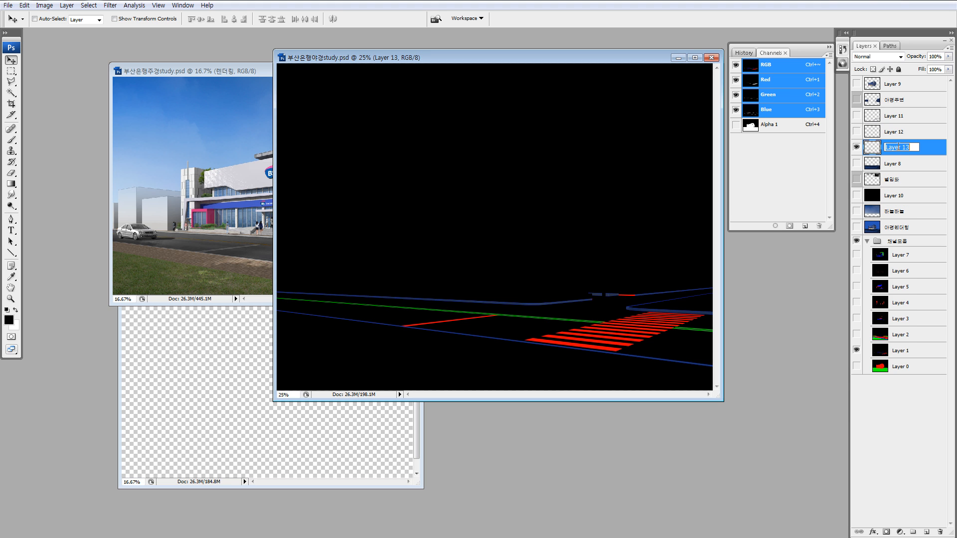
text(경계석)
key(Return)
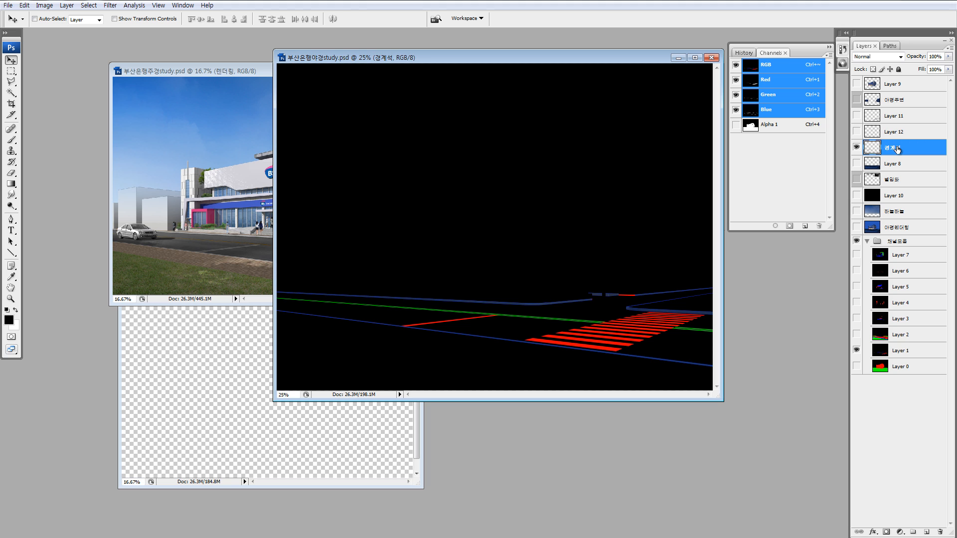
- Isolate the channel group's Layer 2, load the Red channel as a selection, and copy the road surface from Layer 8 to a new hidden layer
alt+click(856, 334)
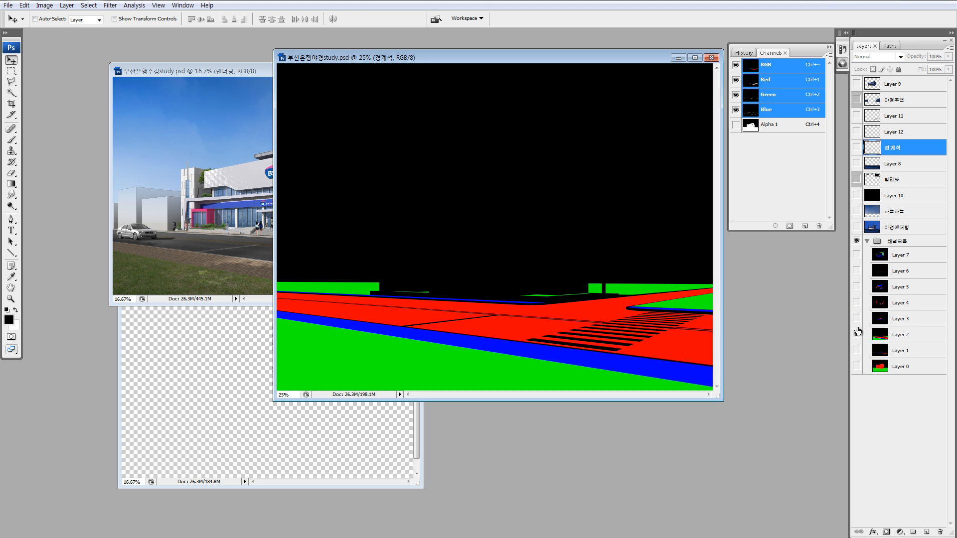
ctrl+click(752, 84)
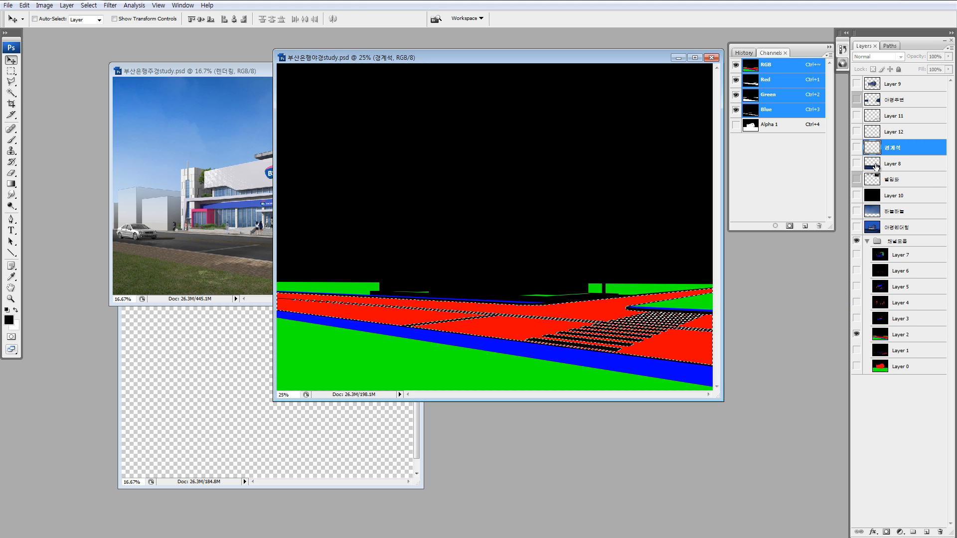
key(ctrl+j)
click(857, 164)
click(856, 164)
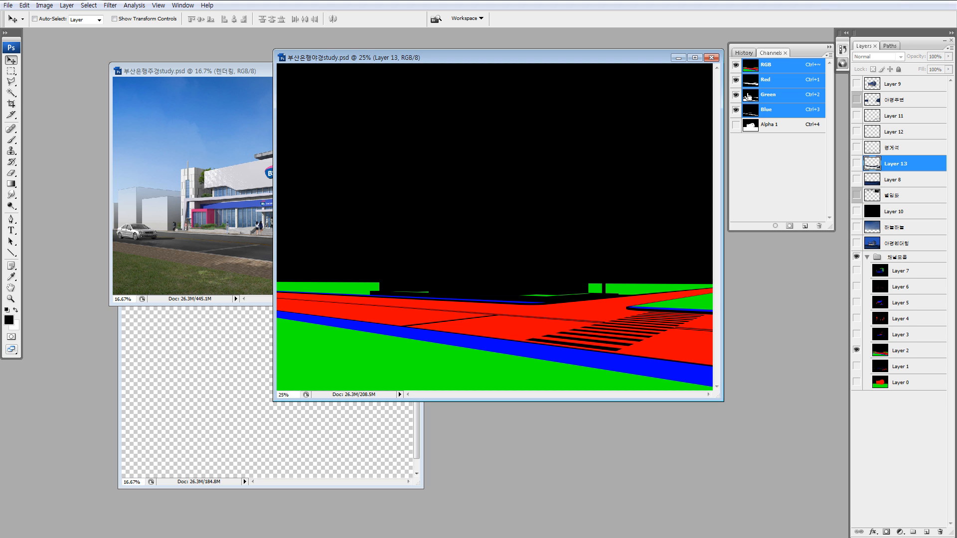
- Load the Green channel as a selection and copy the ground areas from Layer 8 to a new hidden layer
ctrl+click(749, 94)
key(ctrl+j)
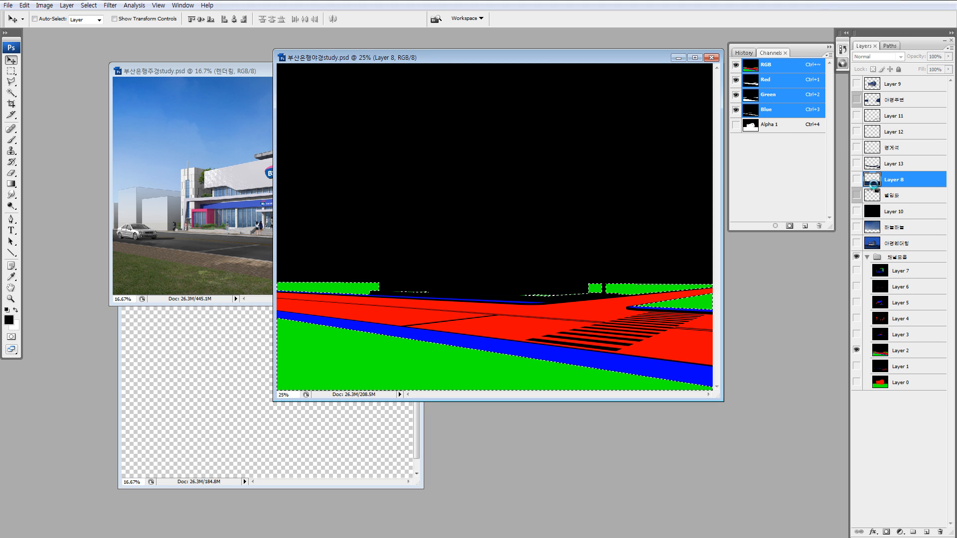
click(856, 179)
click(857, 180)
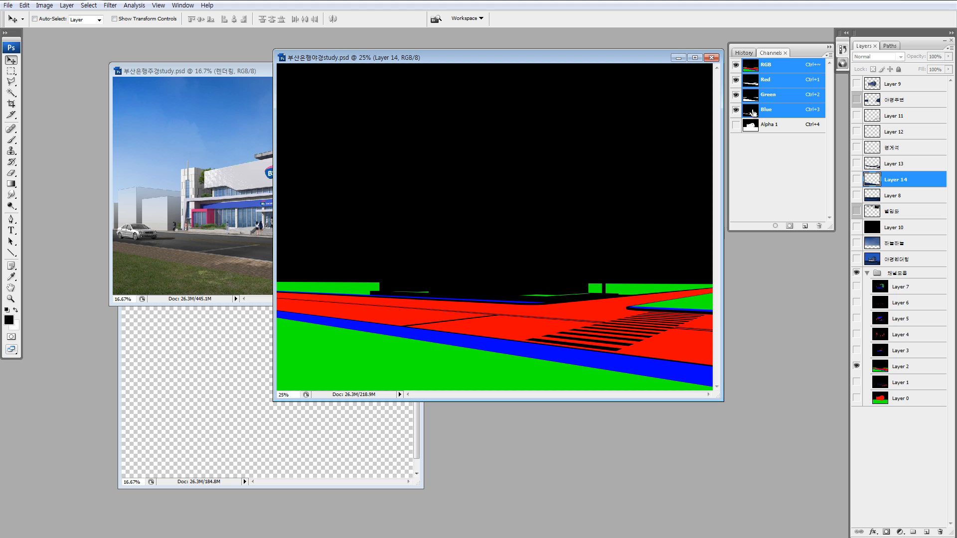
- Load the Blue channel as a selection and copy the sidewalk strips from Layer 8 to a new hidden layer
ctrl+click(750, 109)
key(ctrl+j)
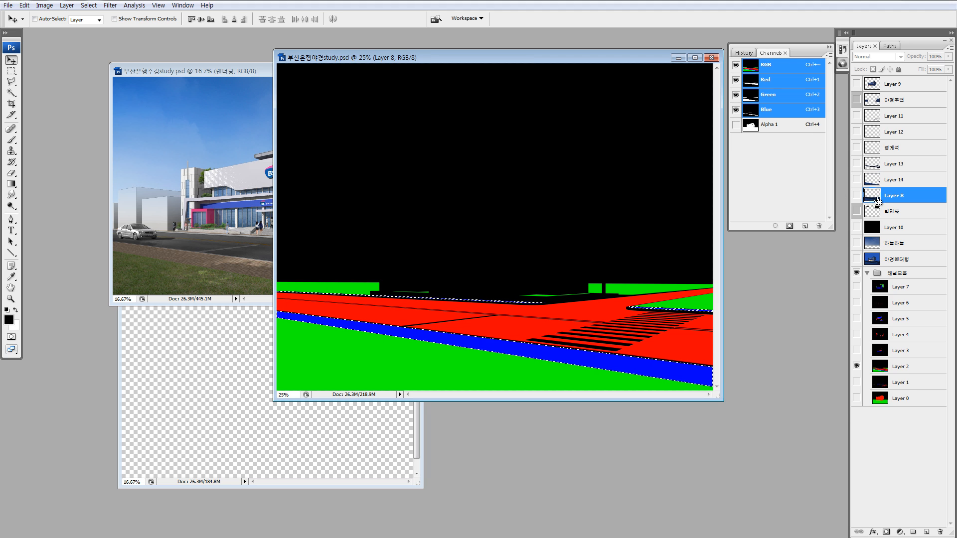
click(857, 195)
click(857, 195)
- Examine the channel group's Layers 3 to 7 one at a time, and collapse the group
click(857, 383)
click(857, 366)
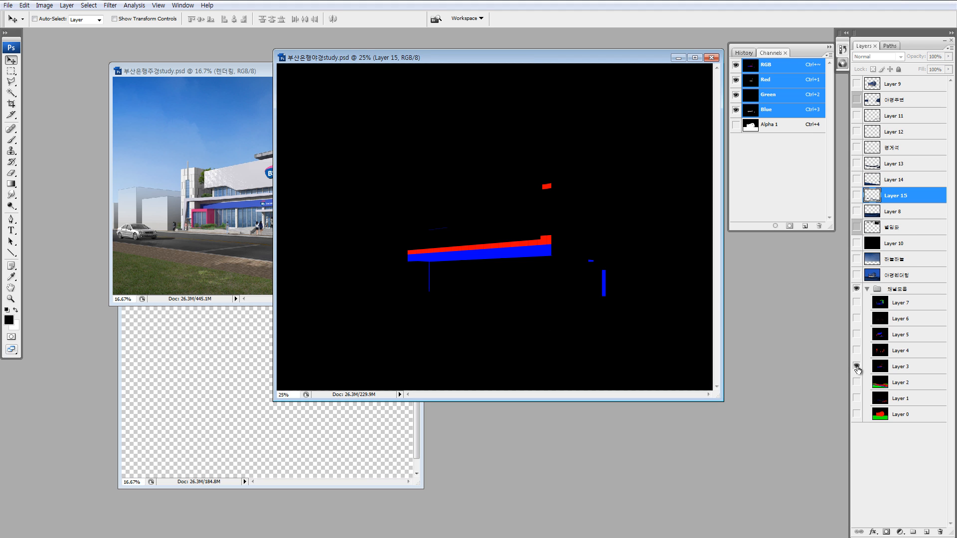
alt+click(857, 346)
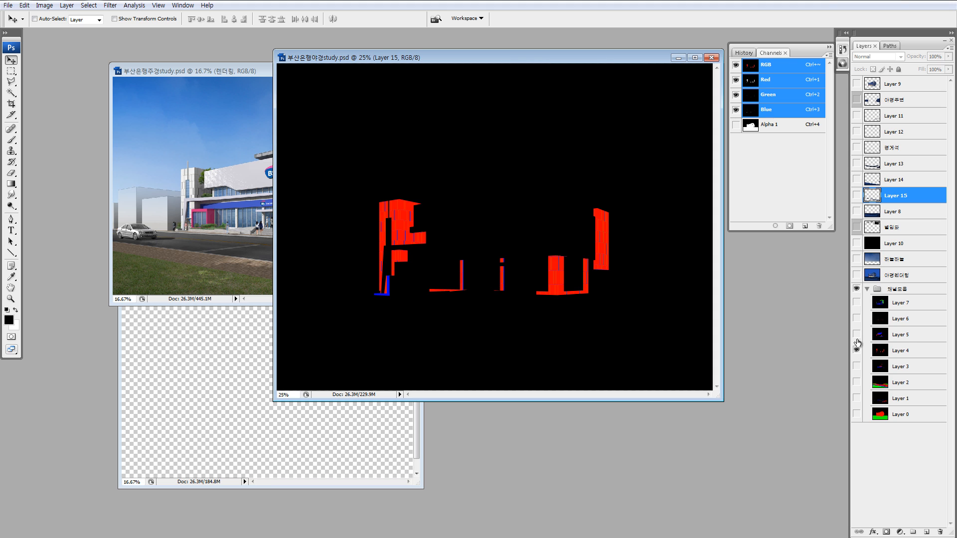
alt+click(857, 333)
alt+click(857, 318)
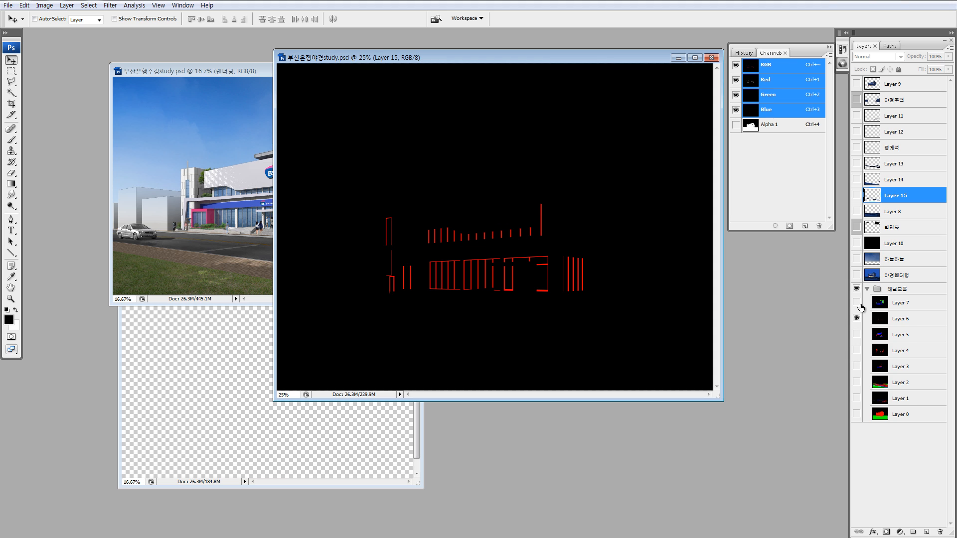
alt+click(857, 302)
click(867, 289)
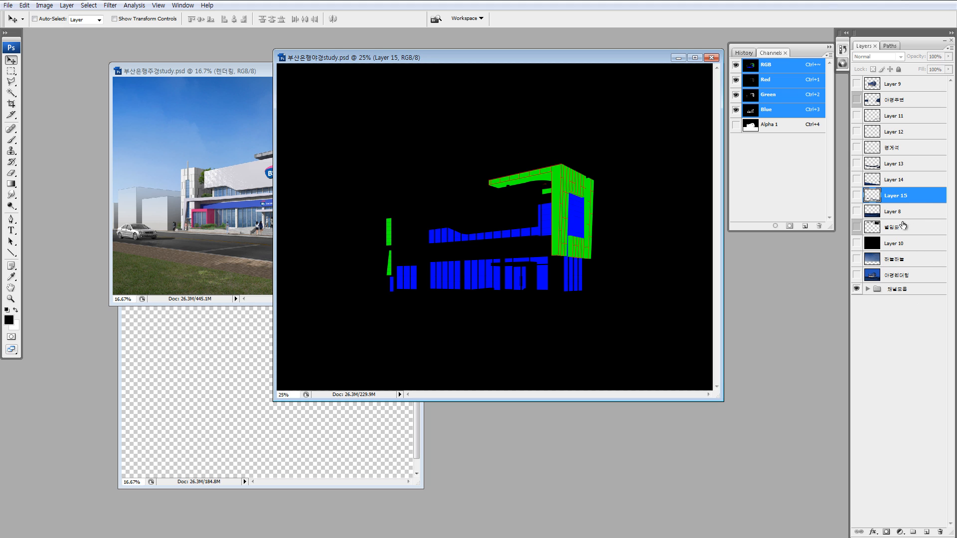
- Make all layers visible and compare Layer 15 on its own with the full night image
drag(856, 275, 857, 84)
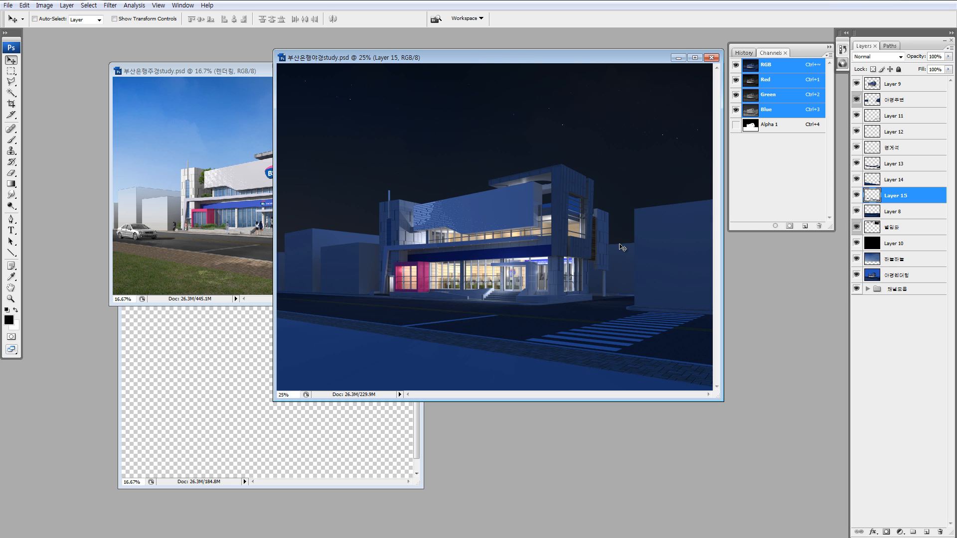
right_click(854, 196)
click(866, 214)
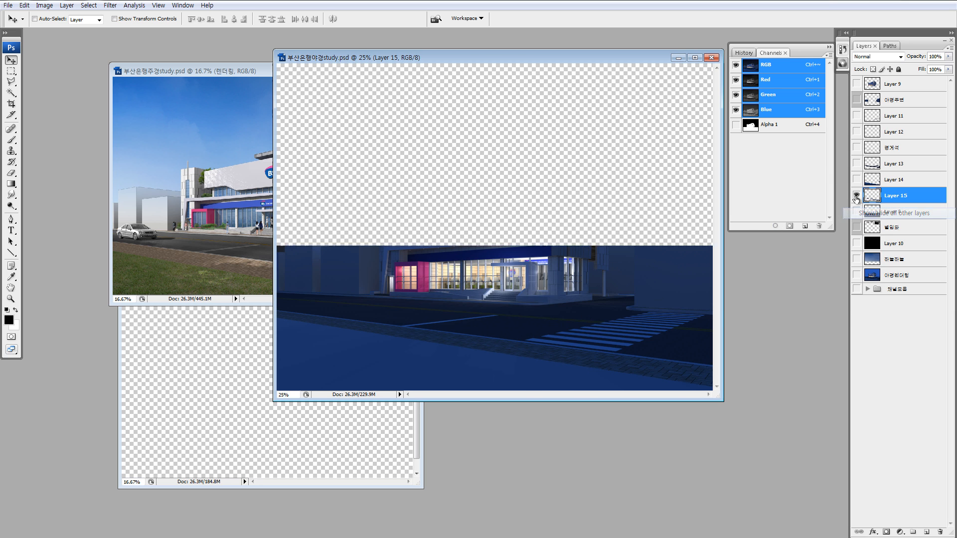
right_click(855, 197)
click(862, 215)
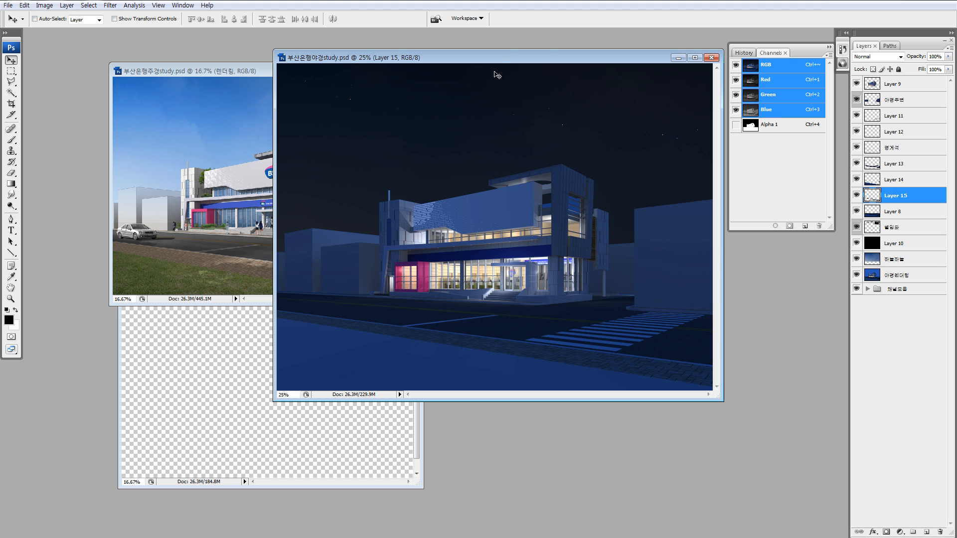
drag(536, 58, 558, 59)
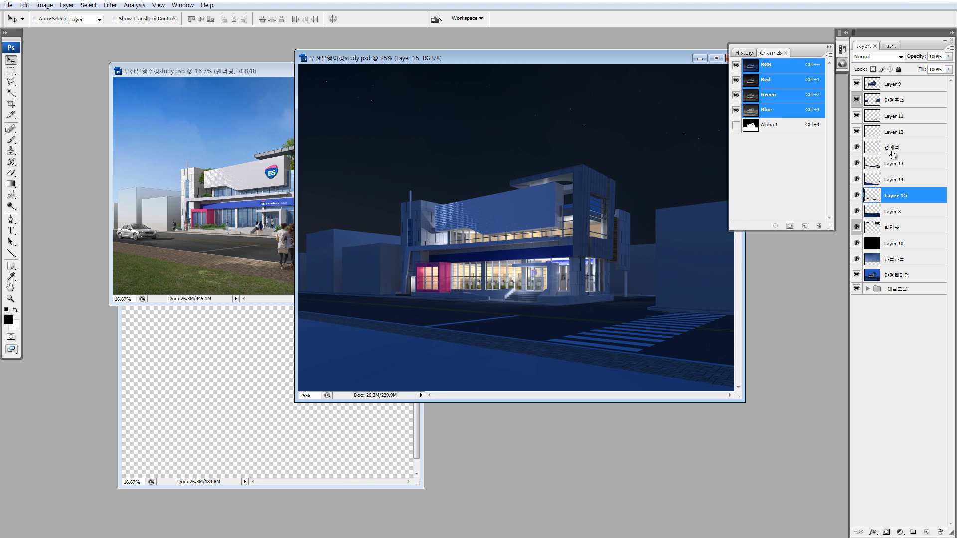
- Check the extracted Layers 14, 15 and 13 individually, leaving only Layer 13 visible and selected
click(894, 179)
alt+click(856, 179)
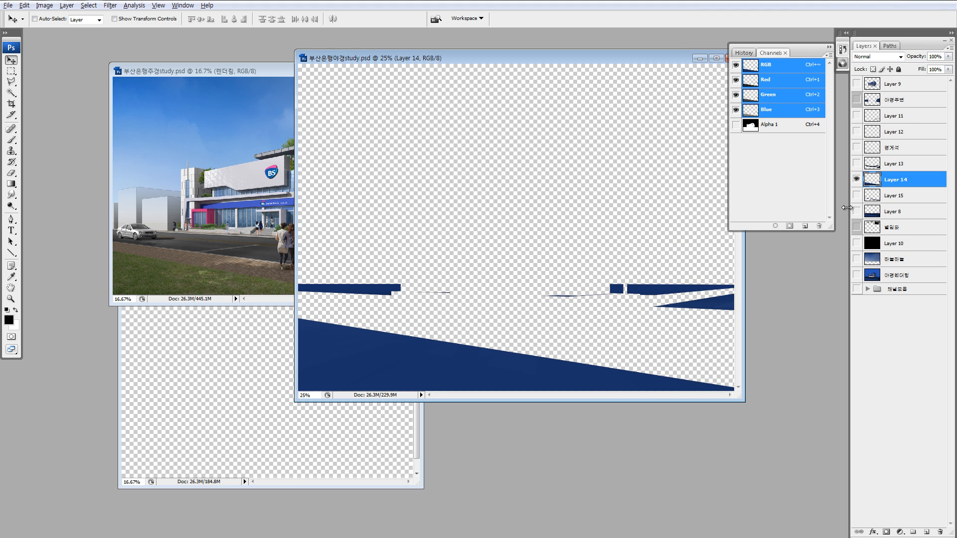
alt+click(856, 195)
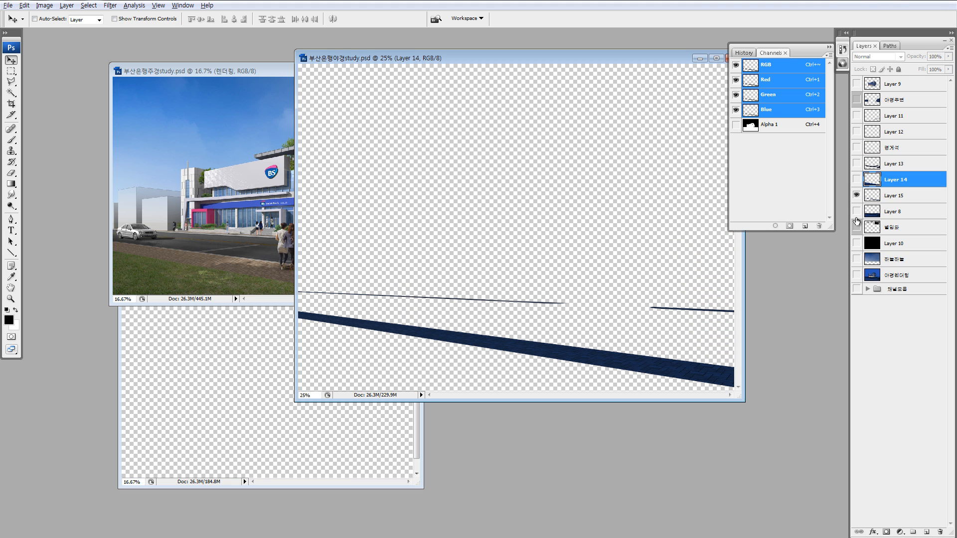
alt+click(856, 164)
click(872, 163)
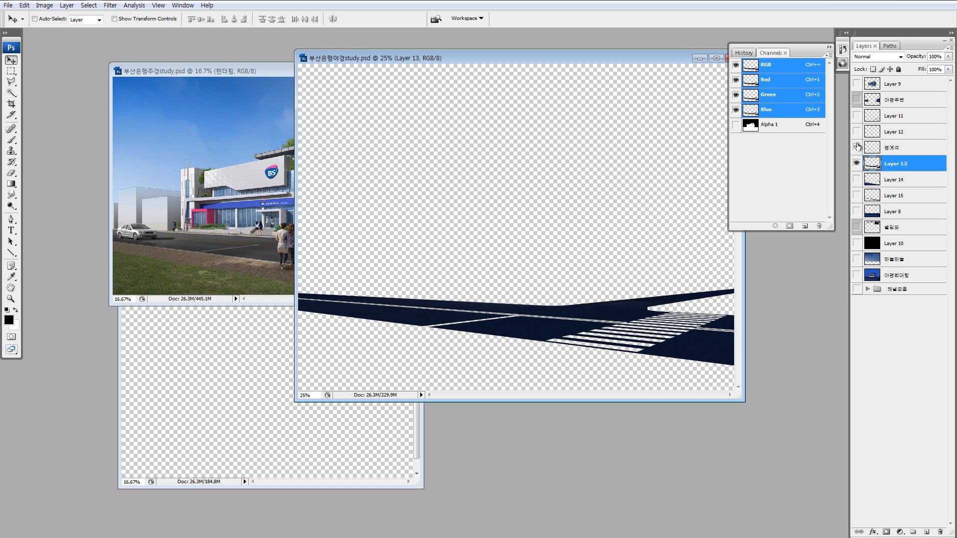
- Show Layers 11 and 12 and move both directly above Layer 13, beneath 경계석
click(856, 132)
click(856, 115)
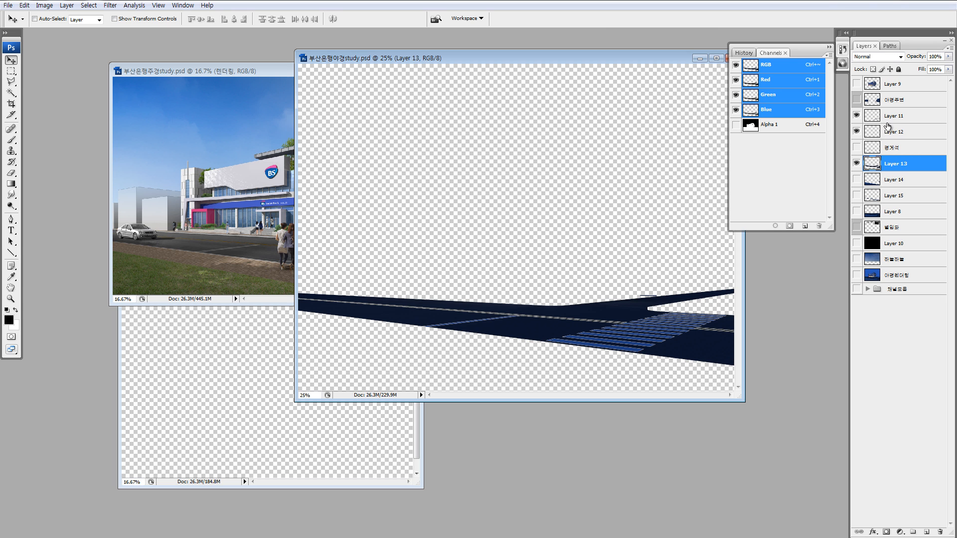
click(887, 131)
shift+click(879, 118)
drag(876, 130, 878, 152)
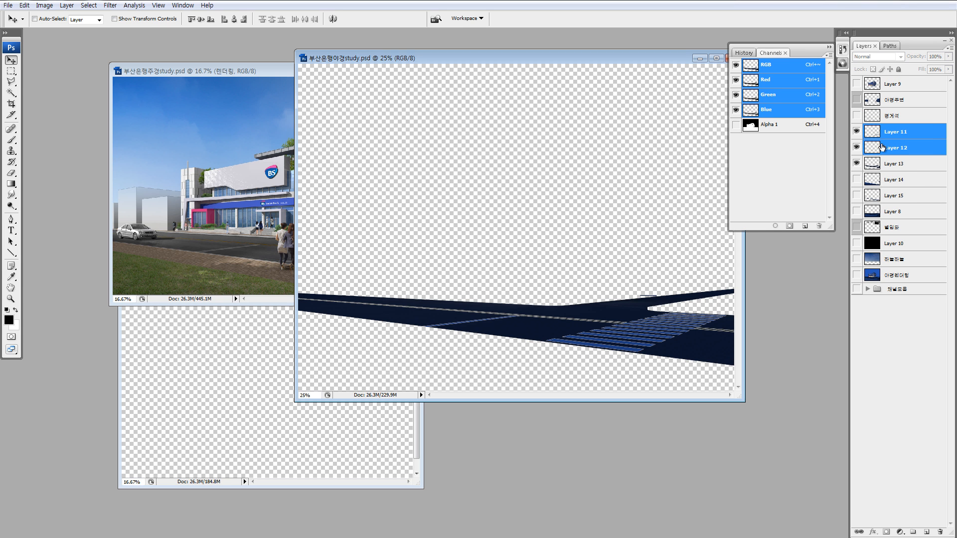
- Merge the road marking Layers 11 and 12 into one layer
click(856, 147)
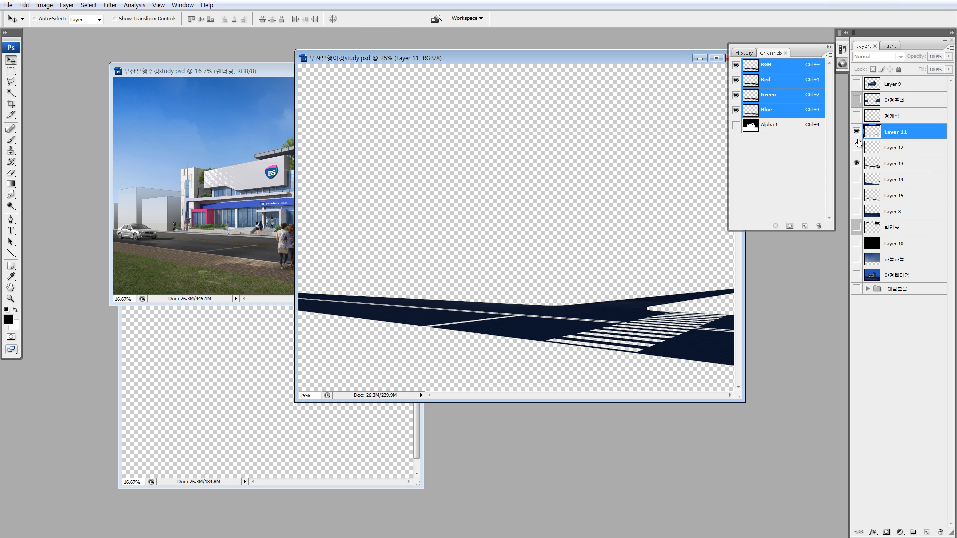
click(857, 148)
key(ctrl+e)
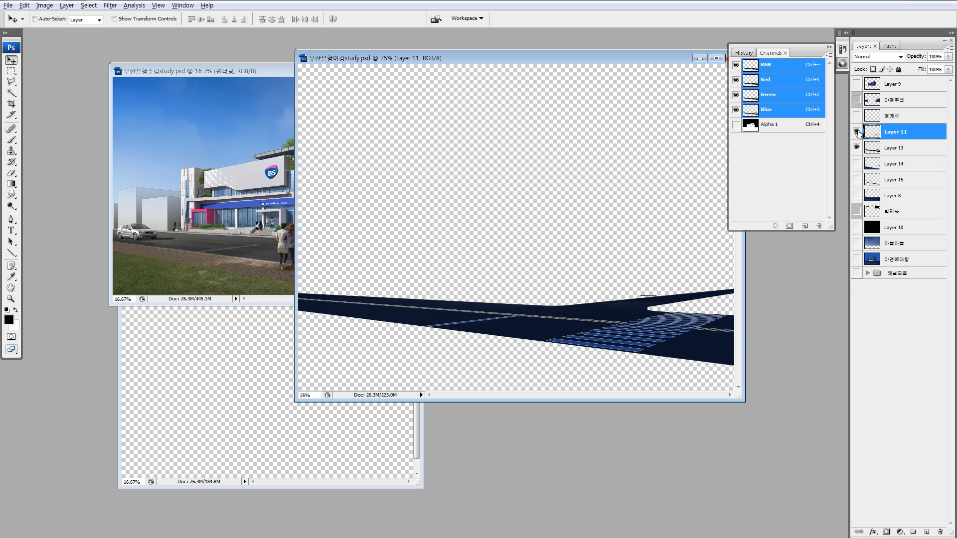
- Compare the merged Layer 11 with Layer 13 around the crosswalk, and examine the stray curb pieces beyond the road's far edge
click(856, 147)
key(z)
drag(582, 303, 670, 355)
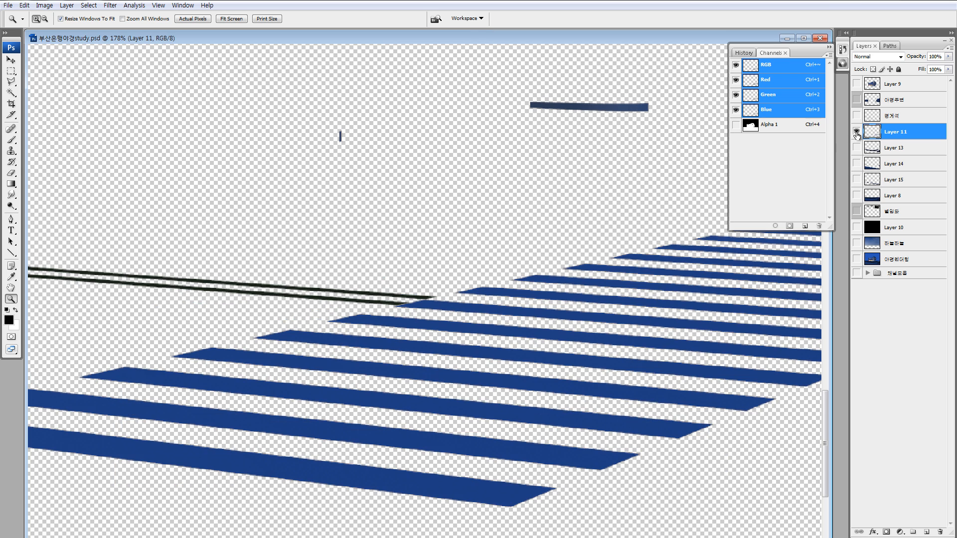
click(856, 148)
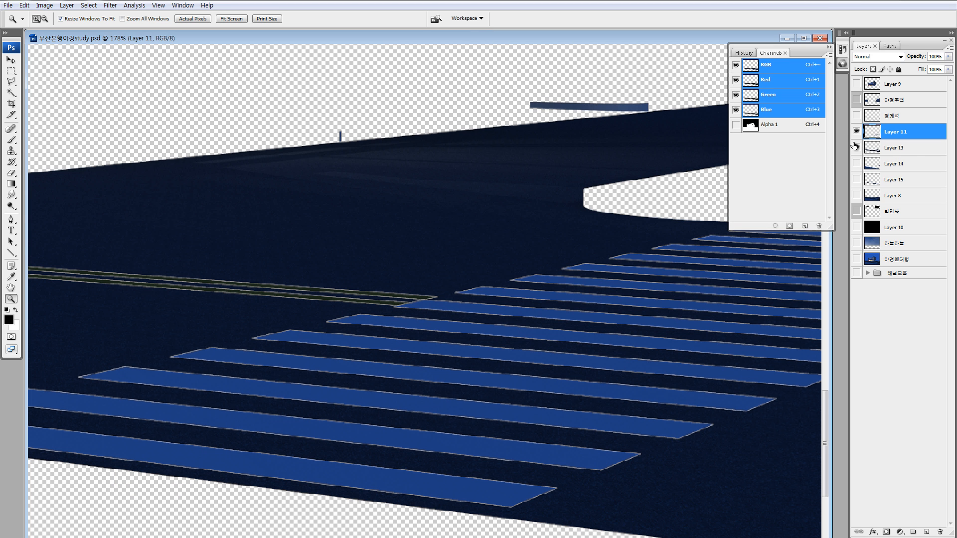
click(856, 131)
click(856, 132)
drag(471, 64, 686, 276)
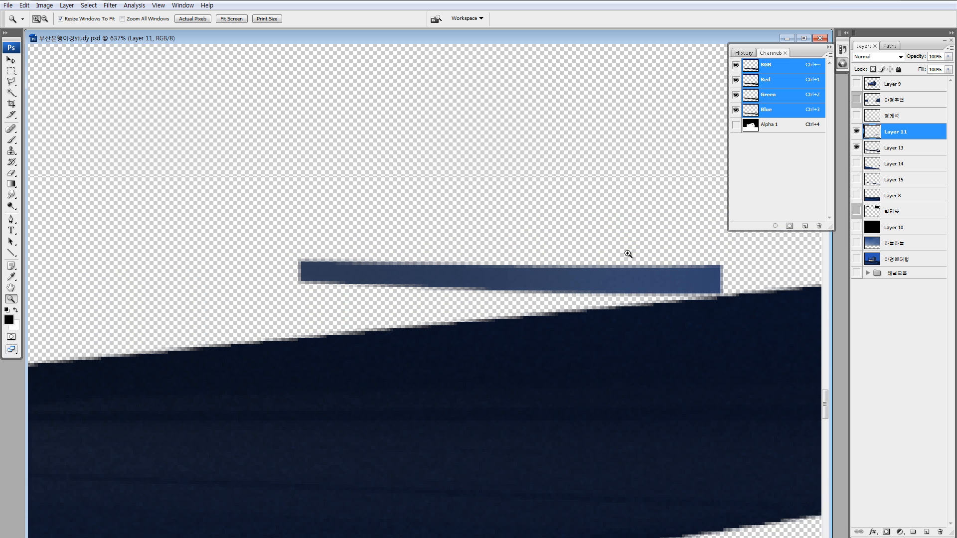
- Outline the two stray curb pieces beyond the road's far edge on Layer 11 with the Polygonal Lasso
key(l)
click(347, 155)
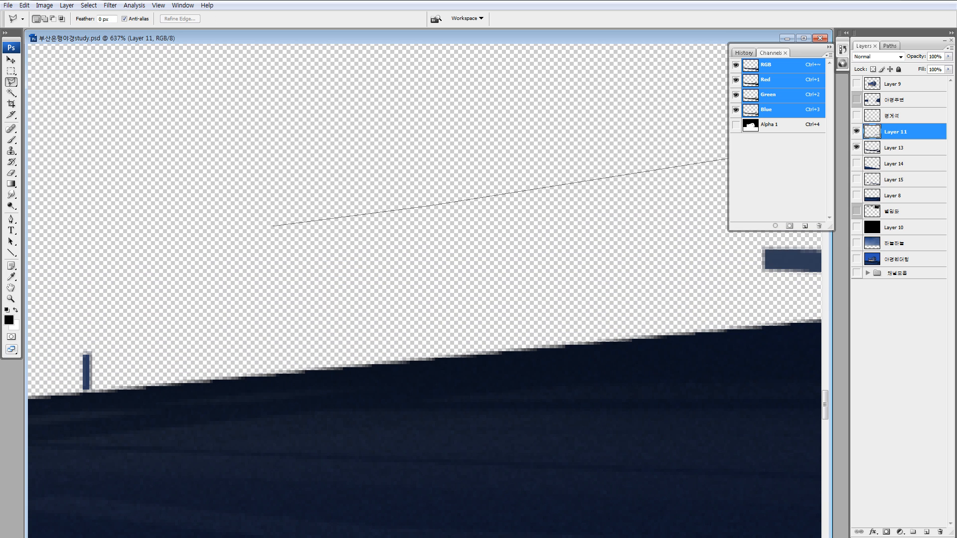
click(430, 205)
click(99, 304)
click(54, 349)
click(77, 392)
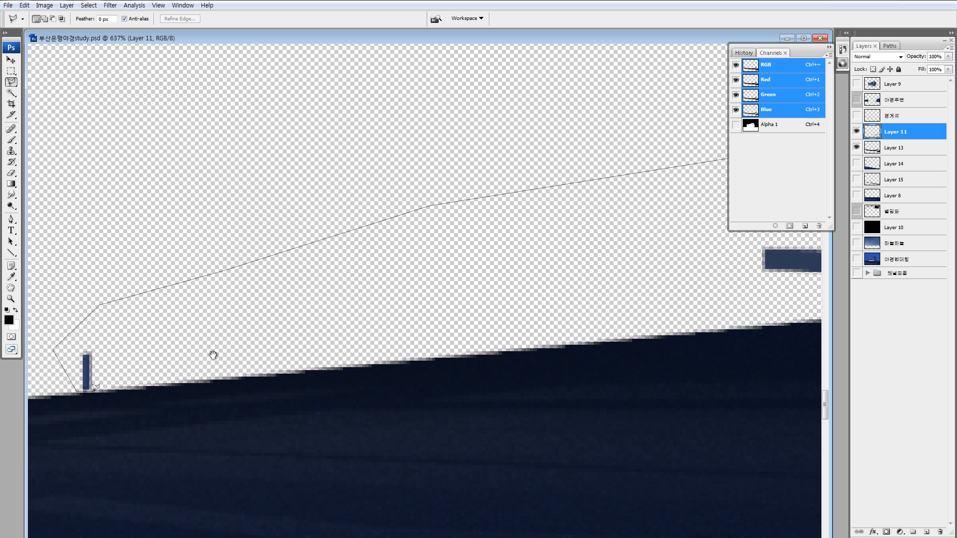
drag(698, 283, 350, 288)
click(427, 300)
click(586, 300)
drag(602, 265, 284, 267)
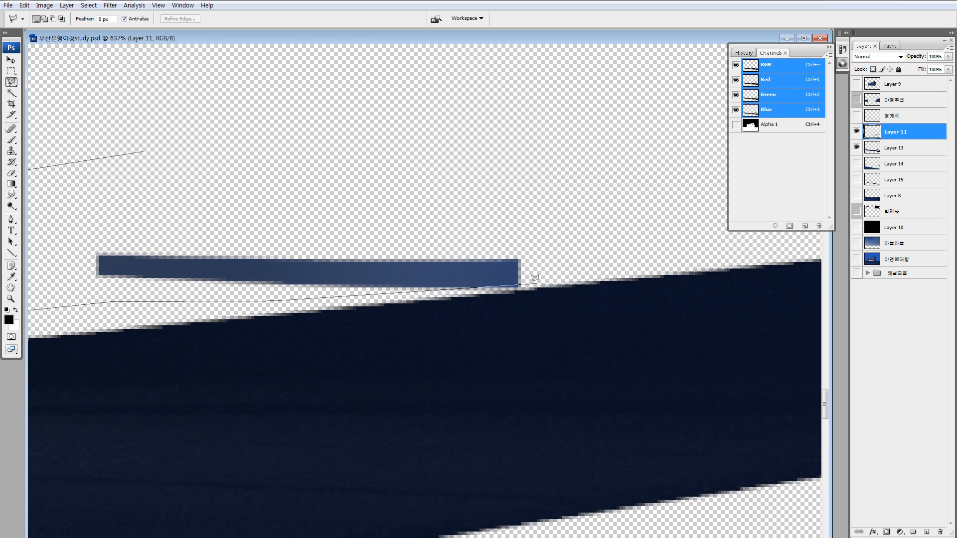
click(556, 284)
double_click(562, 151)
- Add the longer curb piece's missed lower edge to the selection and cut the selected pieces from Layer 11 onto a new layer
shift+click(474, 234)
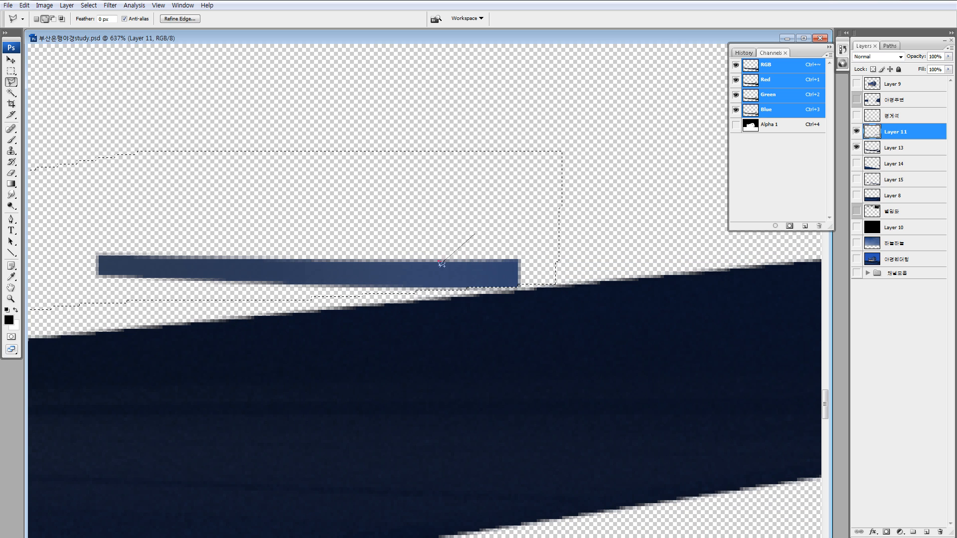
click(440, 268)
click(458, 290)
click(526, 287)
double_click(552, 256)
key(ctrl+j)
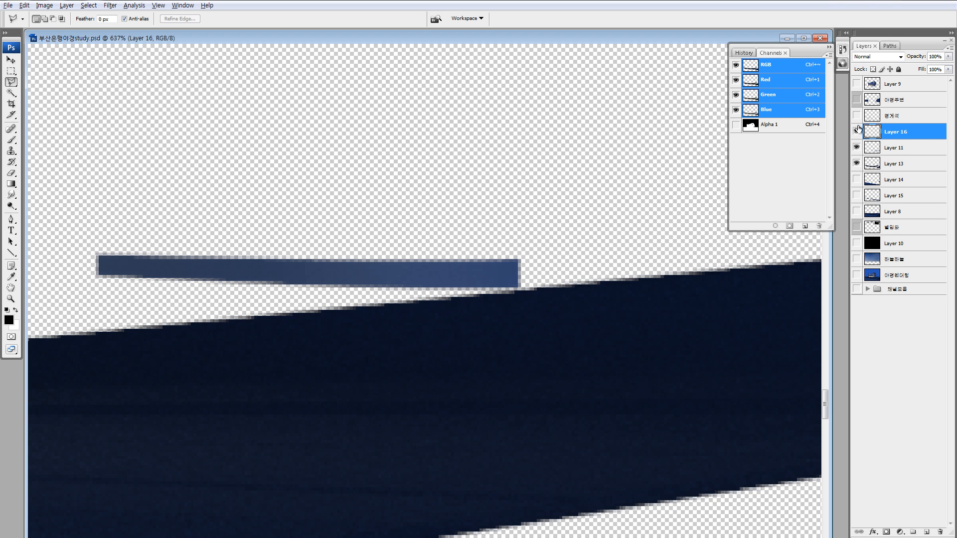
- Show only Layer 16 and 경계석, and examine the curb ends and the joints between the pieces up close
alt+click(857, 131)
click(856, 116)
key(ctrl+minus)
key(ctrl+minus)
key(ctrl+minus)
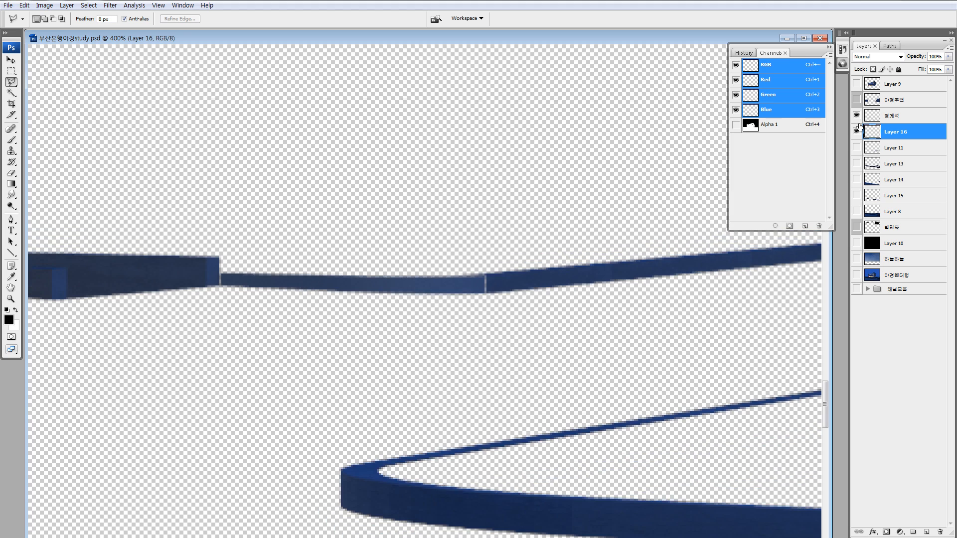
key(ctrl+minus)
key(ctrl+minus)
key(ctrl+minus)
key(z)
drag(284, 301, 354, 347)
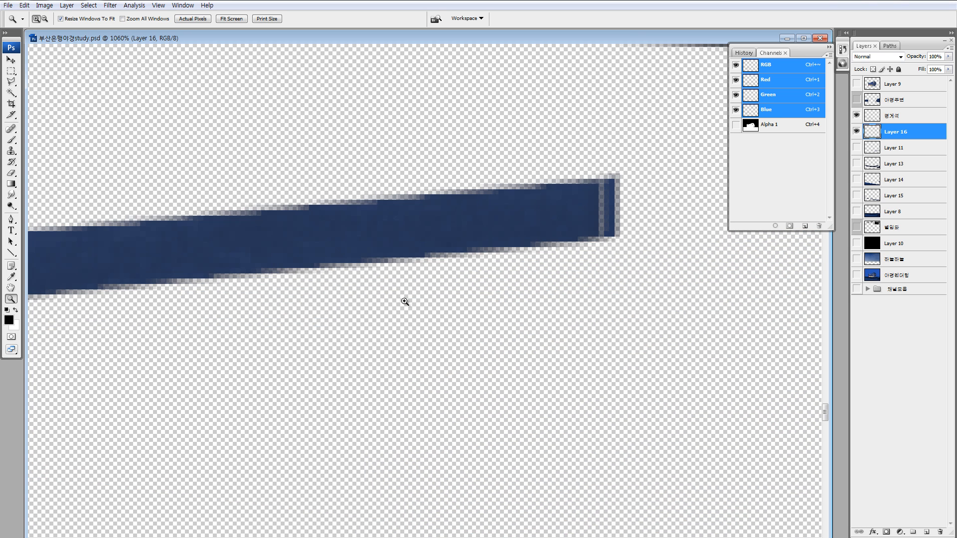
drag(536, 239, 311, 324)
drag(549, 254, 298, 299)
drag(514, 249, 214, 304)
drag(697, 250, 299, 348)
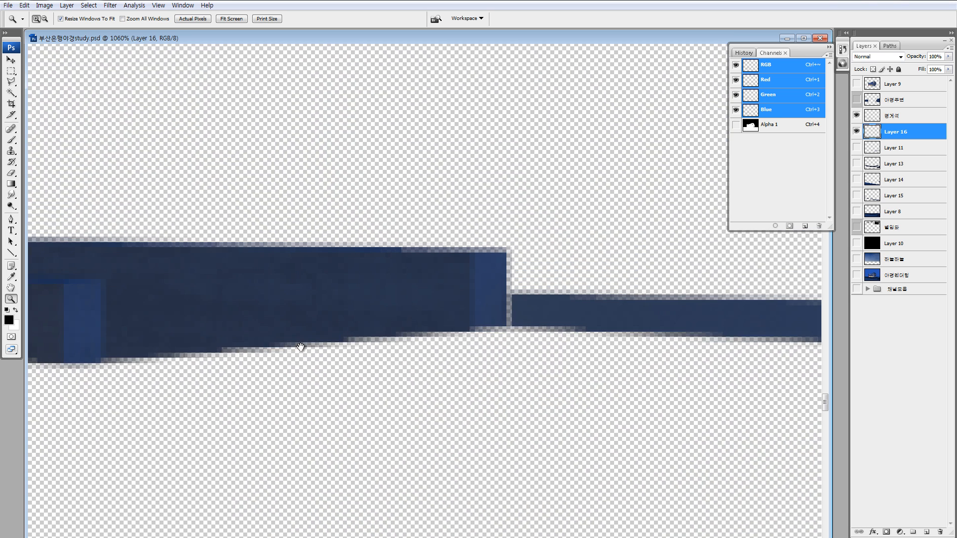
drag(548, 287, 438, 329)
- Merge Layer 16 with 경계석, hide the merged curb layer, and show Layer 11 with the road markings
key(ctrl+minus)
key(ctrl+minus)
key(ctrl+minus)
key(ctrl+minus)
key(ctrl+minus)
key(ctrl+minus)
key(ctrl+minus)
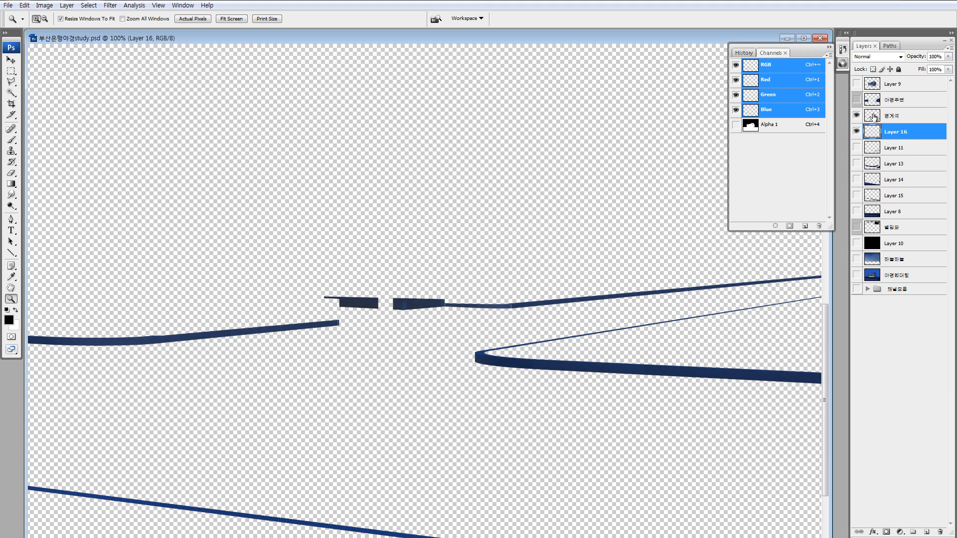
shift+click(873, 117)
key(ctrl+e)
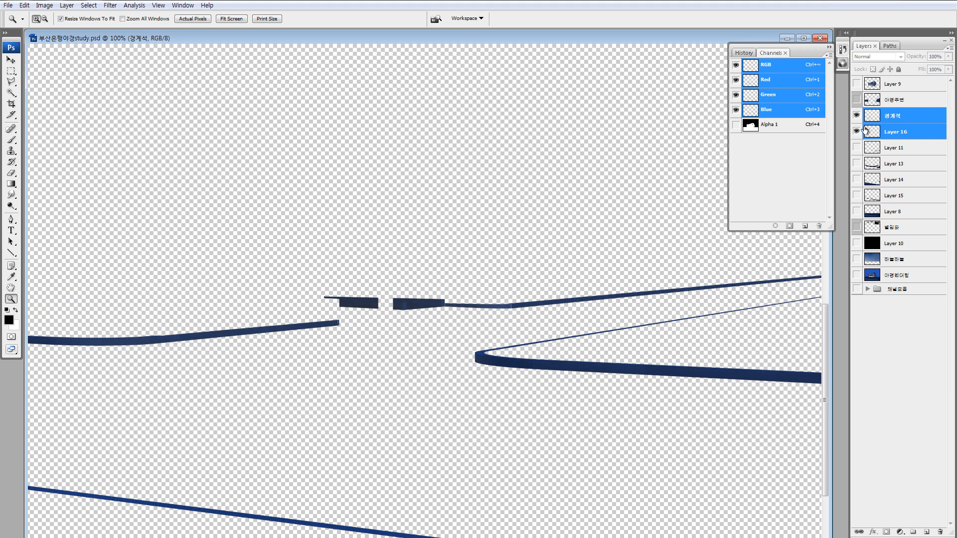
click(856, 117)
click(856, 131)
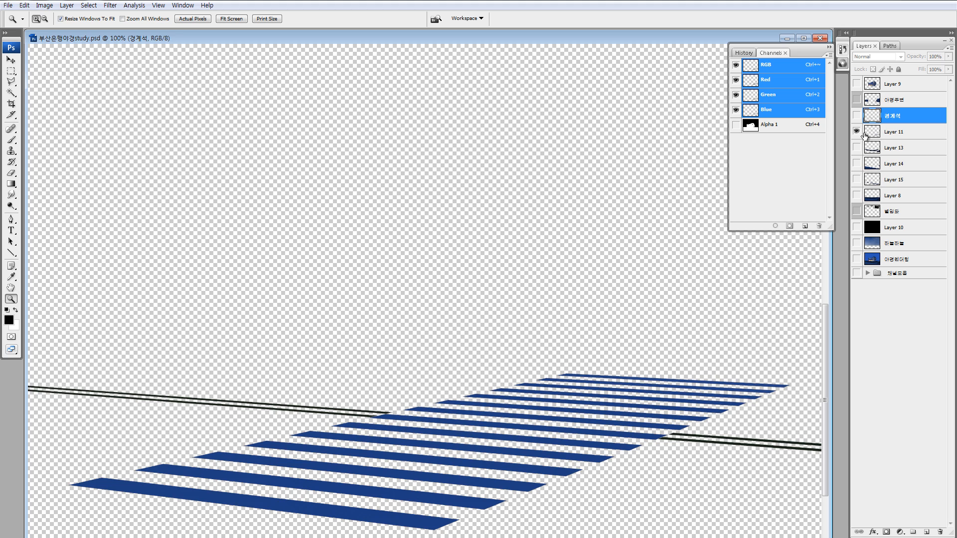
- Show Layer 13's road beneath Layer 11 and examine the edges of the center line and crosswalk stripes up close
click(872, 133)
key(ctrl+minus)
key(ctrl+minus)
key(ctrl+minus)
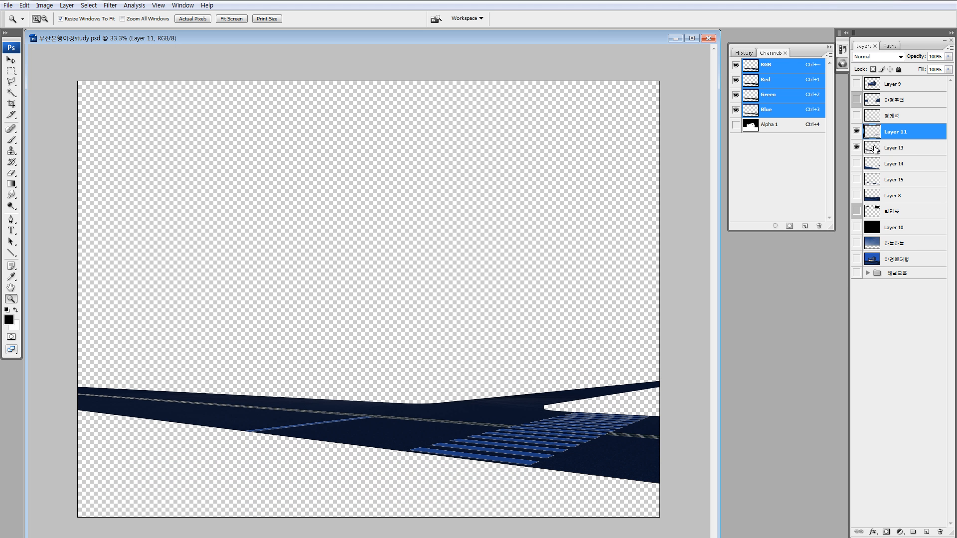
click(874, 148)
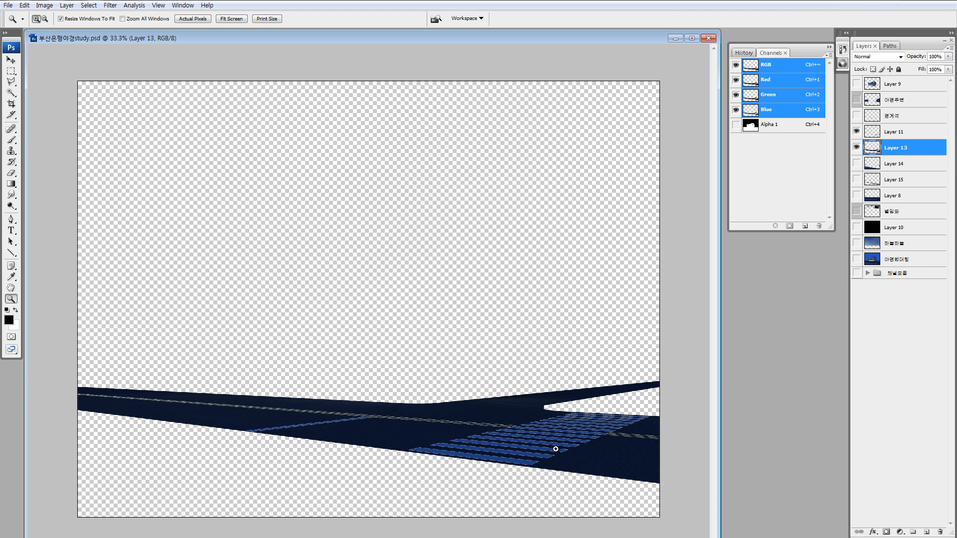
drag(409, 413, 555, 449)
drag(528, 266, 635, 336)
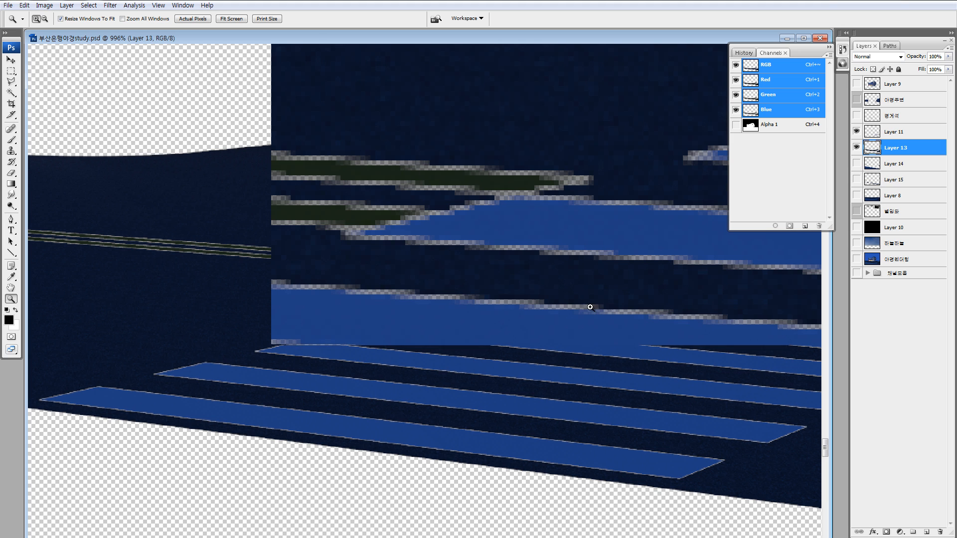
key(ctrl+0)
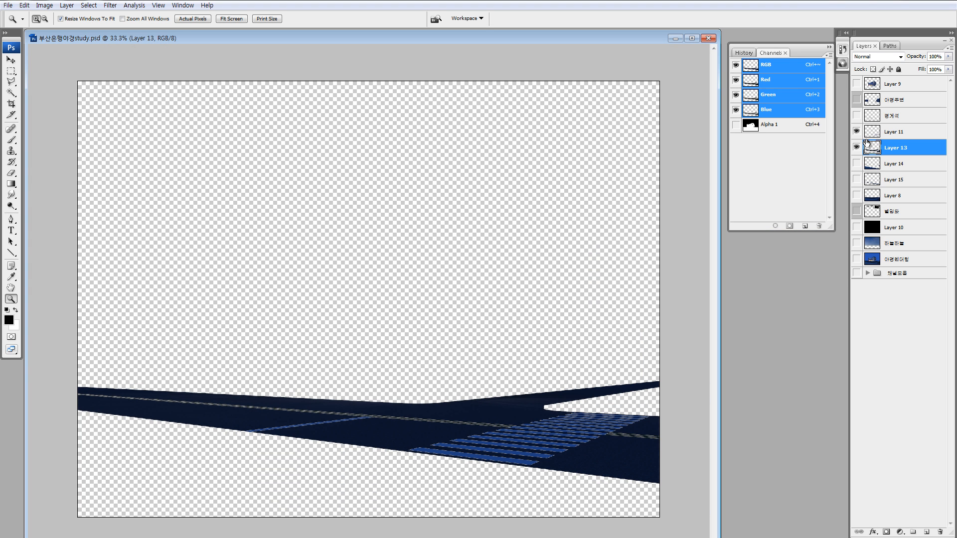
- Duplicate Layer 11, rename the copy 도로라인, and hide it
click(873, 135)
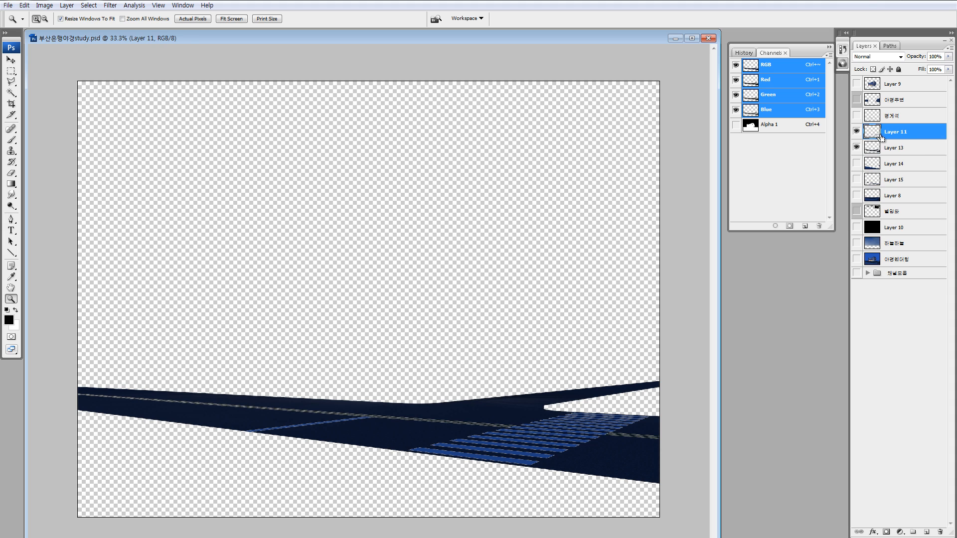
key(ctrl+j)
double_click(903, 132)
text(ㄷ)
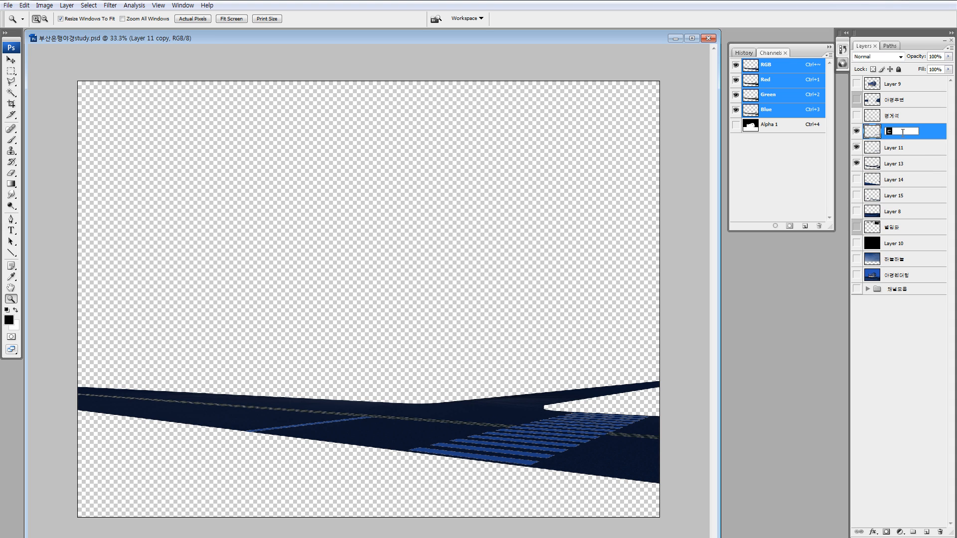
text(로라이ㄴ)
key(Return)
click(857, 133)
- Duplicate the original Layer 11 eight times above the road to build up the markings' semi-transparent edges
click(871, 150)
alt+click(856, 149)
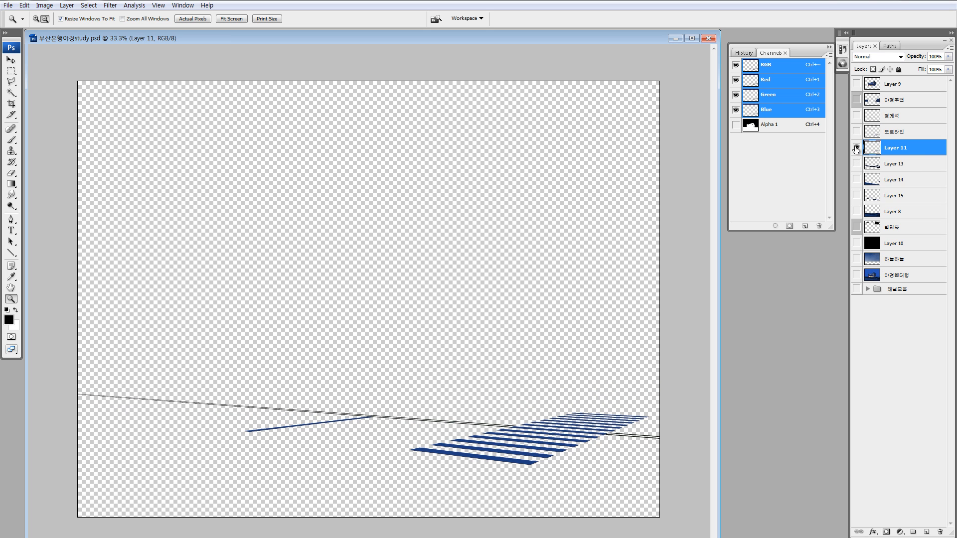
alt+click(856, 148)
drag(507, 441, 507, 441)
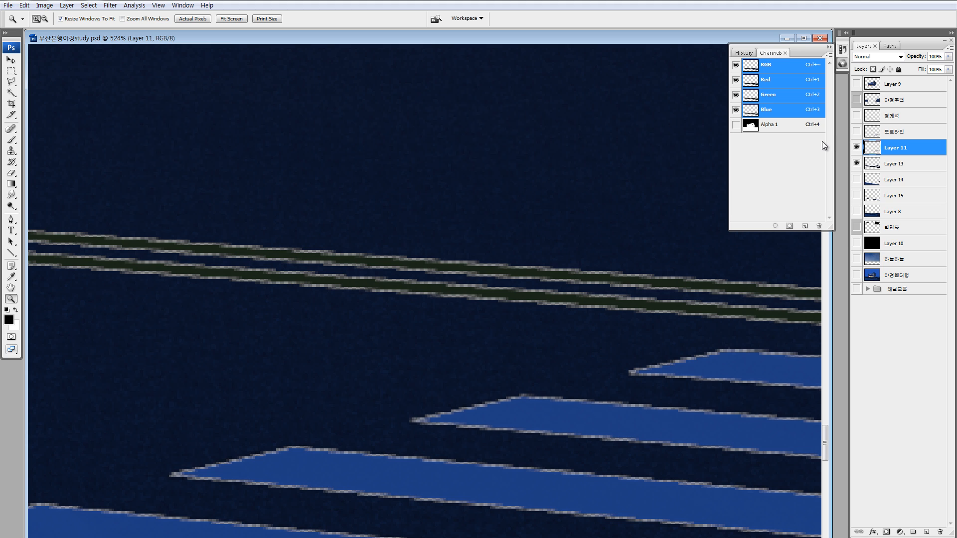
key(ctrl+j)
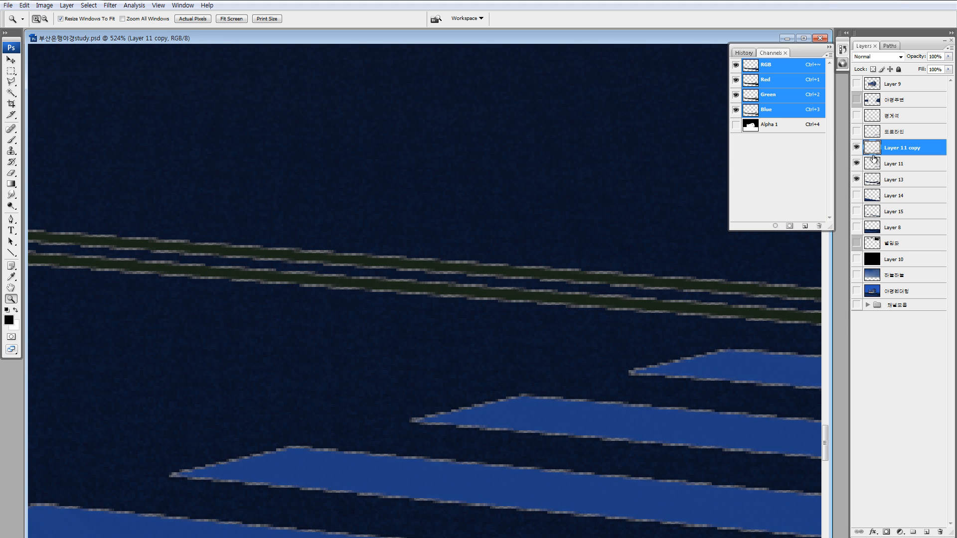
key(ctrl+j)
key(ctrl+j)
key(ctrl+j)
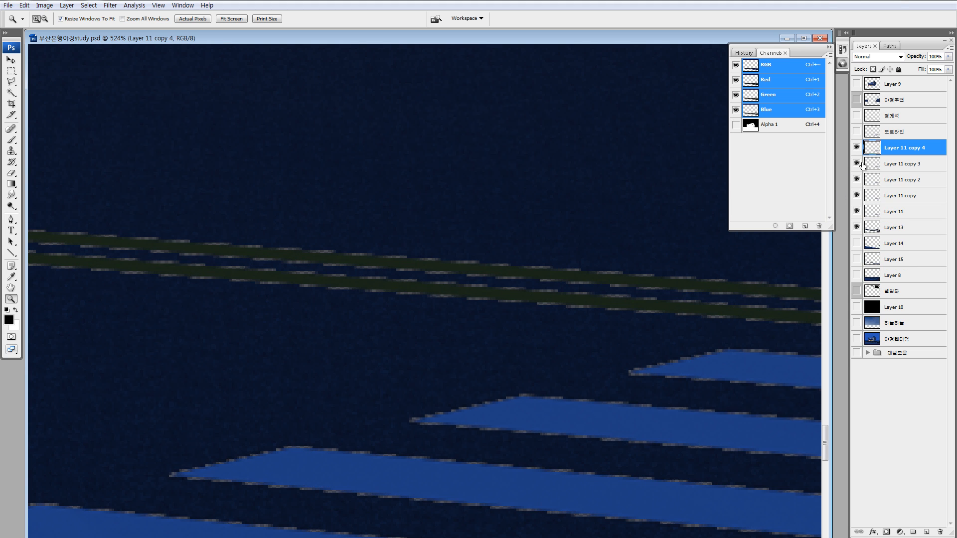
key(ctrl+j)
key(ctrl+j)
key(ctrl+j)
key(ctrl+j)
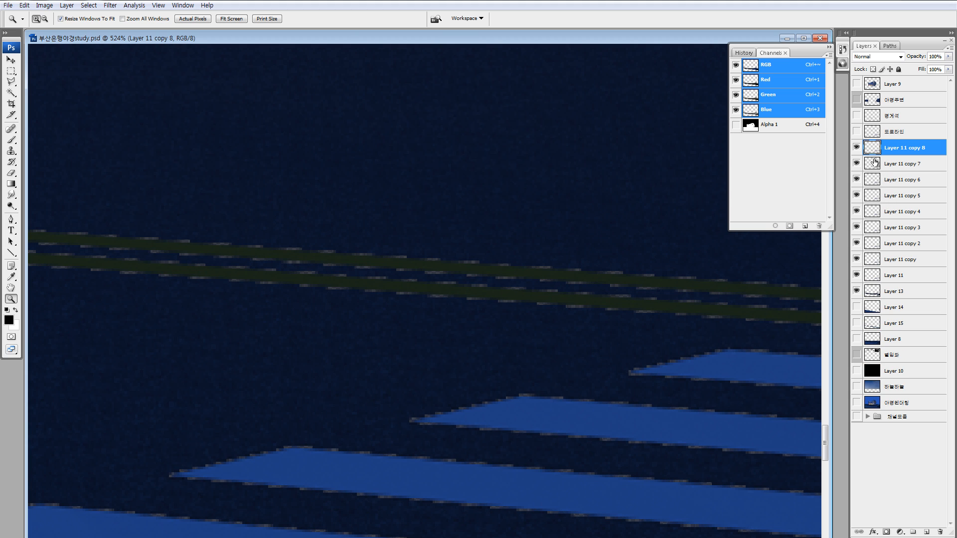
- Merge Layer 13, Layer 11 and its eight copies, then duplicate the merged road and merge the two together
shift+click(877, 291)
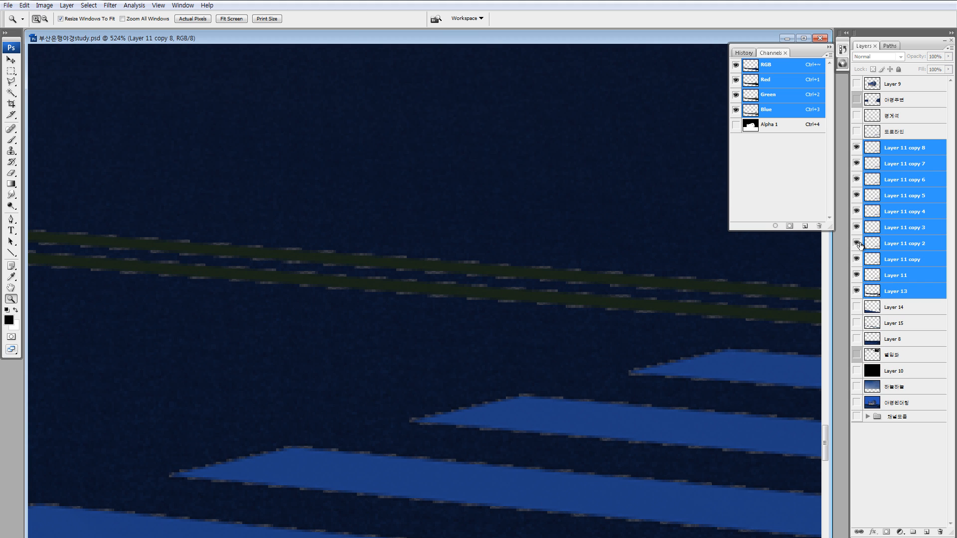
key(ctrl+e)
key(ctrl+j)
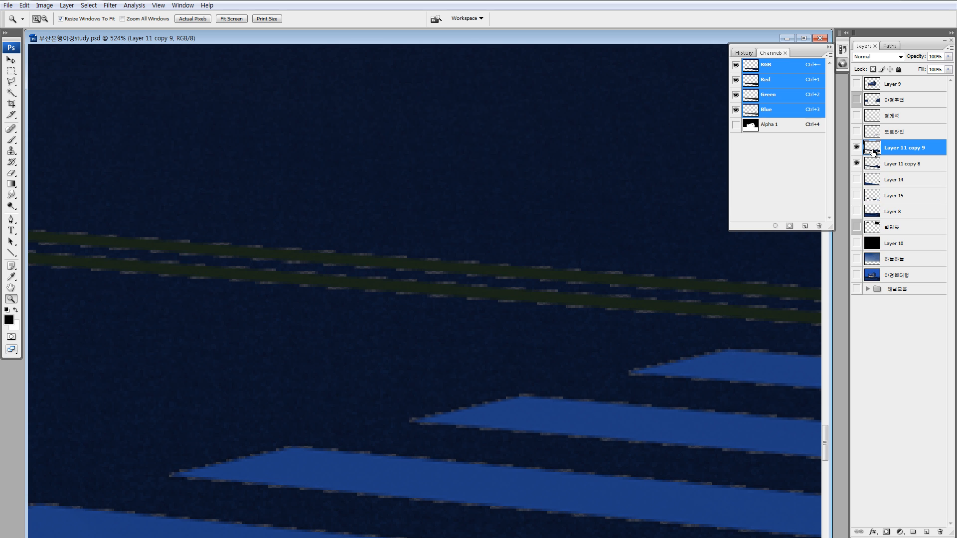
drag(531, 250, 677, 340)
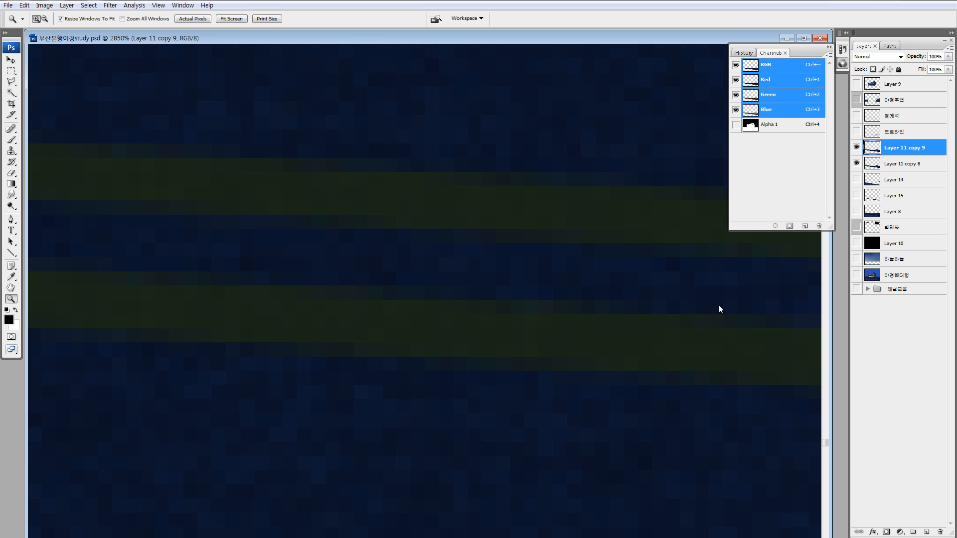
key(ctrl+0)
key(ctrl+minus)
shift+click(877, 166)
key(ctrl+e)
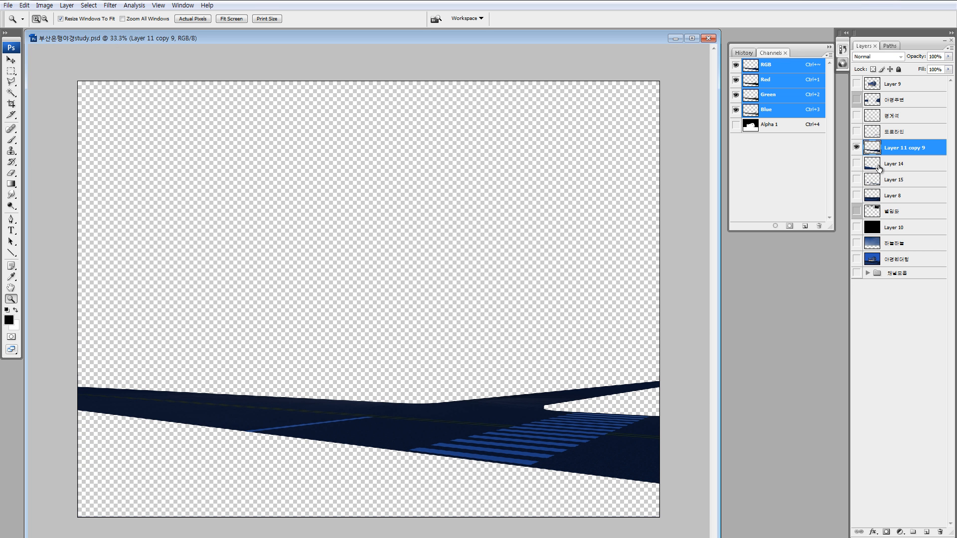
- Show all layers below Layer 11 copy 9 and compare that view with the merged road on its own
drag(856, 163, 856, 306)
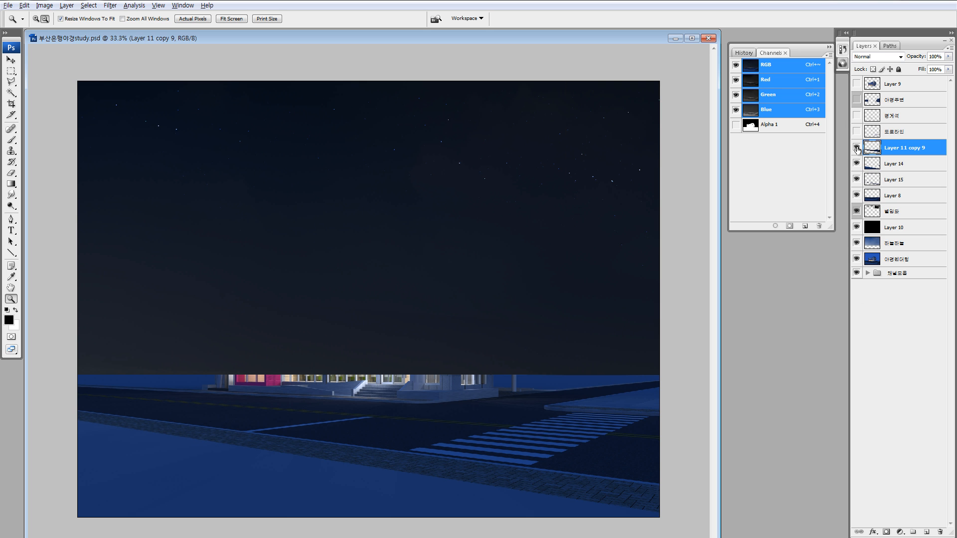
alt+click(857, 148)
alt+click(857, 148)
alt+click(856, 148)
alt+click(857, 148)
alt+click(856, 148)
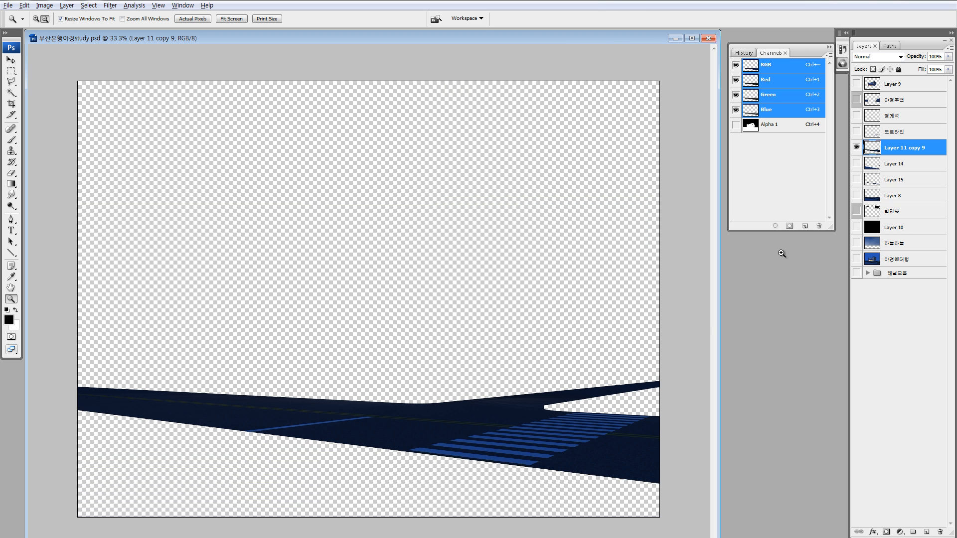
- Show 도로라인 over Layer 11 copy 9, examine where the center line meets the crosswalk, and show all layers
drag(483, 413, 516, 437)
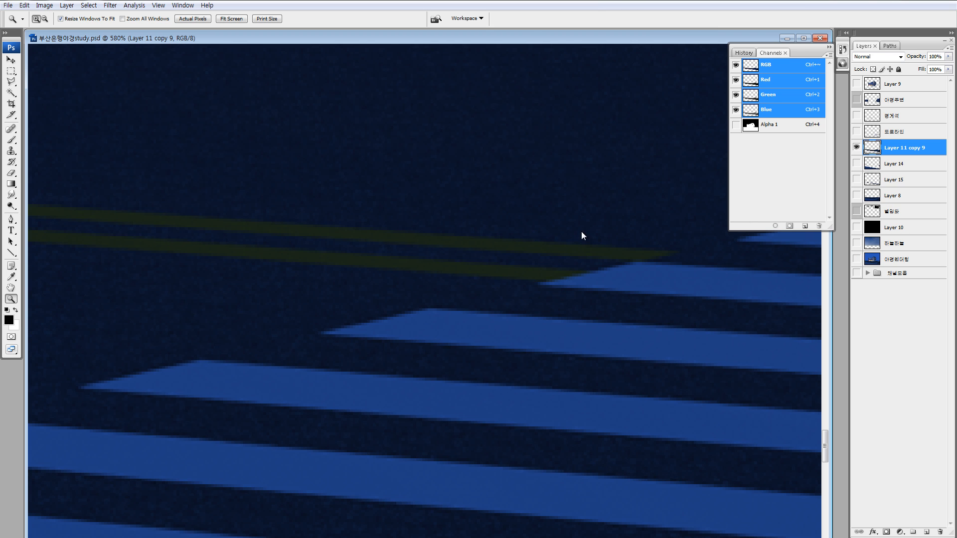
click(856, 137)
click(601, 317)
click(159, 358)
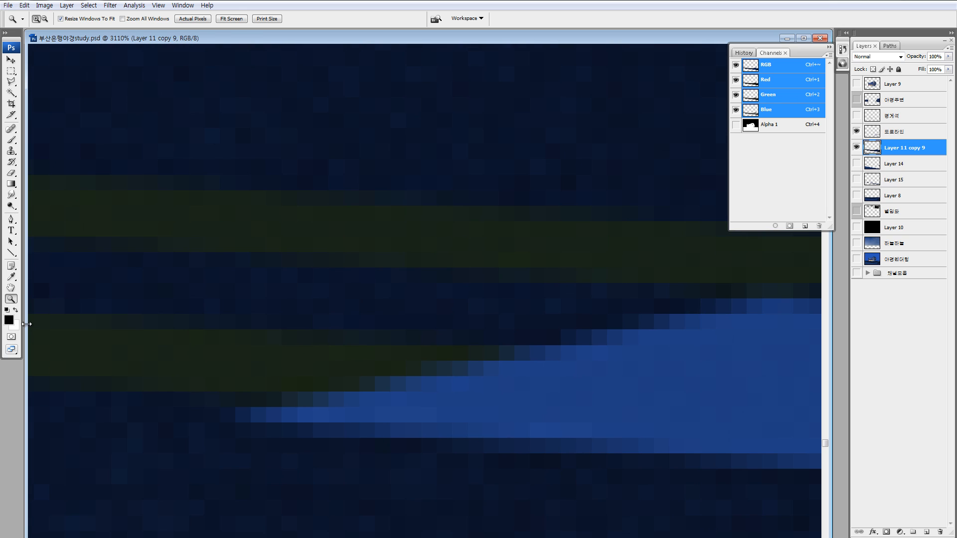
key(ctrl+0)
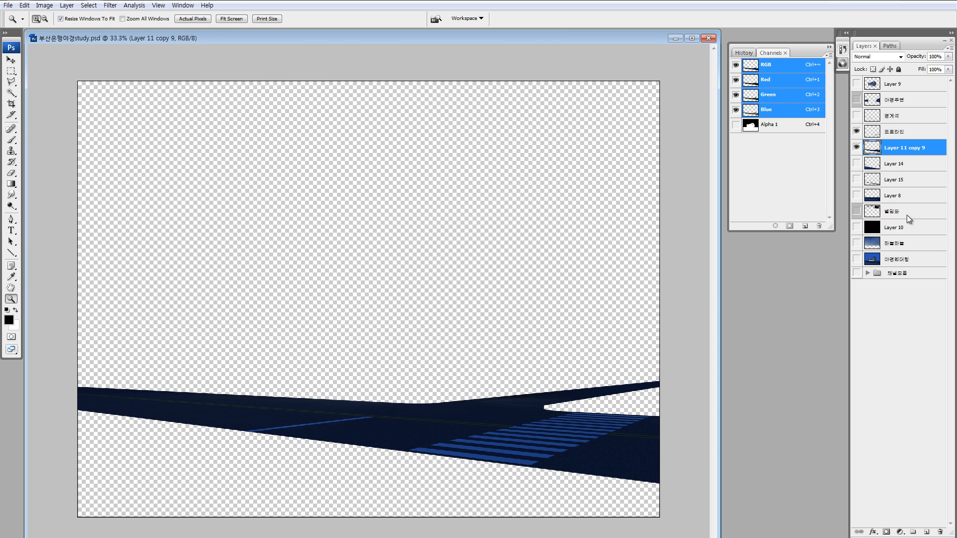
alt+click(856, 131)
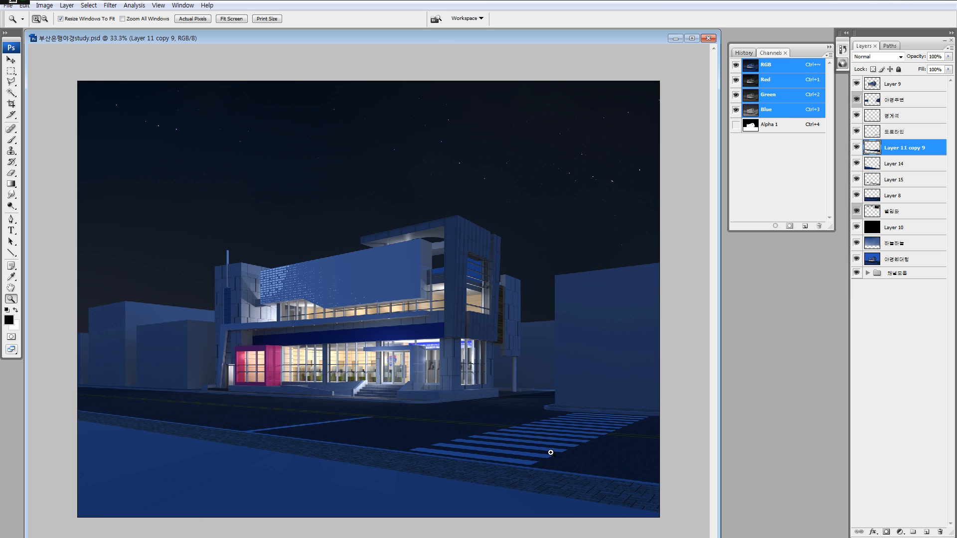
- Hide 도로라인 and examine the merged road's crosswalk and center line edges up close
drag(449, 401, 550, 452)
click(879, 135)
click(856, 131)
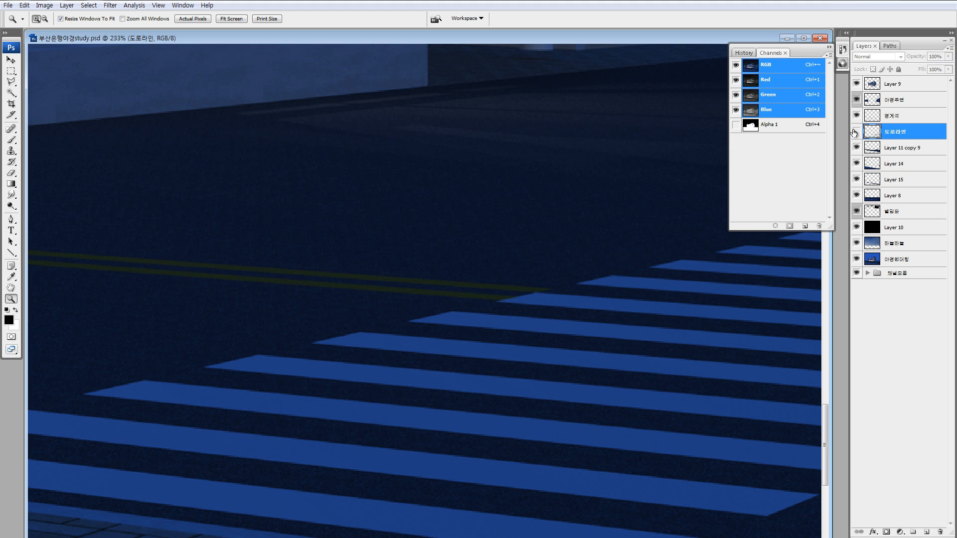
drag(489, 279, 558, 343)
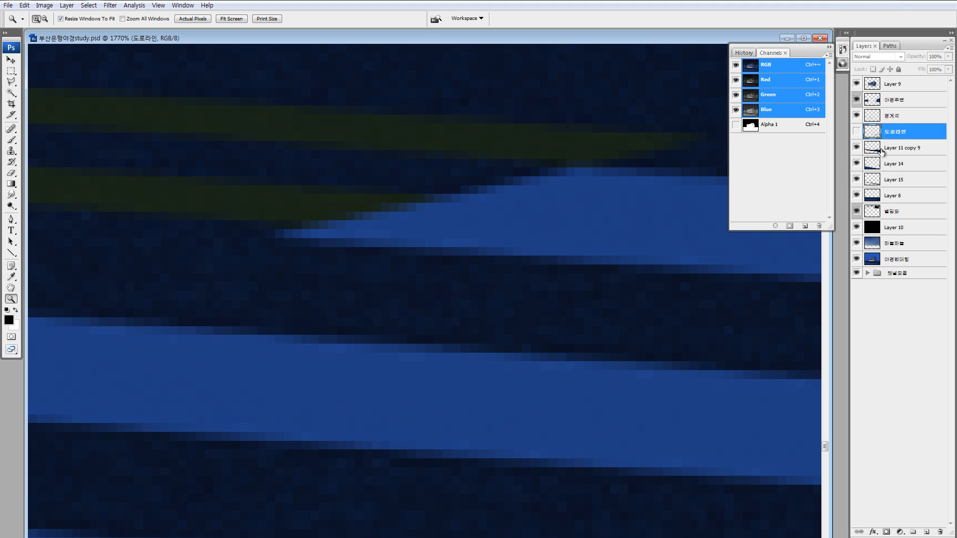
key(ctrl+0)
click(881, 149)
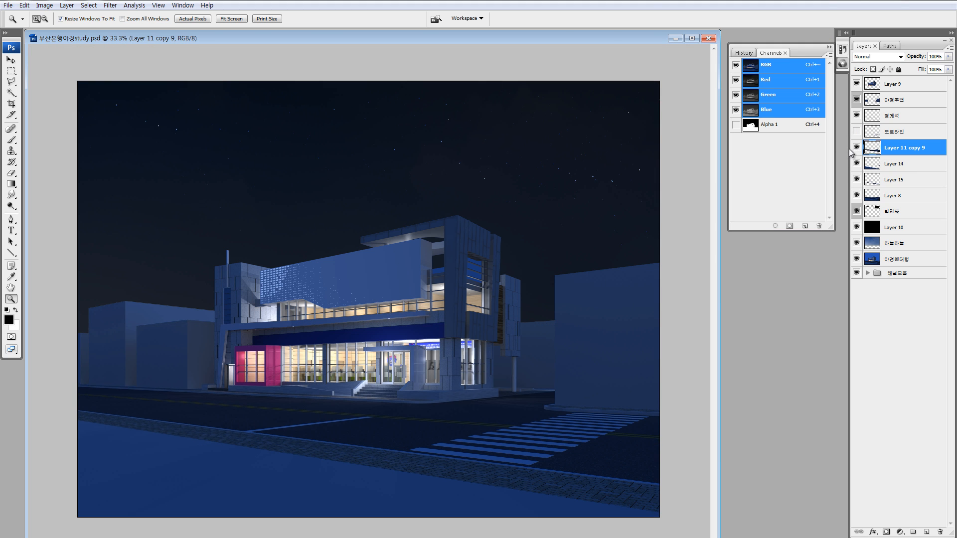
key(alt+i)
key(a)
key(c)
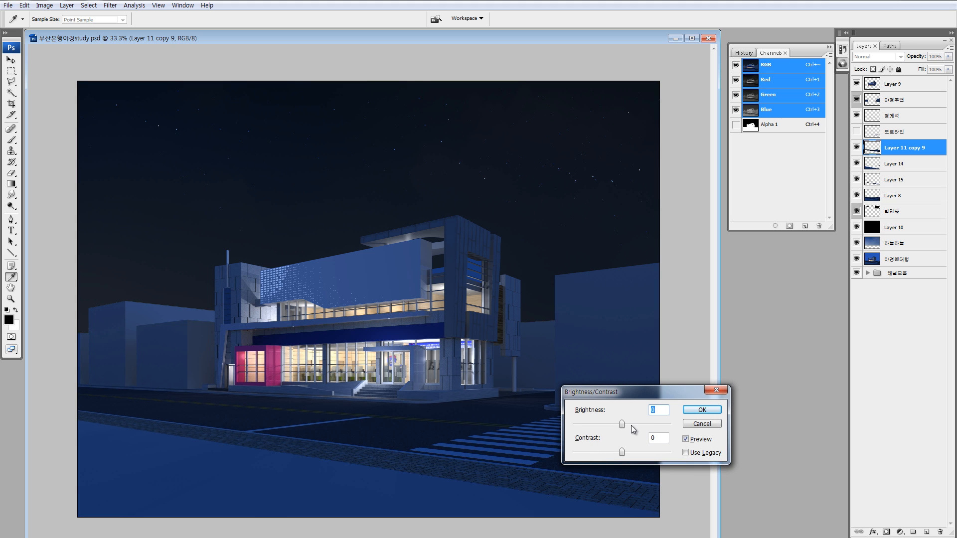
key(Escape)
key(z)
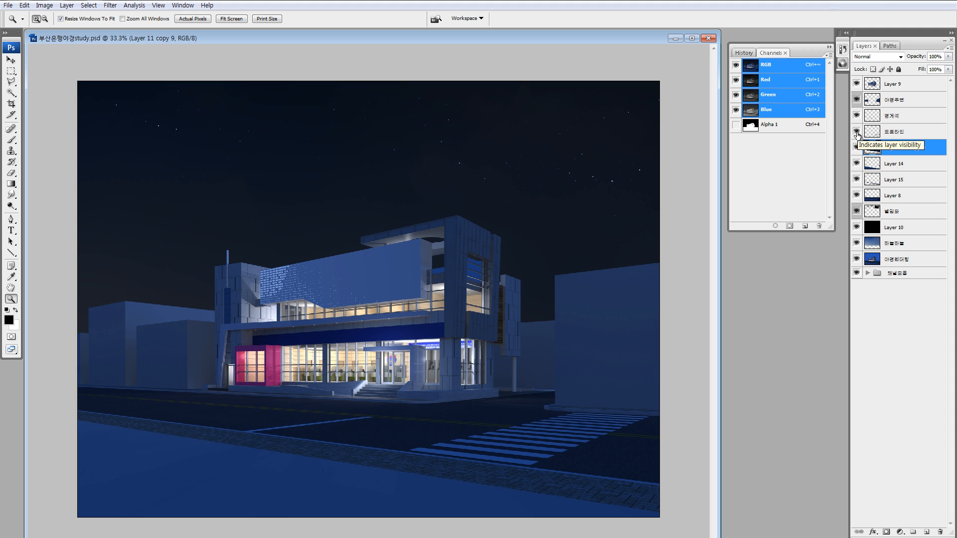
- Compare the rendering with 도로라인 shown and hidden
click(871, 135)
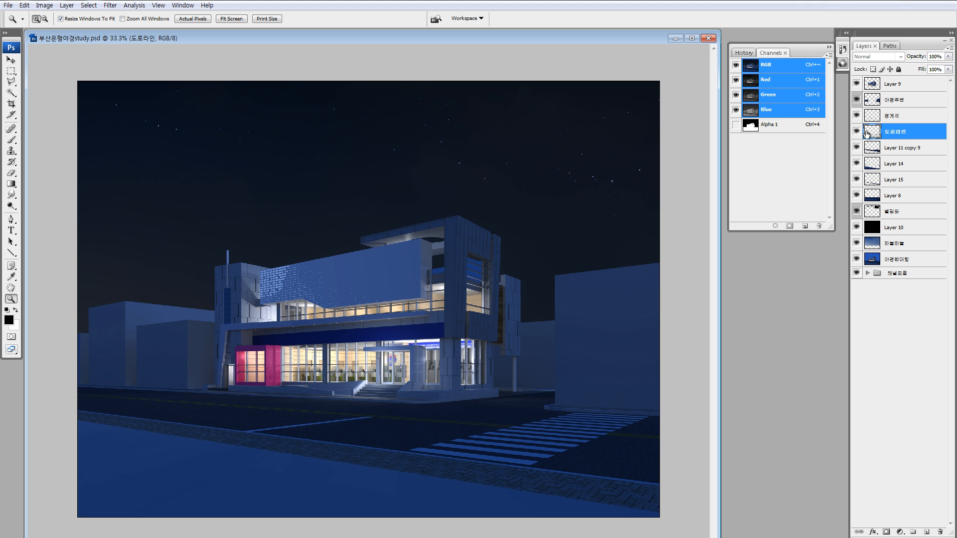
alt+click(856, 132)
alt+click(857, 132)
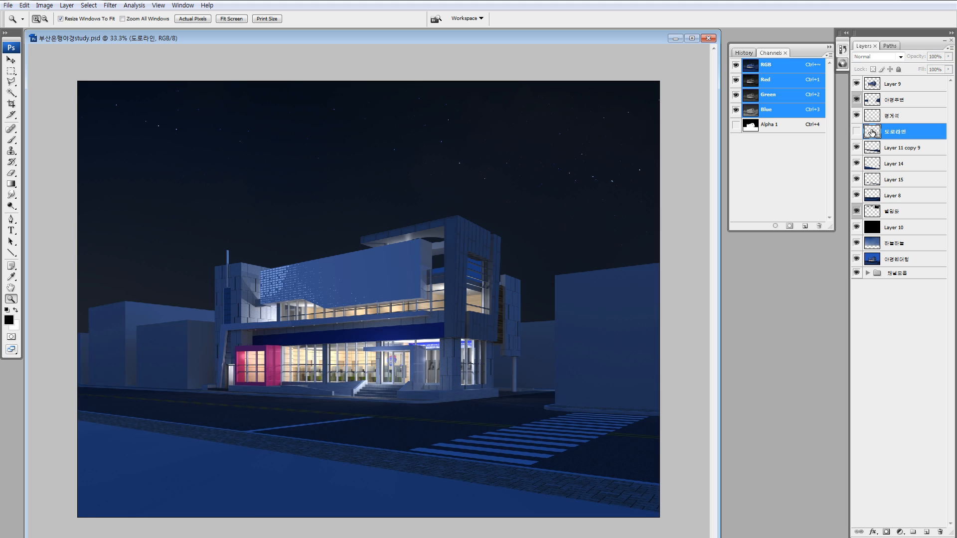
- Apply Brightness/Contrast to Layer 11 copy 9 with brightness +30 and contrast -30, and inspect the road up close
click(872, 149)
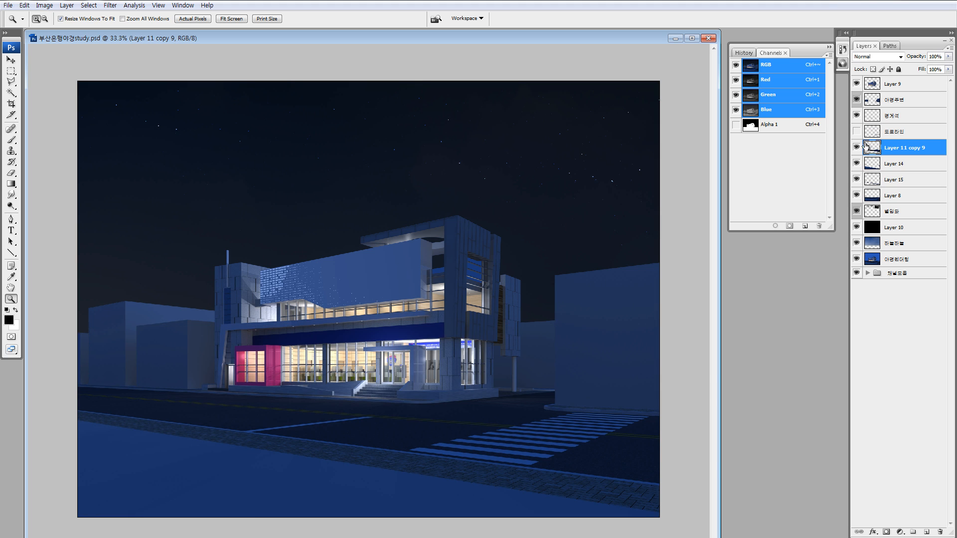
key(alt+i)
key(a)
key(c)
drag(668, 392, 763, 384)
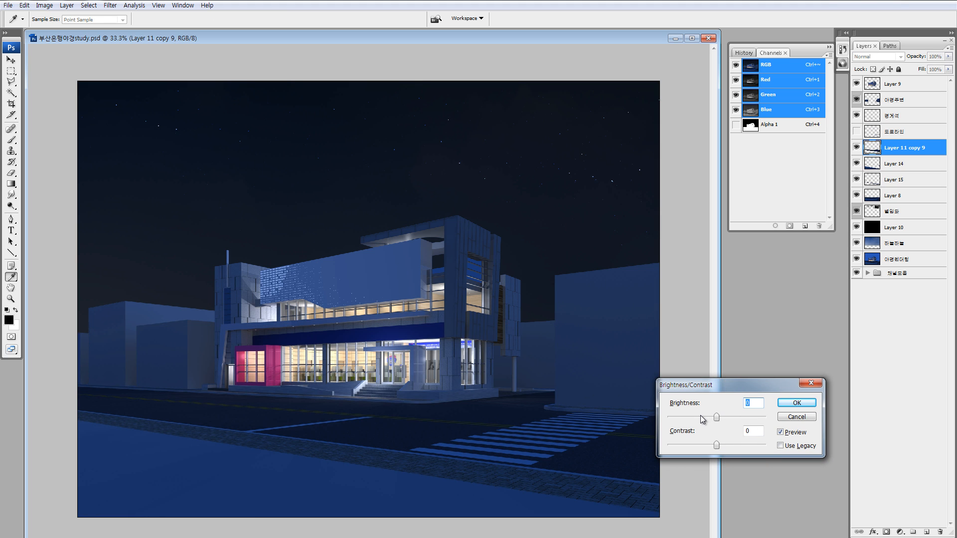
click(701, 416)
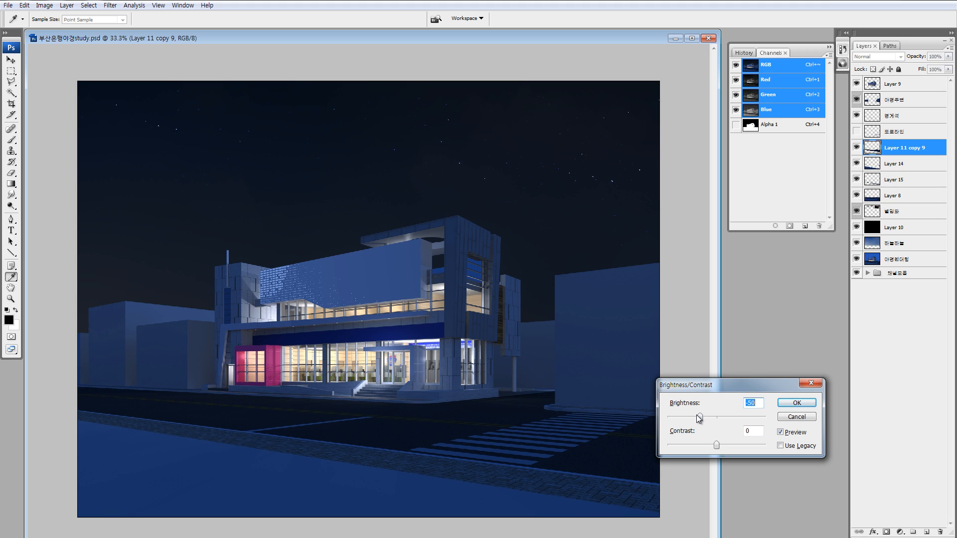
click(734, 417)
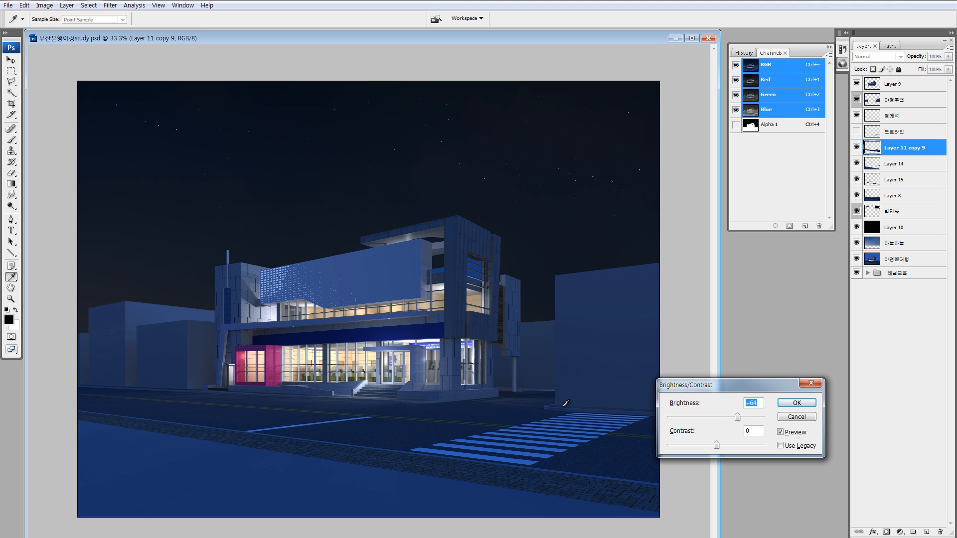
drag(713, 447, 689, 447)
drag(718, 417, 727, 419)
drag(690, 446, 687, 447)
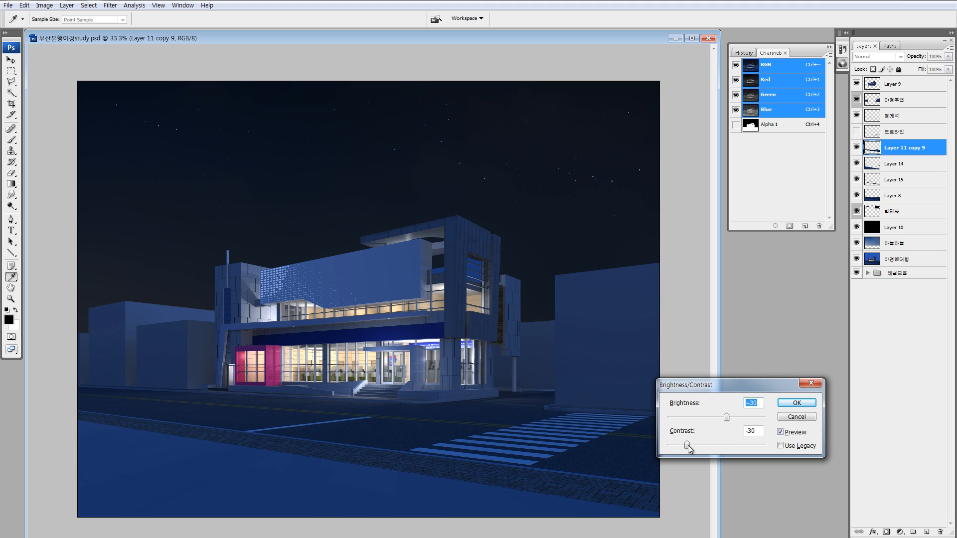
click(786, 405)
drag(399, 392, 504, 455)
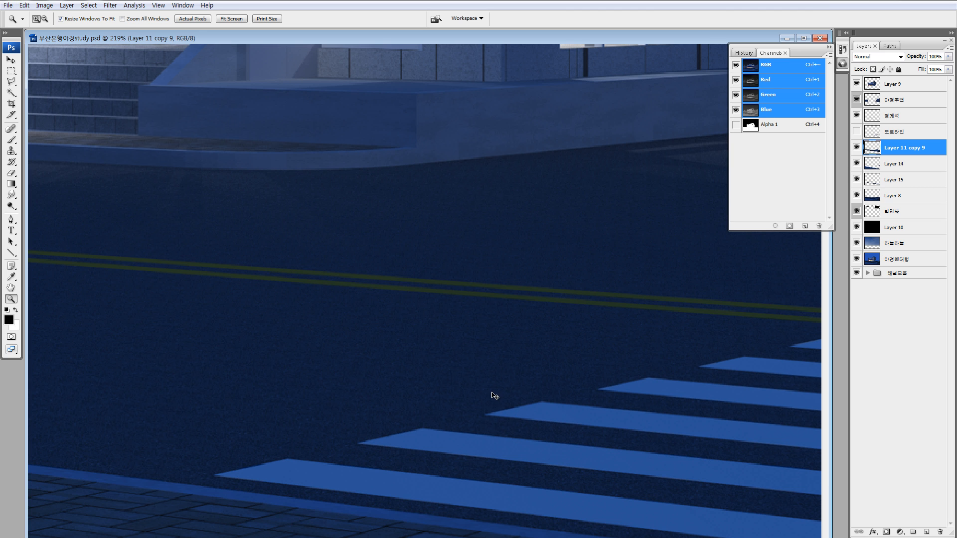
key(ctrl+0)
key(ctrl+minus)
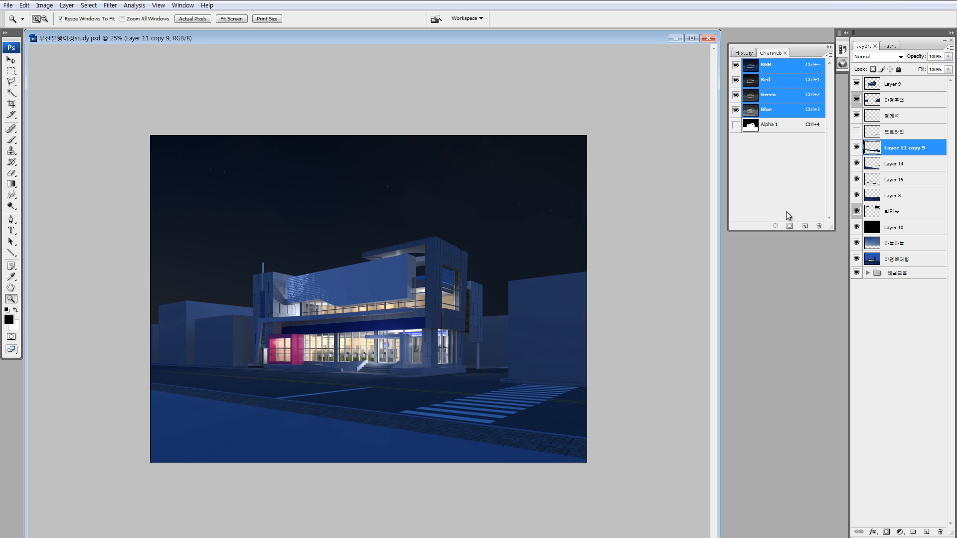
- Show 도로라인 and apply Brightness/Contrast to it with brightness -42
click(856, 132)
click(866, 135)
key(alt+i)
key(a)
key(c)
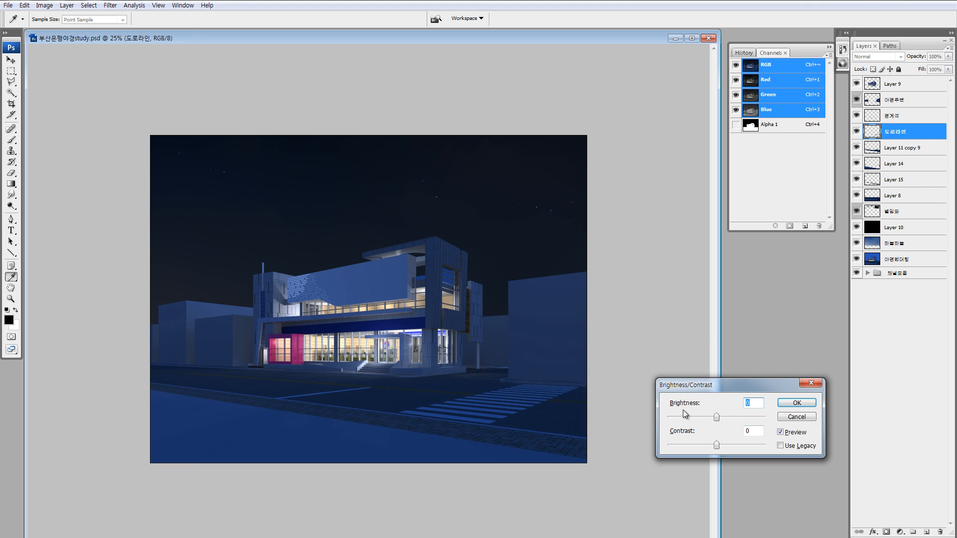
click(692, 419)
click(703, 419)
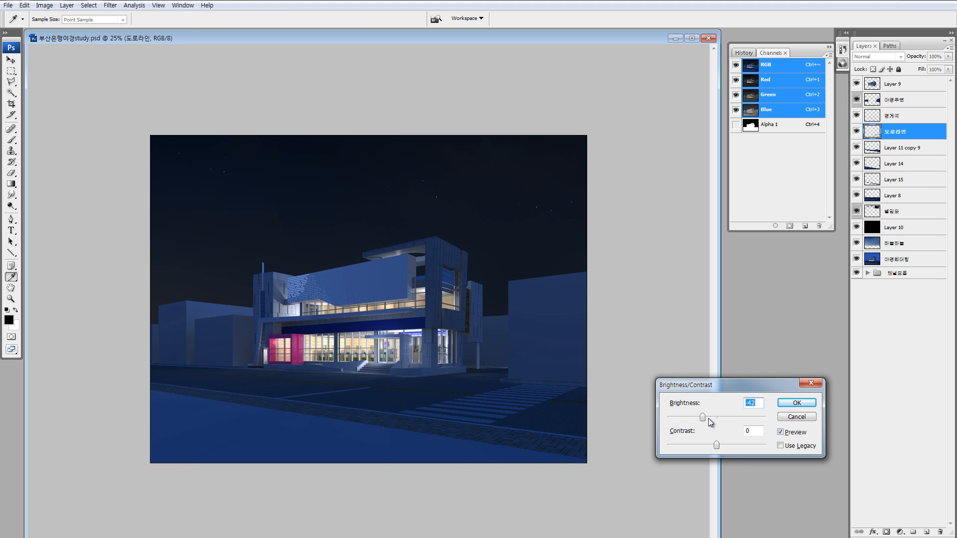
click(796, 402)
- Apply a slight hue shift to 도로라인 with Hue/Saturation
drag(425, 383, 507, 417)
key(ctrl+u)
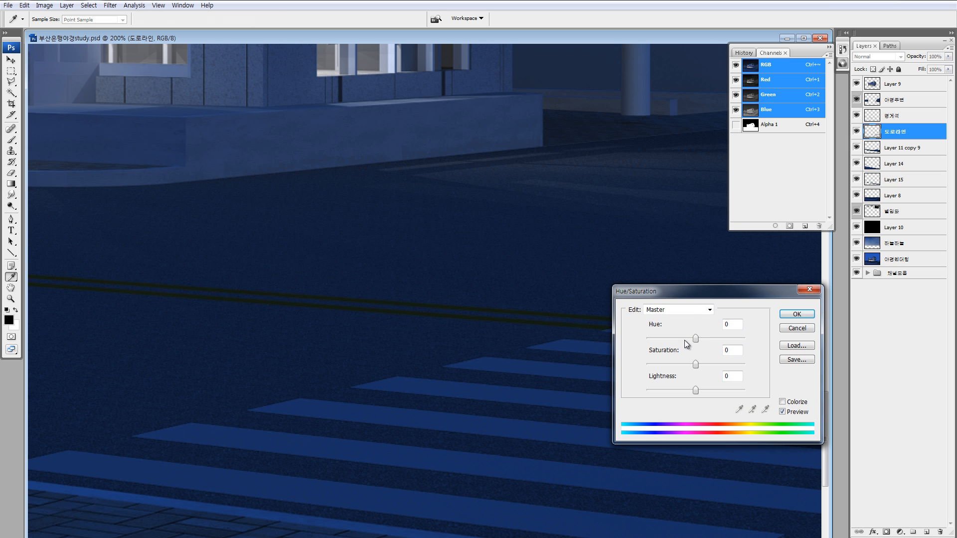
mouse_move(696, 339)
mouse_down()
mouse_move(709, 344)
mouse_move(694, 339)
mouse_up()
key(Return)
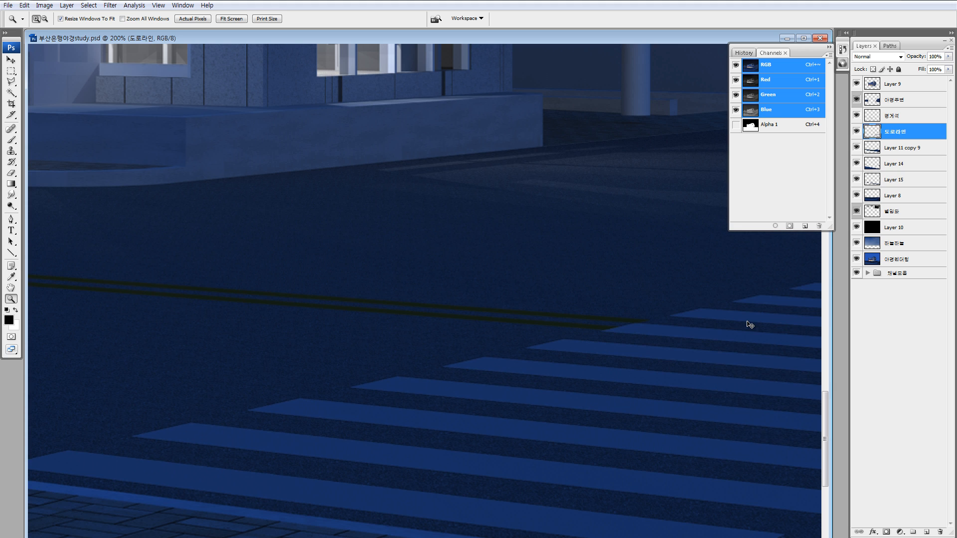
- Isolate Layer 1 of the 채널모음 group, show the 도로라인 layer over it, and select the green centre-line areas
key(ctrl+0)
key(ctrl+minus)
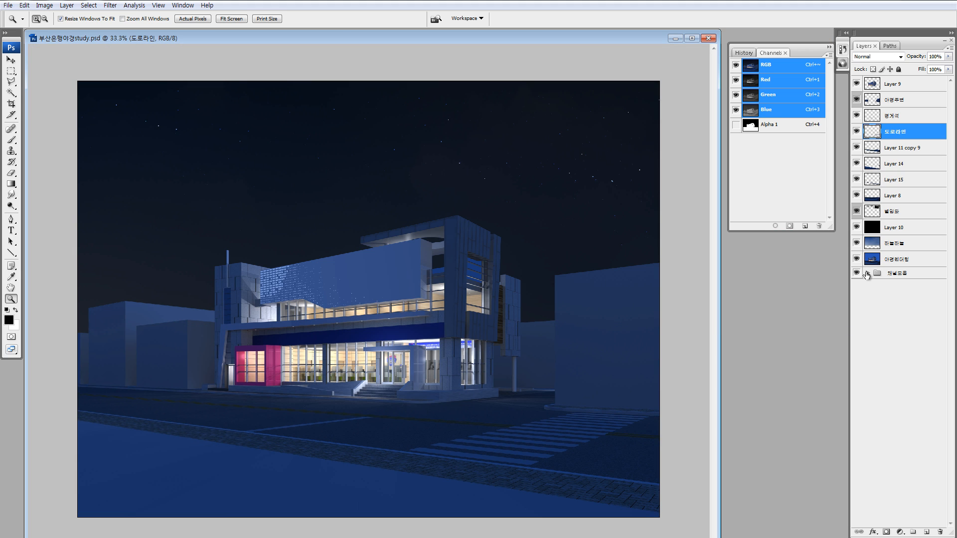
click(868, 273)
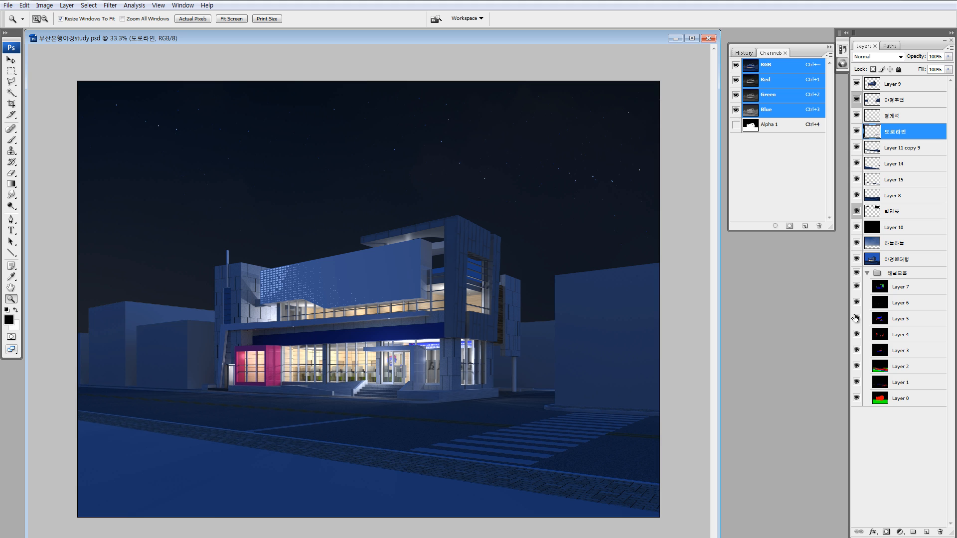
alt+click(856, 381)
click(856, 131)
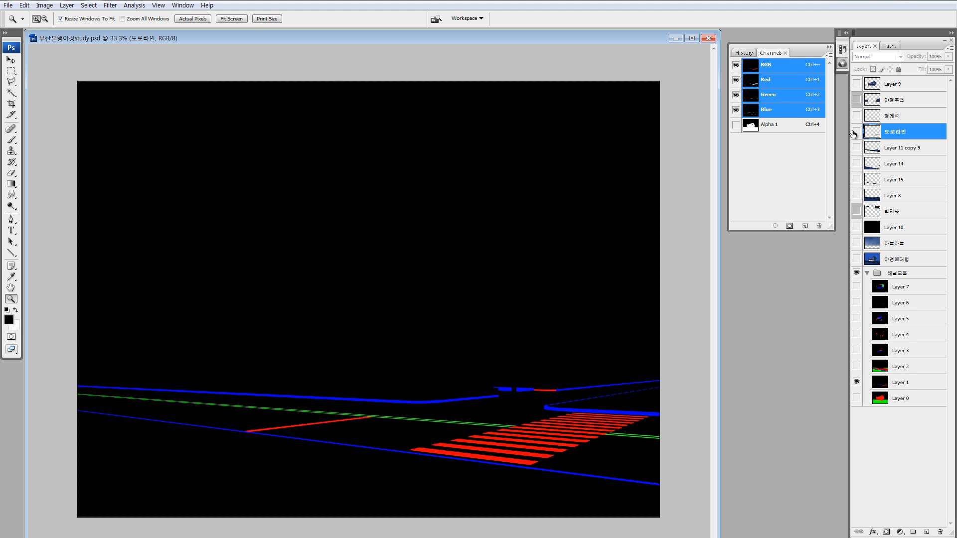
ctrl+click(875, 134)
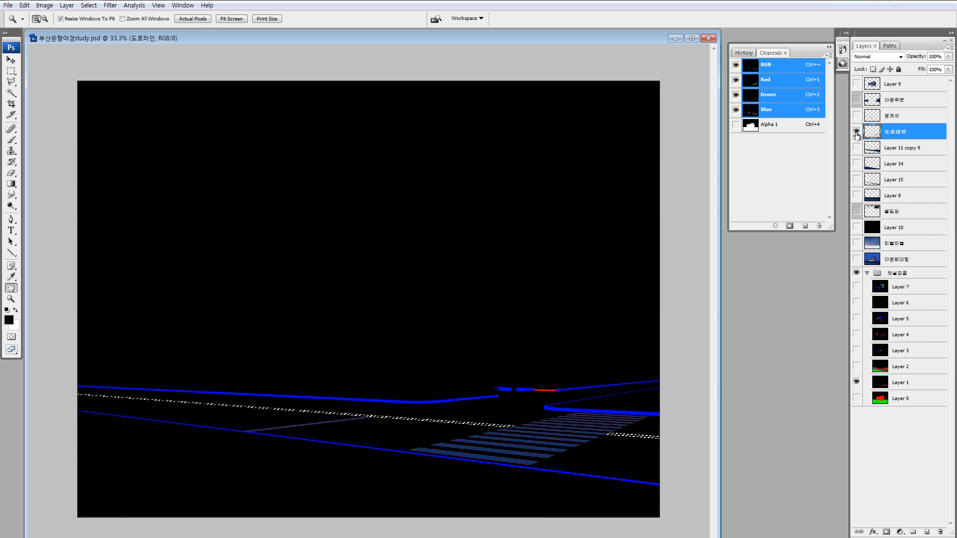
- Show the 도로라인 layer on its own, and restore the visibility of all other layers
double_click(862, 138)
key(Escape)
right_click(859, 139)
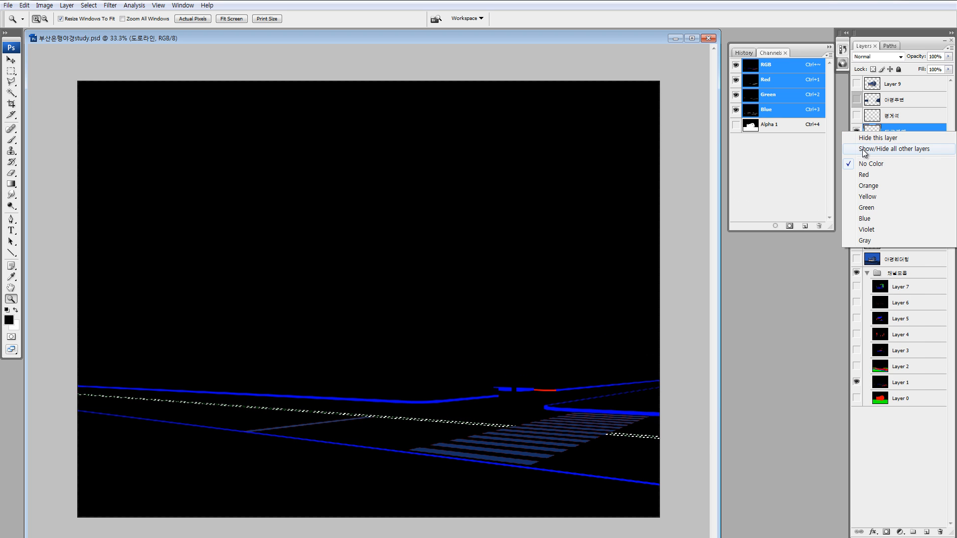
click(862, 148)
right_click(859, 142)
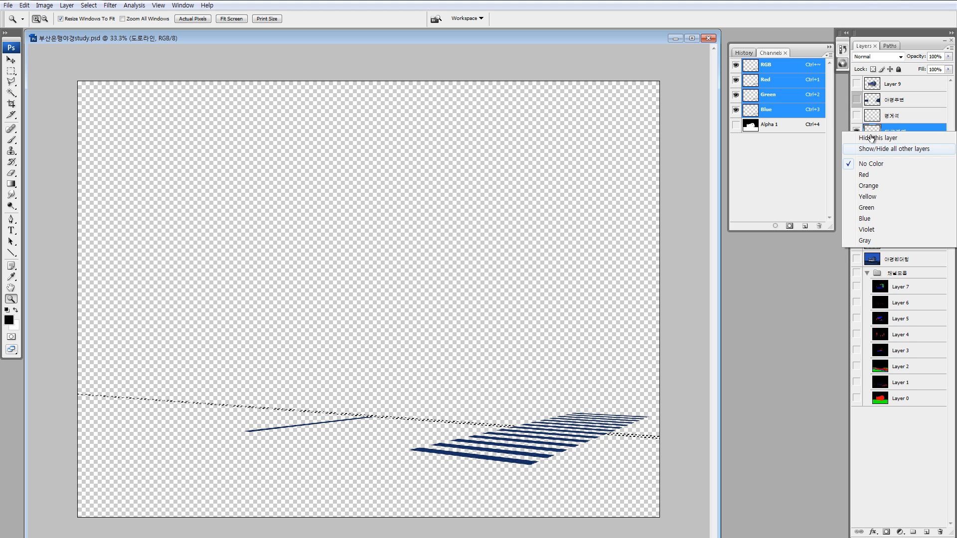
click(863, 148)
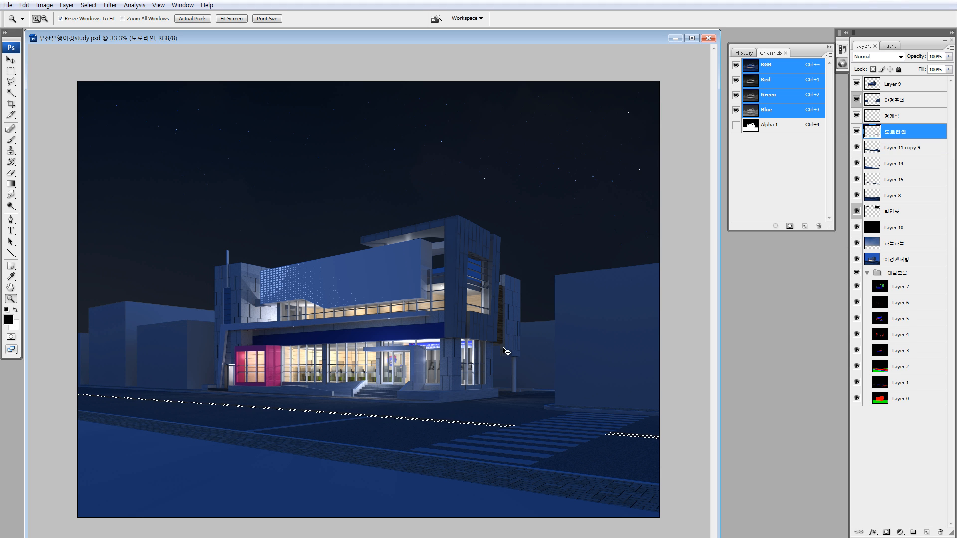
- Raise the brightness of the road's yellow centre lines on the 도로라인 layer with Brightness/Contrast, and compare before and after
key(ctrl+d)
key(alt+i)
key(a)
key(c)
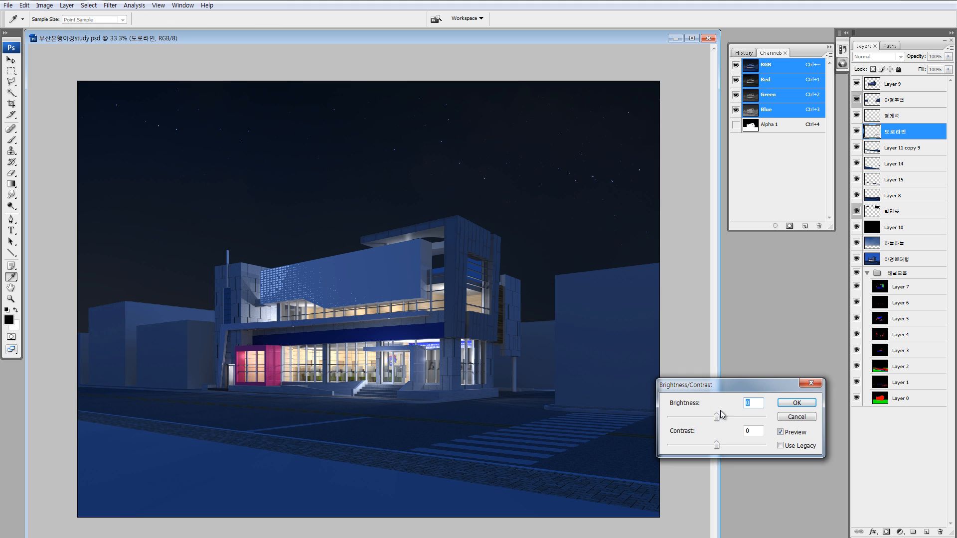
drag(728, 418, 738, 420)
click(782, 405)
drag(346, 407, 392, 440)
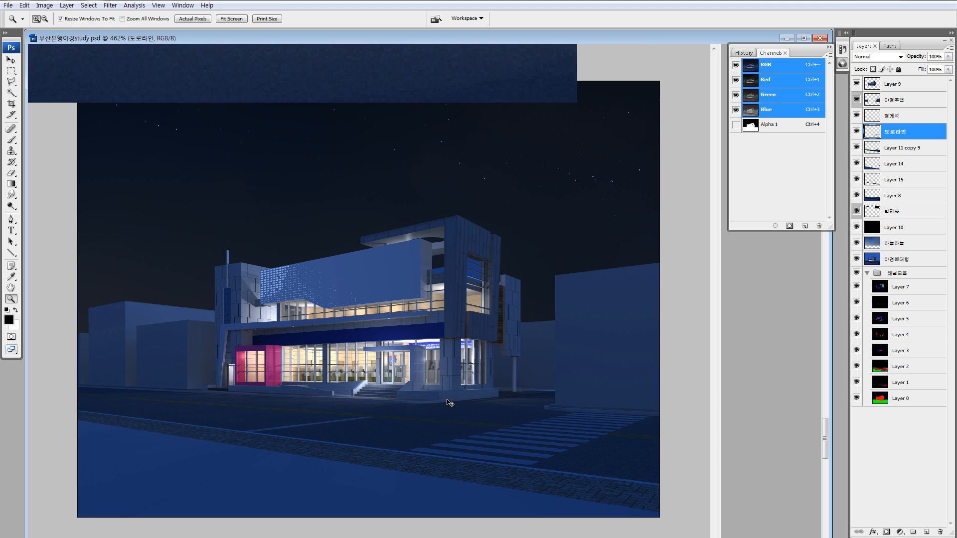
key(ctrl+z)
key(ctrl+z)
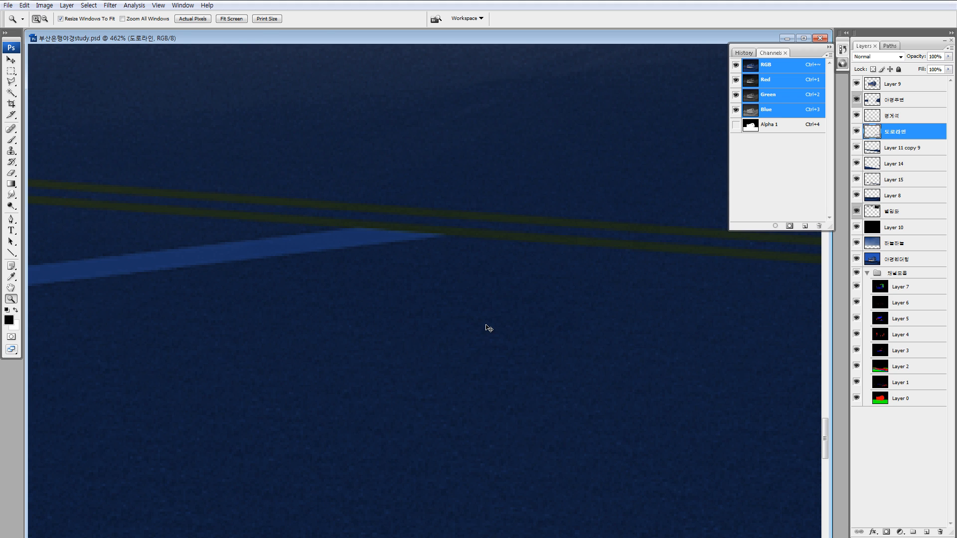
- Shrink the night document's window to a 25% view, move it aside, and switch to 부산은행주경study.psd
key(ctrl+0)
key(ctrl+minus)
key(ctrl+minus)
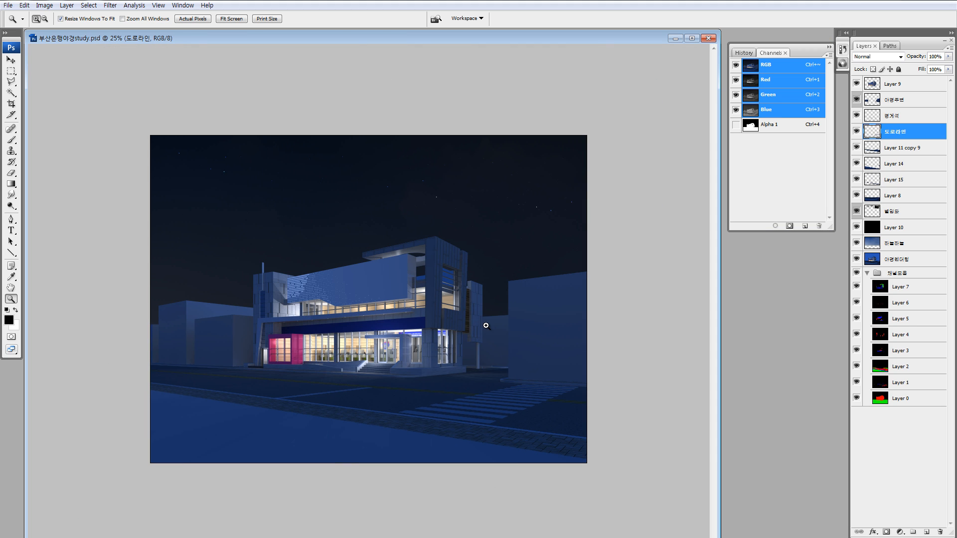
key(alt+bracketright)
click(870, 132)
key(ctrl+minus)
key(ctrl+plus)
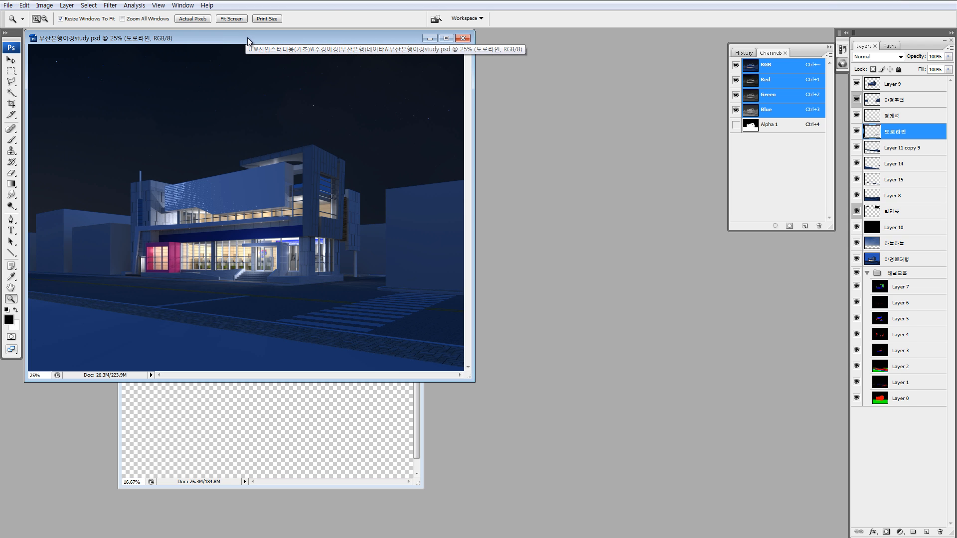
key(v)
drag(247, 40, 505, 73)
click(175, 201)
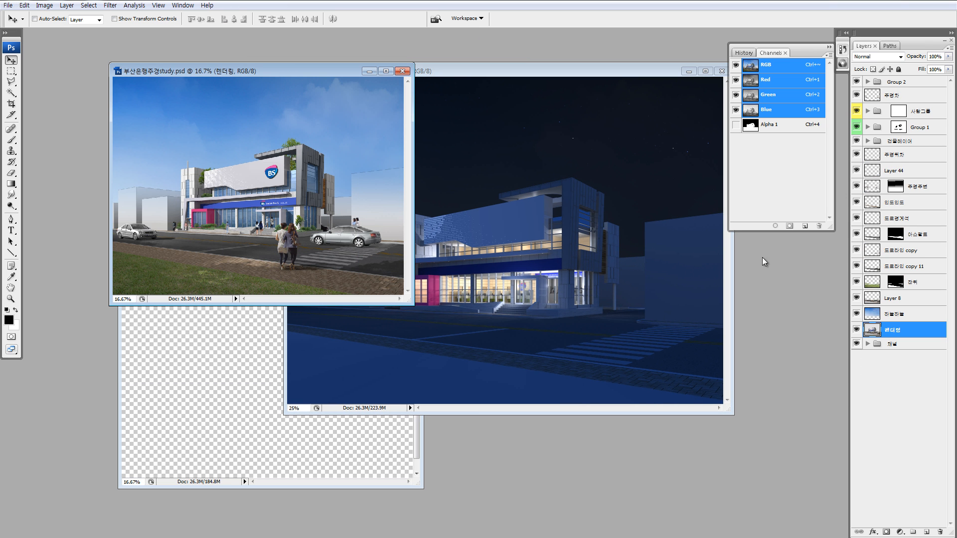
- Copy the masked 아스팔트 layer from the daytime file into 부산은행야경study.psd, directly above the 도로라인 layer
click(875, 236)
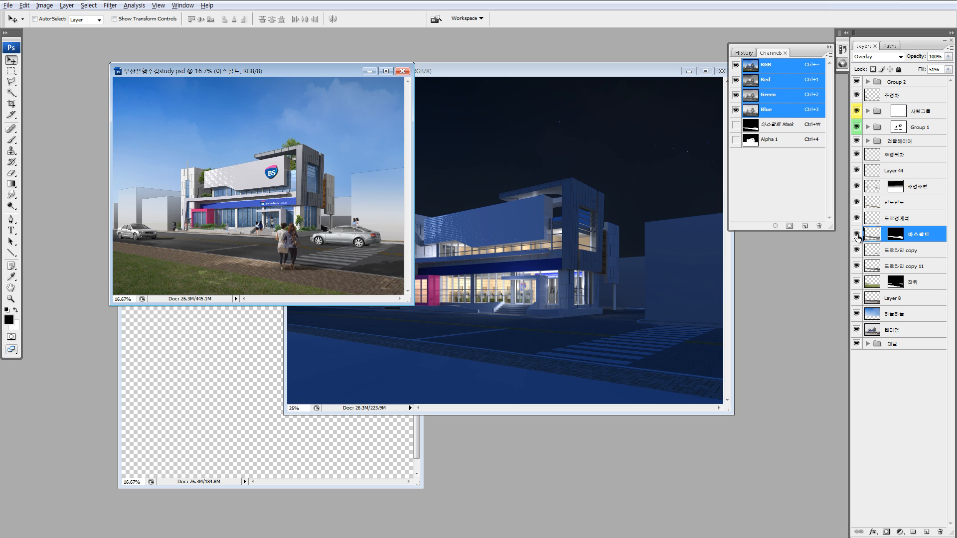
alt+click(856, 234)
alt+click(856, 234)
click(605, 256)
- Try the Normal blending mode on the 아스팔트 layer over the road, and undo it
key(z)
drag(520, 303, 608, 368)
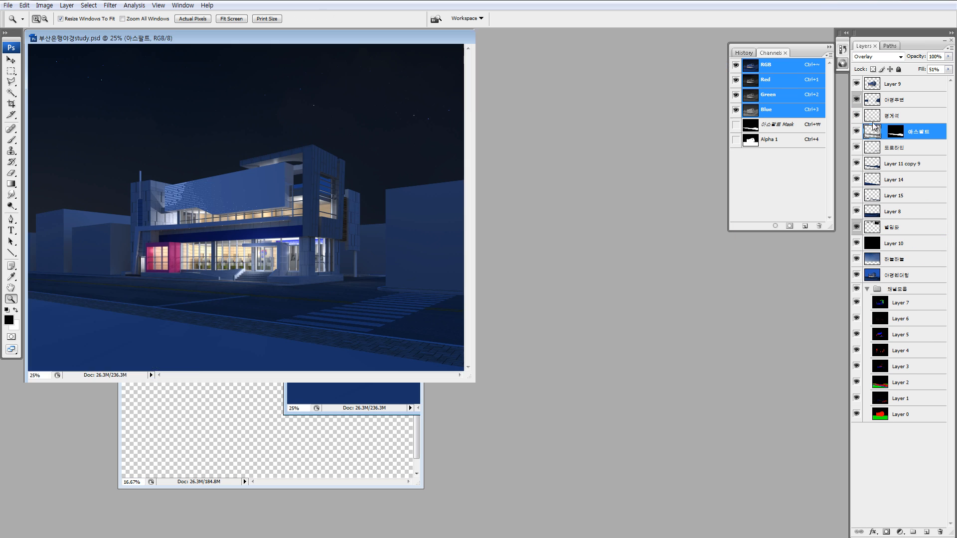
click(879, 57)
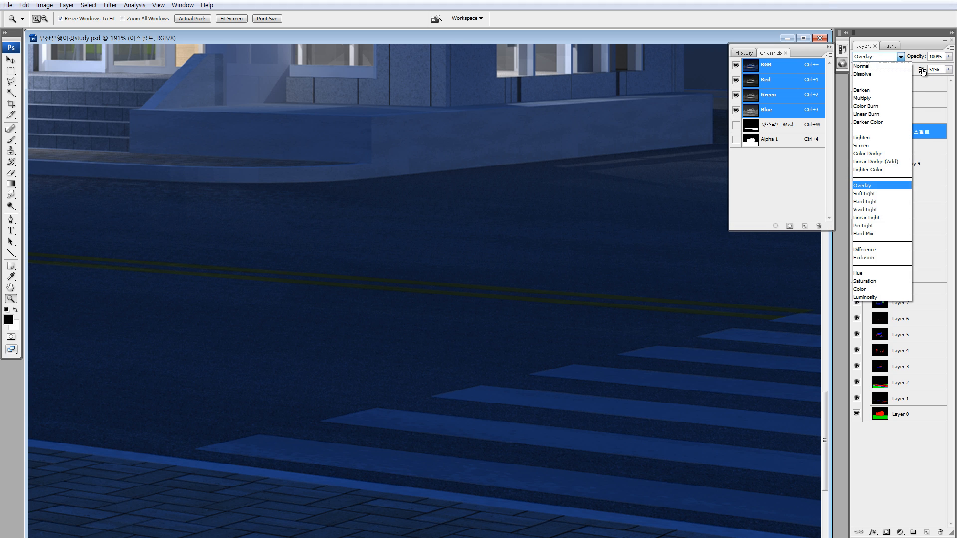
click(920, 68)
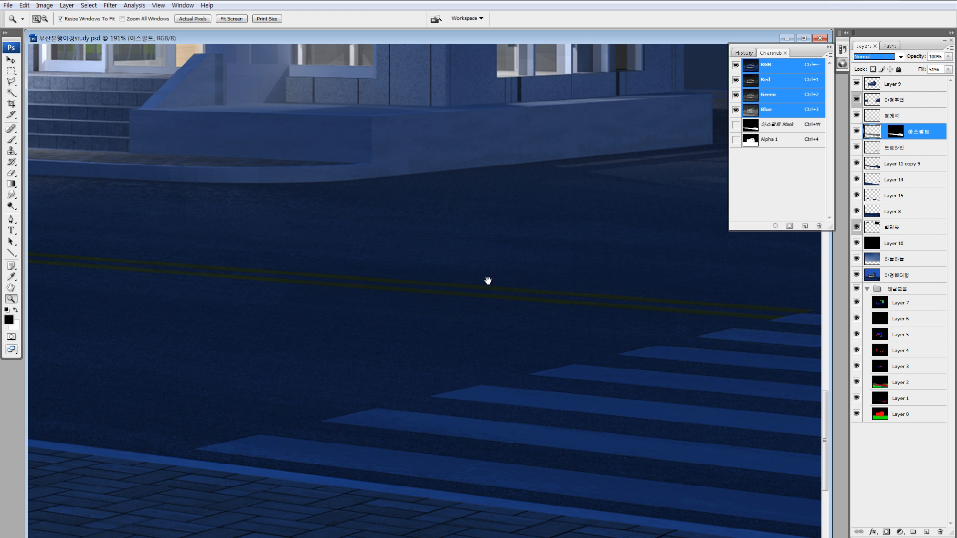
drag(488, 281, 473, 262)
key(ctrl+z)
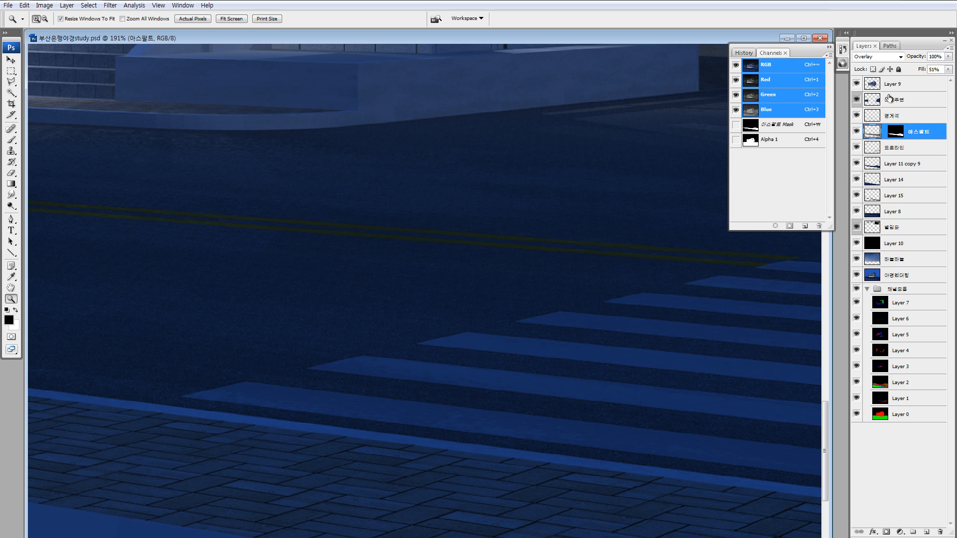
- Compare the road surface near the crosswalk with the 아스팔트 layer hidden and shown
click(618, 226)
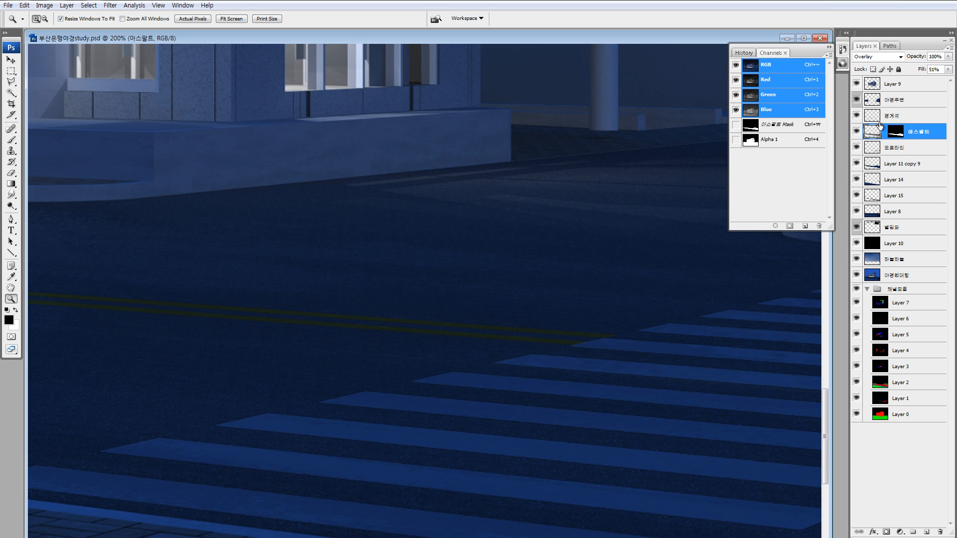
click(855, 133)
click(855, 133)
click(855, 133)
scroll(554, 299, down, 5)
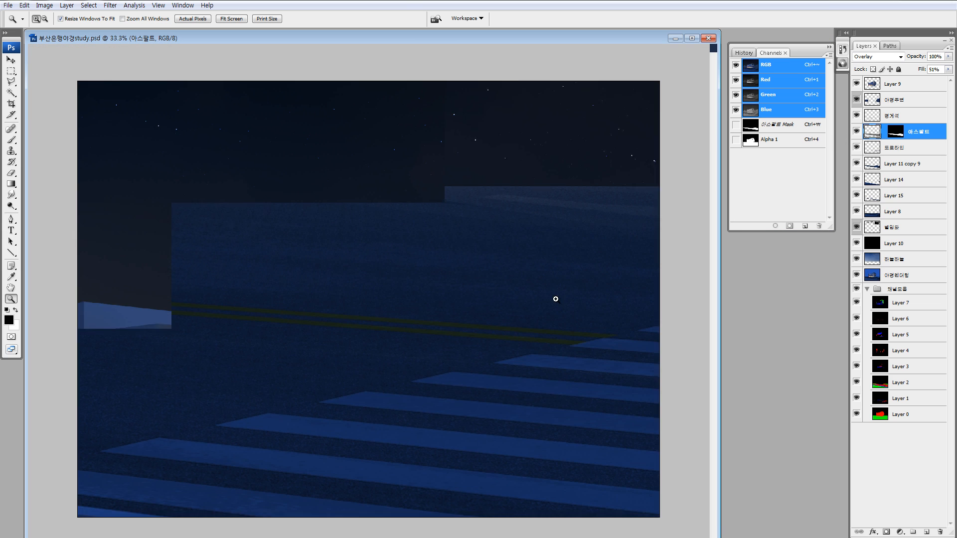
- Switch to 부산은행주경study.psd and delete its 아스팔트 layer
key(v)
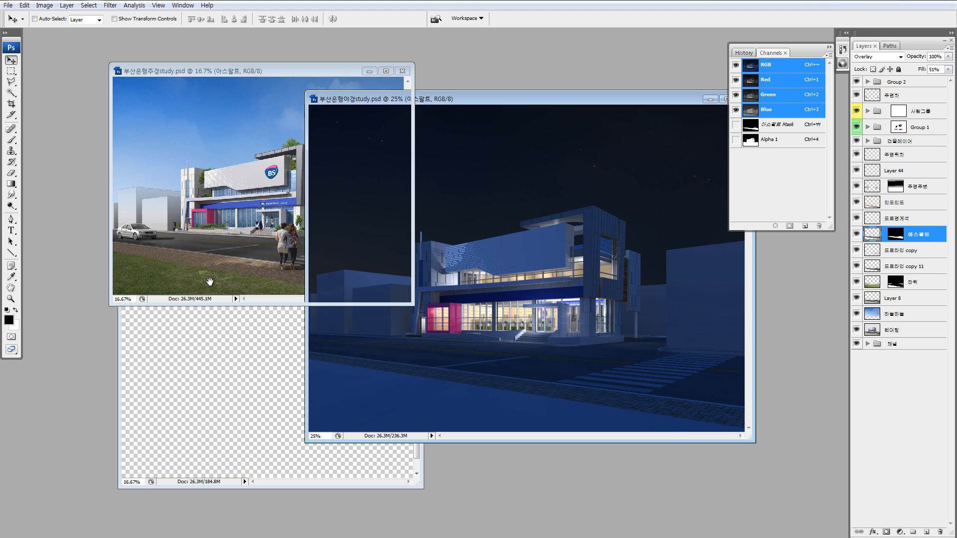
click(210, 283)
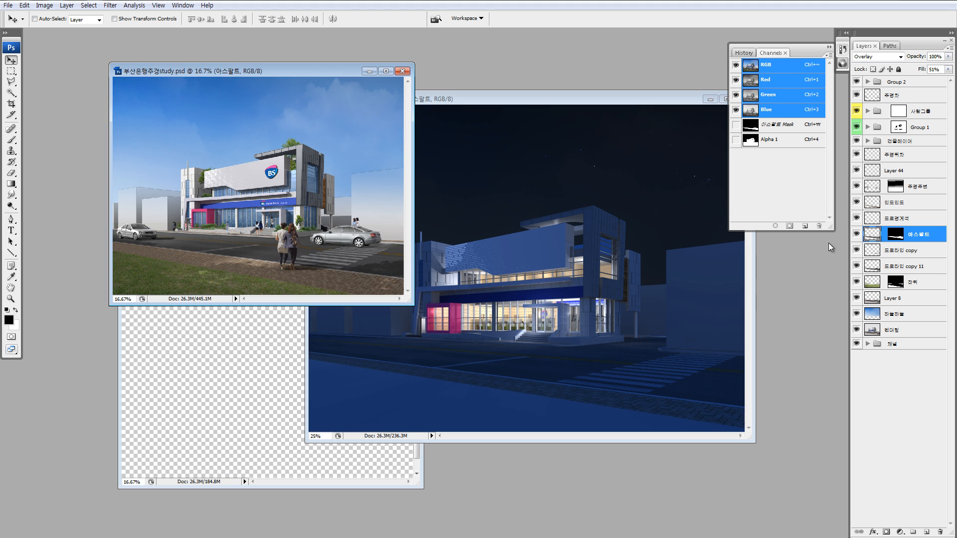
key(Delete)
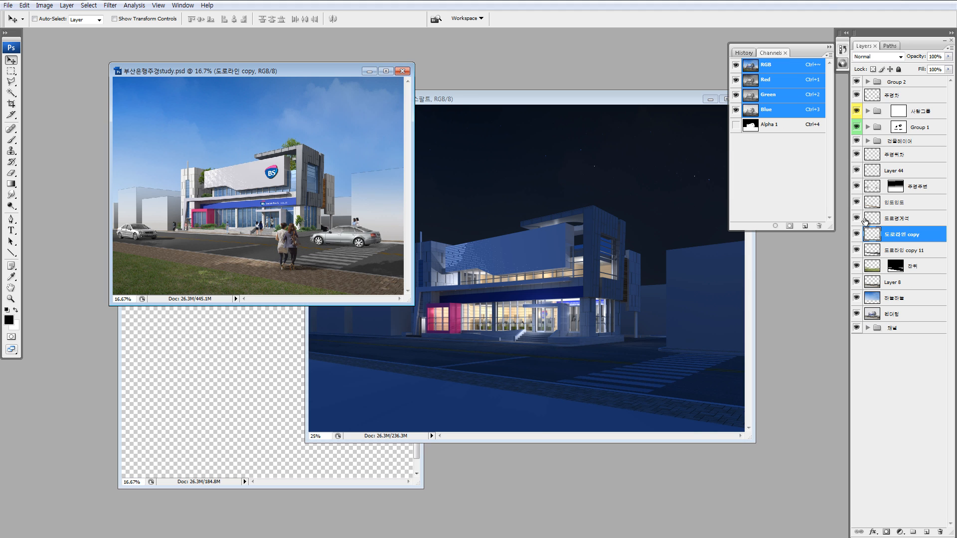
- View the daytime file's 도로경계석 layer in isolation, restore the other layers, and return to the night document
click(867, 220)
alt+click(856, 219)
alt+click(856, 219)
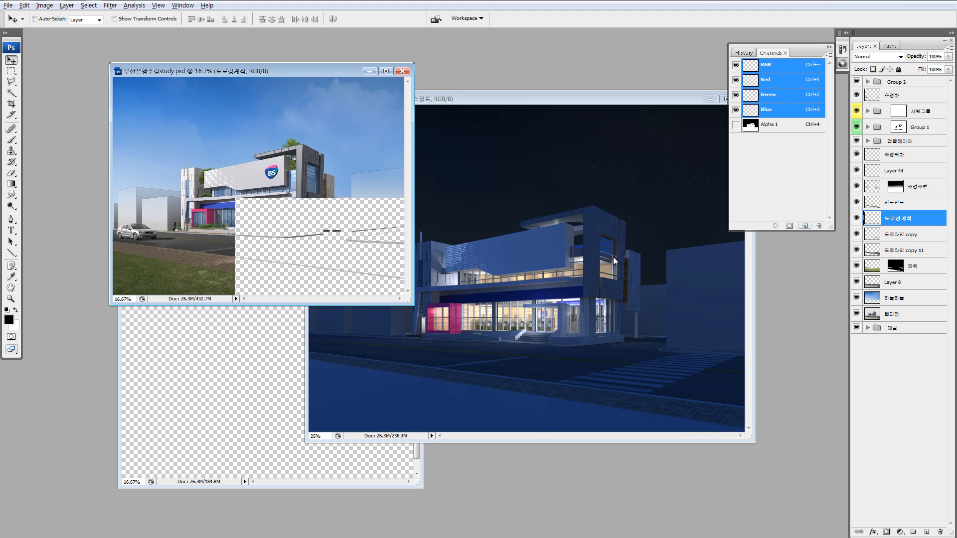
click(669, 307)
- Darken the kerb in front of the building by lowering the 경계석 layer's brightness with Brightness/Contrast
key(z)
drag(528, 322, 599, 366)
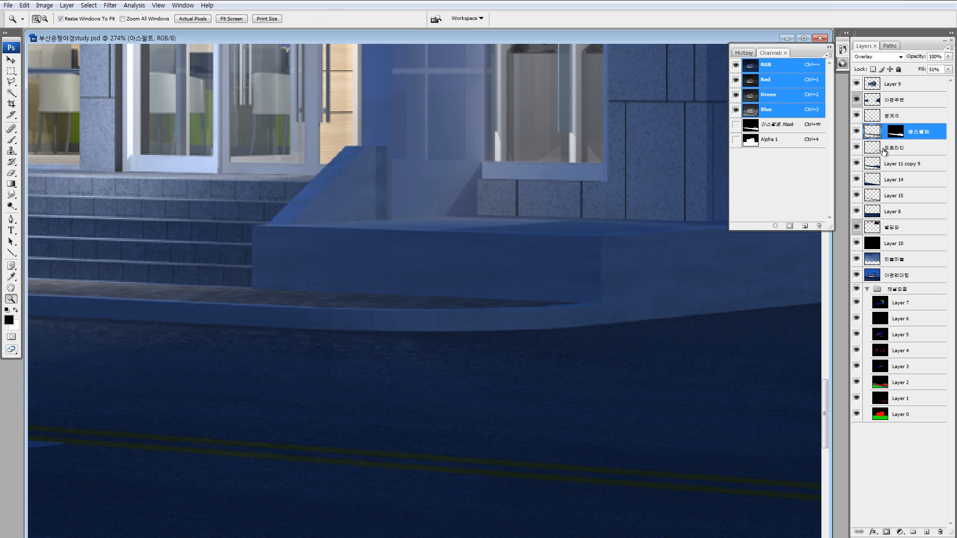
click(876, 118)
key(alt+i)
key(a)
key(c)
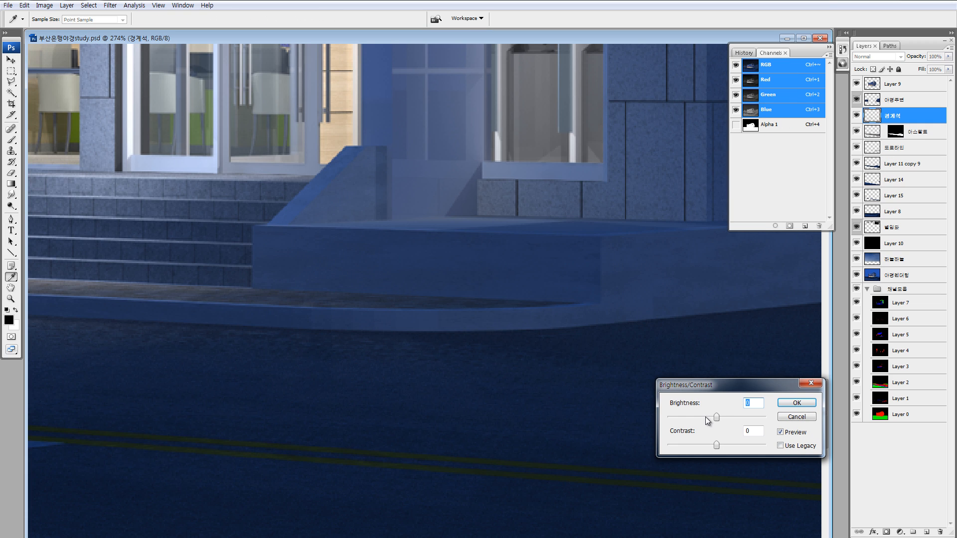
click(705, 416)
click(786, 404)
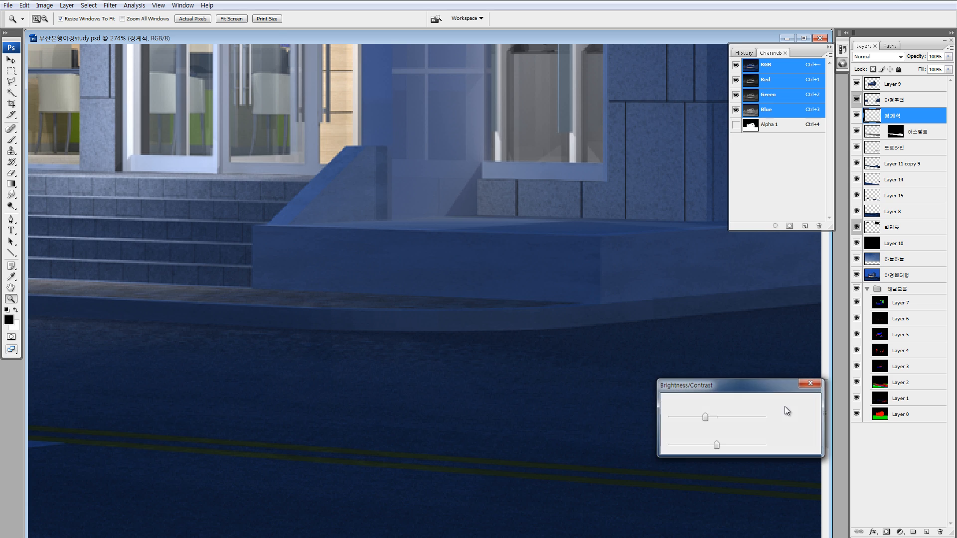
- Inspect the kerb along the brick sidewalk, and darken the 경계석 layer again with a Brightness of -24
key(ctrl+0)
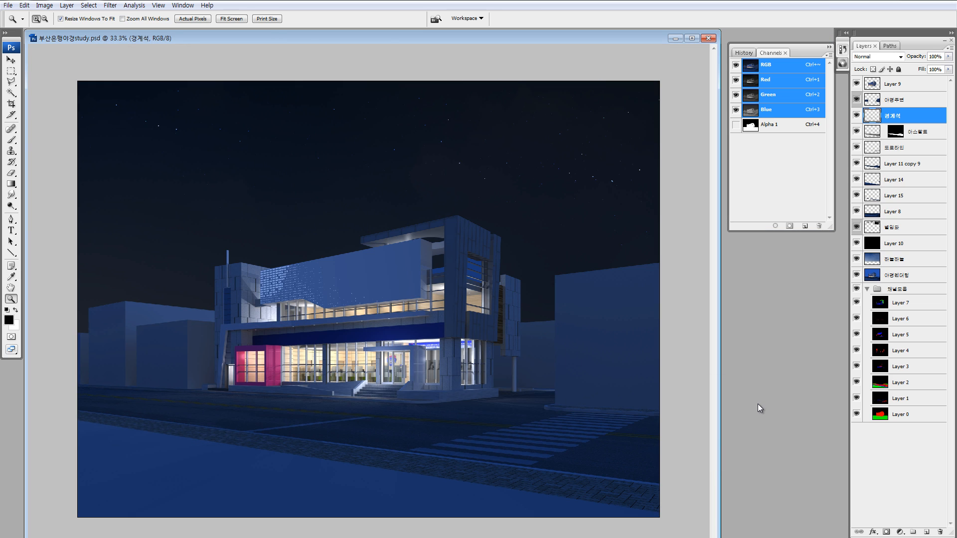
drag(352, 450, 392, 442)
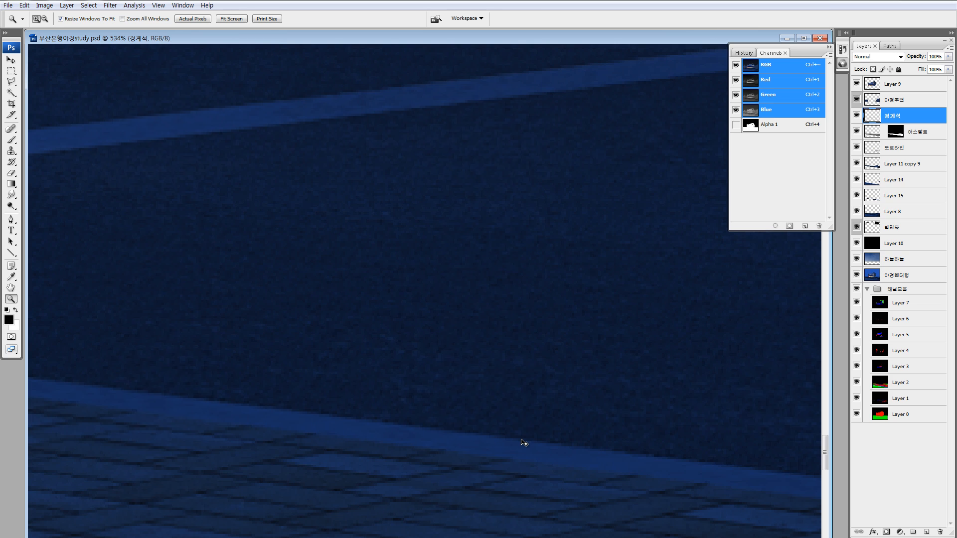
key(alt+i)
key(a)
key(c)
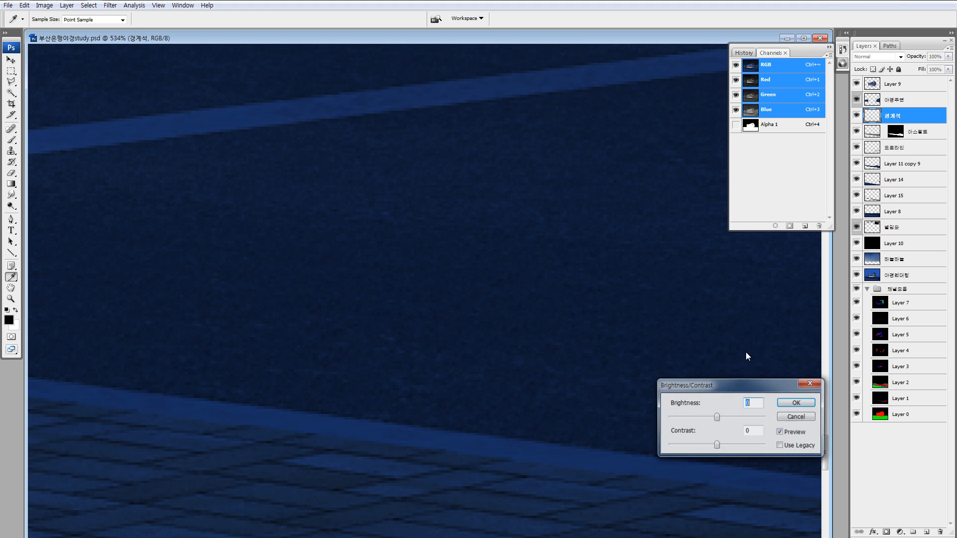
drag(715, 417, 710, 418)
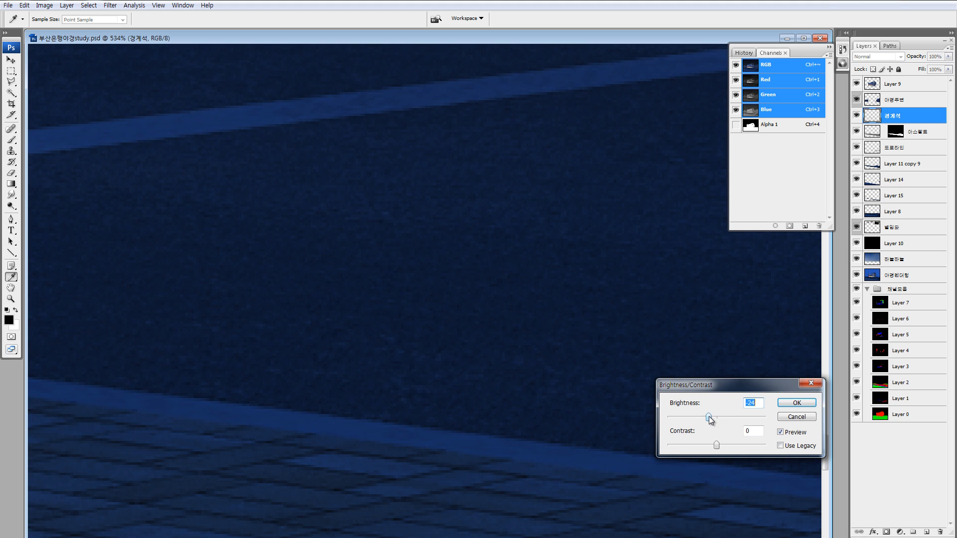
click(797, 403)
key(ctrl+0)
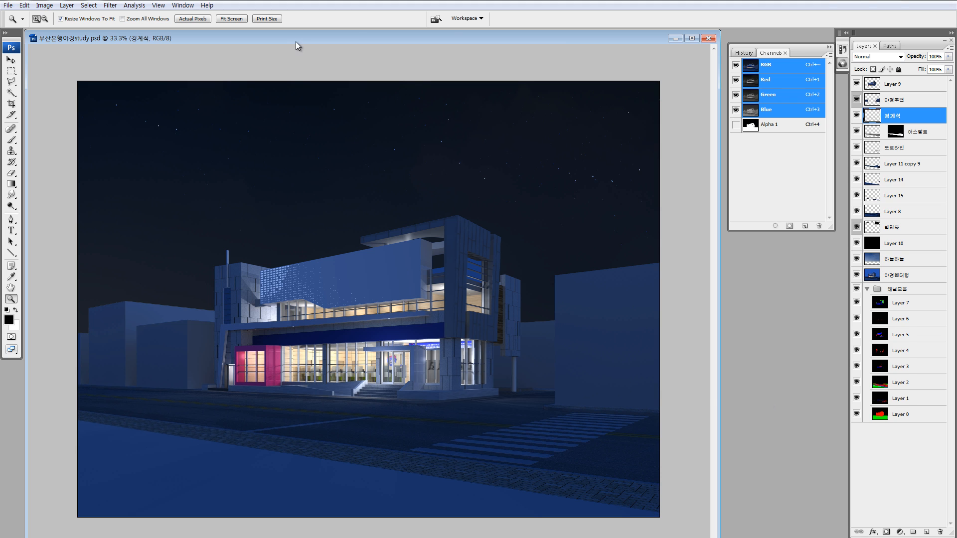
- Copy the 인도인도 sidewalk layer from 부산은행주경study.psd into the night document, directly above the 경계석 layer
drag(300, 39, 455, 39)
click(171, 270)
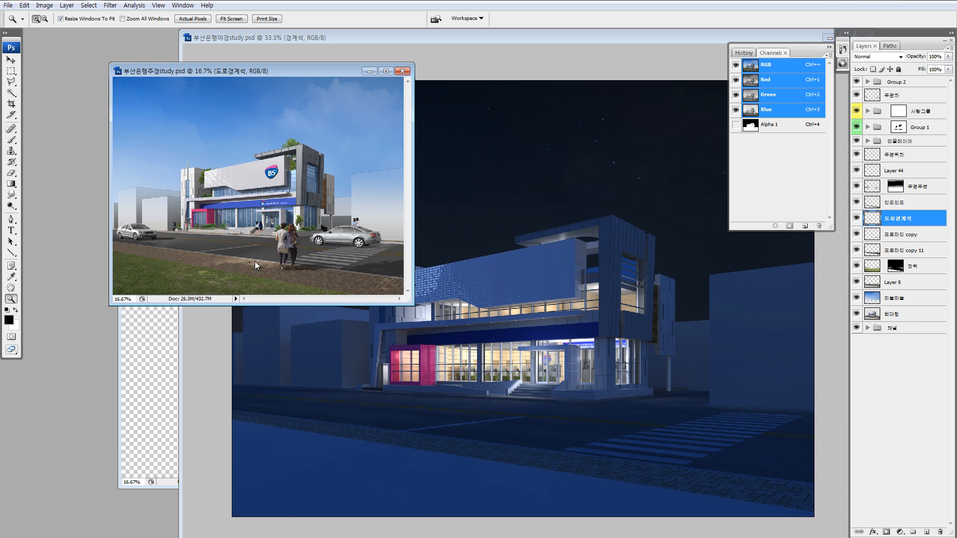
click(576, 303)
click(157, 263)
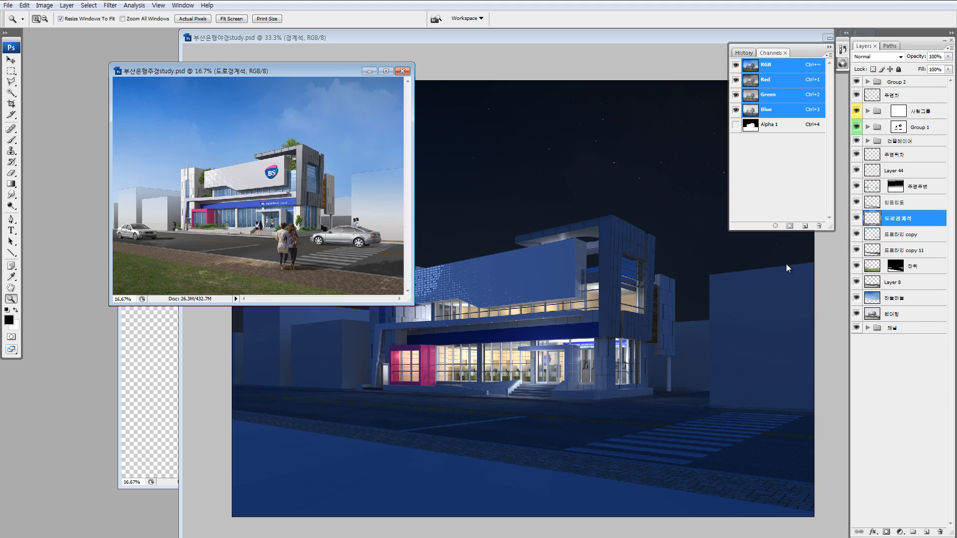
click(872, 208)
click(857, 204)
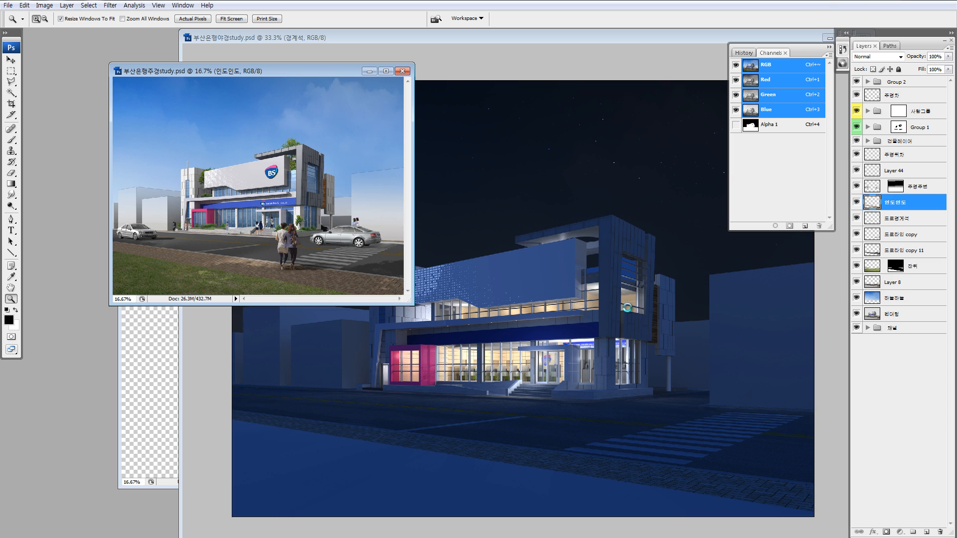
click(674, 315)
- Outline the far sidewalk strips across the road with the Polygonal Lasso, delete them from the 인도인도 layer, and deselect
key(l)
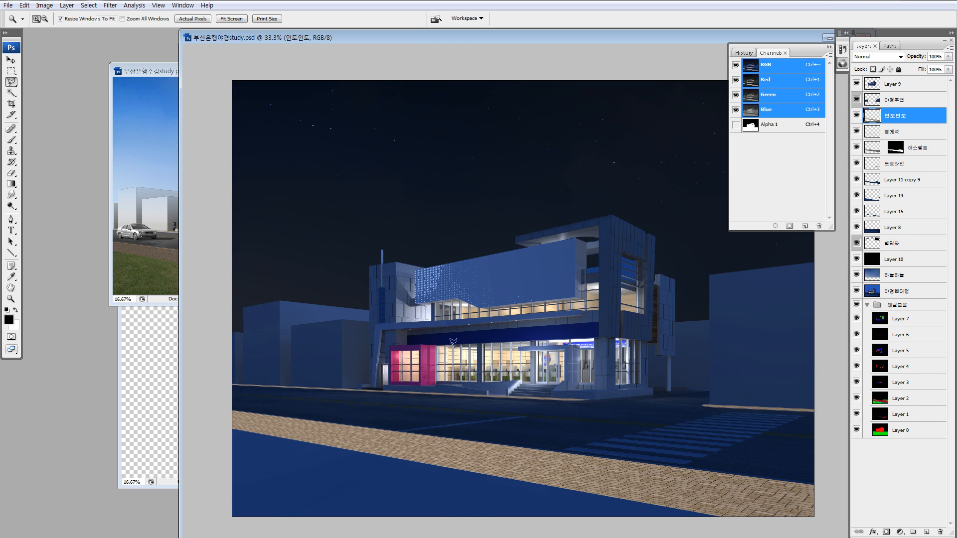
click(394, 331)
click(216, 345)
click(194, 394)
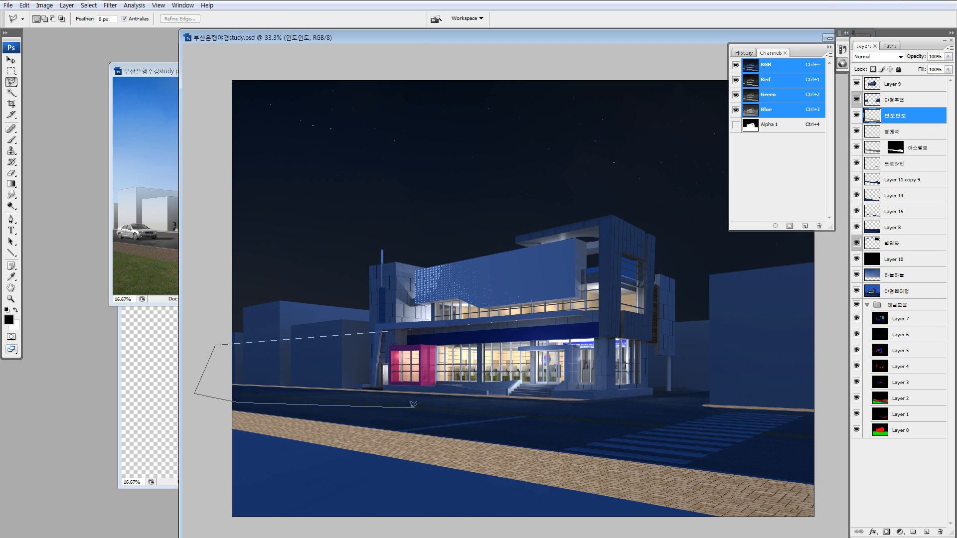
click(834, 339)
double_click(765, 353)
key(Delete)
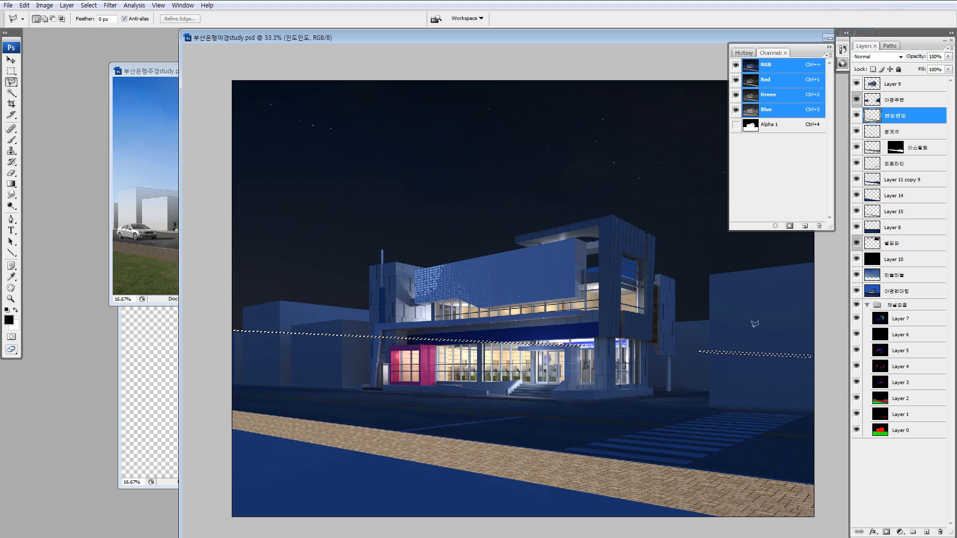
key(ctrl+d)
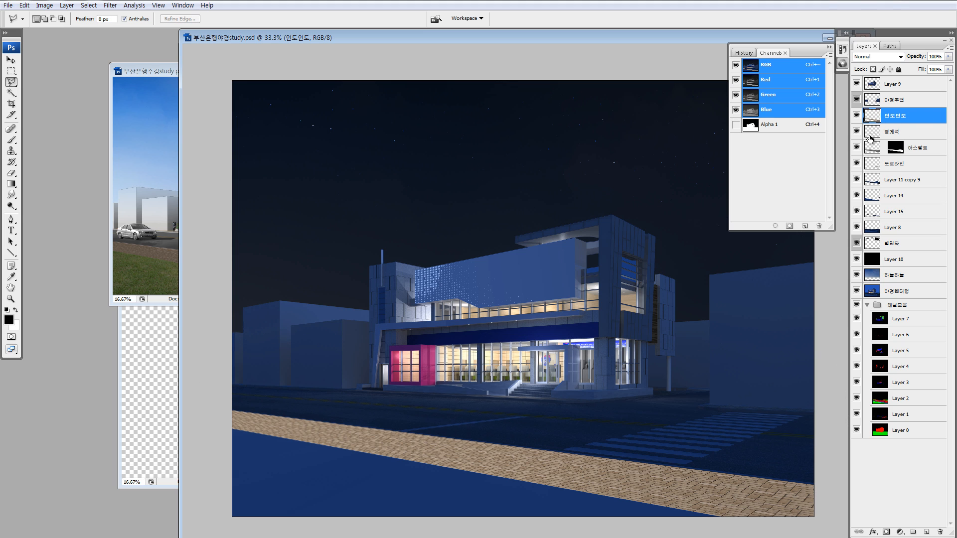
- Check Layer 15 in isolation, restore the other layers, and move Layer 15 directly below the 인도인도 layer
alt+click(856, 212)
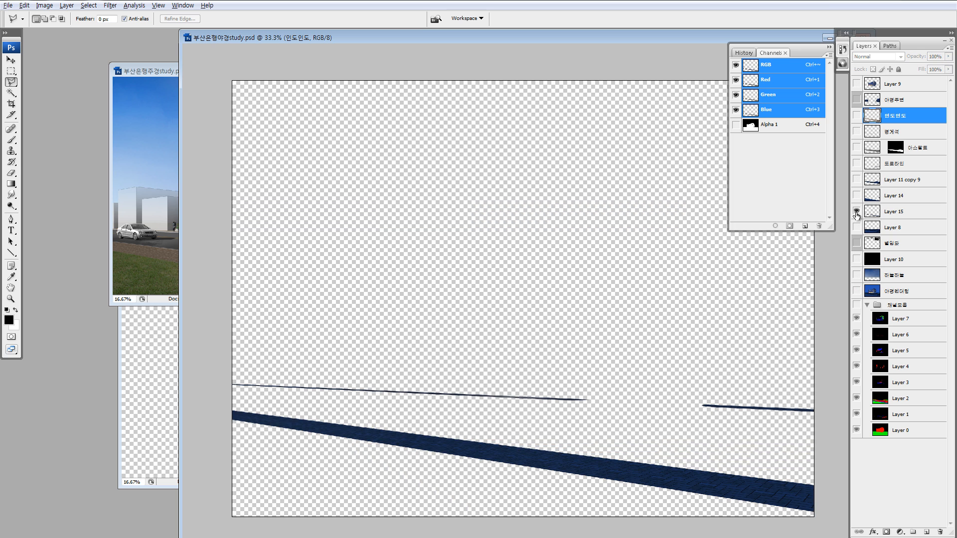
alt+click(857, 213)
click(873, 211)
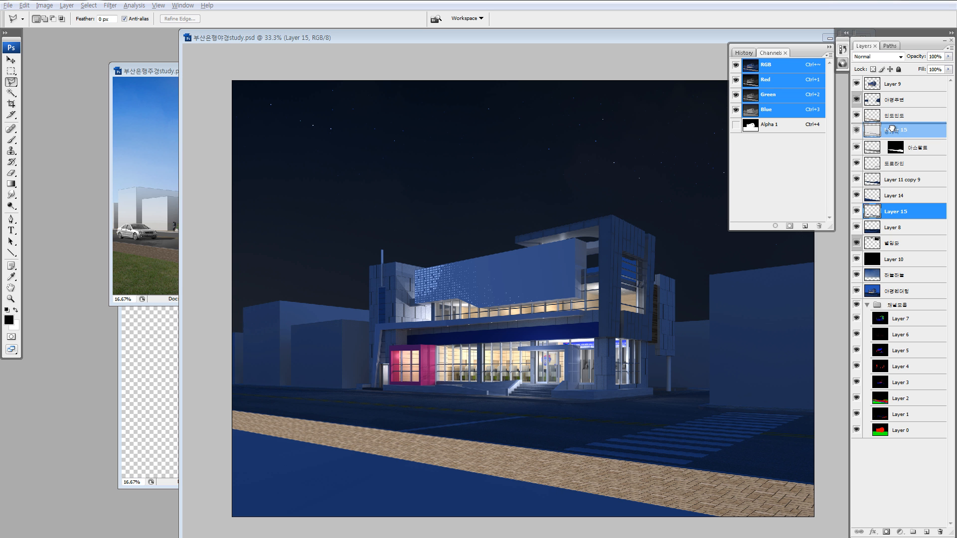
drag(873, 134, 872, 133)
- Isolate Layer 15, lasso its wide near sidewalk band, and cut it out so only the far strips remain
alt+click(856, 133)
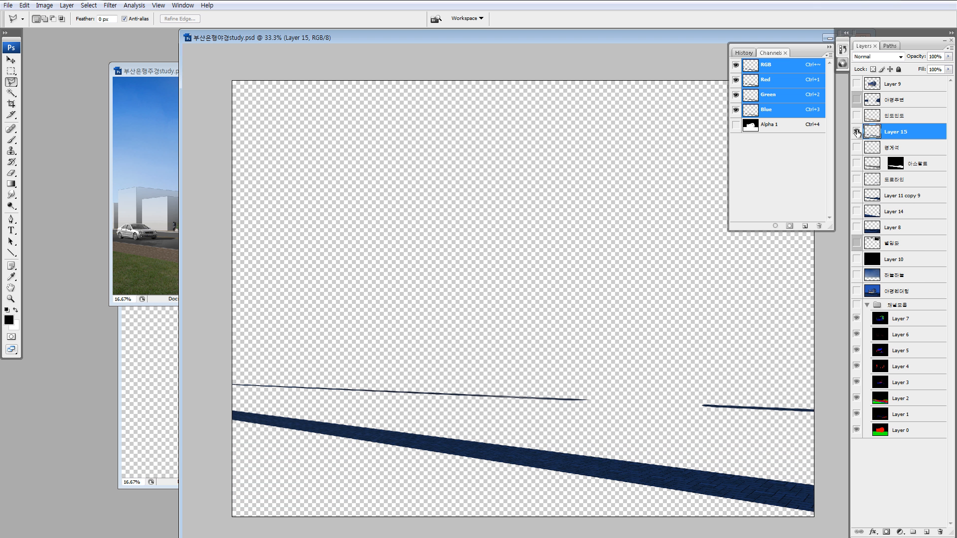
click(733, 425)
click(217, 401)
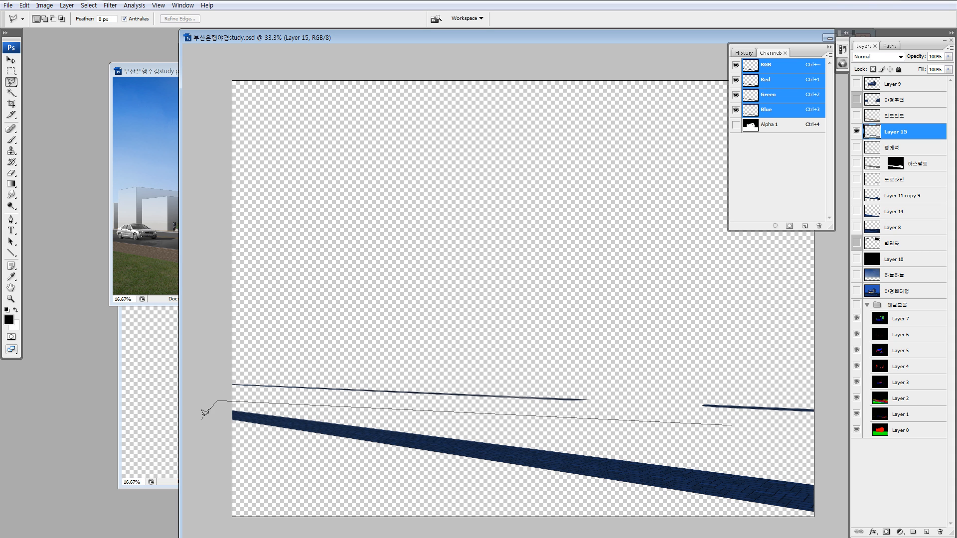
click(199, 432)
click(252, 471)
click(837, 524)
double_click(820, 462)
drag(782, 483, 728, 482)
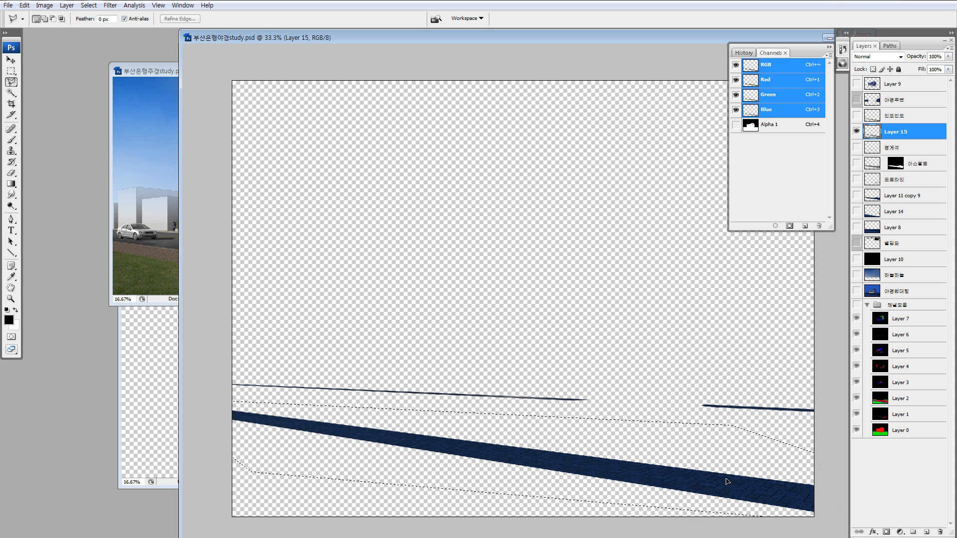
key(ctrl+x)
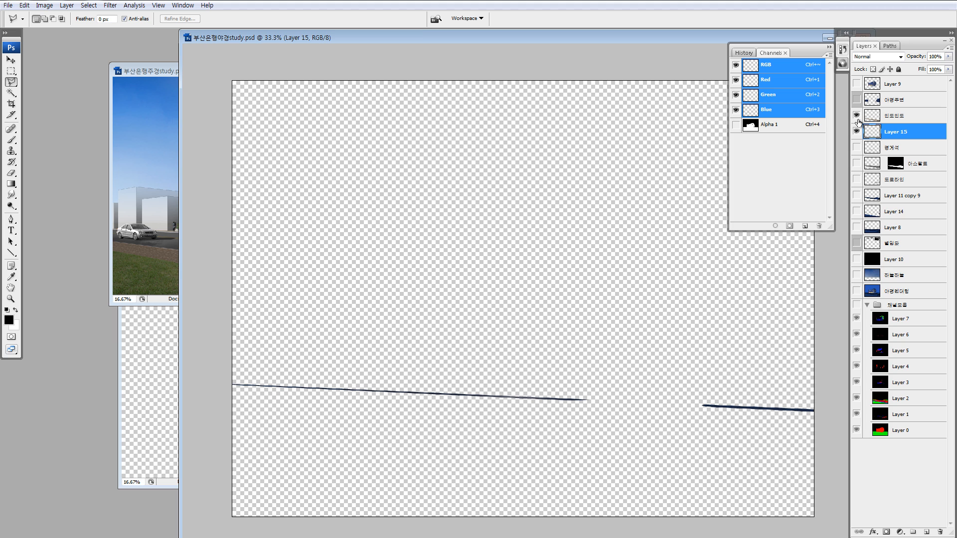
- Merge the 인도인도 layer with Layer 15 and make all the other layers visible again
shift+click(871, 116)
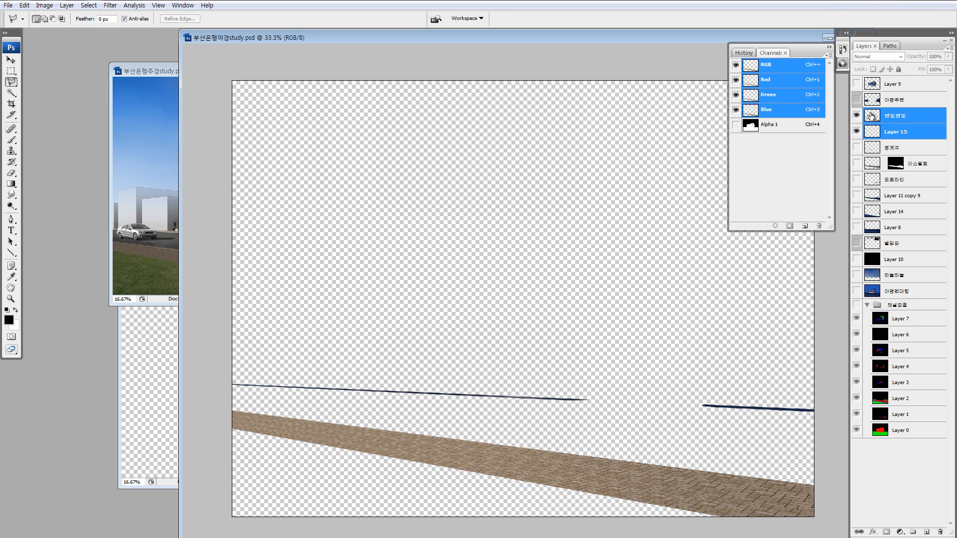
key(ctrl+e)
right_click(856, 116)
click(859, 131)
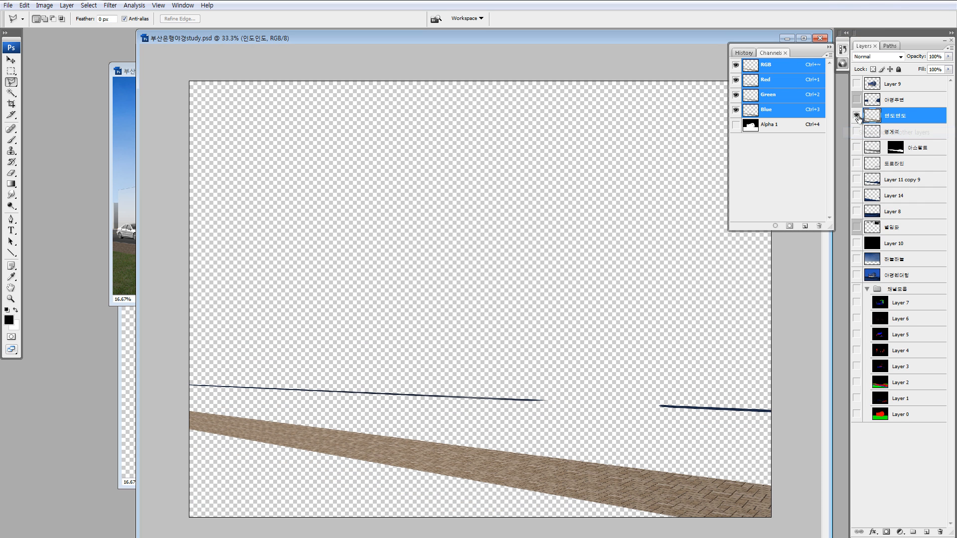
right_click(856, 116)
click(862, 130)
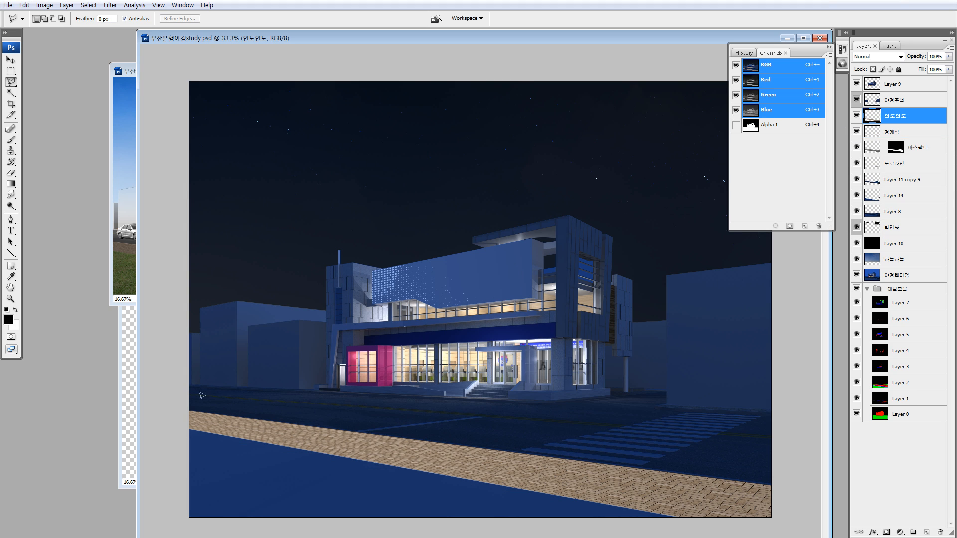
- Lasso the near brick sidewalk on the 인도인도 layer and strongly lower its brightness with Brightness/Contrast
click(169, 396)
click(801, 458)
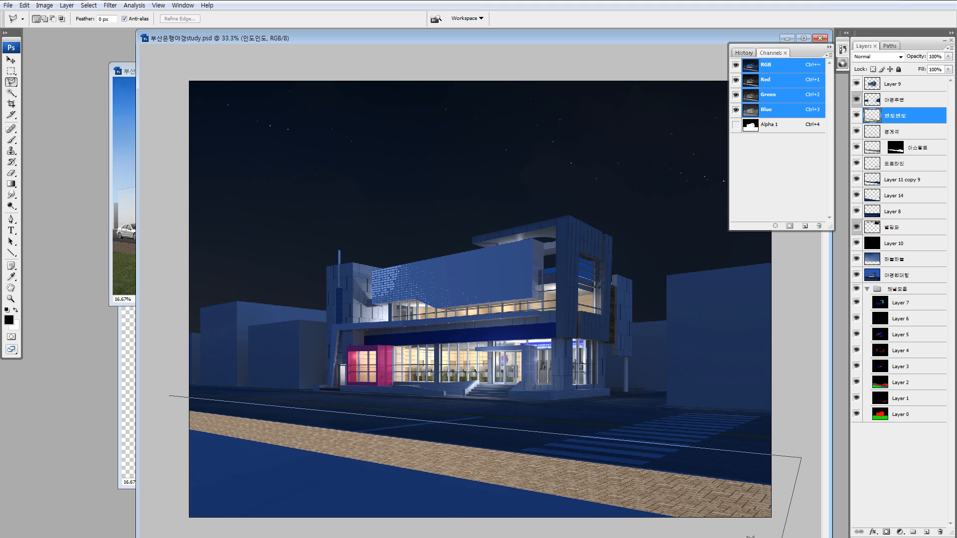
click(155, 494)
double_click(140, 409)
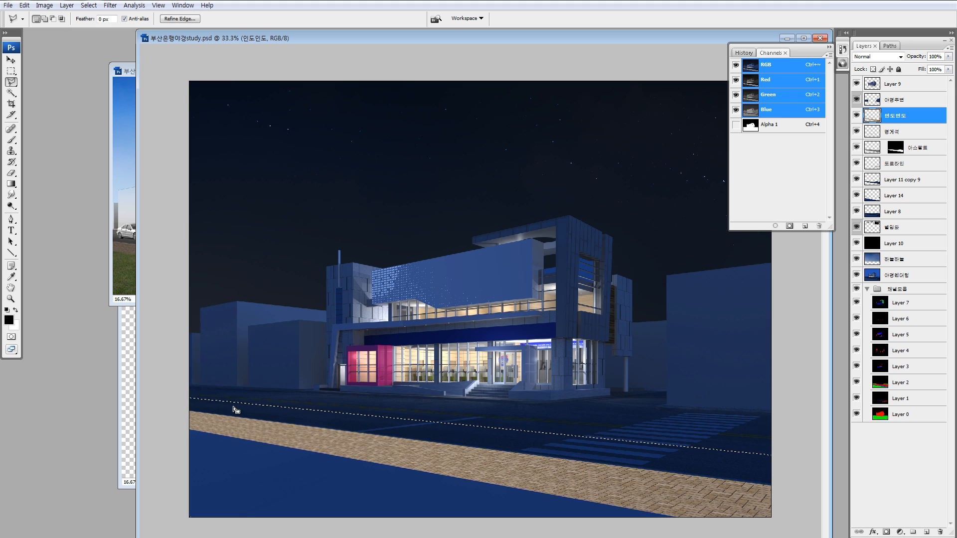
key(ctrl+d)
key(alt+i)
key(a)
key(c)
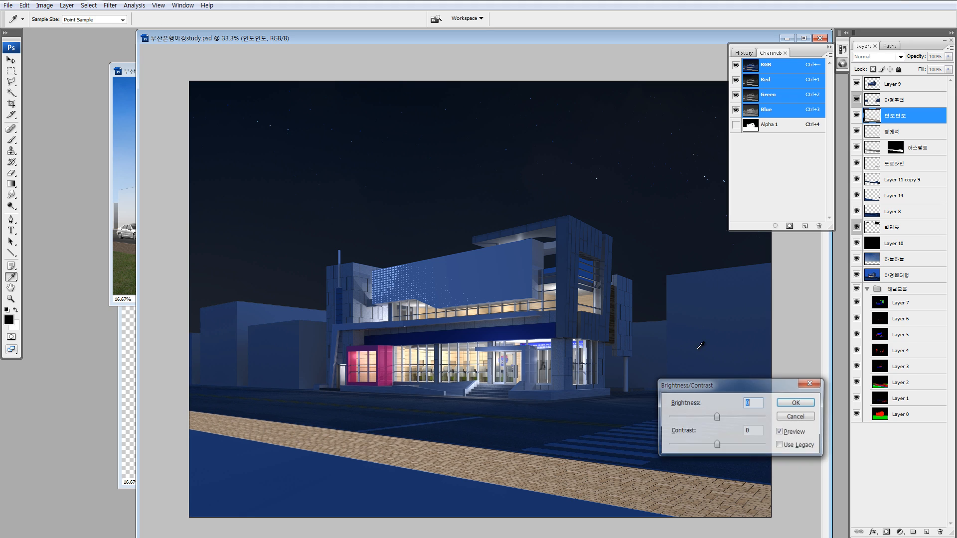
click(696, 419)
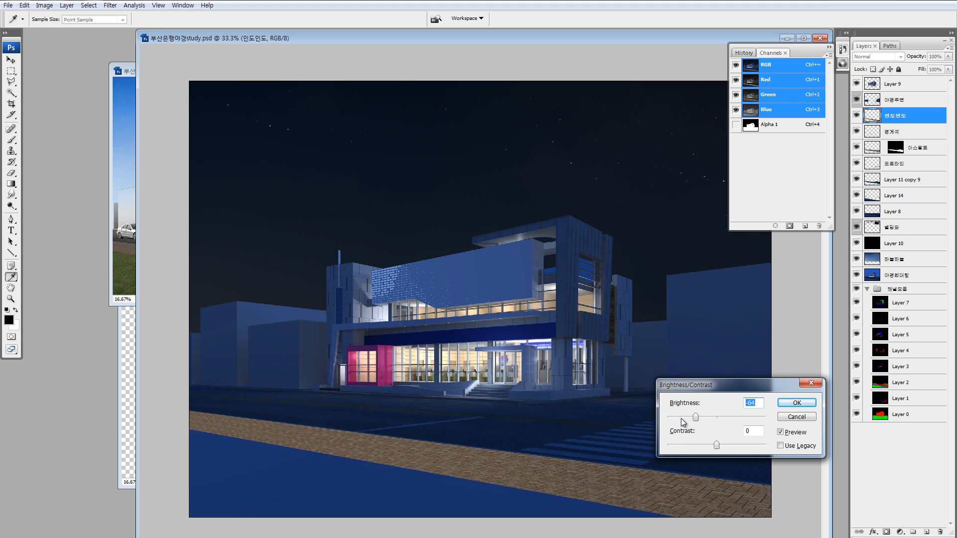
click(681, 419)
click(796, 403)
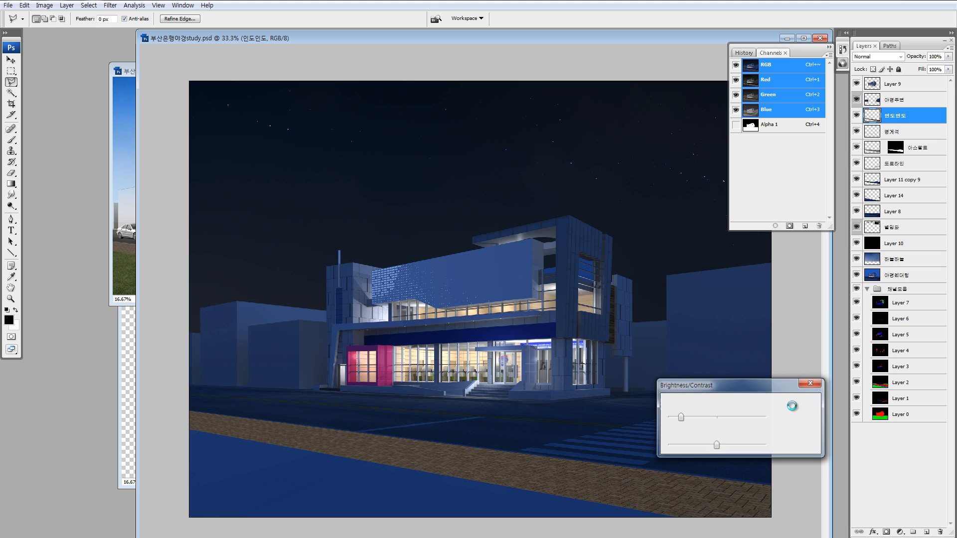
key(Return)
key(i)
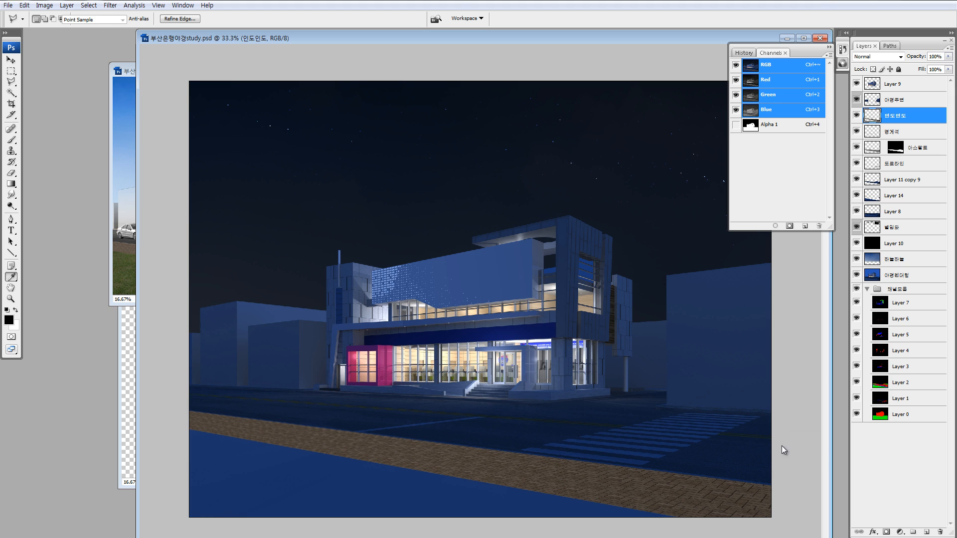
key(alt+i)
key(a)
key(c)
click(782, 446)
click(691, 445)
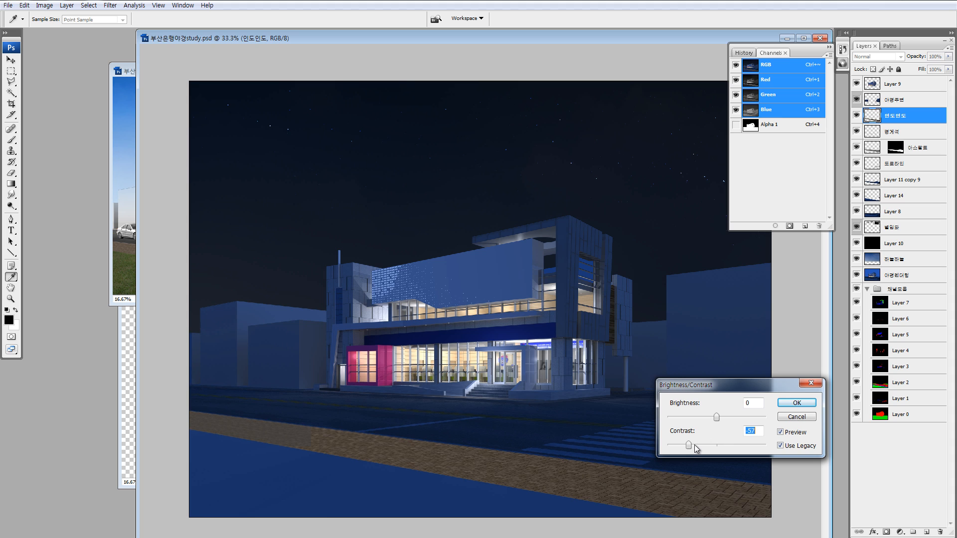
click(704, 446)
click(701, 447)
key(ctrl+plus)
key(ctrl+plus)
drag(488, 462, 585, 299)
drag(699, 446, 611, 443)
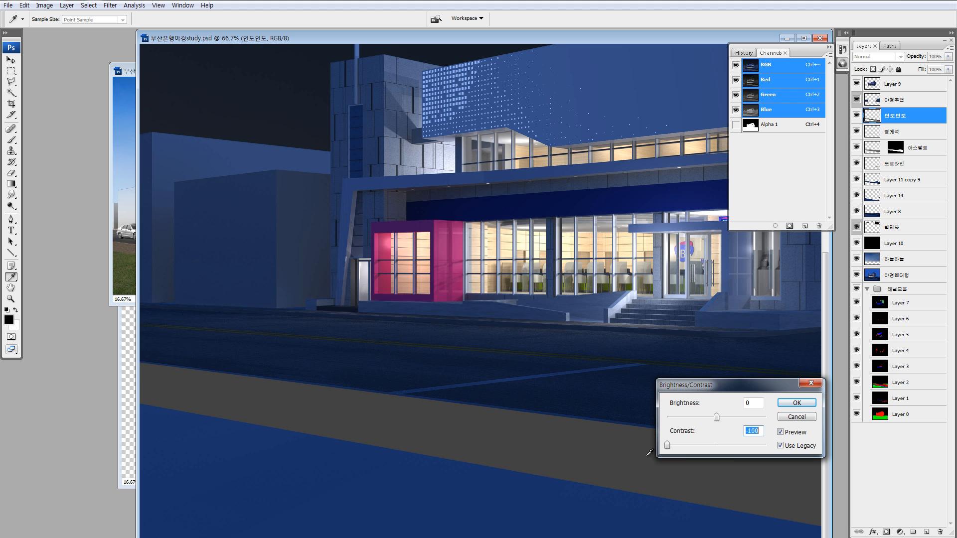
key(Escape)
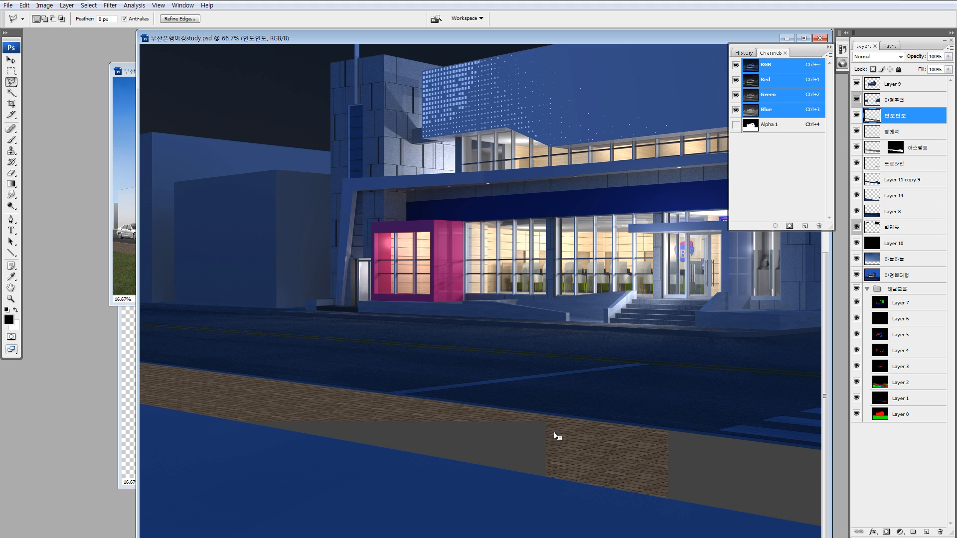
- Reduce the selected brick sidewalk's contrast to -41 with Brightness/Contrast in legacy mode
key(alt+i)
key(a)
key(c)
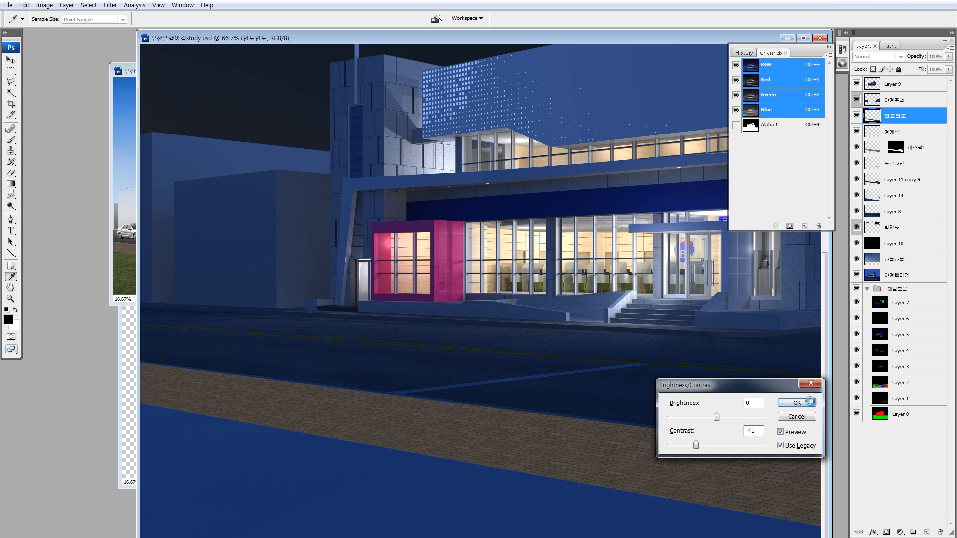
click(790, 403)
- Tint the brick sidewalk toward cyan and blue with midtone Color Balance levels of -55, 0 and +41
key(l)
drag(735, 373, 708, 348)
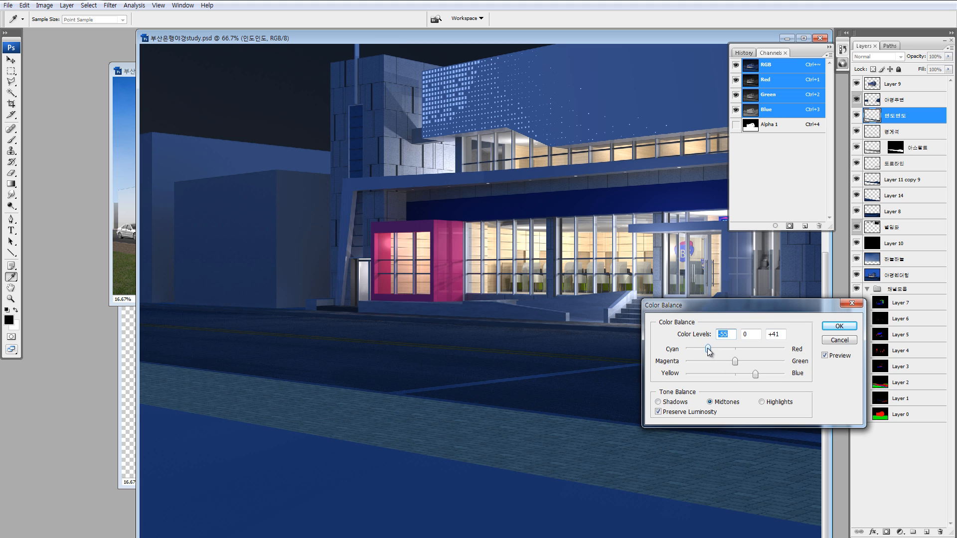
click(839, 326)
- Mute the brick sidewalk with Hue/Saturation, using a slight hue shift, Saturation -22 and Lightness -32
key(l)
key(ctrl+u)
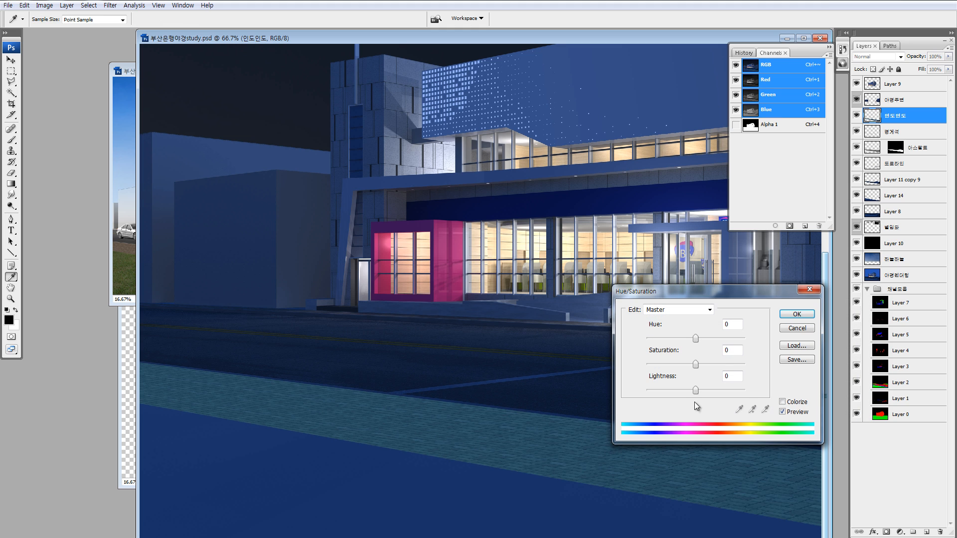
drag(695, 389, 697, 342)
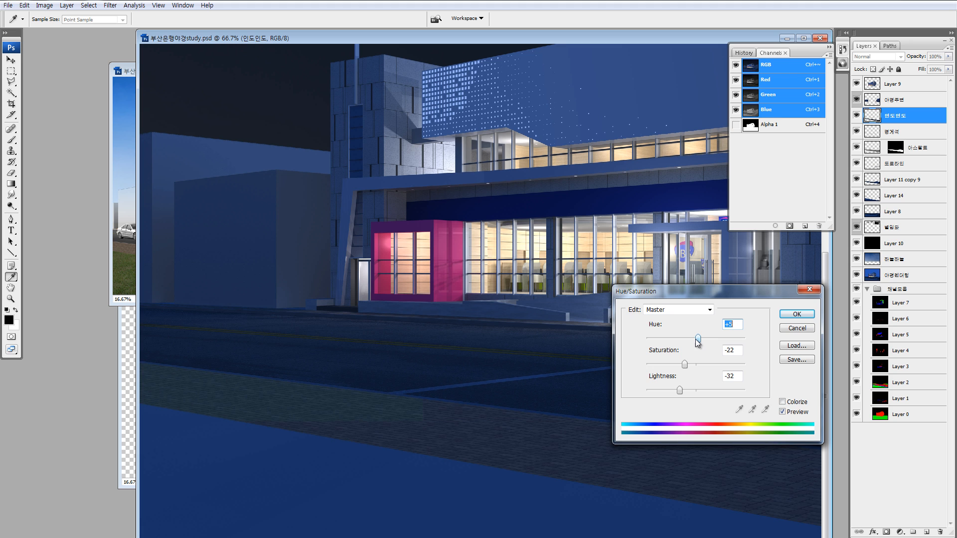
click(796, 315)
- Shift the brick sidewalk's midtones further with Color Balance, using a Cyan–Red level of -29 and more blue
key(ctrl+b)
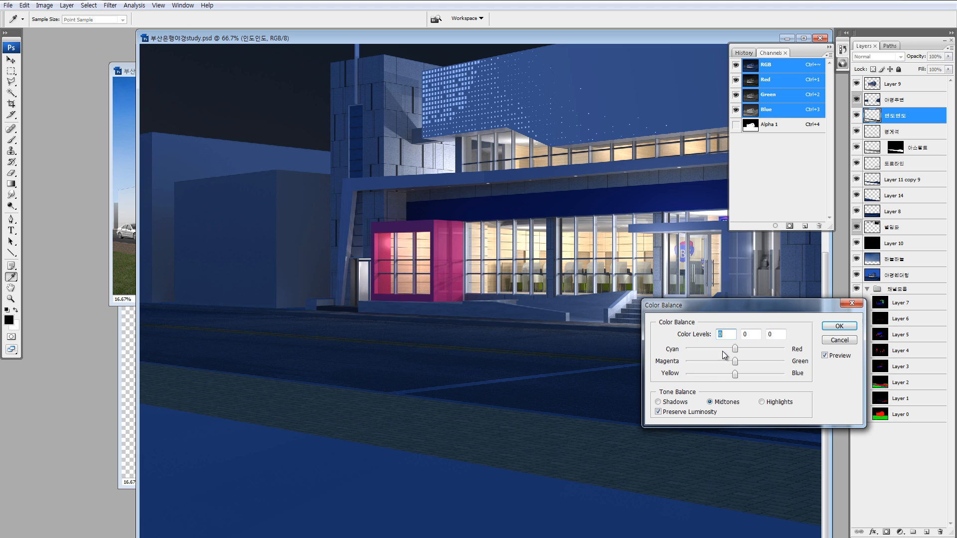
click(720, 348)
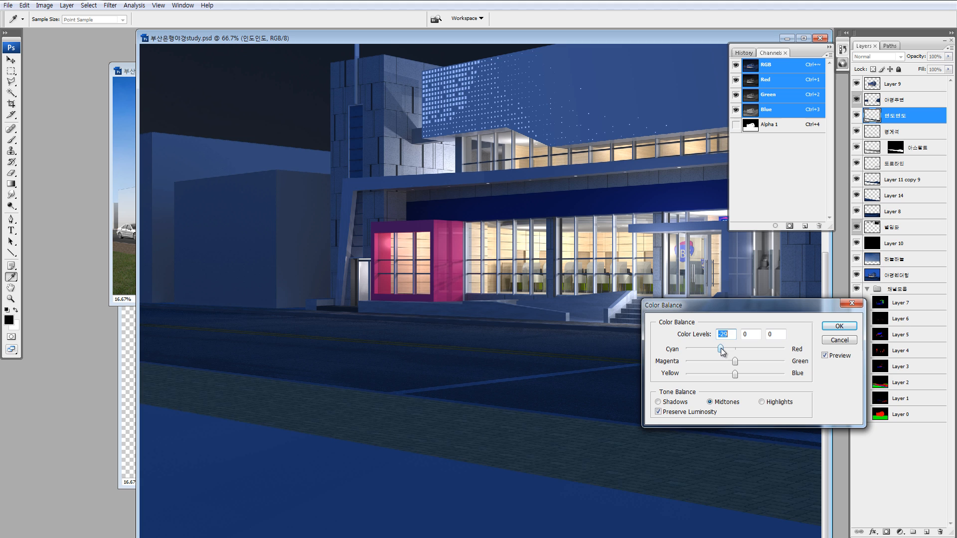
click(747, 373)
click(839, 326)
key(l)
key(ctrl+minus)
key(ctrl+minus)
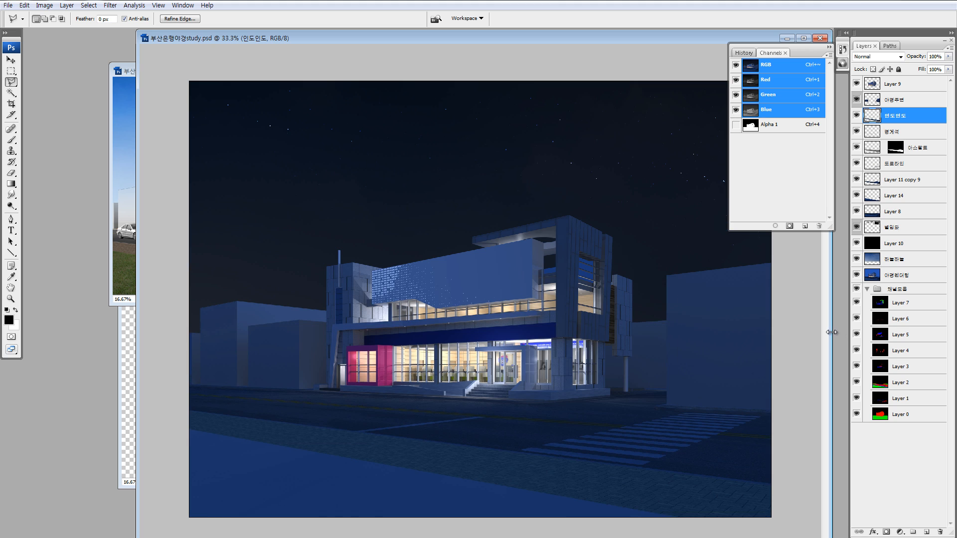
- Darken the brick sidewalk slightly with a Hue/Saturation Lightness of -13
key(ctrl+u)
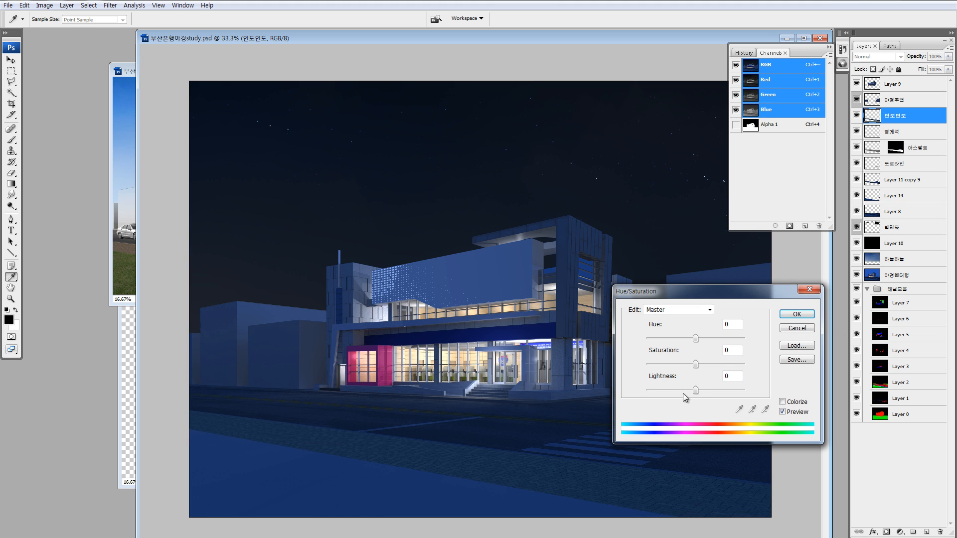
drag(684, 390, 690, 390)
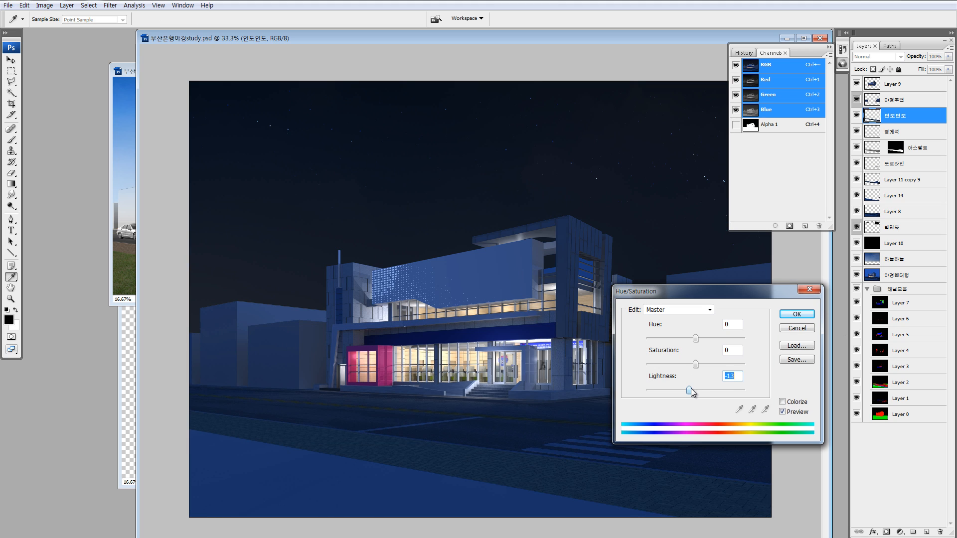
click(797, 314)
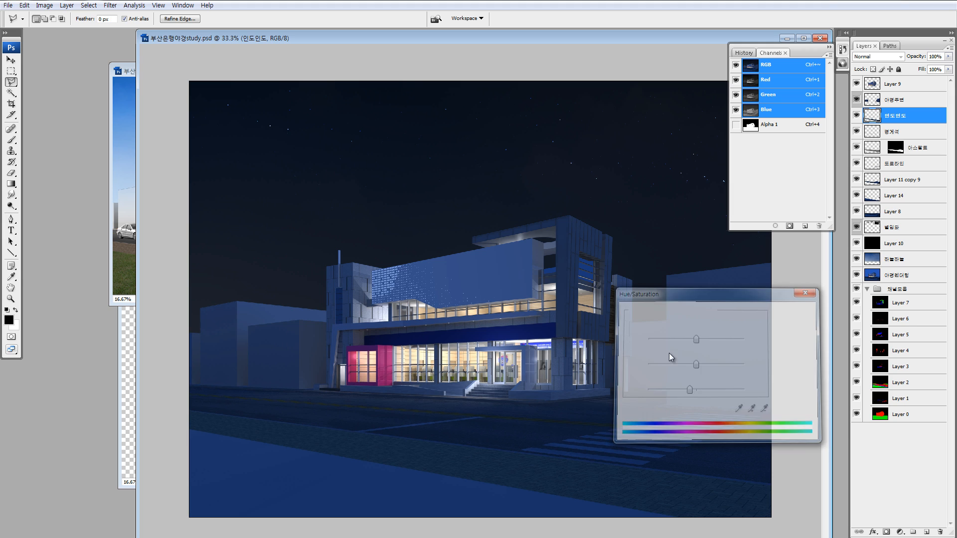
- Shift the brick sidewalk's midtones slightly toward cyan with Color Balance and sample its colour as the foreground
key(ctrl+b)
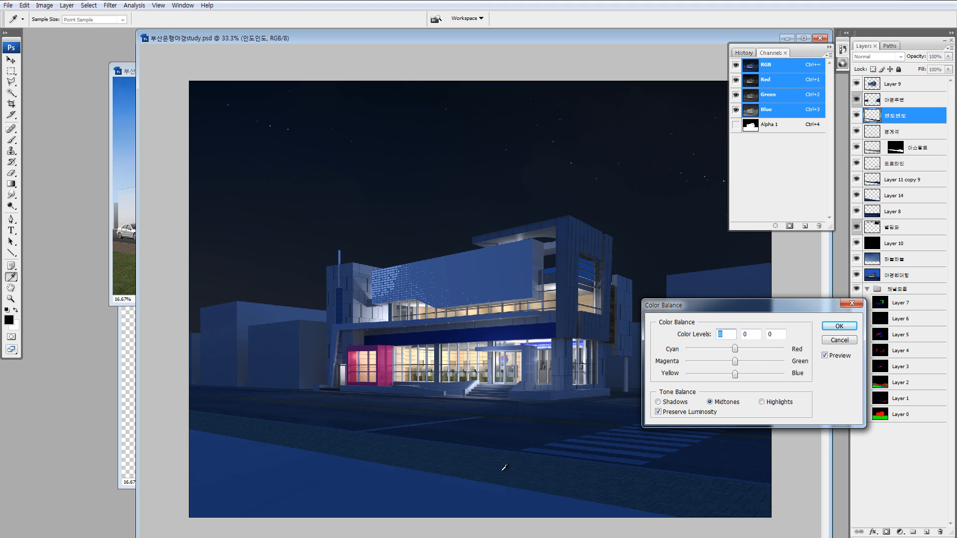
click(733, 348)
click(524, 470)
click(845, 326)
key(l)
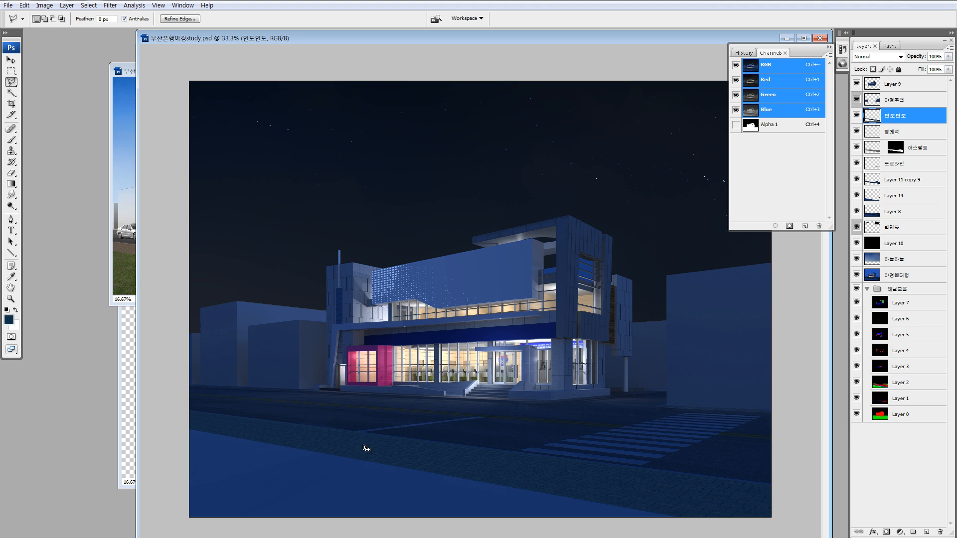
- Inspect the sampled sidewalk colour in the Color Picker and compare it with a hue of 230°
key(i)
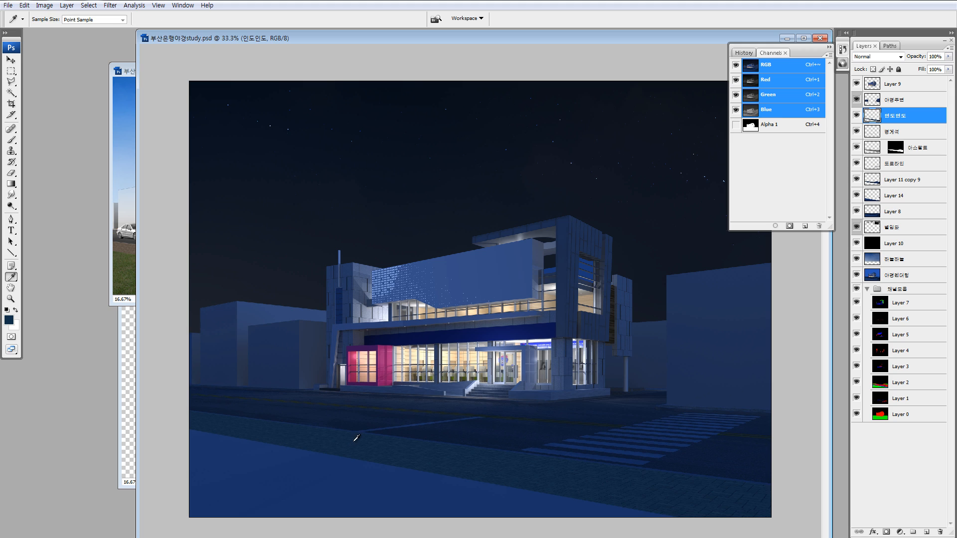
click(9, 320)
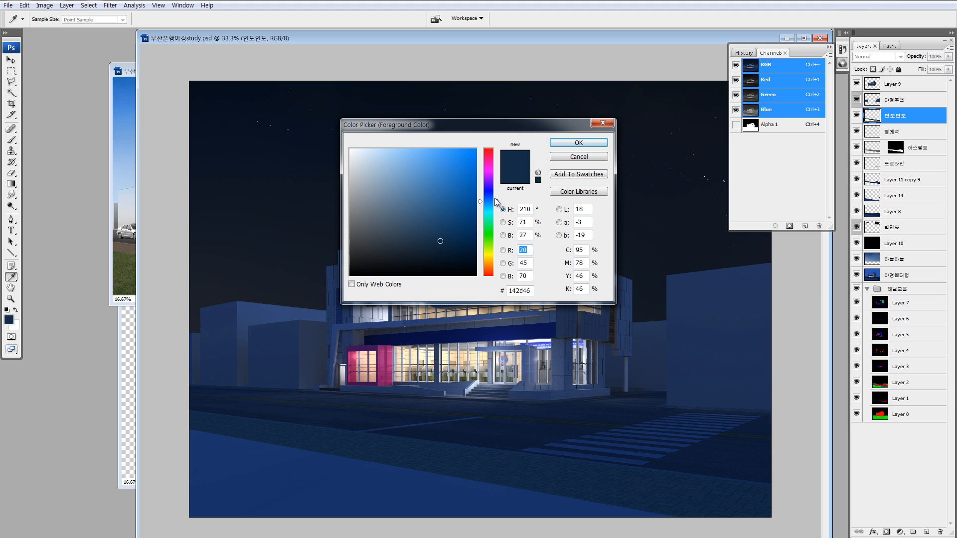
drag(497, 199, 498, 198)
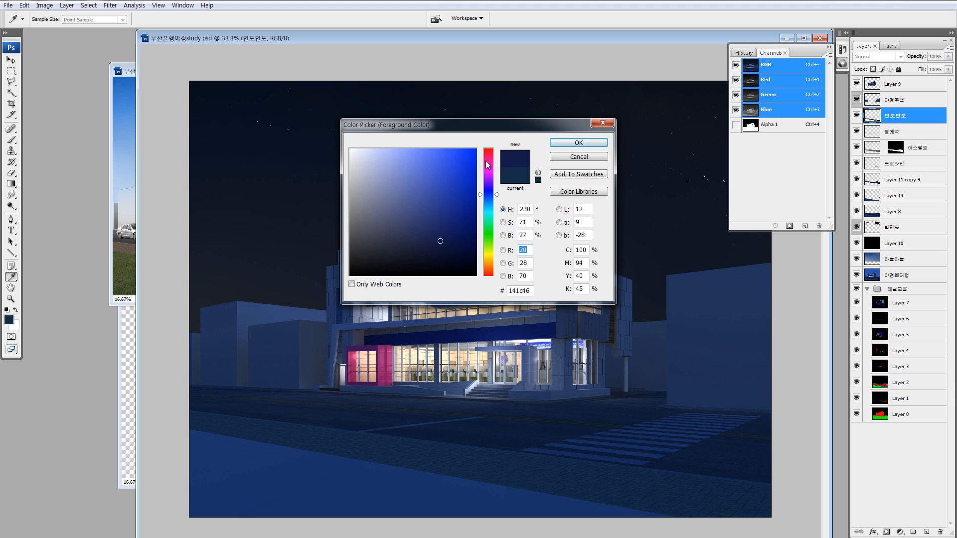
key(Return)
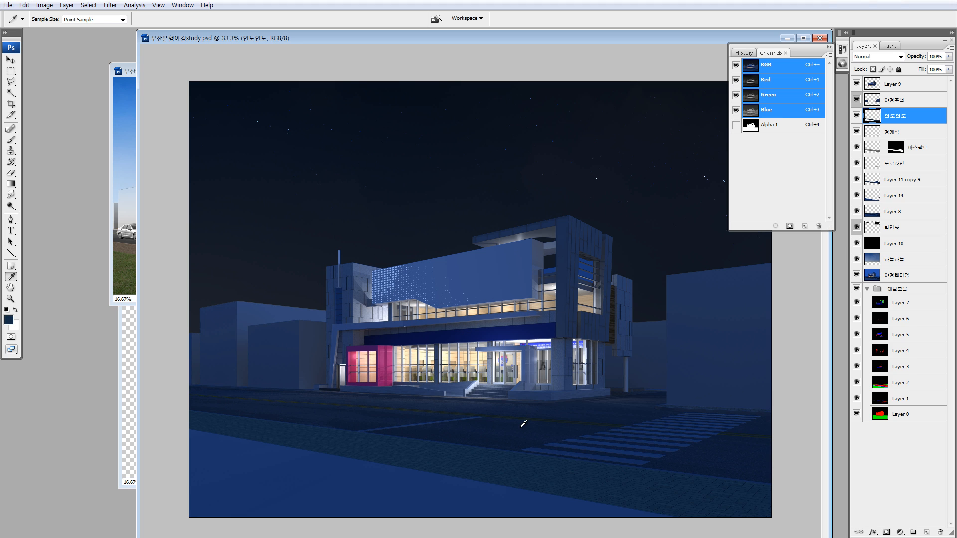
- Shift the brick sidewalk's midtones toward magenta with Color Balance
key(z)
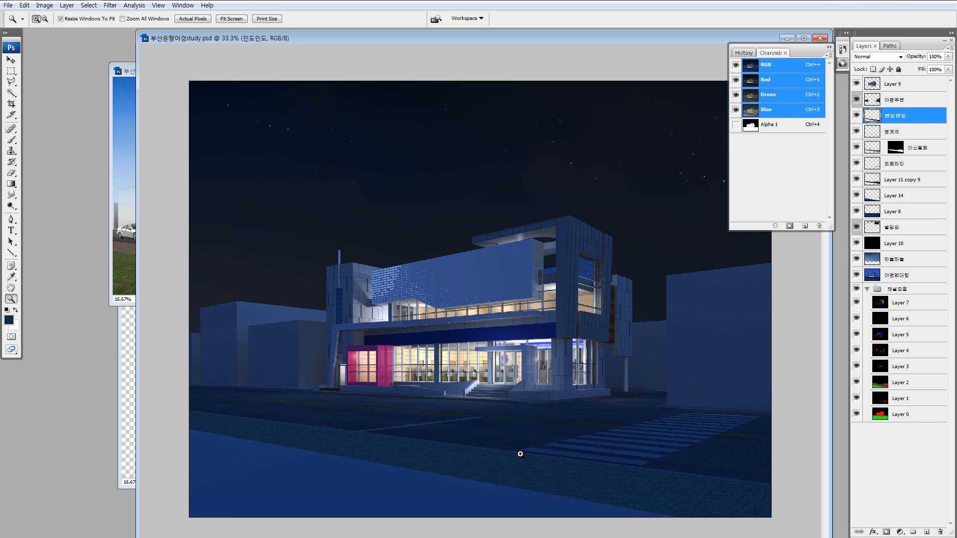
click(574, 462)
alt+click(474, 443)
key(ctrl+b)
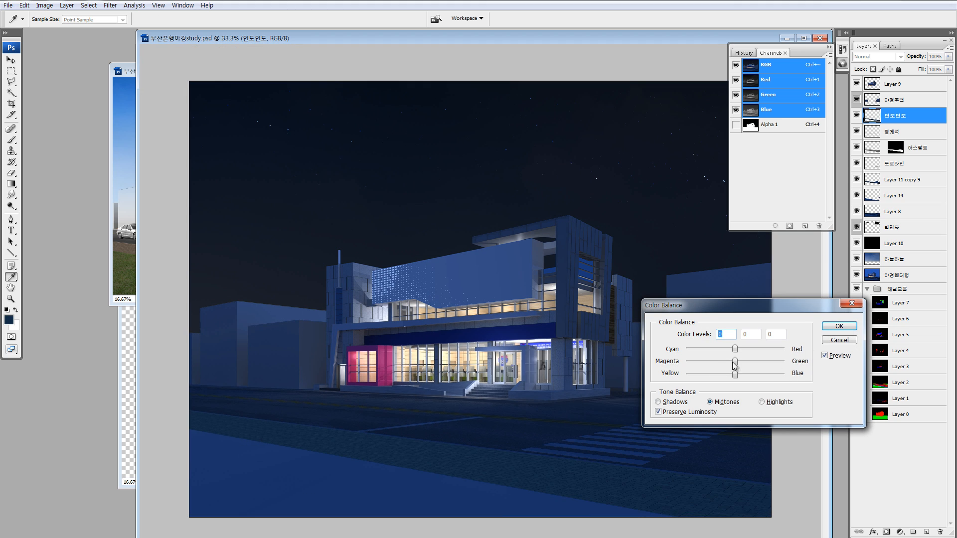
drag(732, 363, 721, 363)
click(839, 327)
- Darken the brick sidewalk slightly with a Brightness of -17
key(ctrl+alt+b)
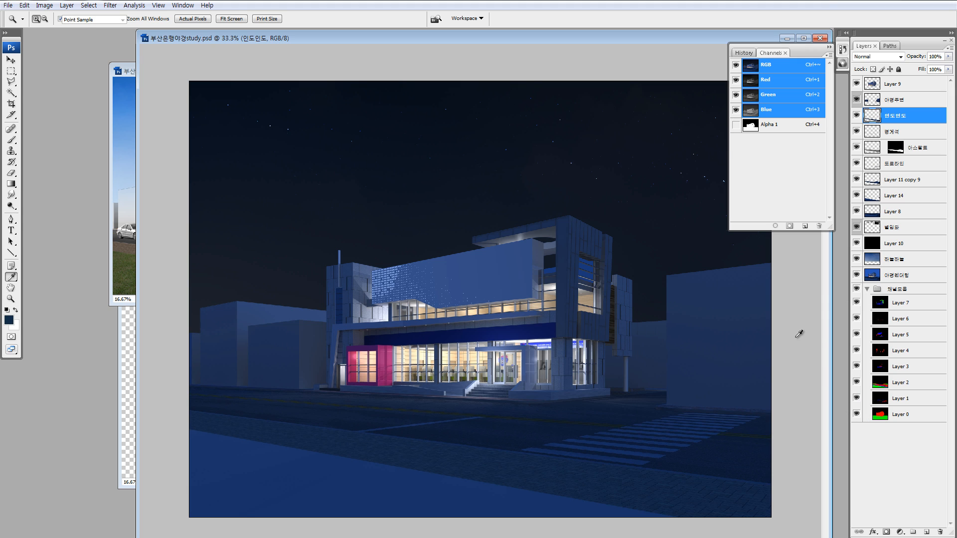
drag(714, 416, 708, 416)
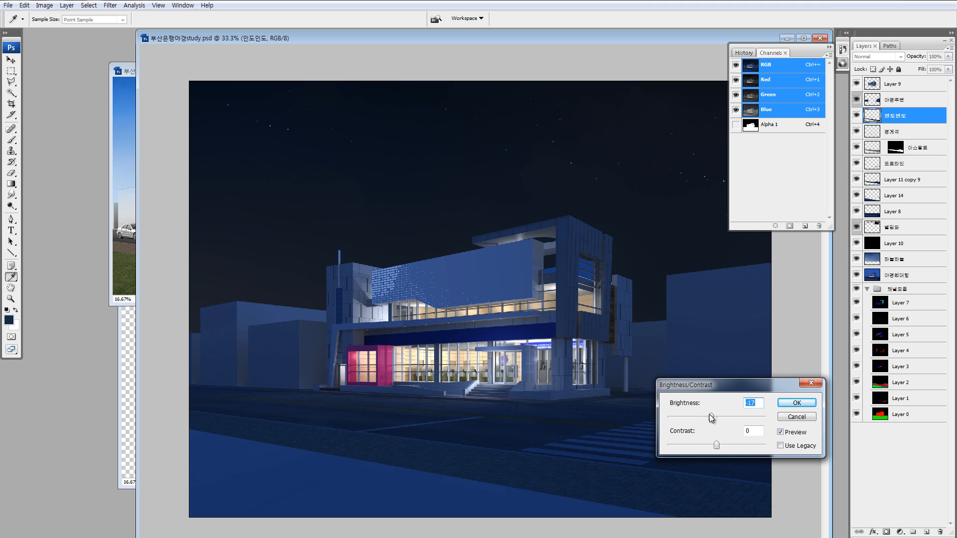
click(792, 402)
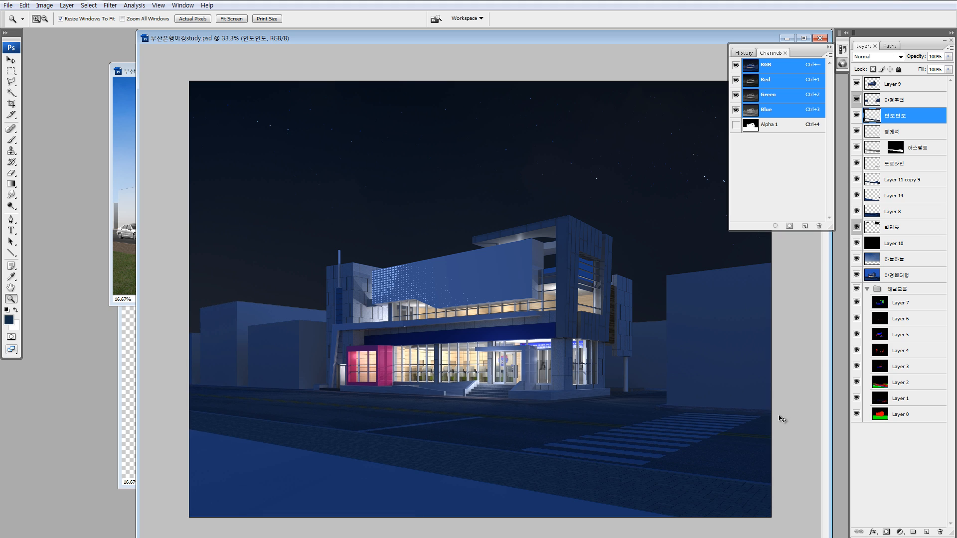
alt+click(779, 419)
key(v)
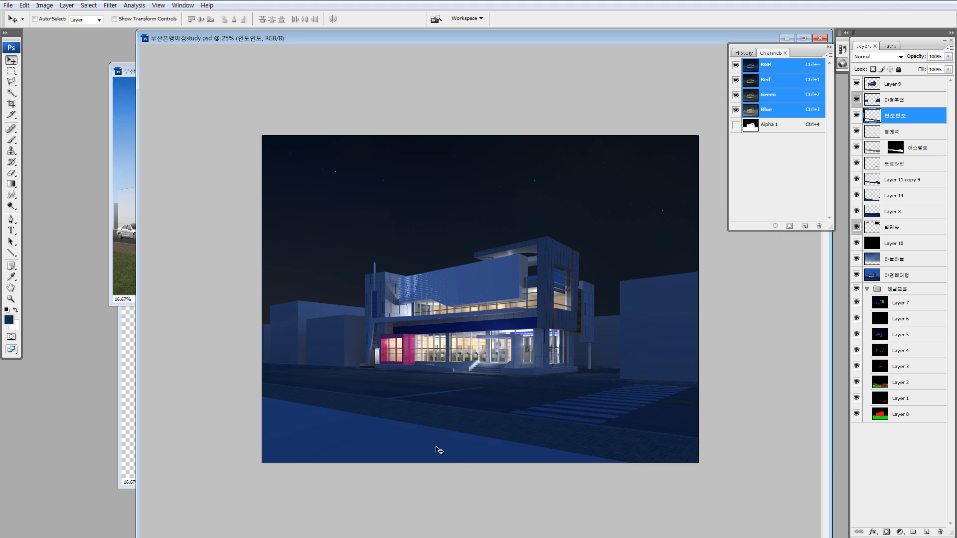
- Hide Group 2 in the daytime document and copy its masked grass layer into the night view document
click(127, 274)
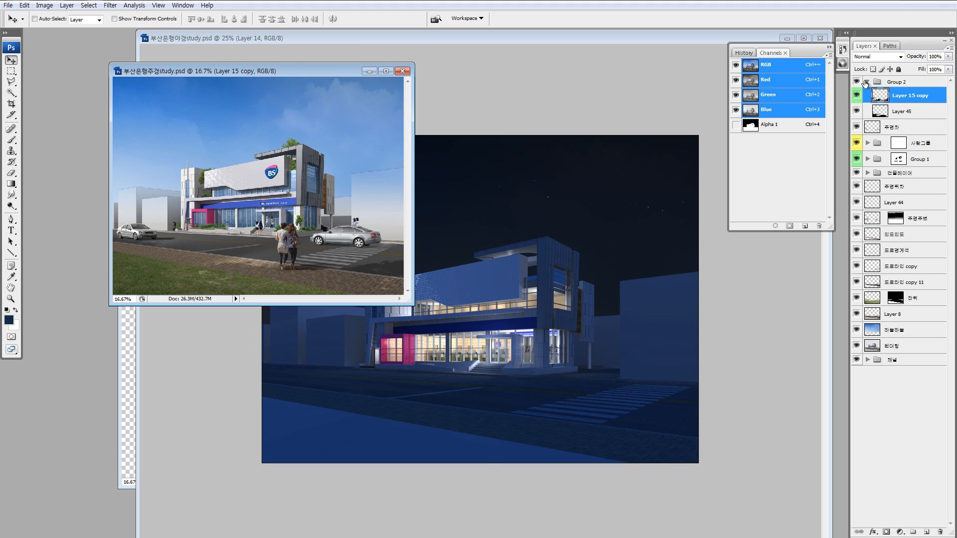
click(862, 82)
double_click(861, 82)
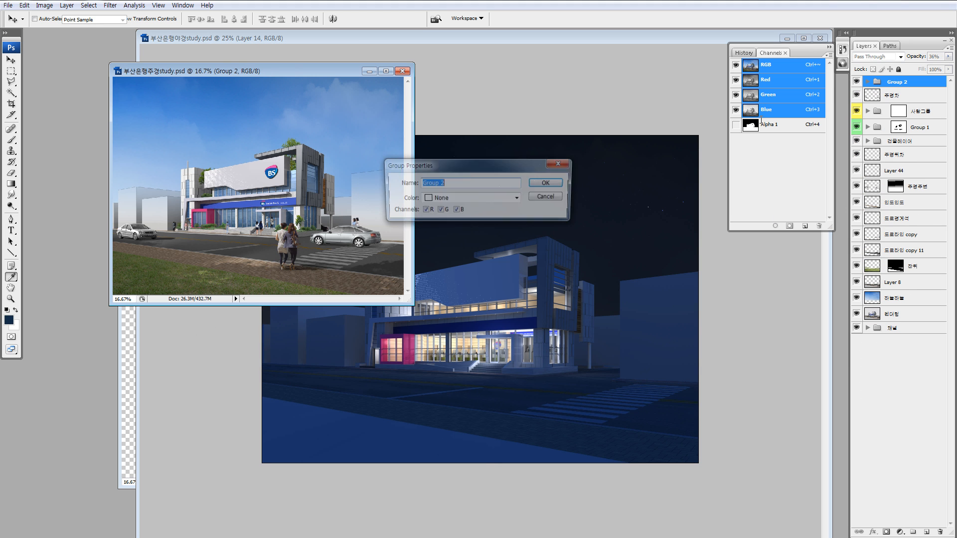
click(545, 183)
click(856, 81)
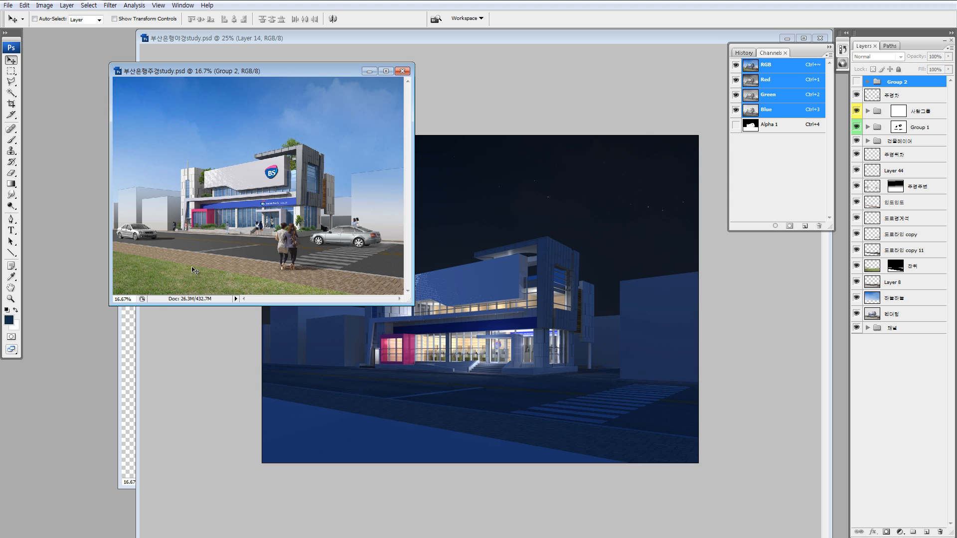
ctrl+click(216, 285)
drag(869, 266, 621, 306)
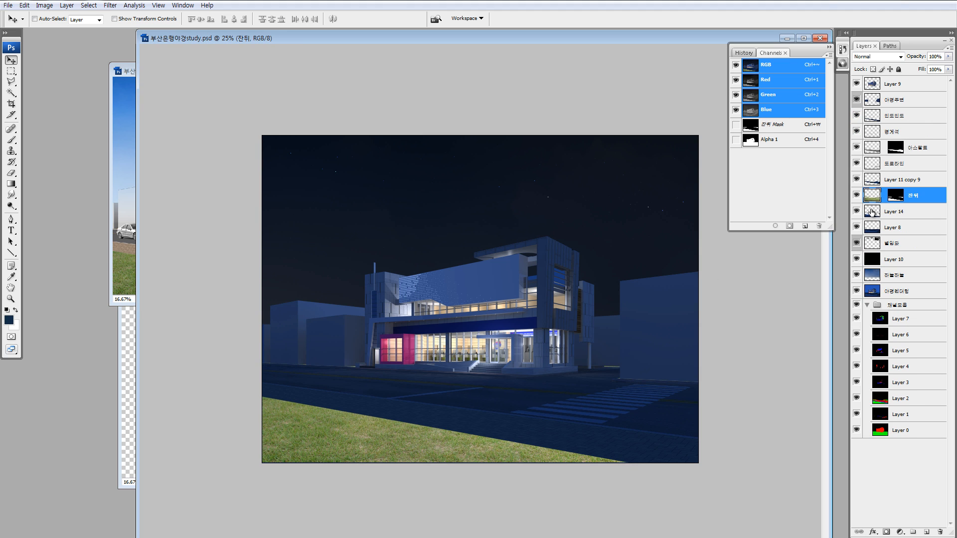
- Delete Layer 14 beneath the imported grass and toggle layer visibility to check the grass layer
click(871, 212)
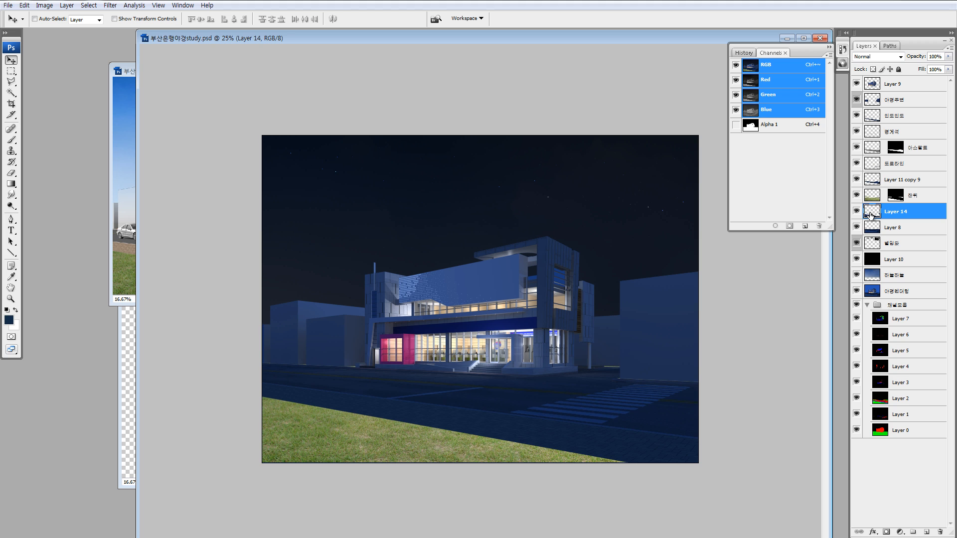
key(Delete)
click(871, 197)
alt+click(857, 196)
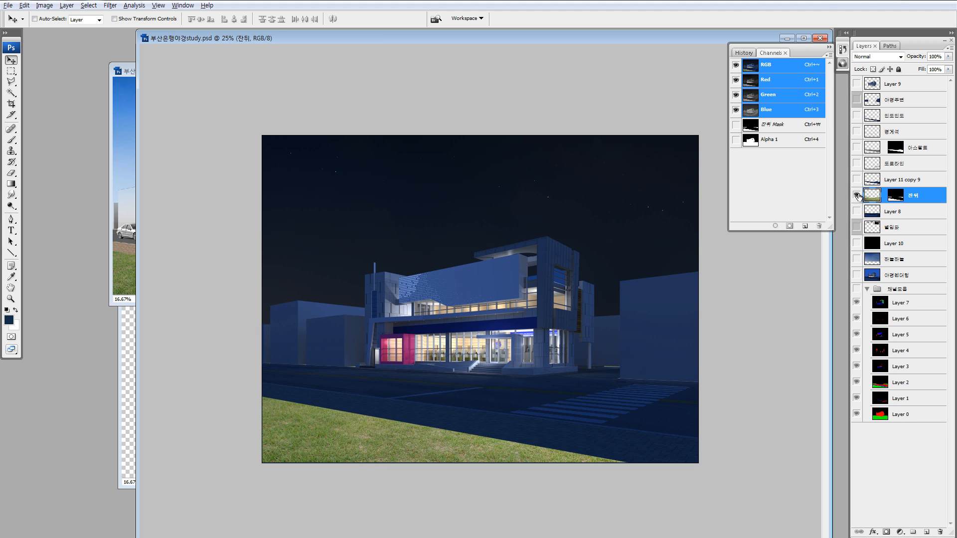
alt+click(857, 196)
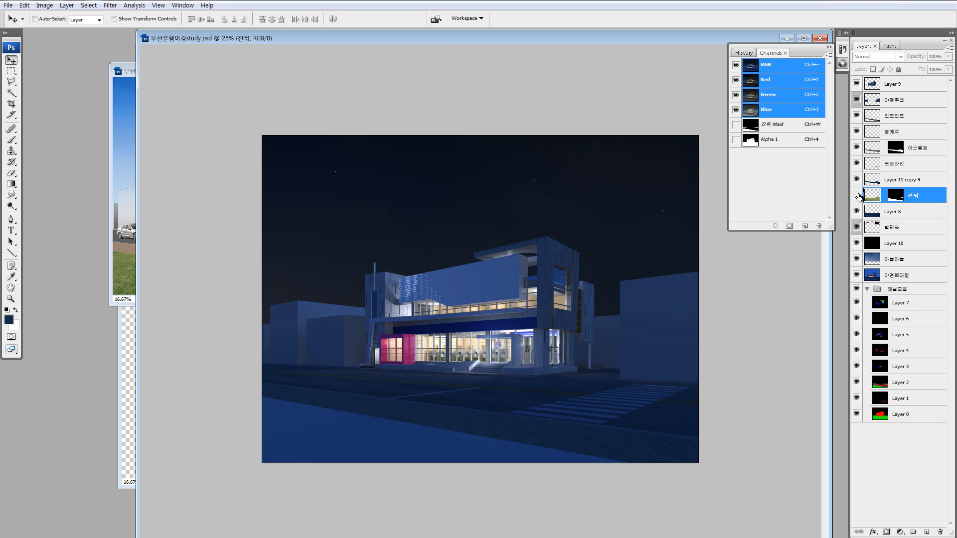
click(856, 195)
- Darken the grass strongly with Brightness/Contrast, using a Brightness of about -105
key(alt+i)
key(a)
key(c)
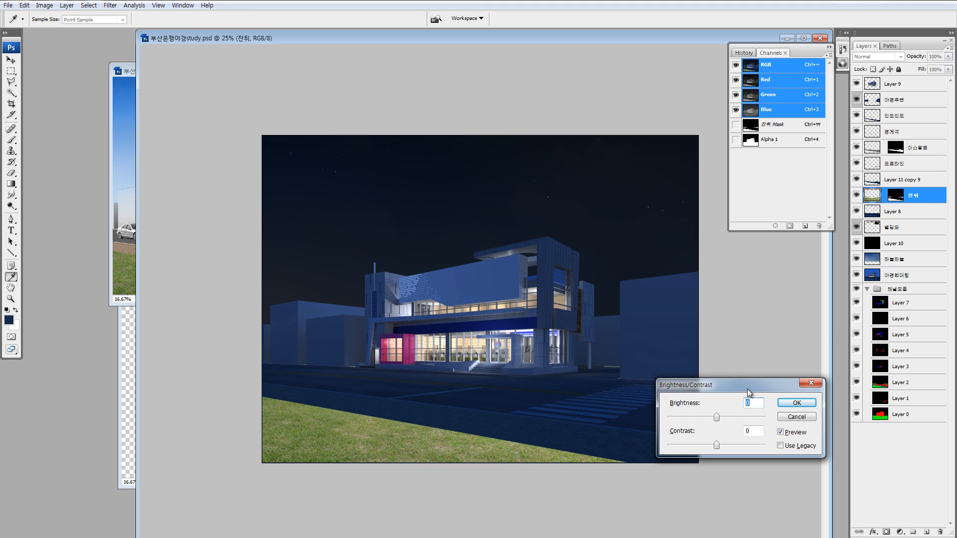
drag(747, 388, 738, 328)
drag(707, 357, 675, 358)
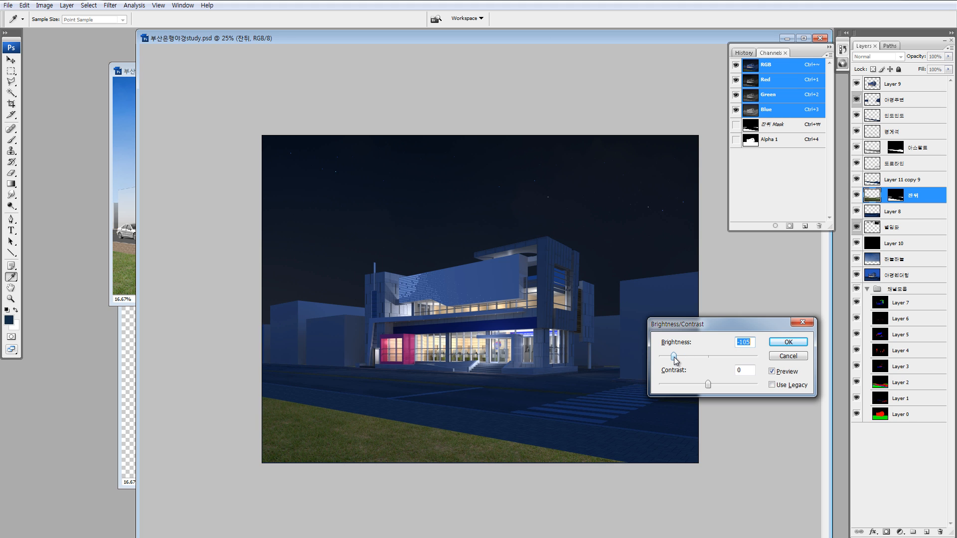
click(784, 343)
key(v)
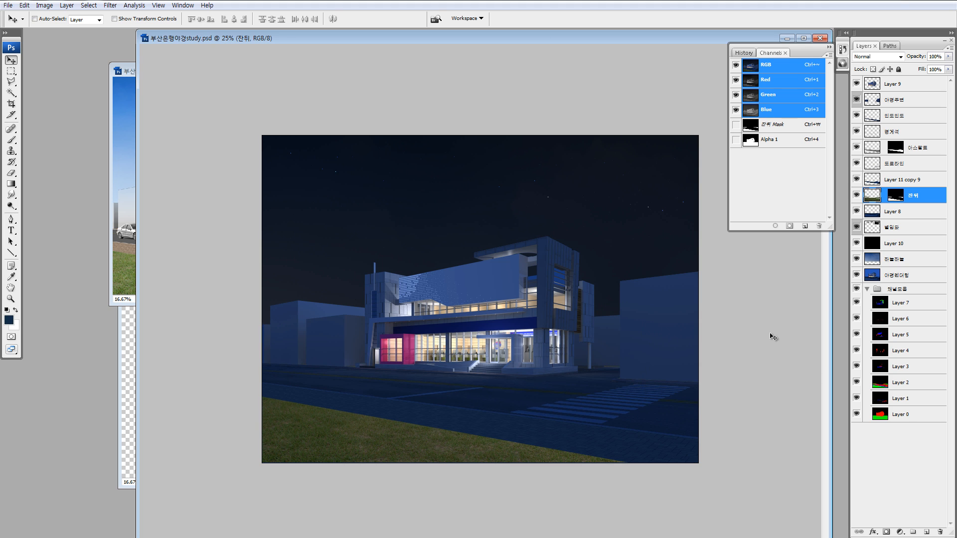
- Tint the grass toward cyan and blue with midtone Color Balance levels of -36, 0 and +34
key(ctrl+b)
click(751, 374)
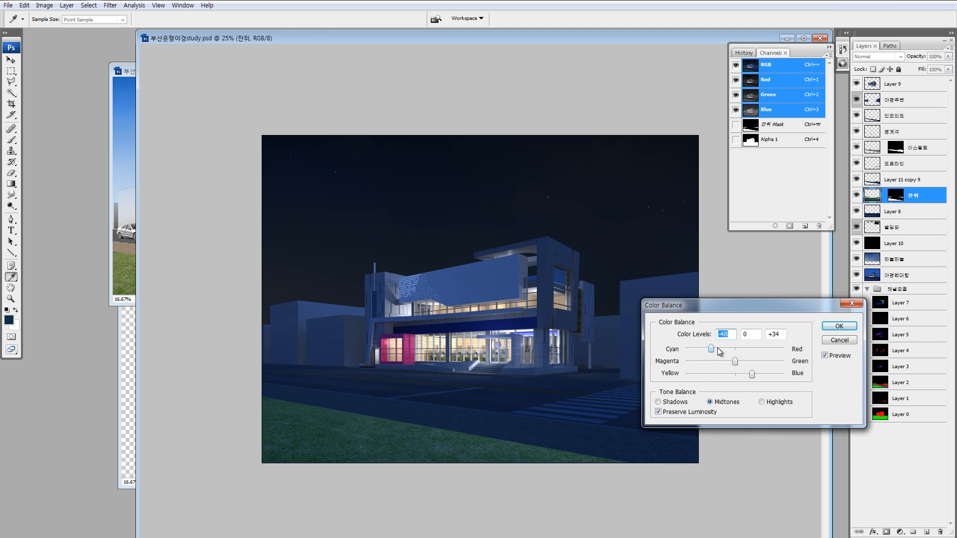
drag(734, 349, 717, 348)
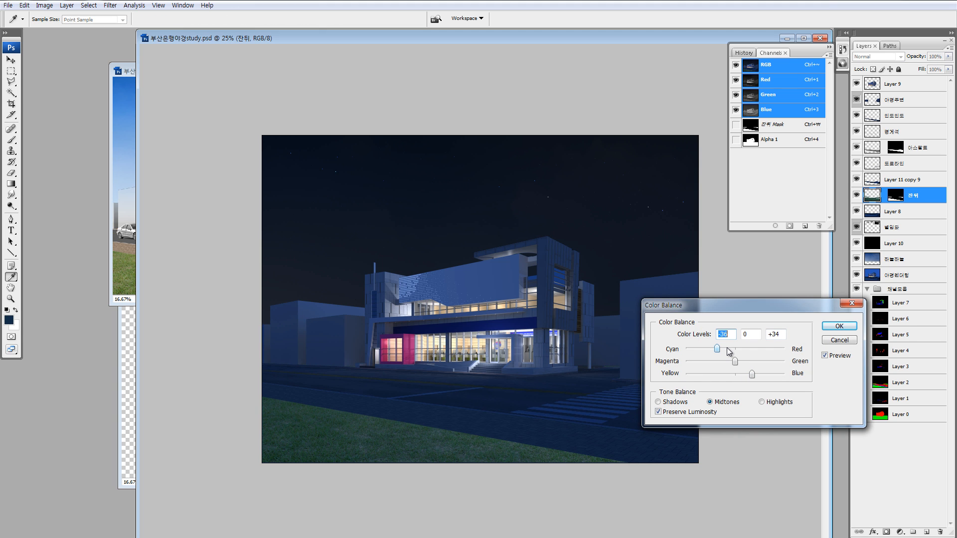
click(839, 327)
- Darken the grass further with a Brightness of -74 and raise its contrast with the legacy Brightness/Contrast method
key(ctrl+alt+b)
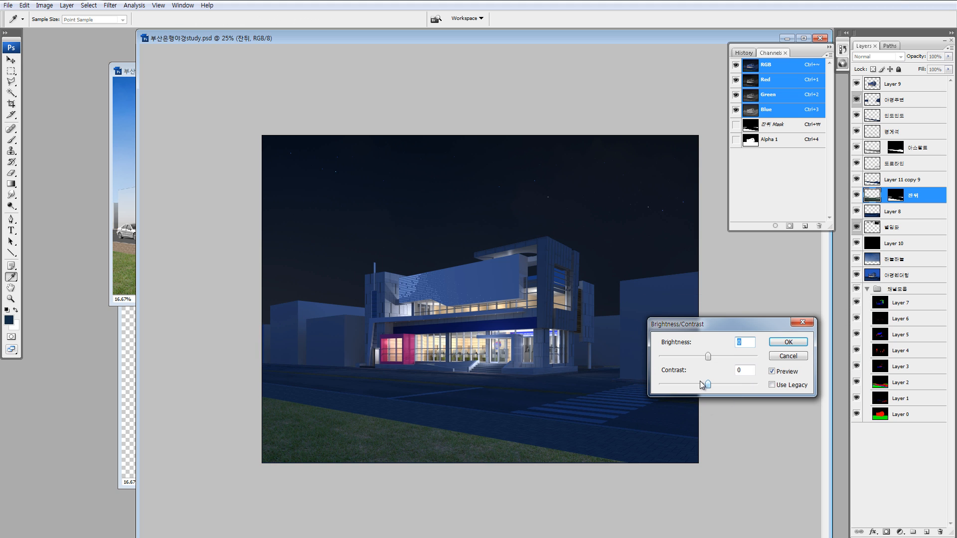
drag(705, 357, 686, 359)
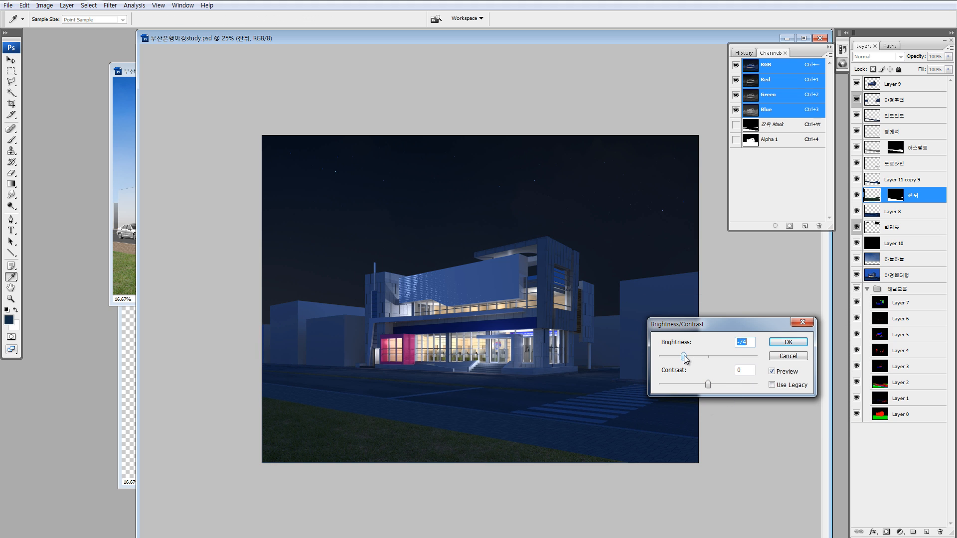
click(783, 344)
click(771, 383)
drag(708, 383, 720, 382)
click(788, 341)
key(v)
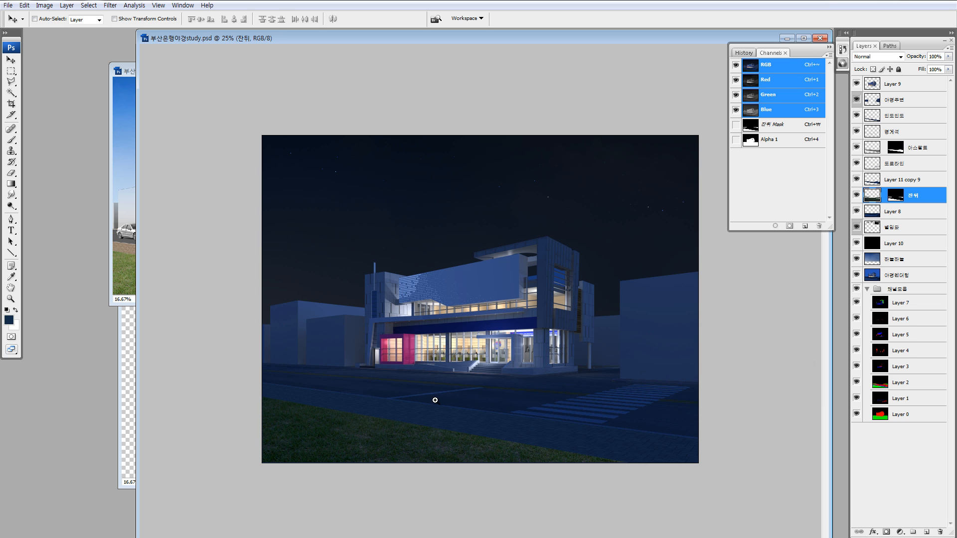
- Shift the grass midtones toward cyan, magenta and blue with Color Balance, using a Magenta–Green level of -15
key(z)
drag(391, 389, 459, 444)
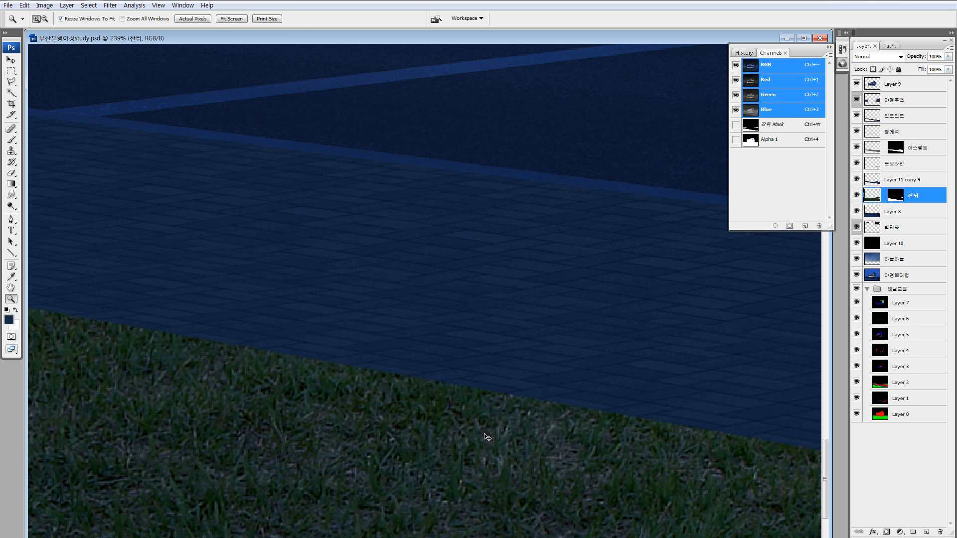
key(ctrl+b)
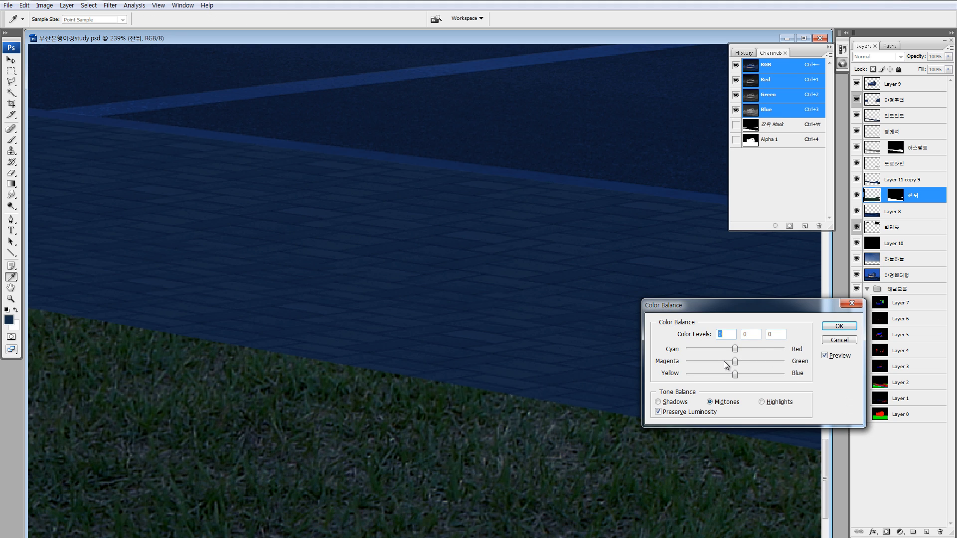
mouse_move(723, 361)
mouse_down()
mouse_move(729, 348)
mouse_move(721, 348)
mouse_up()
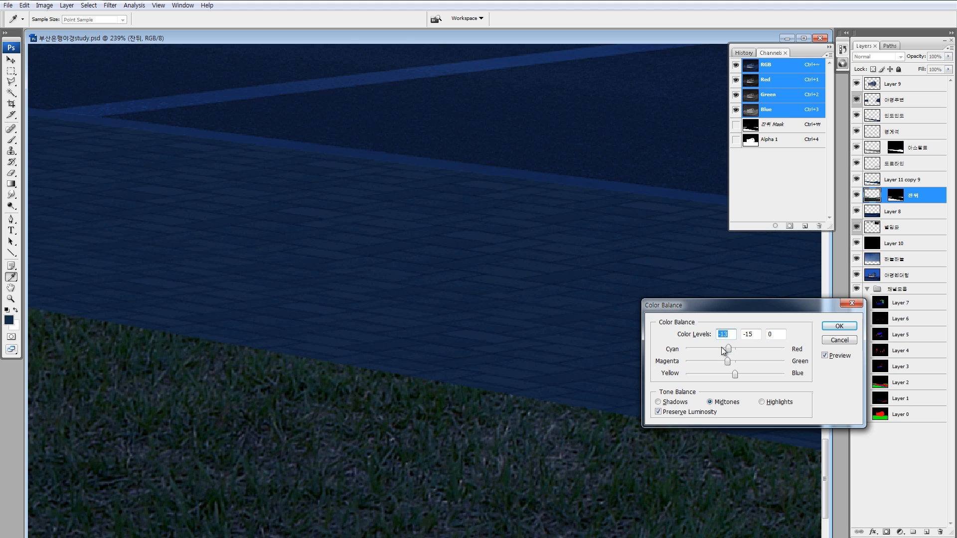
click(758, 373)
drag(758, 376, 745, 375)
click(839, 326)
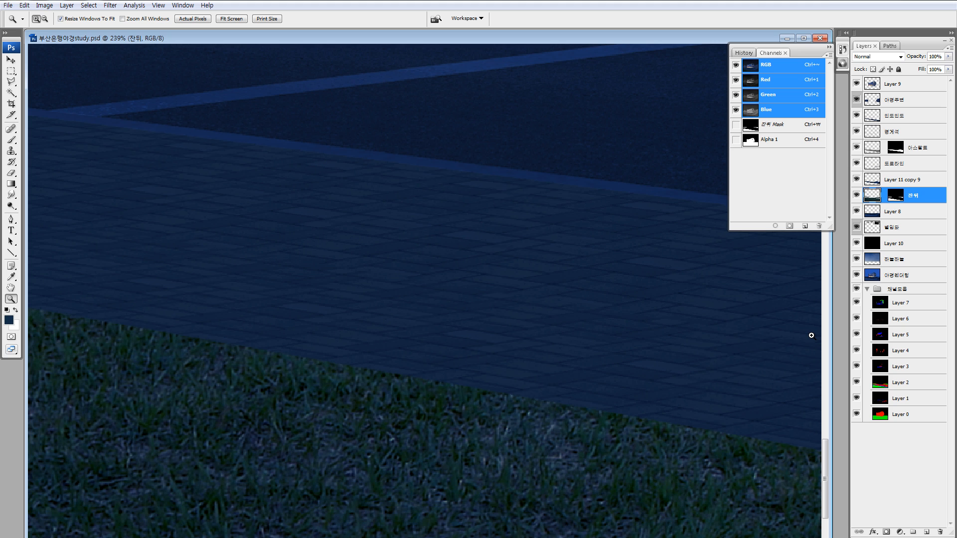
- Compare the night view's grass with the grass in the daytime document, and switch to the source file 부산은행소스.psd
key(ctrl+0)
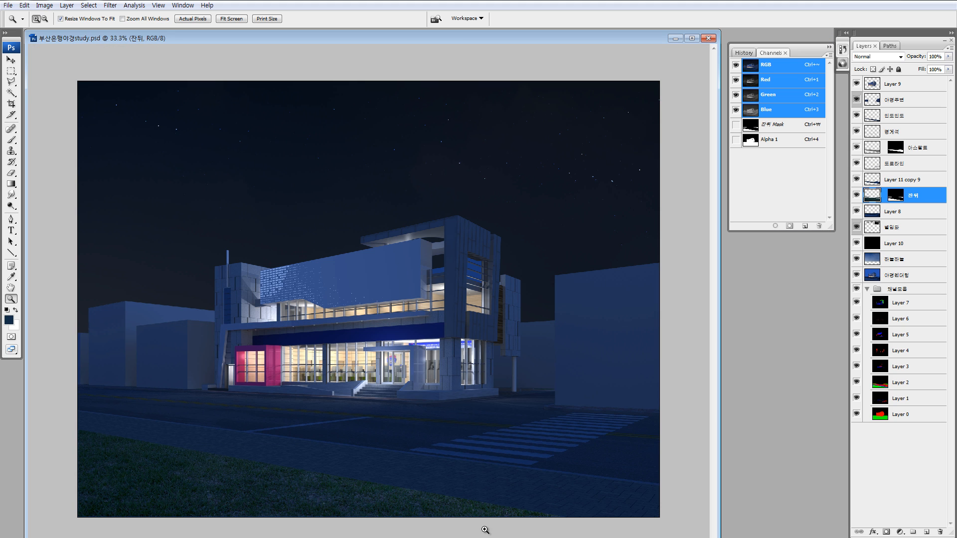
alt+click(482, 488)
key(ctrl+Tab)
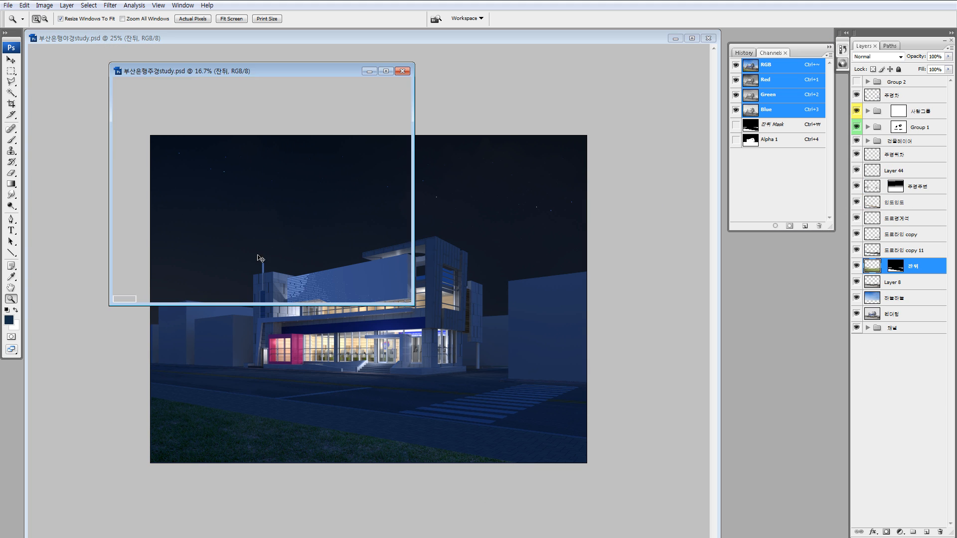
drag(211, 257, 242, 285)
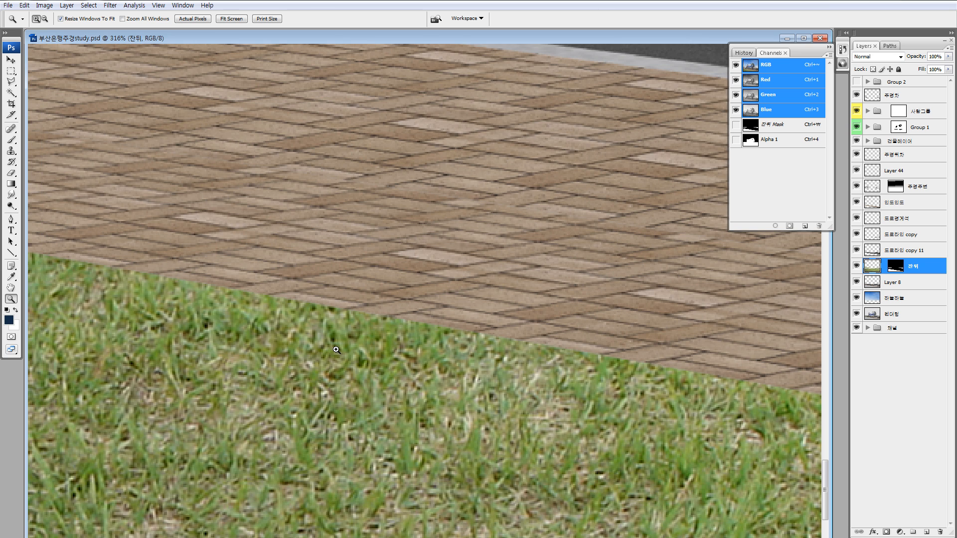
key(ctrl+0)
key(ctrl+minus)
key(ctrl+Tab)
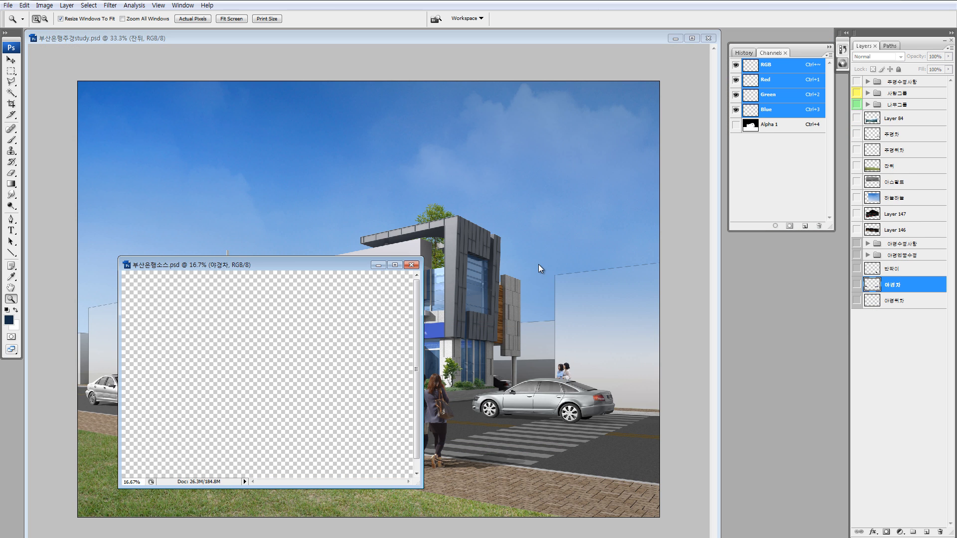
- Return to the night view document and examine its grass, comparing it isolated from the other layers and within the full image
key(ctrl+Tab)
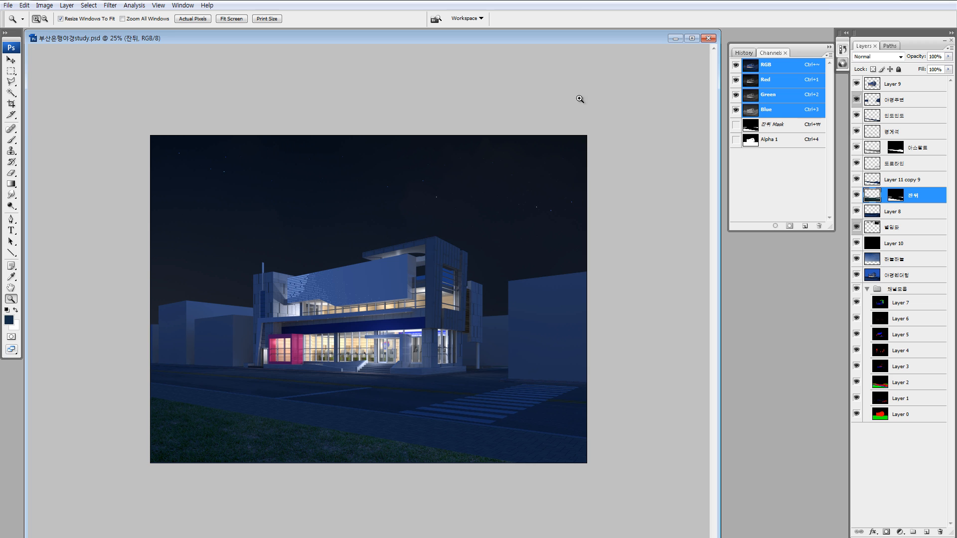
drag(561, 42, 619, 44)
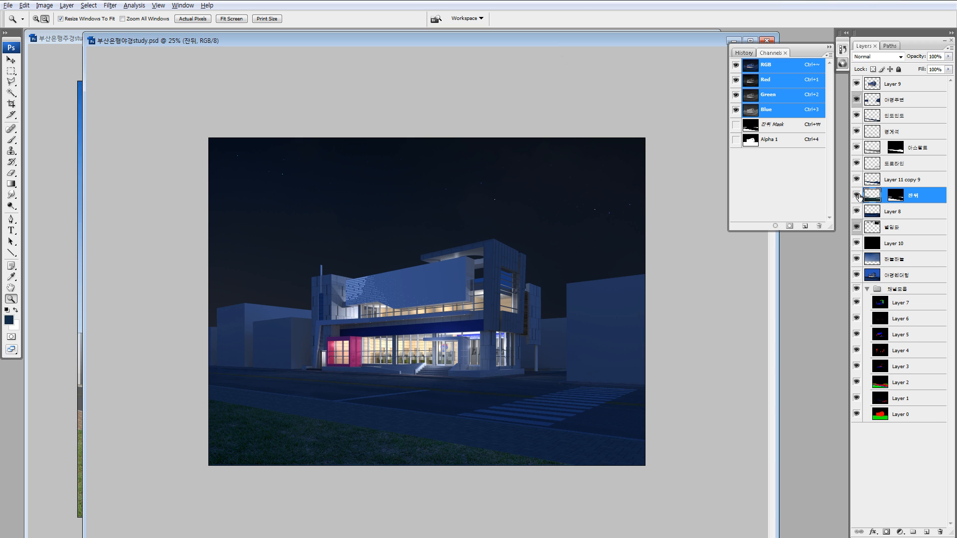
alt+click(856, 195)
alt+click(857, 195)
key(x)
drag(271, 378, 344, 435)
key(ctrl+minus)
key(ctrl+minus)
key(ctrl+minus)
key(ctrl+minus)
key(ctrl+minus)
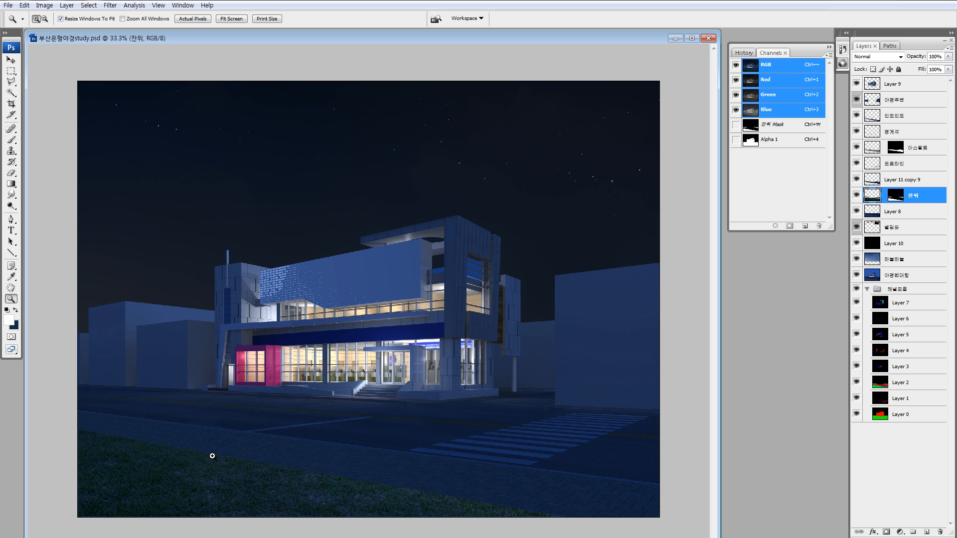
drag(300, 479, 300, 479)
key(ctrl+minus)
key(ctrl+minus)
key(ctrl+minus)
key(ctrl+minus)
key(ctrl+minus)
key(ctrl+minus)
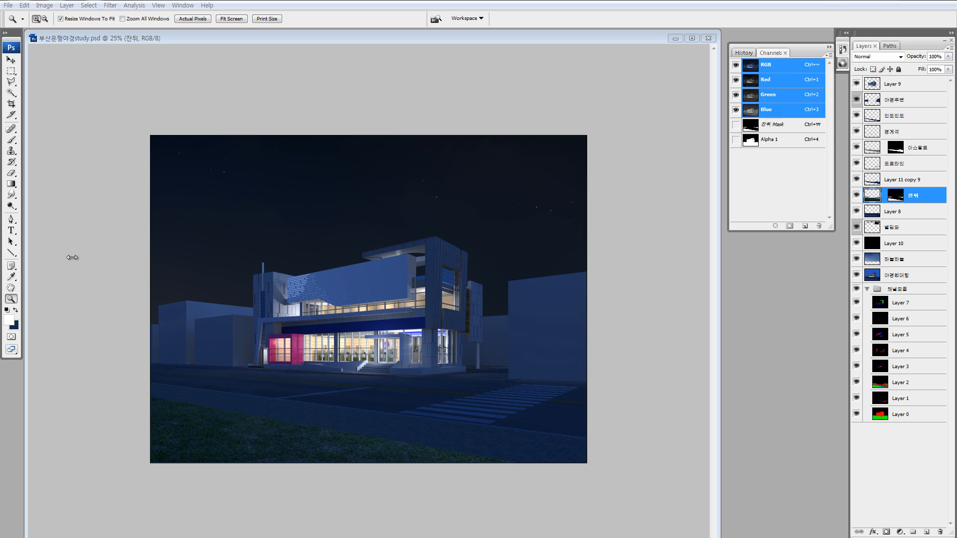
- Add a new layer above the grass layer and choose the 134 px grass-blade brush
click(926, 533)
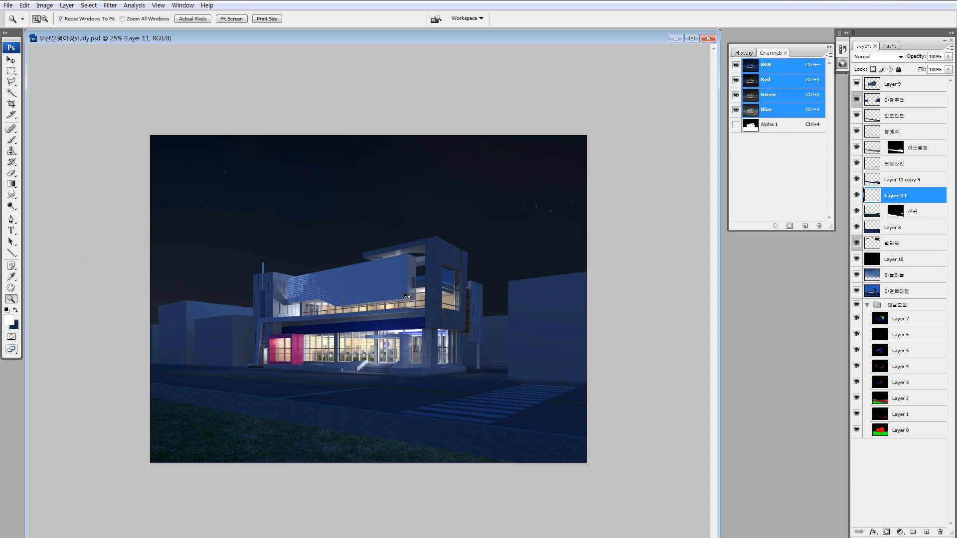
key(b)
click(66, 19)
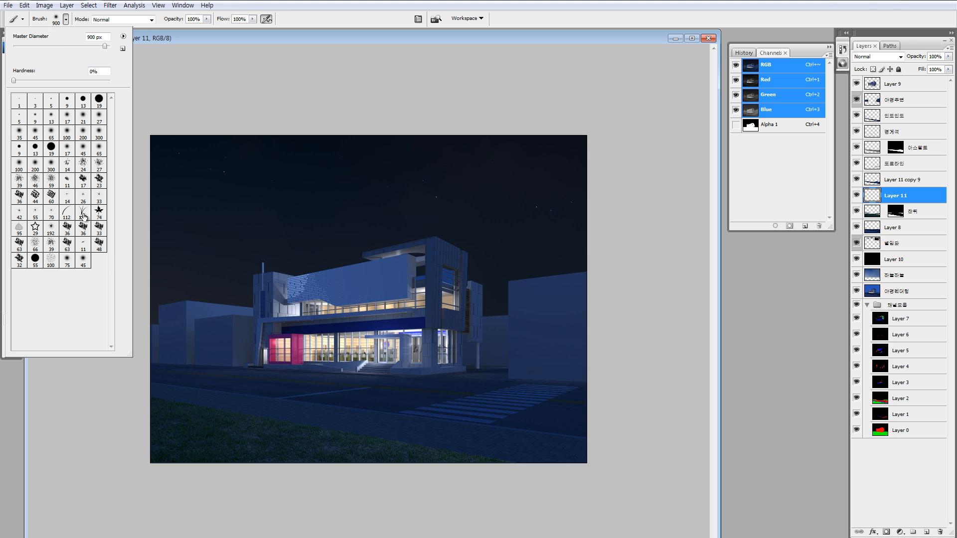
click(83, 214)
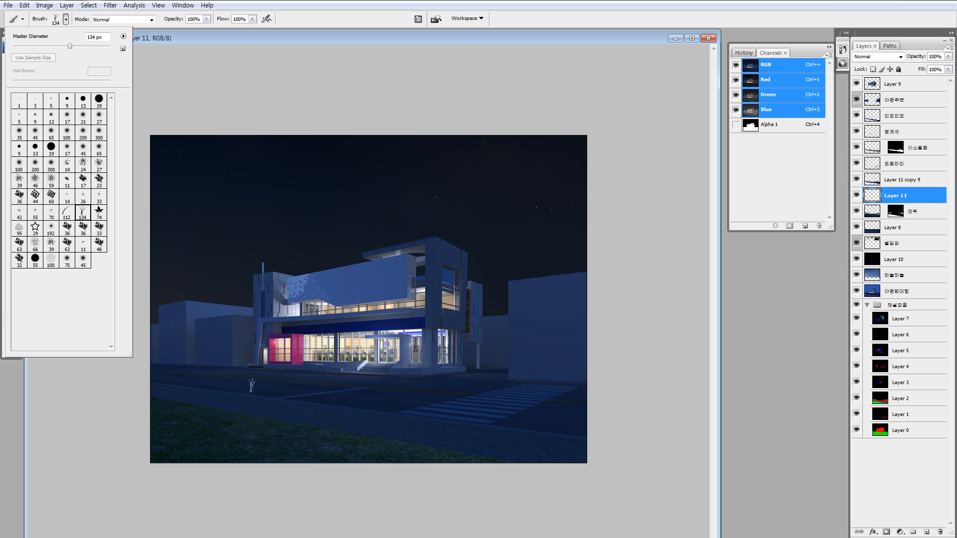
key(alt+Tab)
key(alt+Tab)
key(ctrl+plus)
key(alt+Tab)
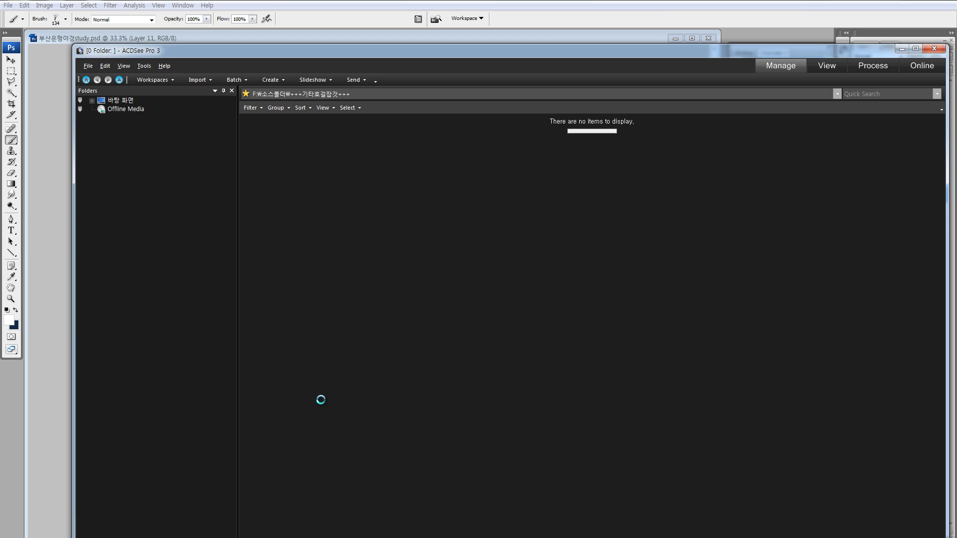
key(alt+Tab)
- Move the new layer directly below Layer 9 and paint a long horizontal row of white grass blades across the foreground
key(ctrl+plus)
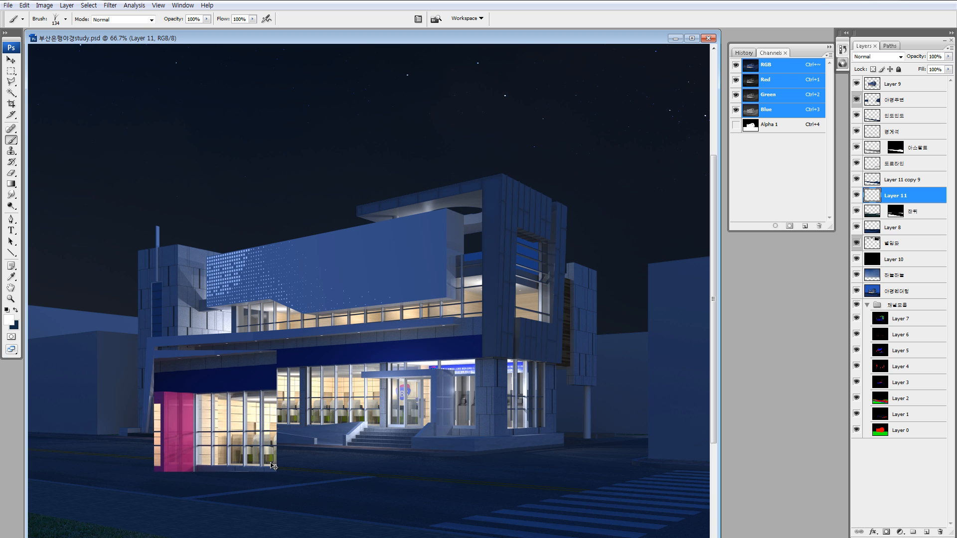
drag(252, 421, 450, 202)
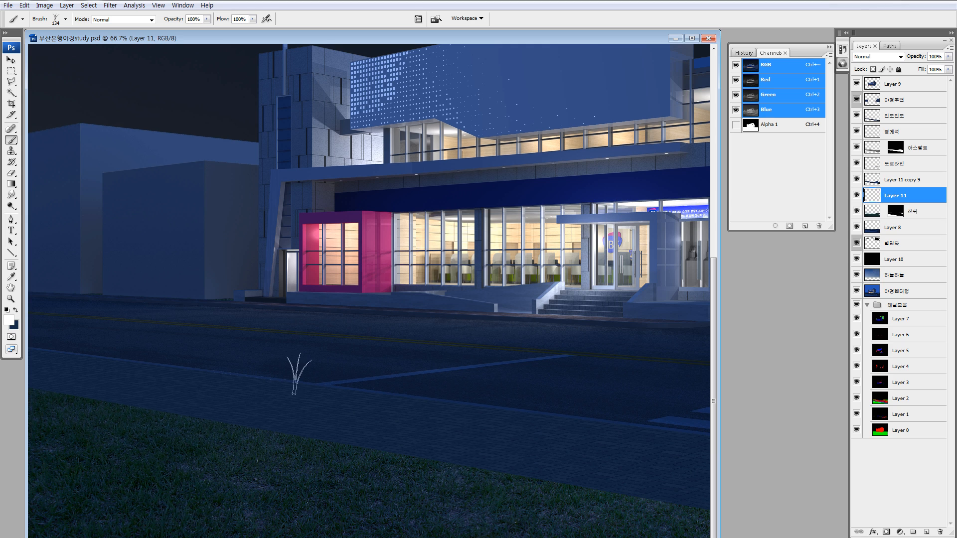
drag(873, 193, 873, 99)
drag(253, 383, 391, 388)
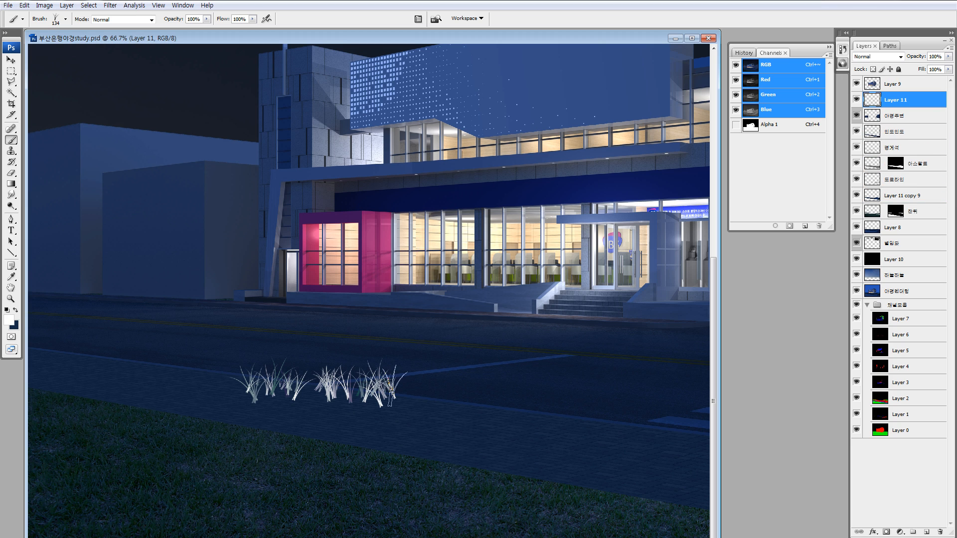
drag(458, 389, 594, 394)
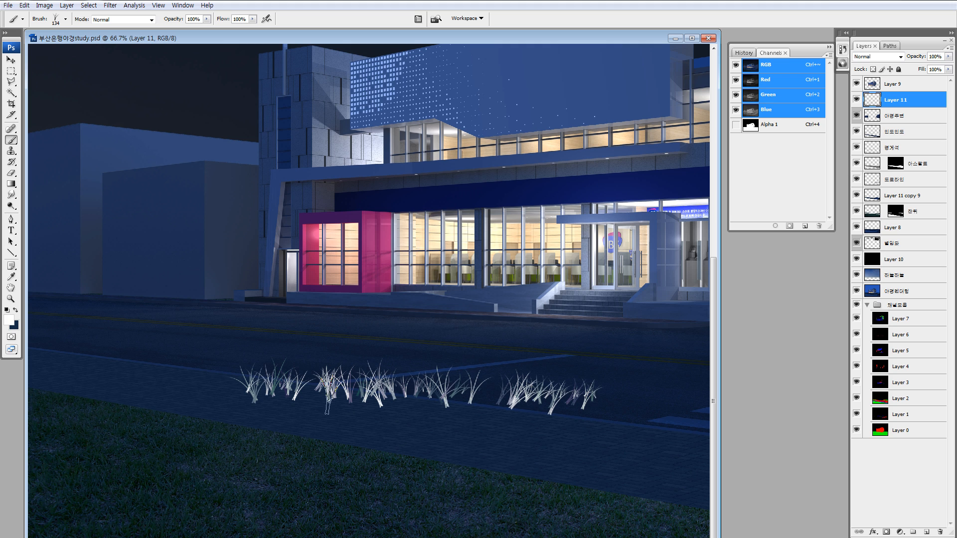
key(ctrl+minus)
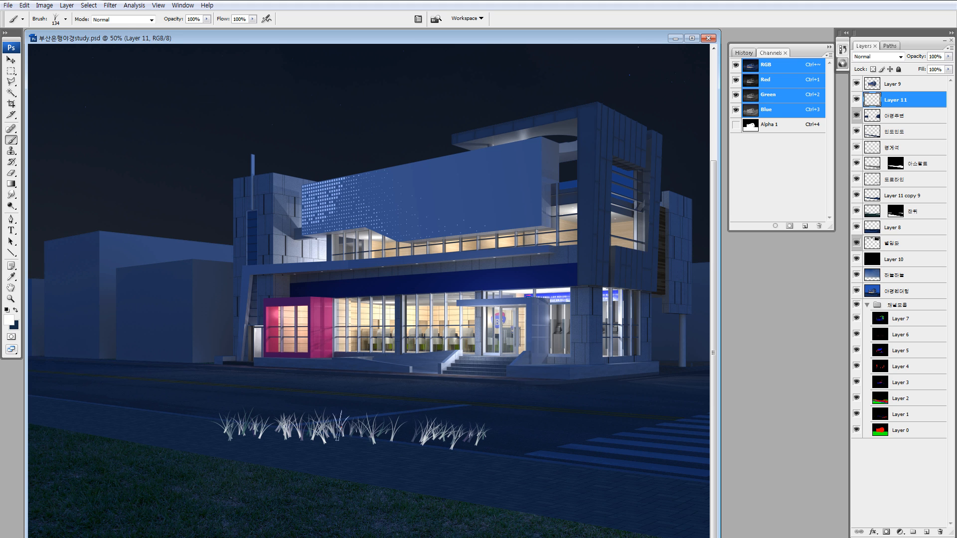
drag(377, 434, 469, 433)
drag(547, 438, 641, 442)
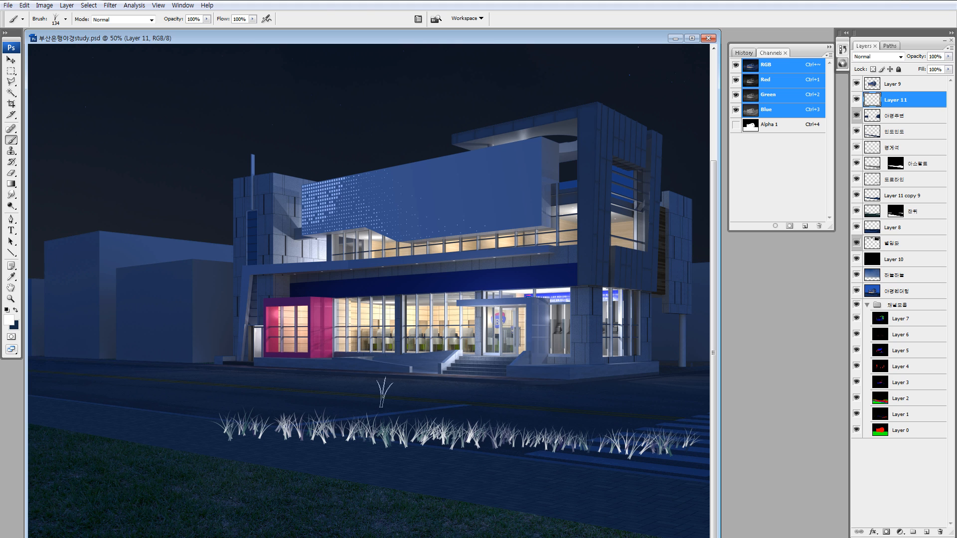
- Scale the painted grass row to 50.4% and skew it 7.0° vertically to follow the boundary between lawn and sidewalk
key(ctrl+t)
drag(708, 404, 465, 438)
drag(371, 457, 169, 429)
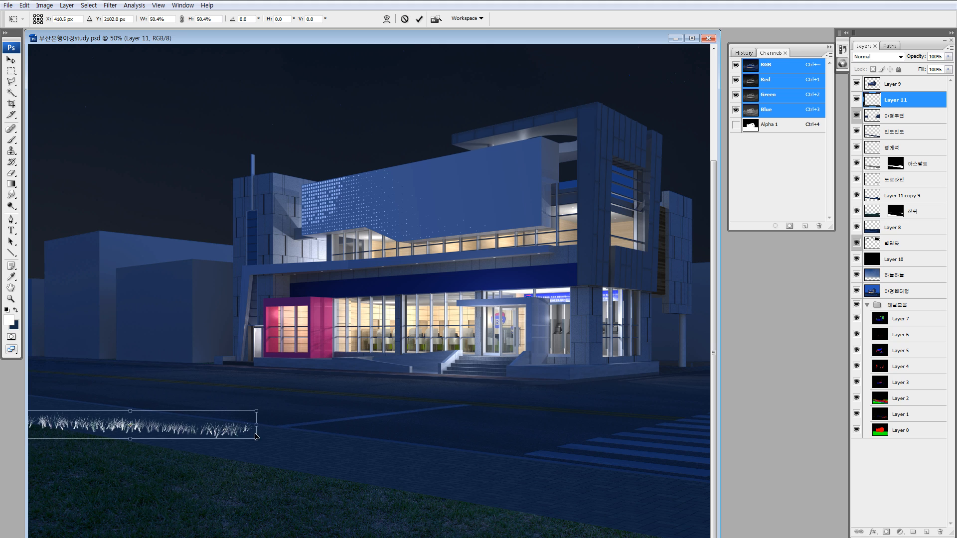
drag(257, 443, 258, 467)
key(Return)
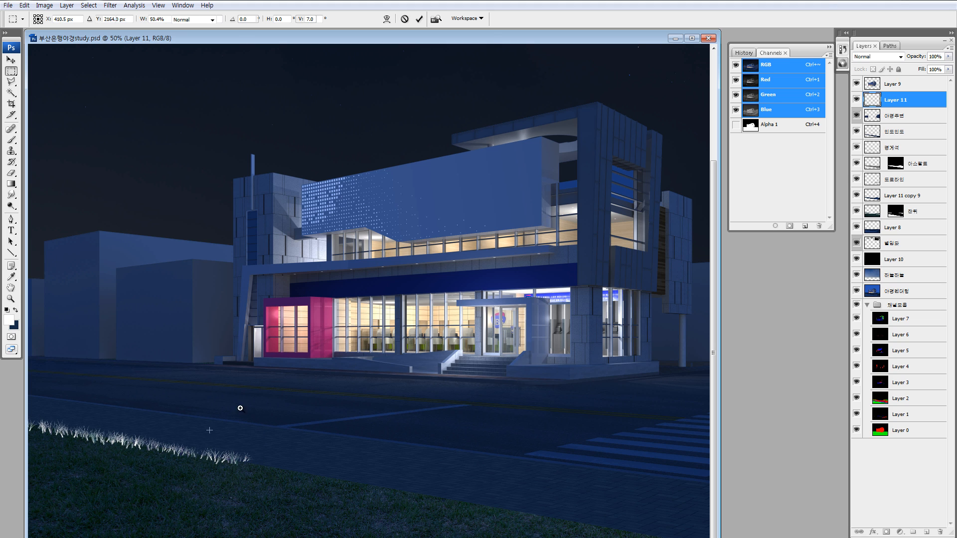
- Select the painted grass row, duplicate it along the rest of the lawn's edge, and deselect
key(z)
drag(369, 363, 16, 536)
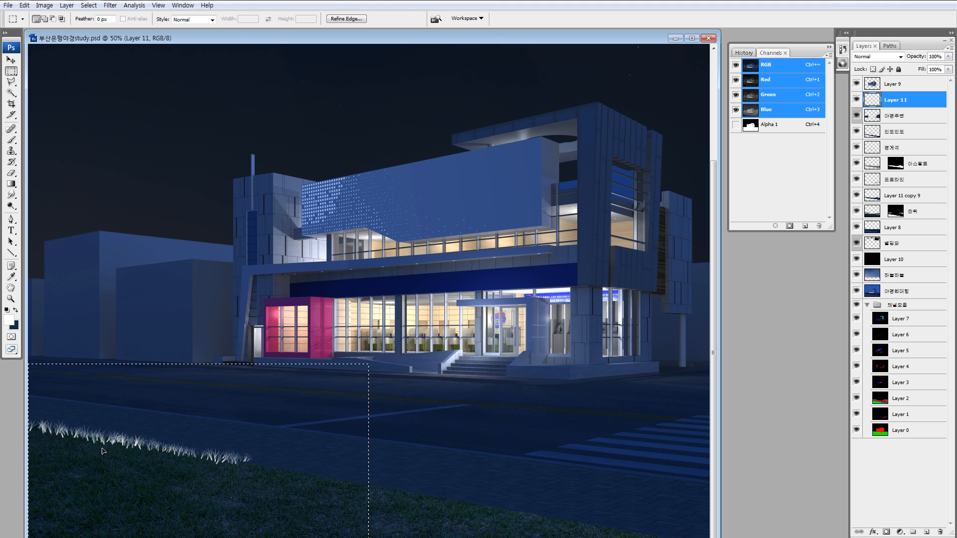
mouse_move(97, 448)
mouse_down()
mouse_move(414, 506)
mouse_move(218, 485)
mouse_move(358, 514)
mouse_move(371, 522)
mouse_move(369, 534)
mouse_move(181, 488)
mouse_up()
key(z)
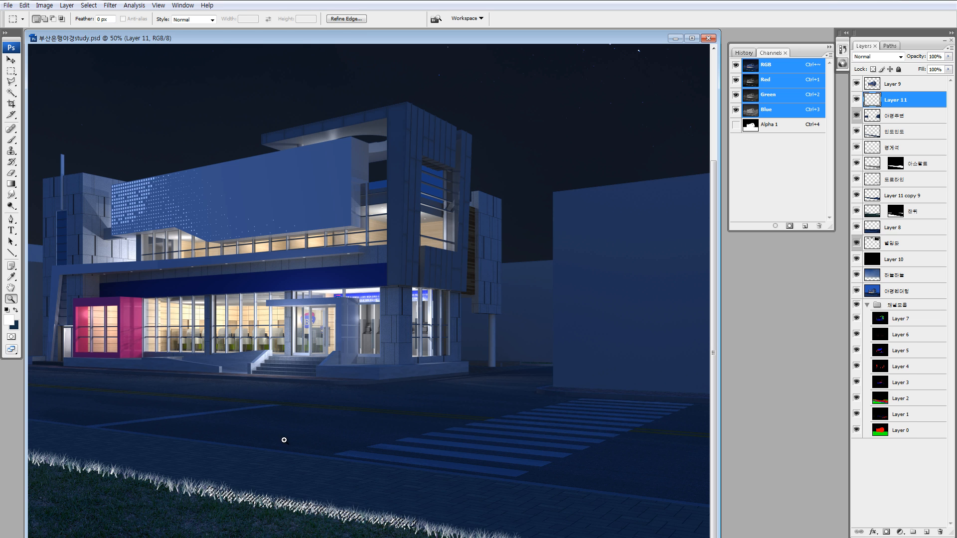
drag(283, 438, 130, 506)
key(v)
key(ctrl+d)
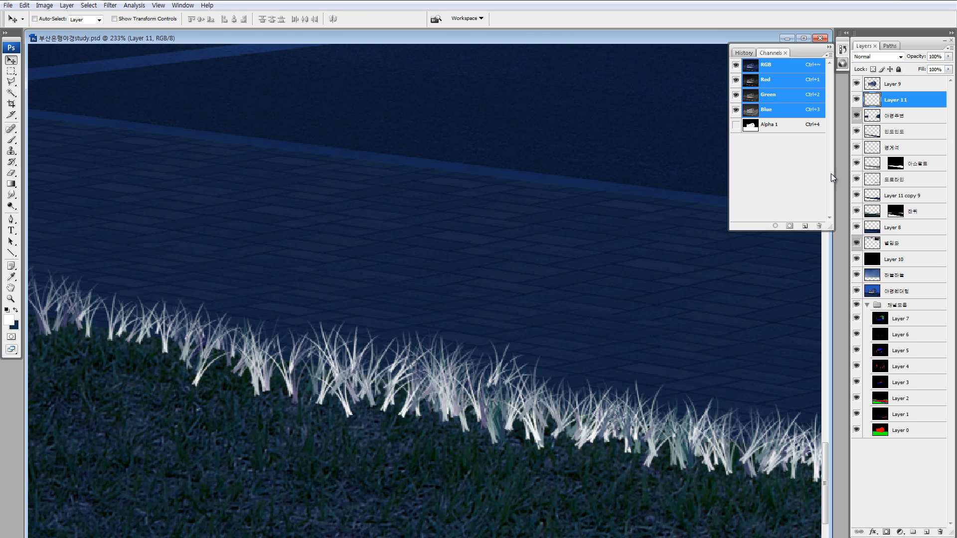
- Load Layer 11's grass blades as a selection, hide that layer, and make the grass layer 잔뒤 active
ctrl+click(870, 100)
click(856, 99)
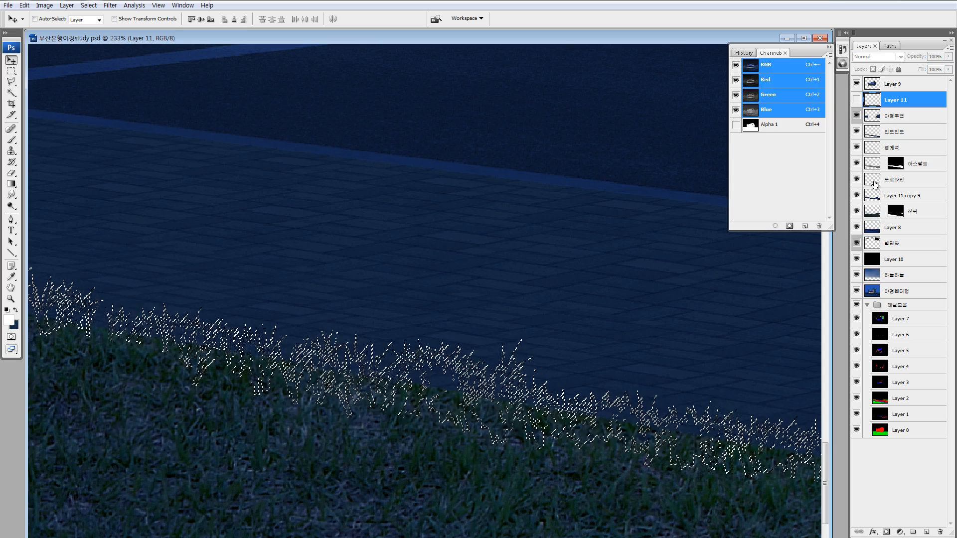
click(876, 212)
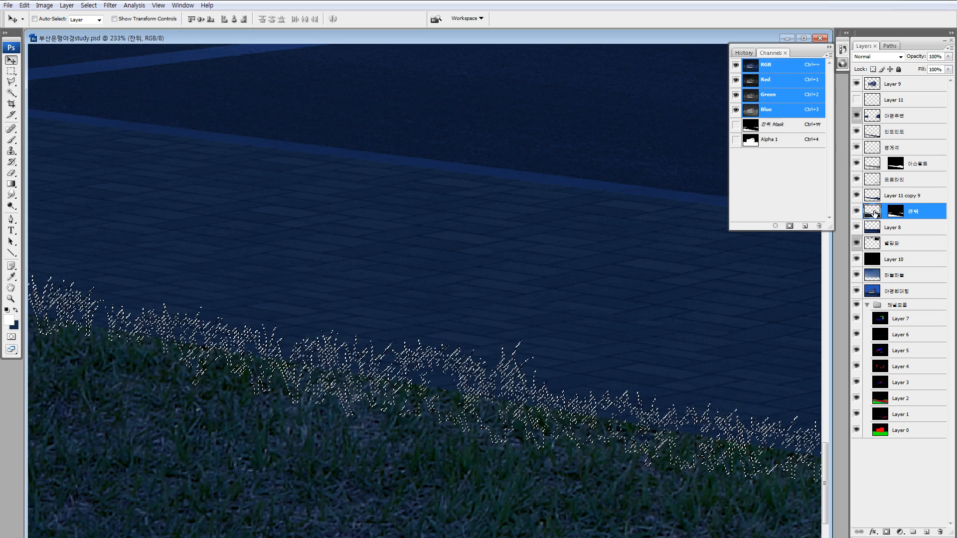
- Restack the grass layer 잔뒤 directly beneath the sidewalk layer 인도인도, checking the grass layer's mask
drag(875, 214, 877, 135)
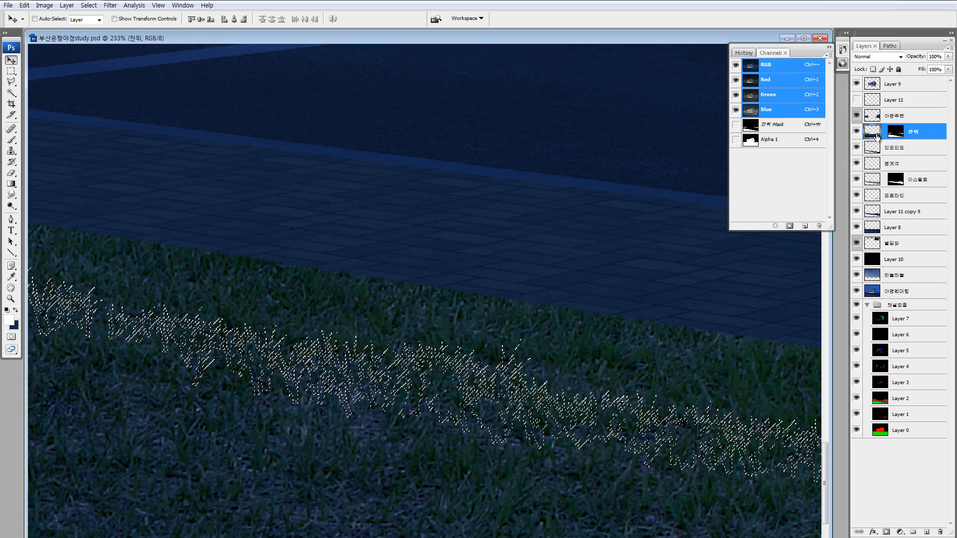
click(896, 132)
alt+click(897, 134)
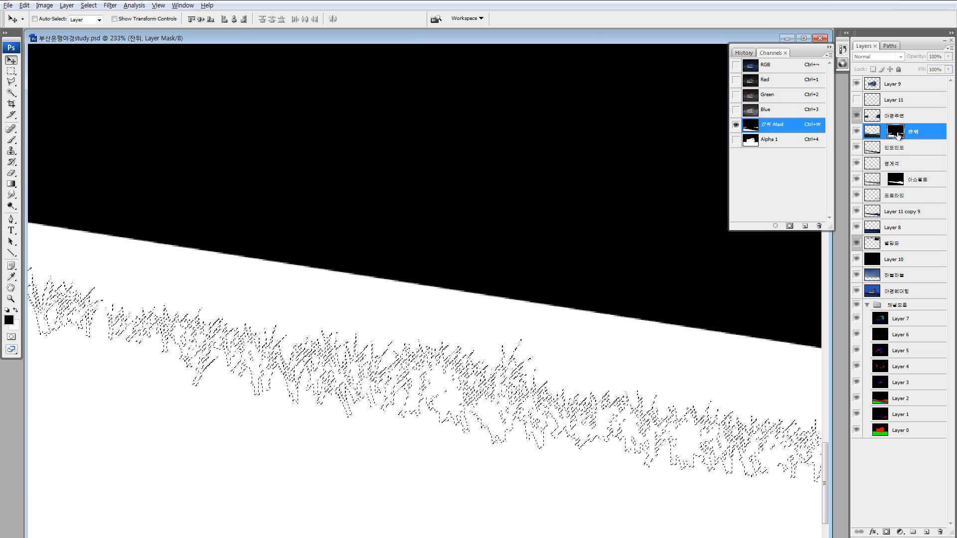
alt+click(897, 133)
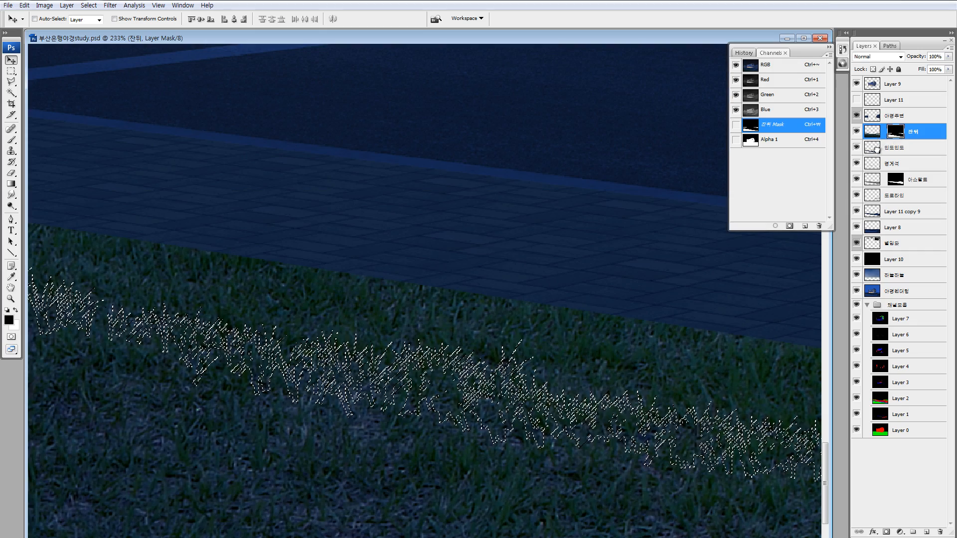
drag(876, 150, 867, 134)
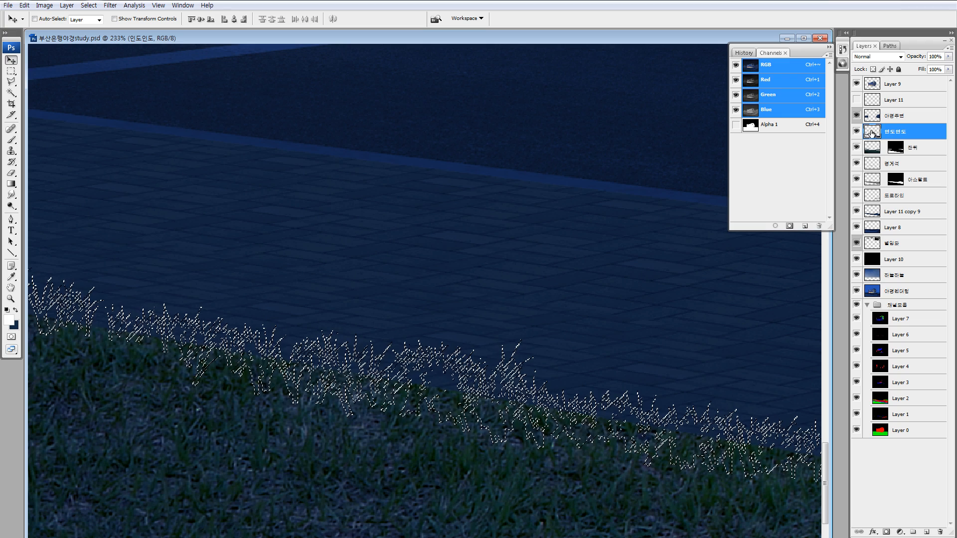
- Add a layer mask to the sidewalk layer from the blade selection and invert it to cut the blades out of the paving
click(887, 531)
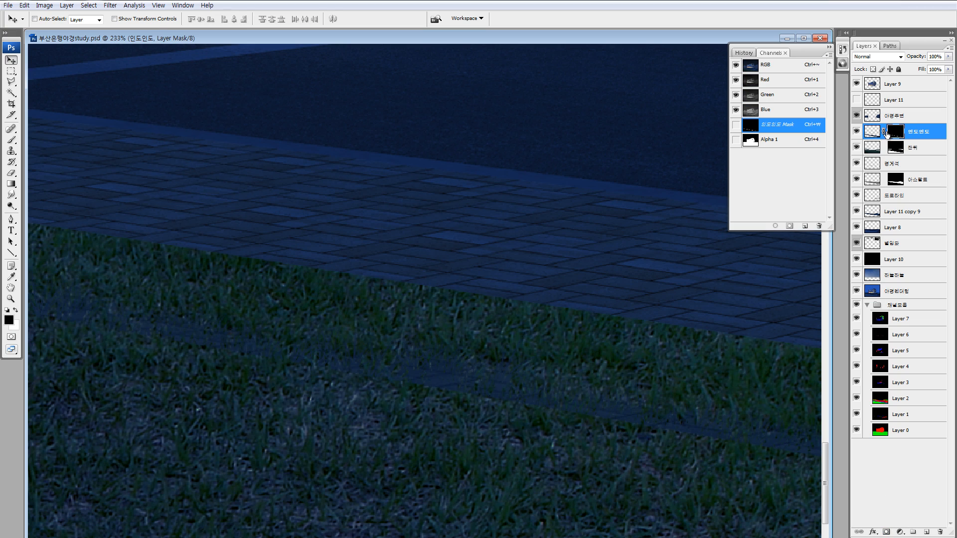
key(ctrl+i)
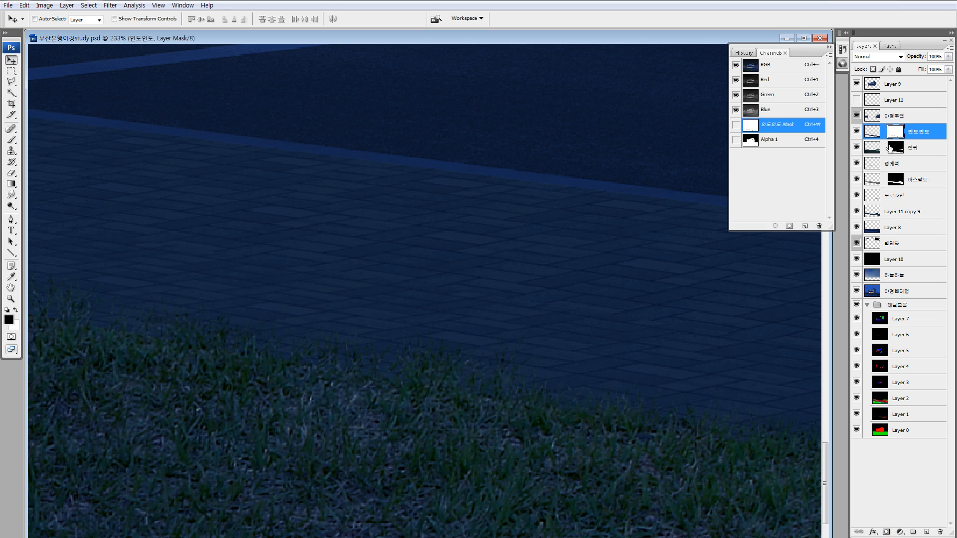
drag(351, 325, 313, 311)
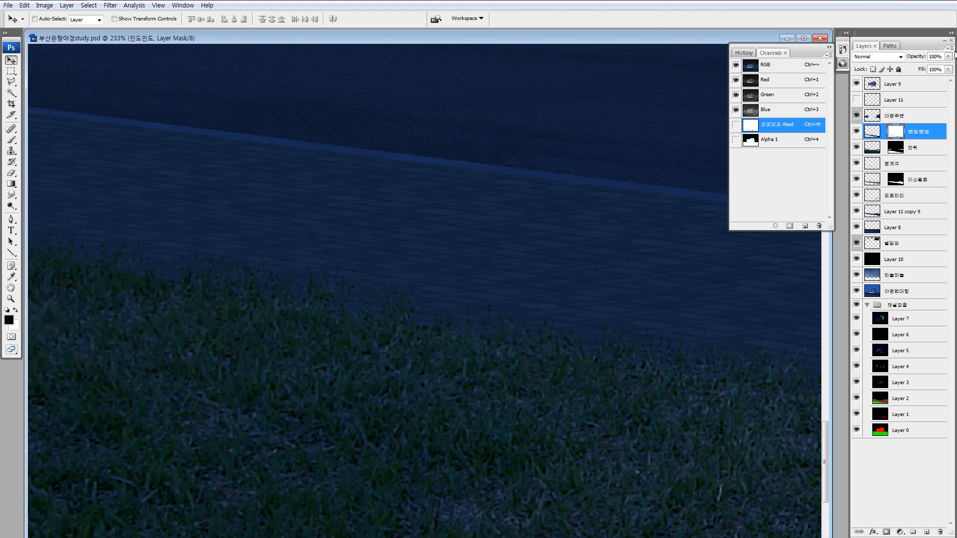
- Examine the sidewalk's layer mask, the isolated sidewalk layer, and the grass edge both up close and in the full image
alt+click(895, 132)
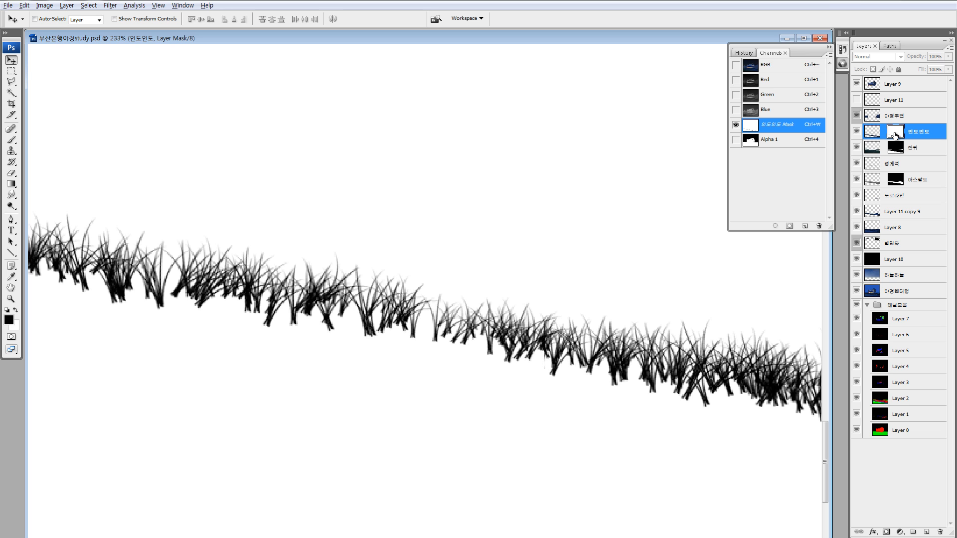
alt+click(894, 133)
alt+click(857, 131)
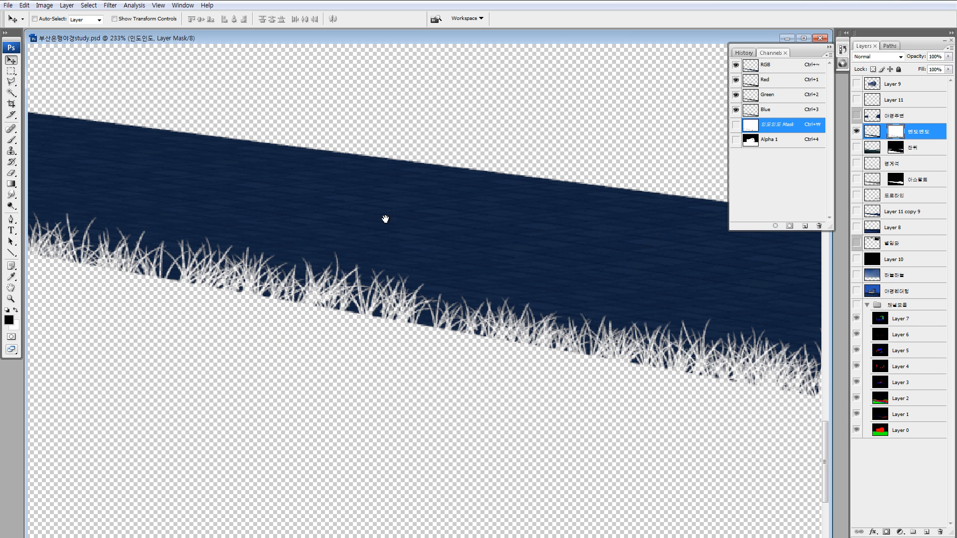
drag(385, 219, 668, 238)
alt+click(857, 132)
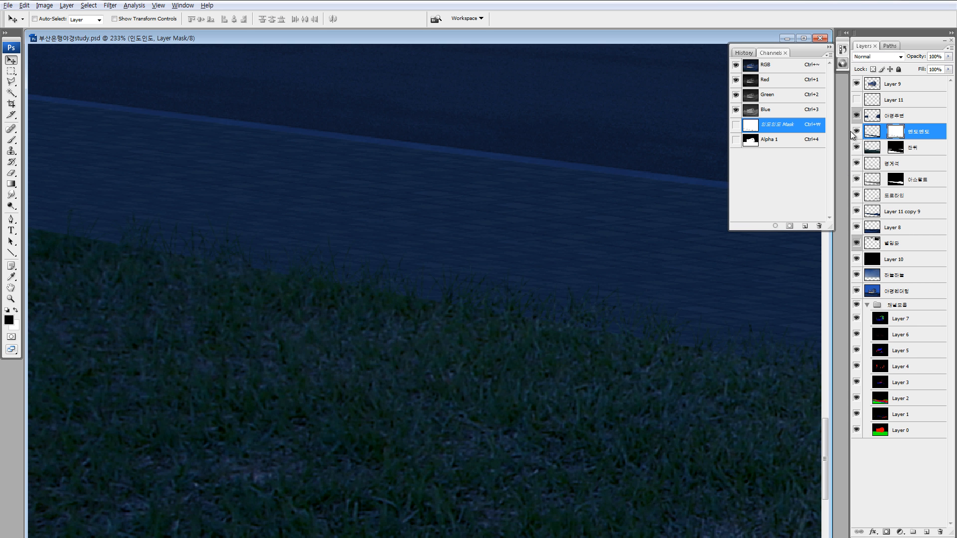
key(ctrl+minus)
key(ctrl+minus)
key(ctrl+minus)
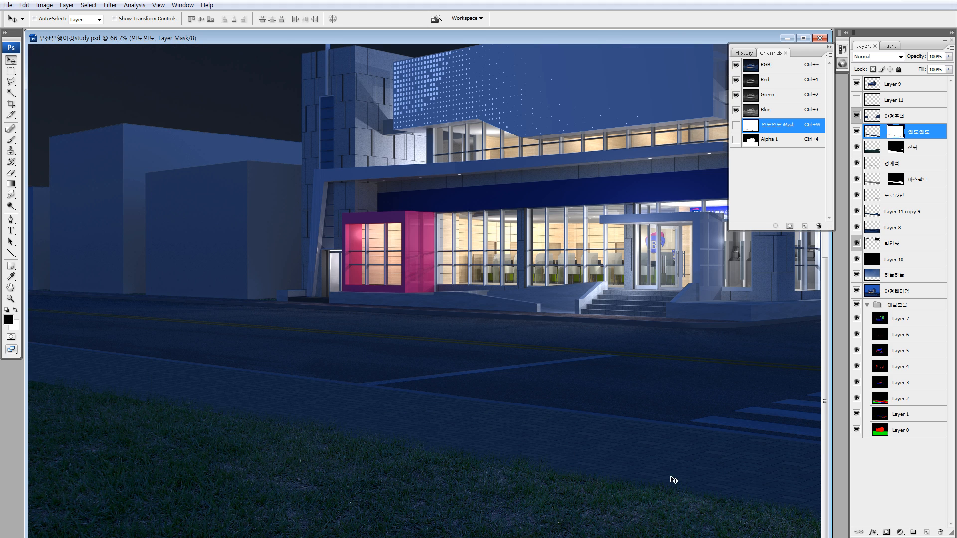
key(z)
drag(643, 455, 724, 534)
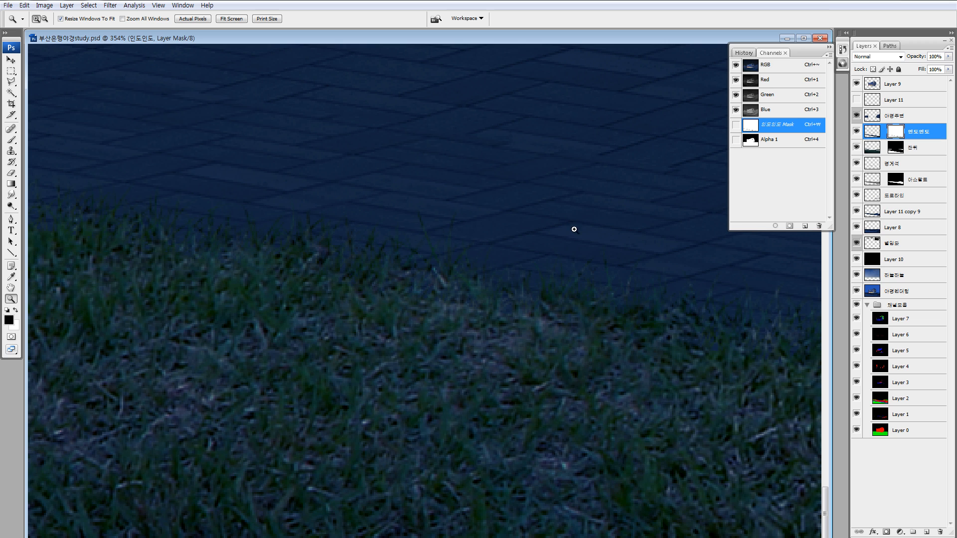
drag(574, 229, 761, 392)
key(ctrl+0)
drag(572, 458, 649, 535)
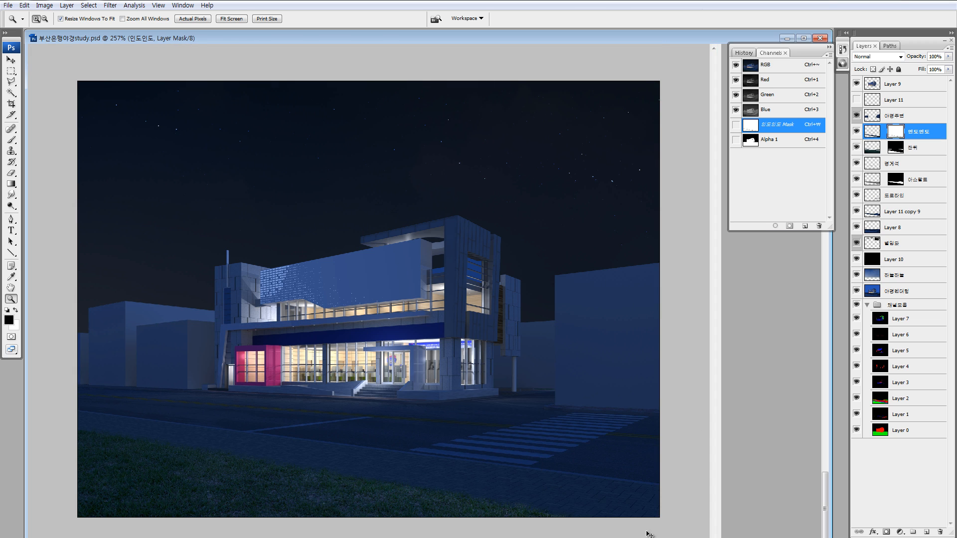
key(ctrl+0)
key(ctrl+minus)
key(ctrl+minus)
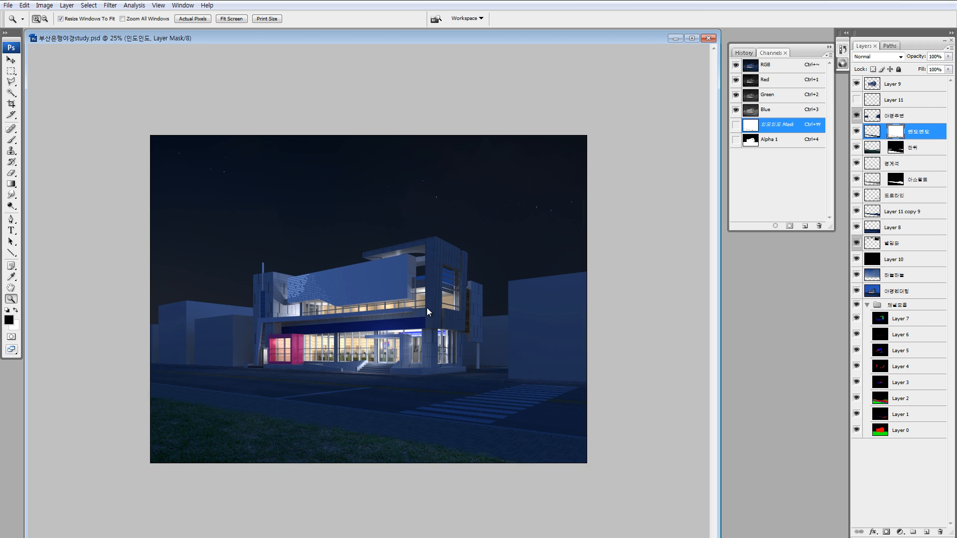
- Copy the grass layer 잔디 from the tree collection file into the night view document, stacked above 야경주변, and place it over the sidewalk
key(ctrl+Tab)
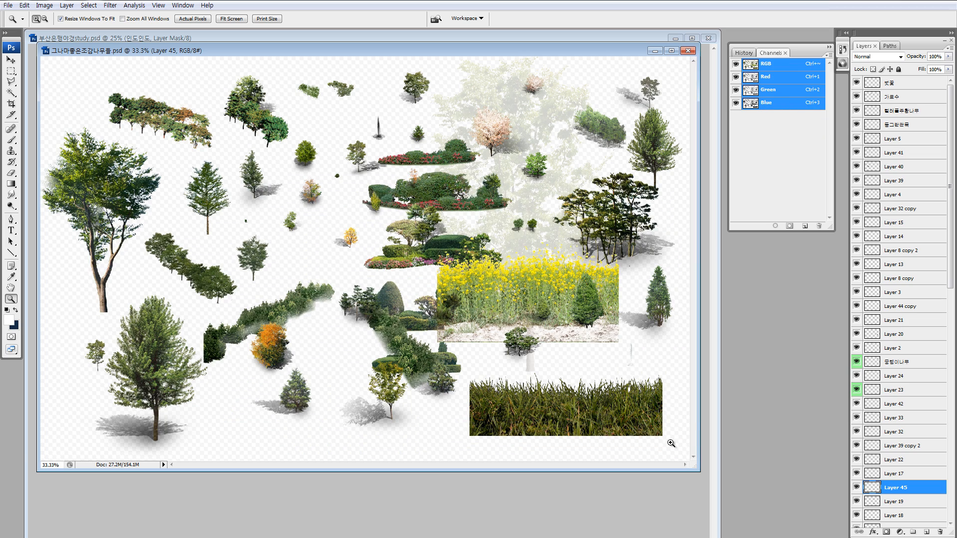
drag(671, 443, 523, 392)
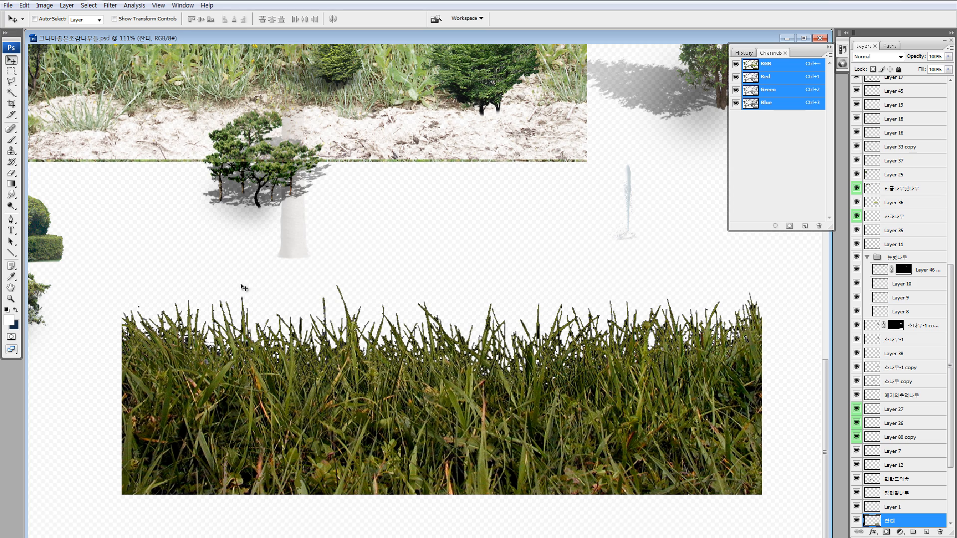
drag(336, 38, 666, 46)
drag(461, 388, 279, 331)
drag(867, 138, 877, 117)
drag(389, 388, 382, 403)
- Split off the upper blades of the pasted grass with a rectangular selection and delete the leftover lower strip
key(z)
drag(196, 352, 470, 462)
key(m)
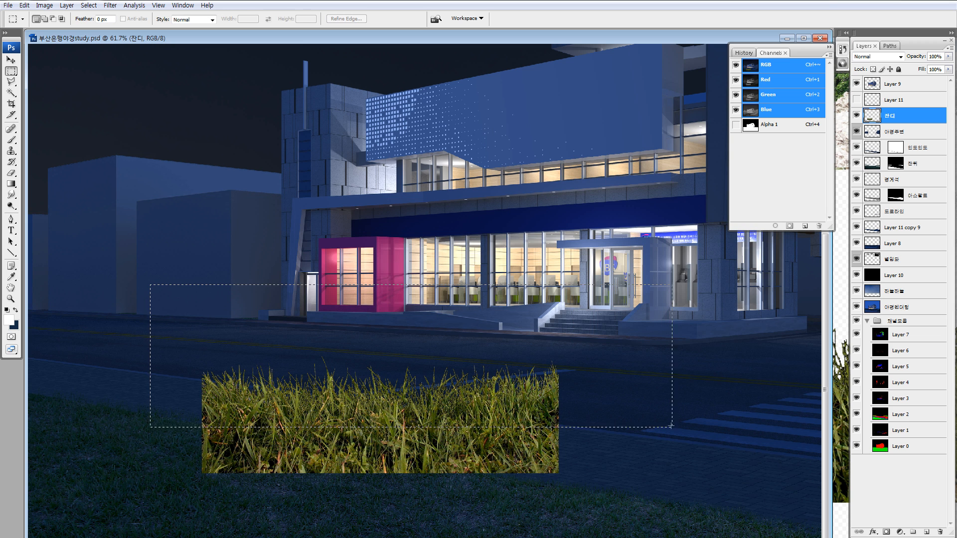
drag(563, 362, 514, 273)
drag(132, 408, 579, 516)
drag(445, 481, 609, 467)
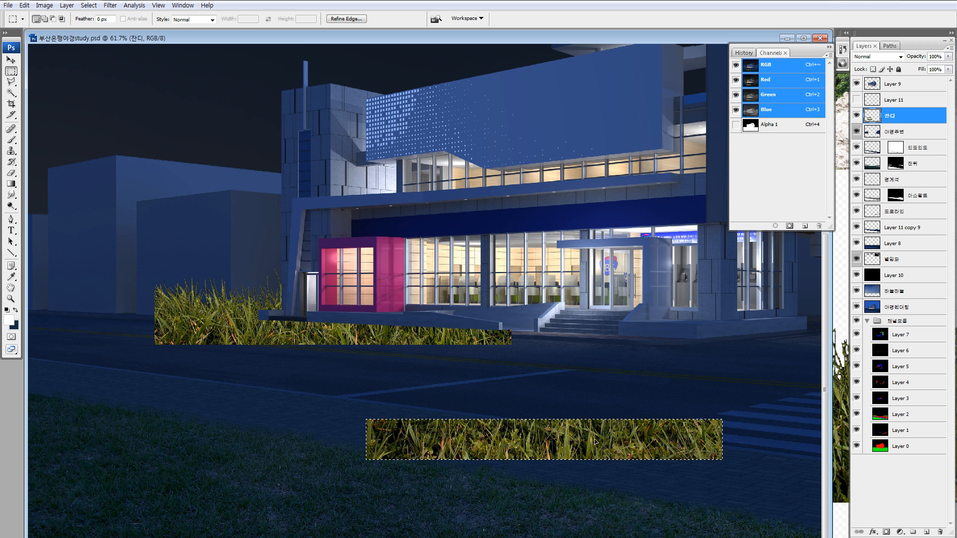
key(Delete)
key(ctrl+d)
- Move the trimmed grass strip up into the sky area and duplicate it alongside itself to double its length
drag(616, 187, 27, 429)
key(ctrl+minus)
key(ctrl+minus)
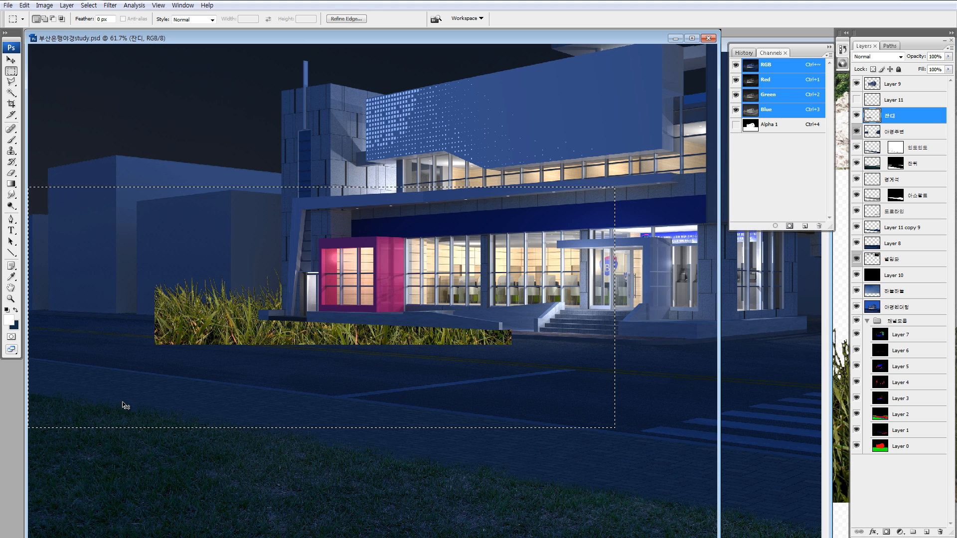
drag(255, 387, 209, 153)
drag(185, 160, 374, 160)
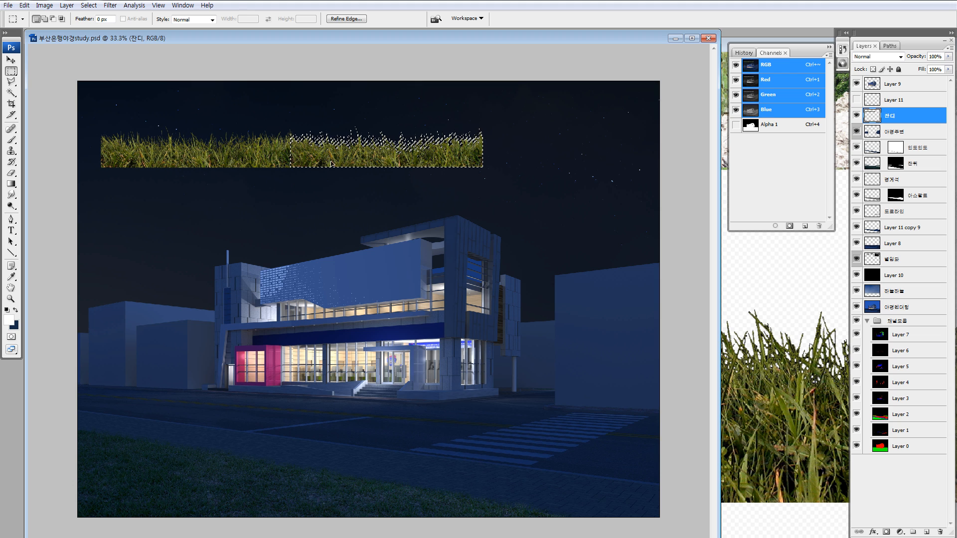
key(ctrl+d)
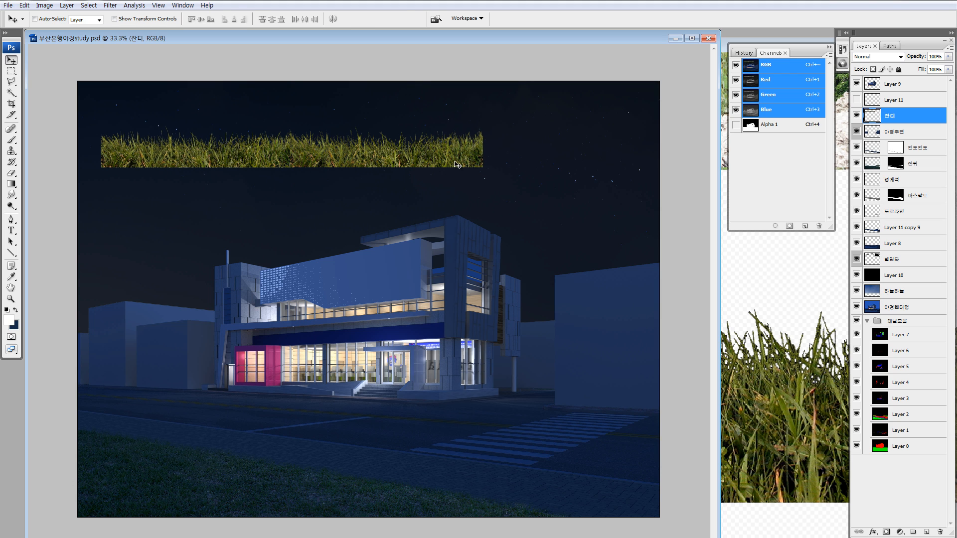
- Scale the doubled grass strip down proportionally to about 30%, keeping its left end in place
key(ctrl+t)
drag(275, 168, 205, 163)
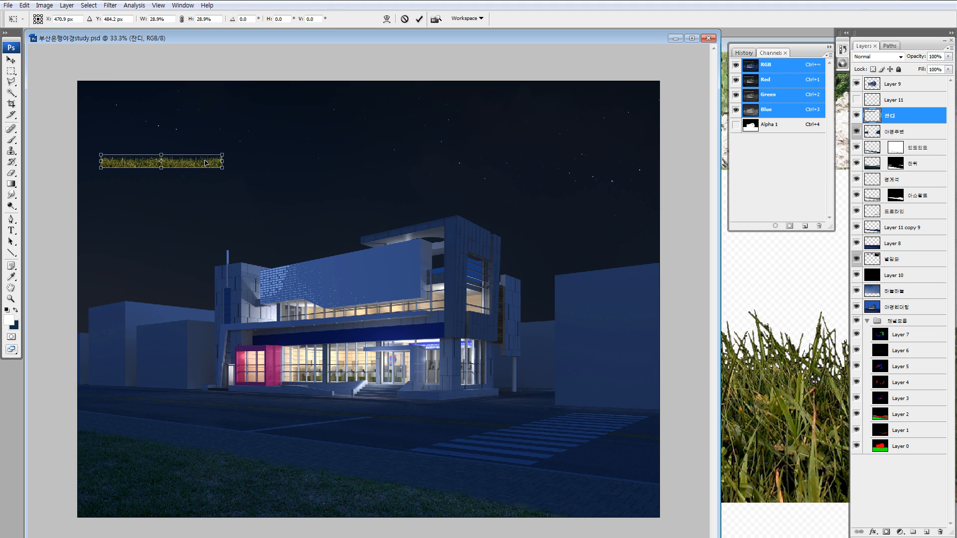
key(Return)
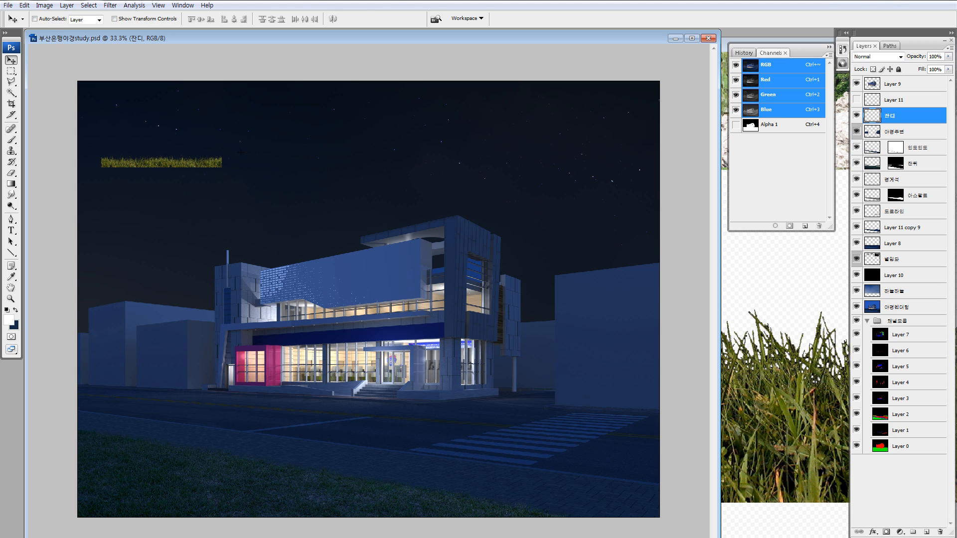
- Duplicate the small grass strip end to end into one long strip and move it down to the sidewalk edge
key(m)
drag(327, 112, 74, 259)
mouse_move(151, 189)
mouse_down()
mouse_move(286, 187)
mouse_move(269, 187)
mouse_up()
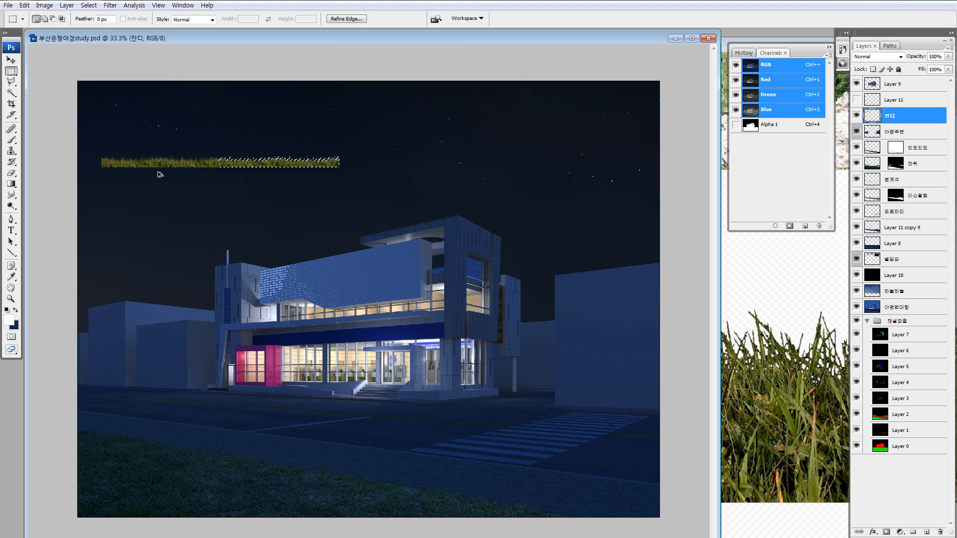
key(ctrl+a)
drag(135, 172, 433, 456)
key(ctrl+d)
- Skew the long grass strip about 9.3° so that it slopes along the border between lawn and sidewalk
key(v)
key(z)
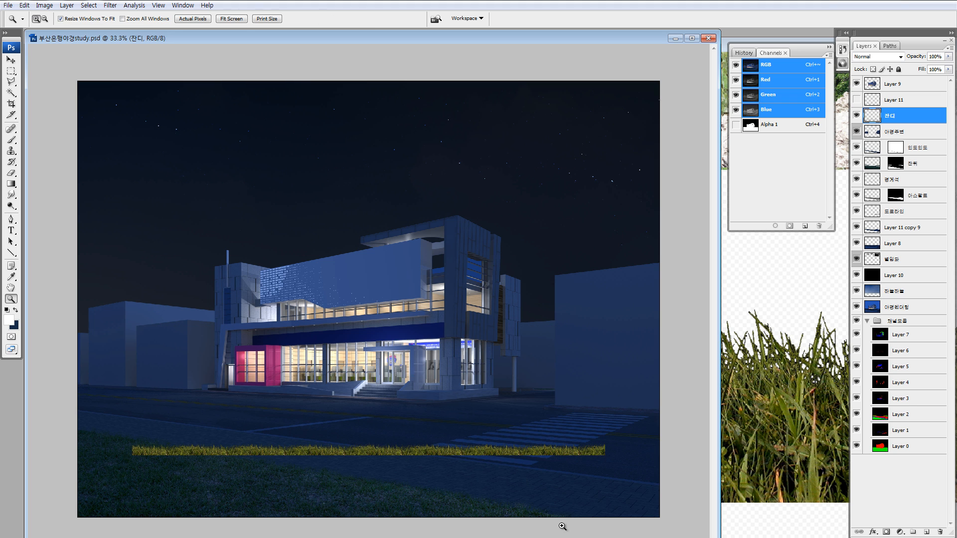
drag(389, 367, 562, 526)
key(v)
key(ctrl+t)
key(ctrl+0)
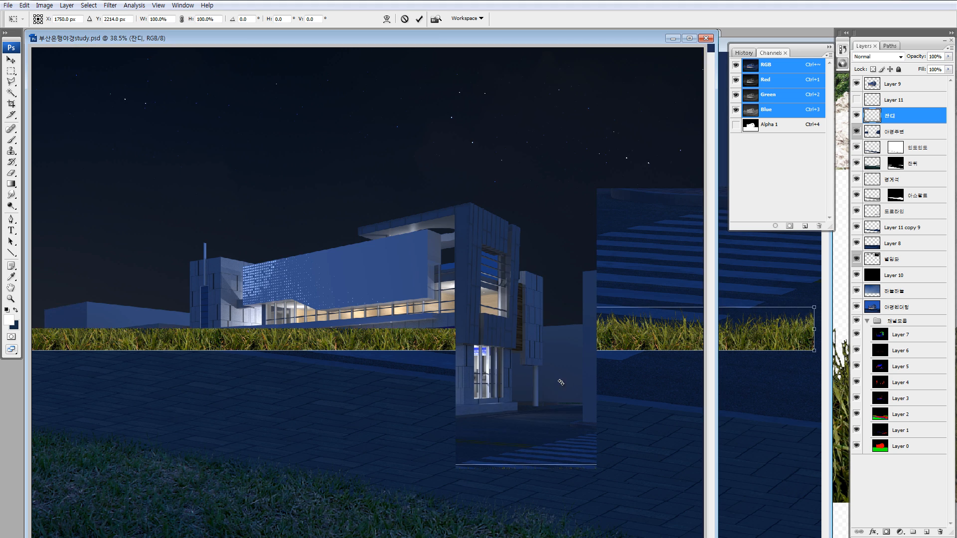
key(ctrl+minus)
drag(607, 482, 604, 518)
drag(135, 451, 135, 438)
key(Return)
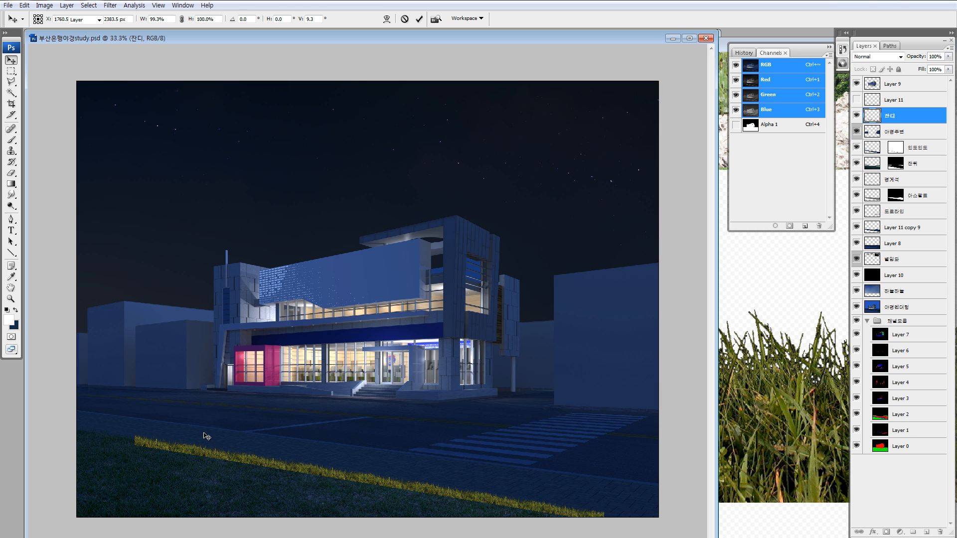
- Extend the grass strip to the image's left edge with a copied lasso selection feathered 5 px
key(z)
drag(133, 399, 286, 537)
key(l)
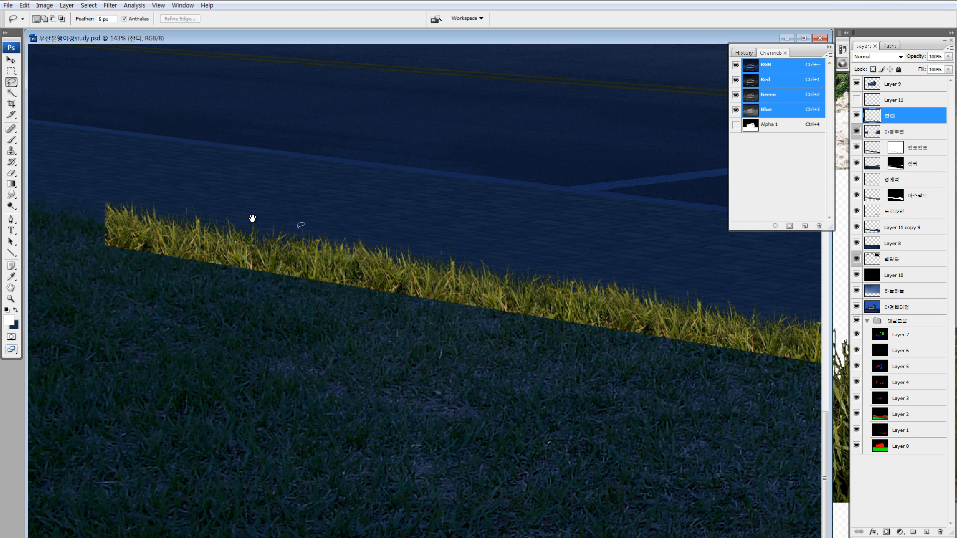
drag(253, 219, 424, 258)
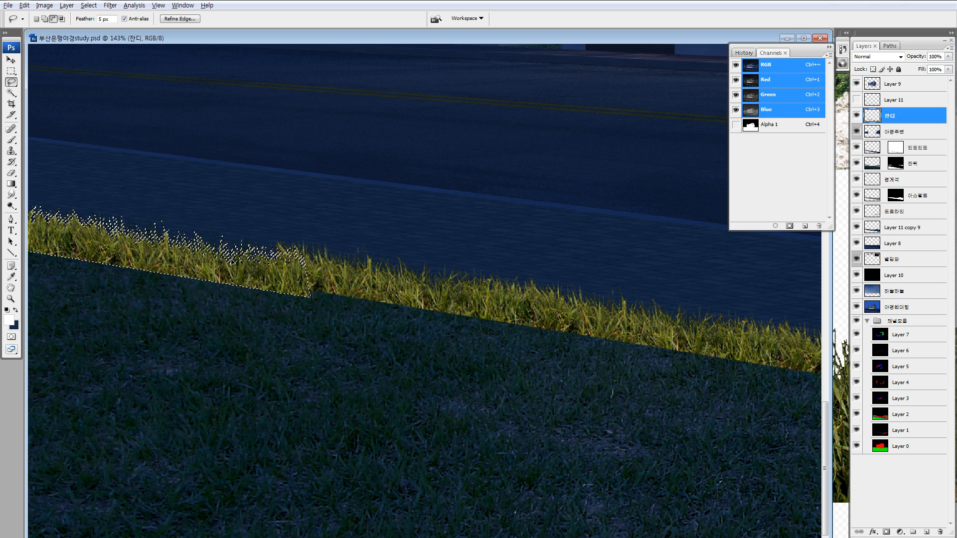
key(ctrl+0)
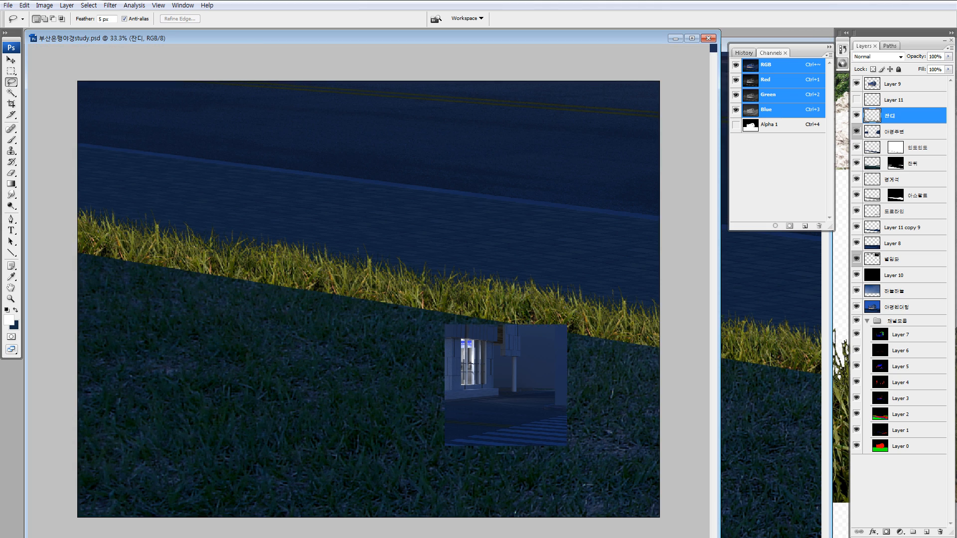
- Delete the layer mask of the sidewalk layer 인도인도 without applying it
key(z)
drag(424, 445, 489, 524)
key(v)
drag(502, 422, 532, 433)
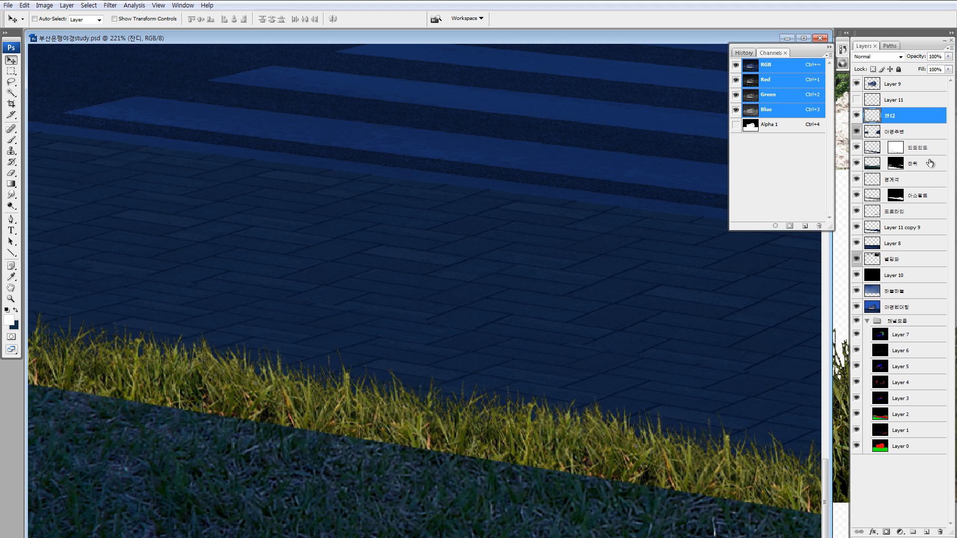
drag(894, 147, 943, 524)
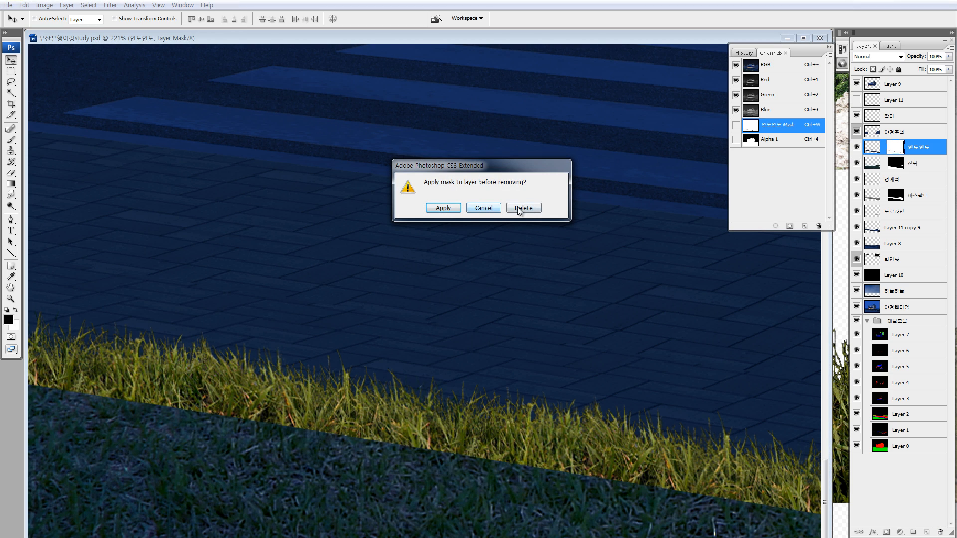
click(523, 209)
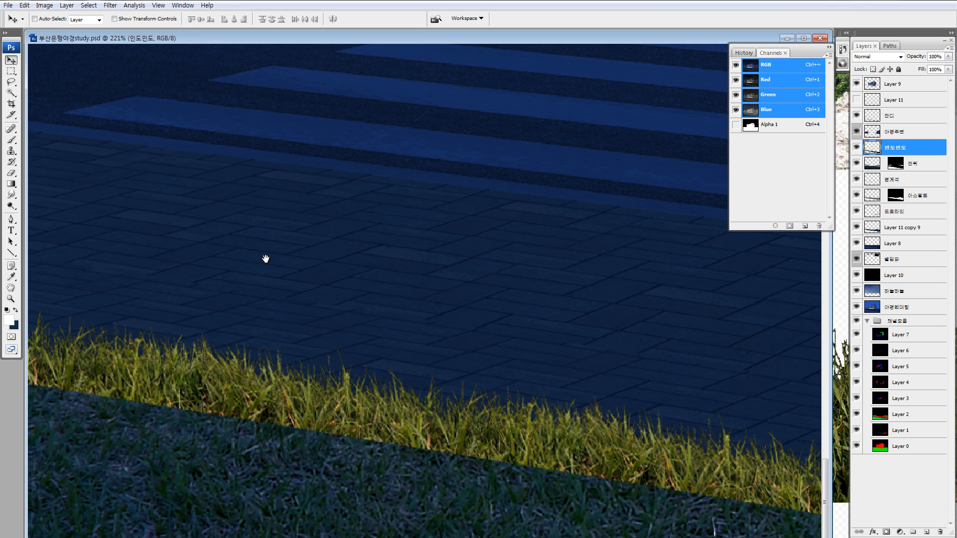
- Load the sidewalk layer 인도인도 as a selection and compare its lower edge with the grass strip along its length
scroll(266, 259, down, 5)
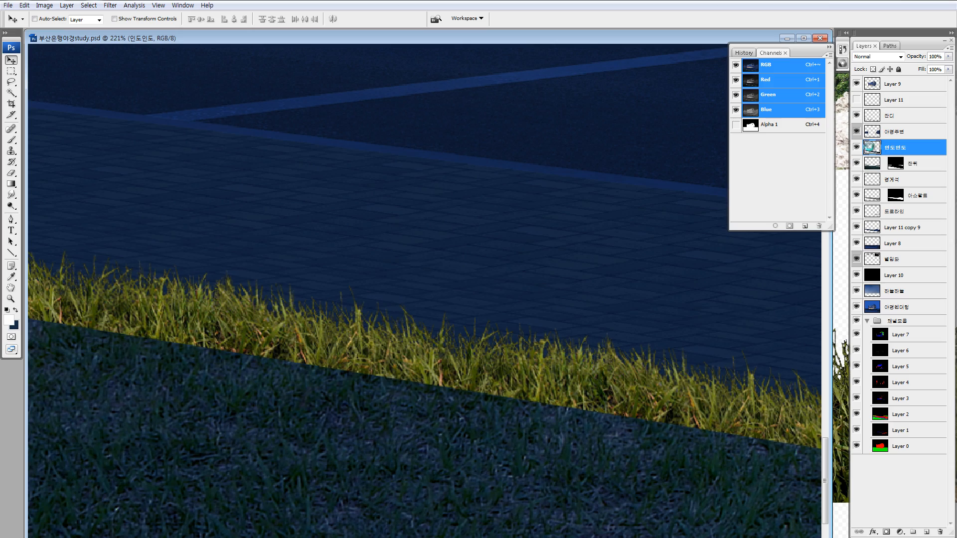
ctrl+click(871, 146)
drag(239, 249, 642, 294)
drag(96, 218, 408, 252)
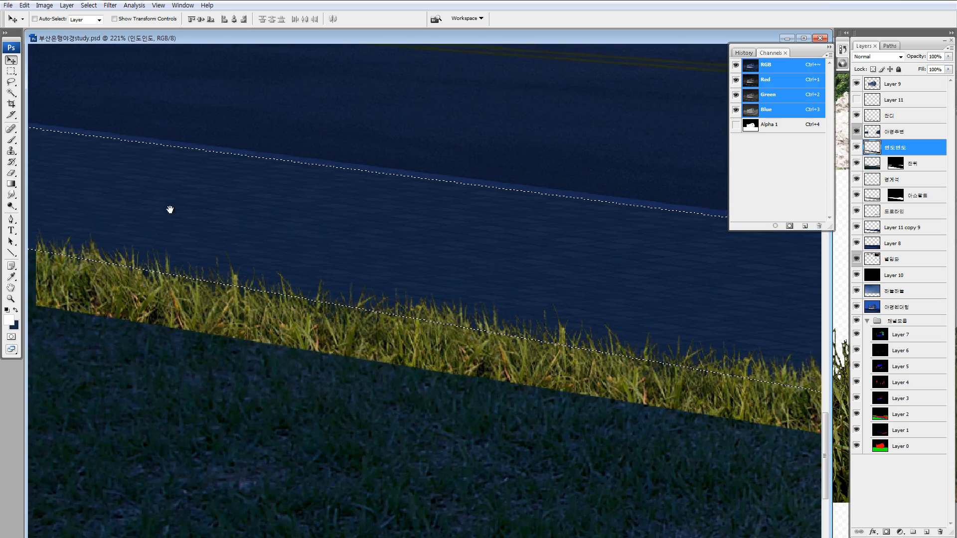
scroll(170, 209, up, 10)
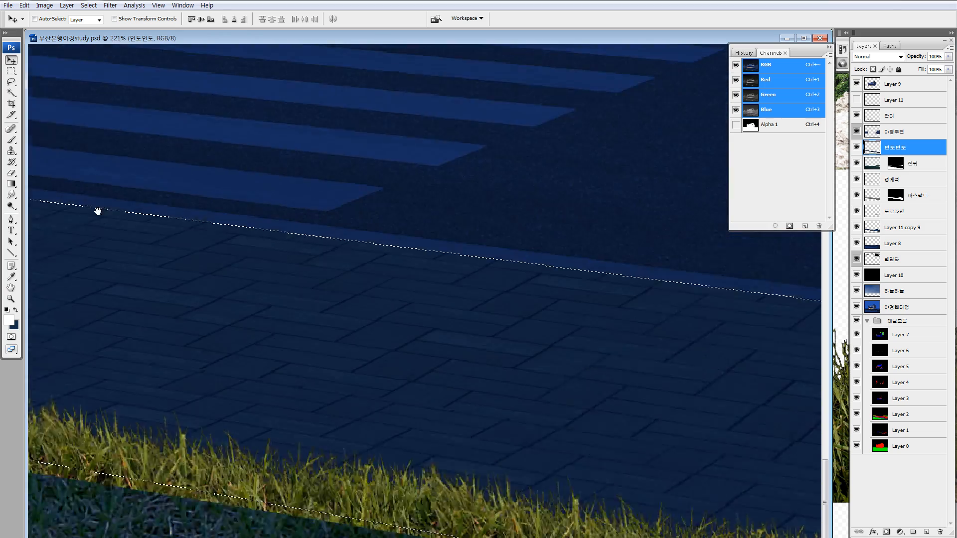
drag(767, 335, 541, 333)
drag(249, 331, 512, 337)
- Stretch the sidewalk layer's left end outward to 100.9% width with a 0.2° vertical skew
key(ctrl+minus)
key(ctrl+minus)
key(ctrl+minus)
key(ctrl+minus)
key(ctrl+minus)
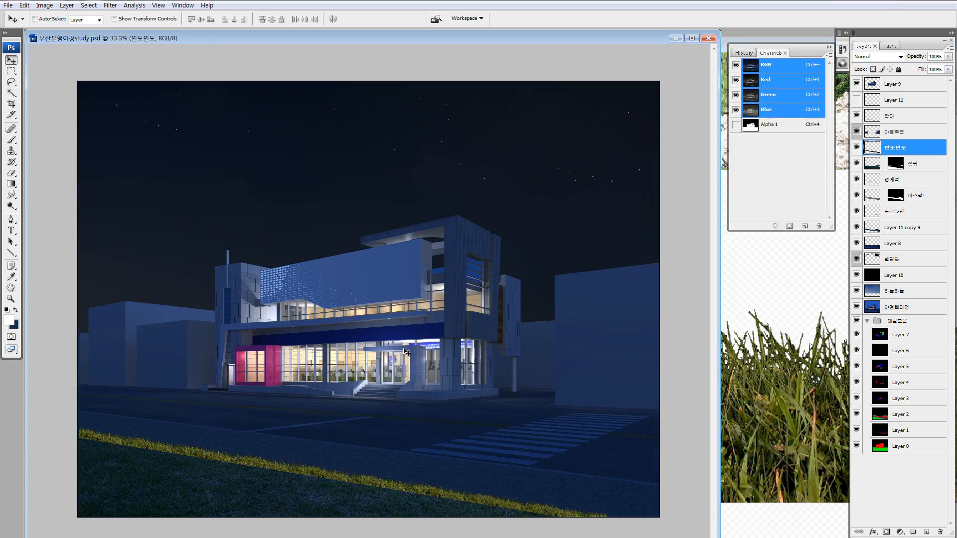
key(ctrl+t)
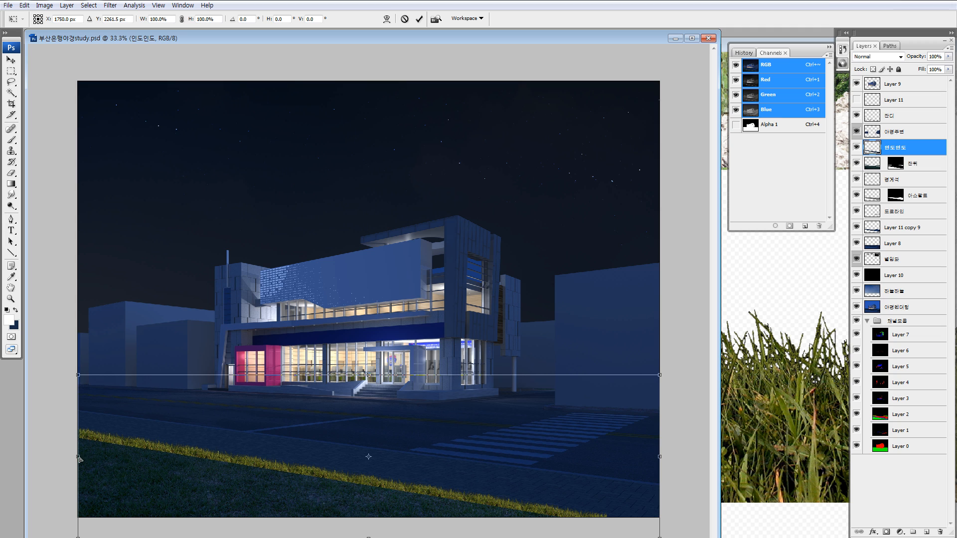
drag(77, 458, 74, 457)
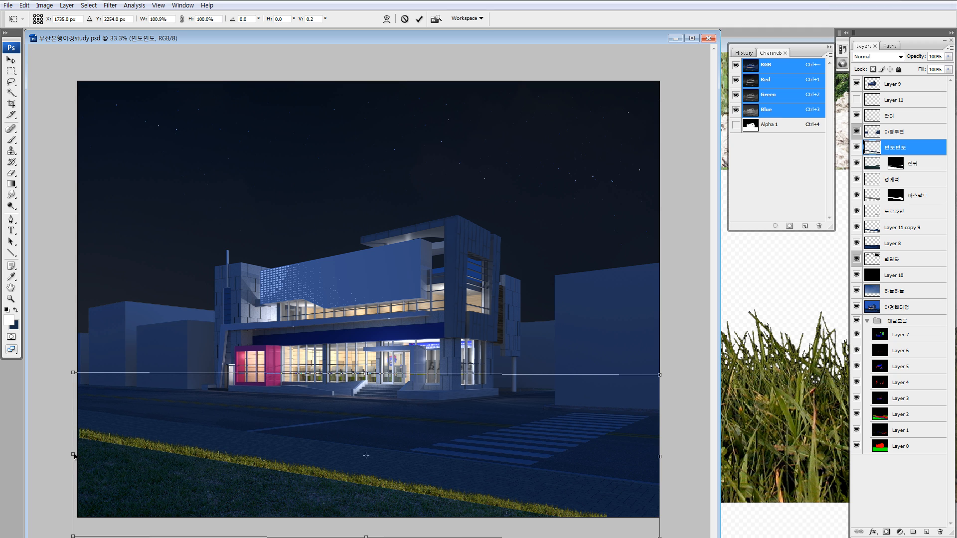
key(Return)
- Stretch the 잔디 strip's left end to 100.9% width with a 0.5° vertical skew and check both ends against the sidewalk selection
click(892, 117)
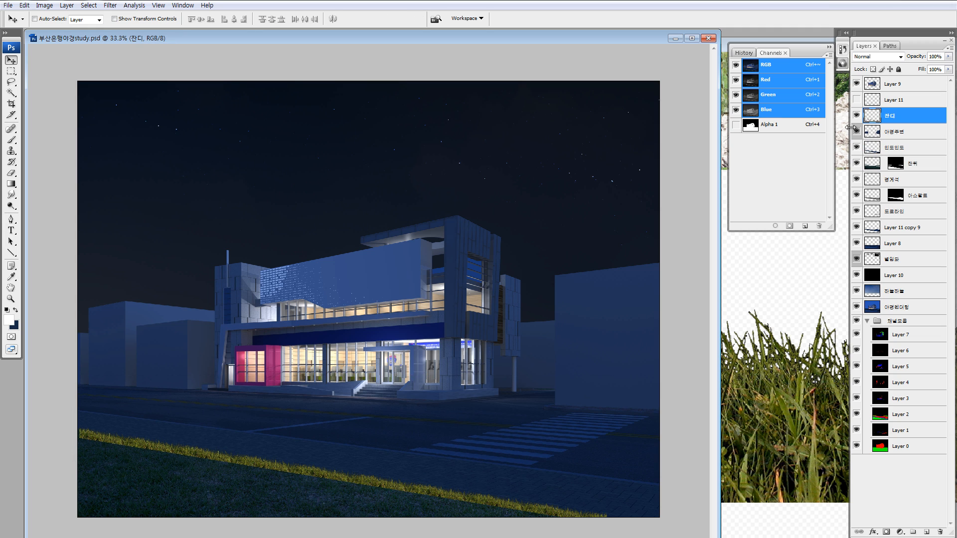
key(ctrl+t)
drag(81, 479, 77, 474)
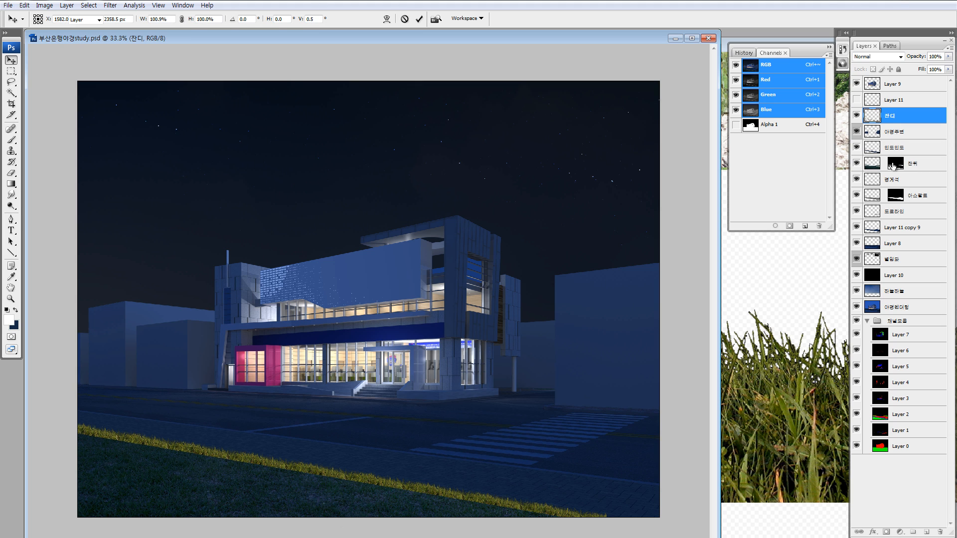
ctrl+click(872, 150)
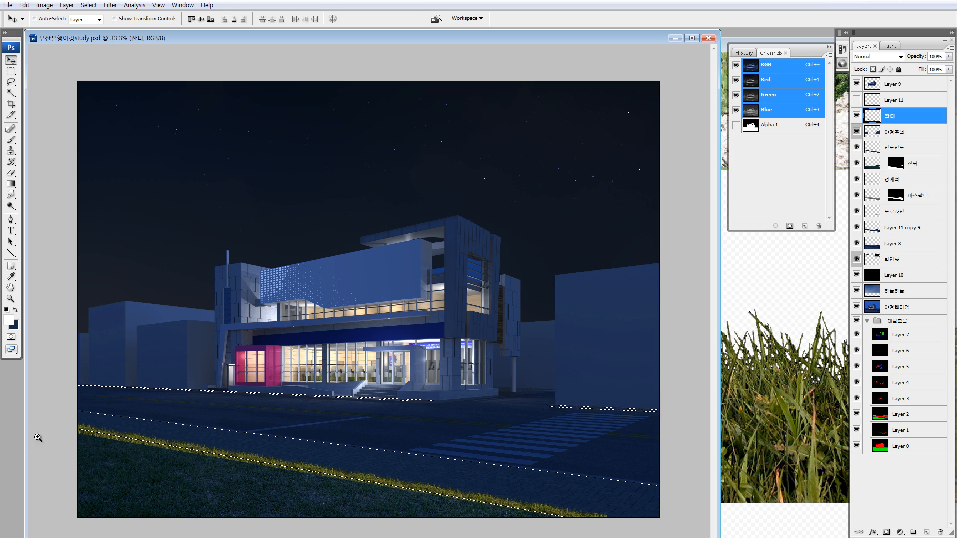
key(z)
drag(56, 397, 145, 441)
key(ctrl+0)
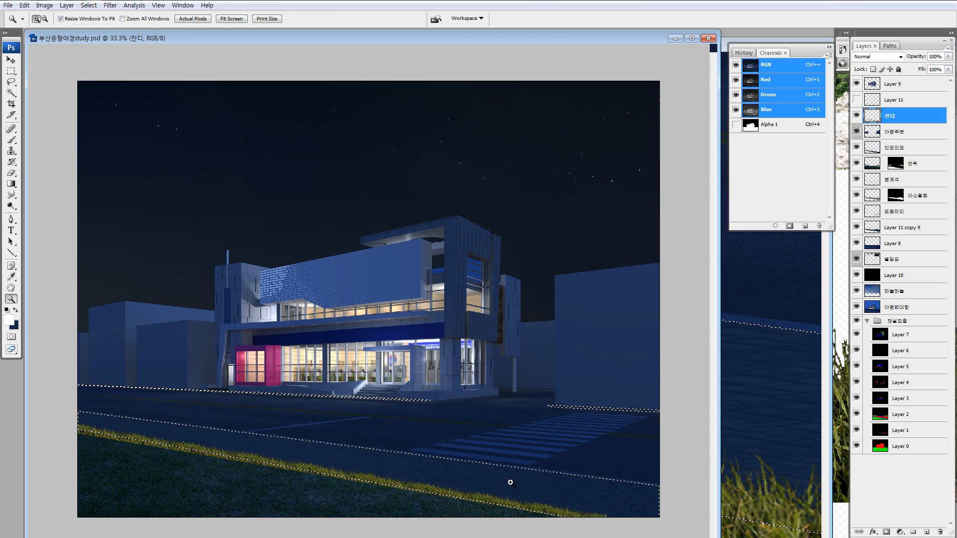
drag(508, 481, 608, 522)
key(ctrl+0)
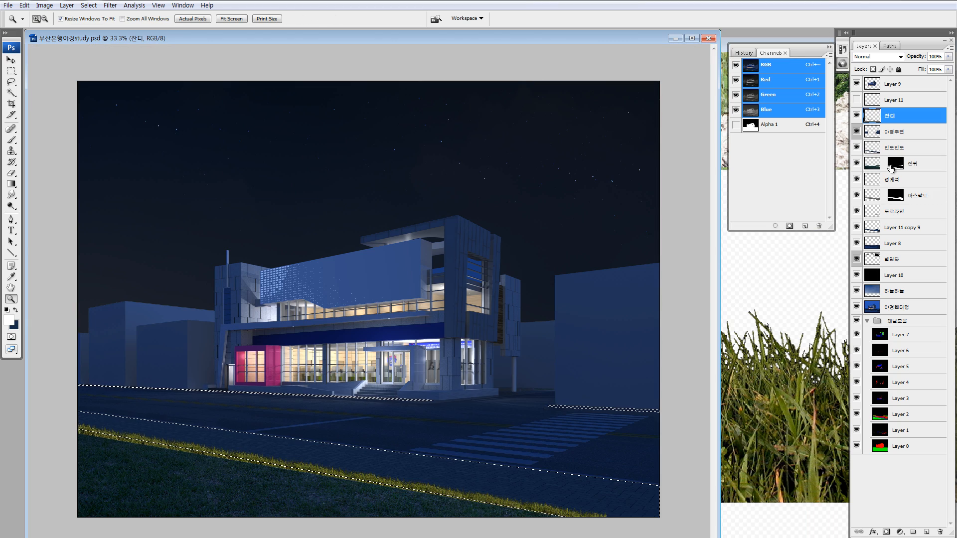
- Clear the selection and stretch the 잔디 strip's right end to 100.5% width with a 0.1° vertical skew
key(ctrl+d)
key(v)
key(ctrl+t)
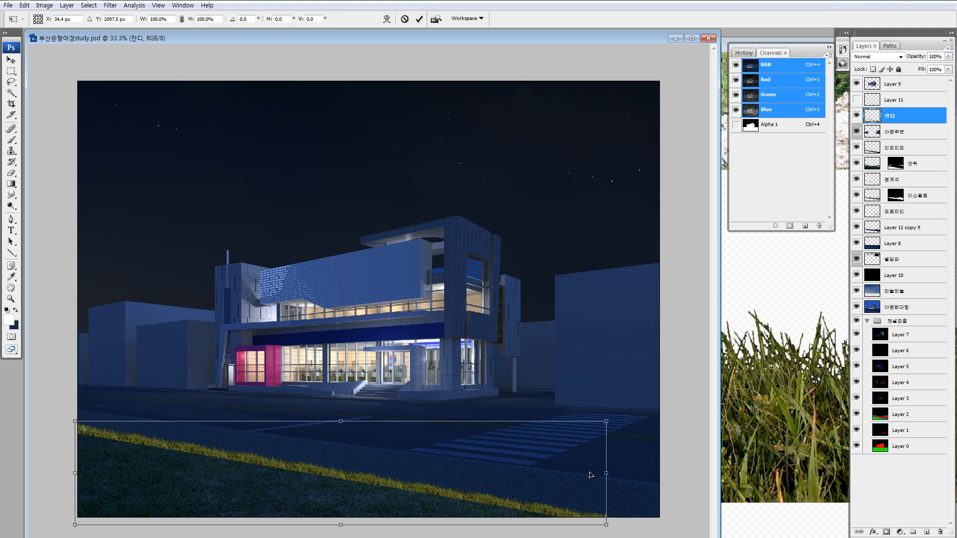
drag(607, 475, 610, 480)
key(Return)
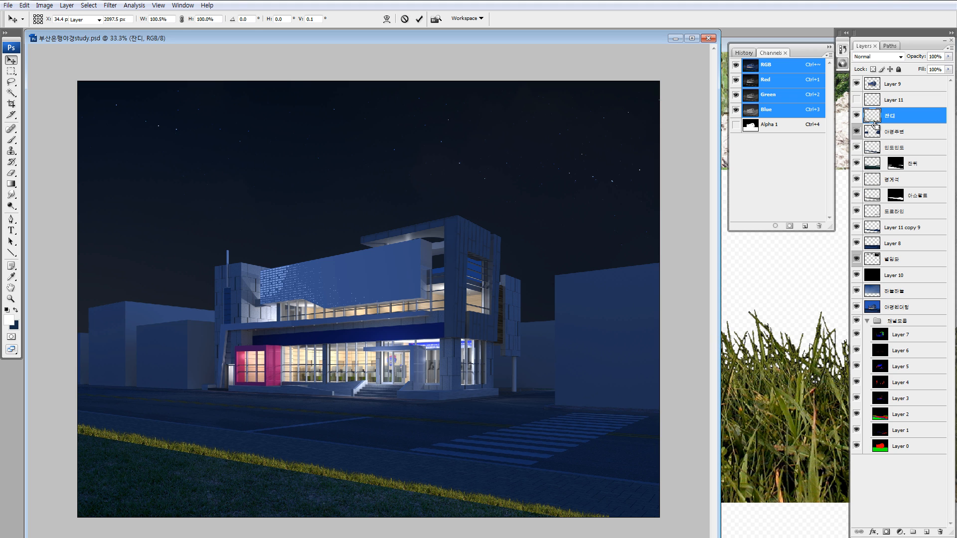
- Check the 잔디 strip against the sidewalk layer's selection, clear the selection and rotate the strip 0.3°
ctrl+click(871, 148)
key(z)
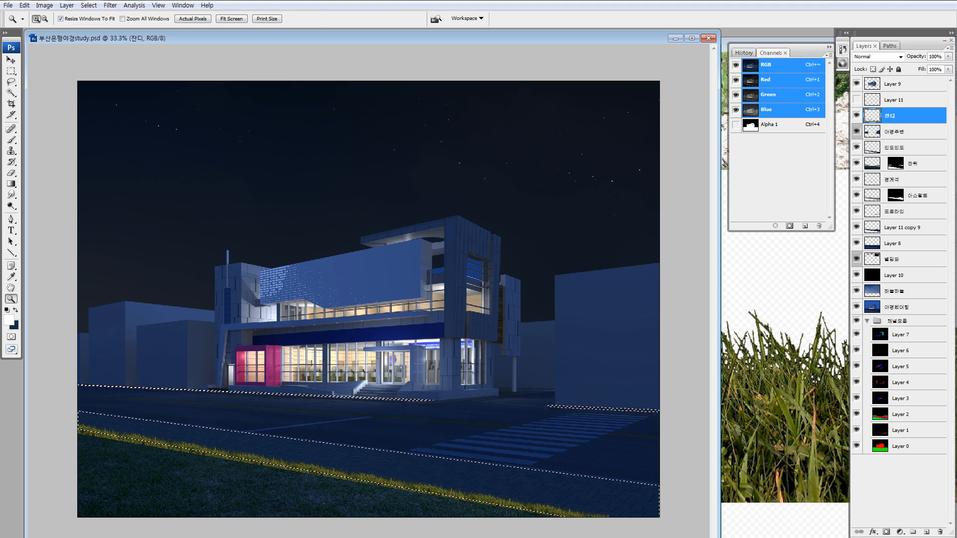
drag(495, 445, 588, 519)
key(ctrl+0)
key(ctrl+minus)
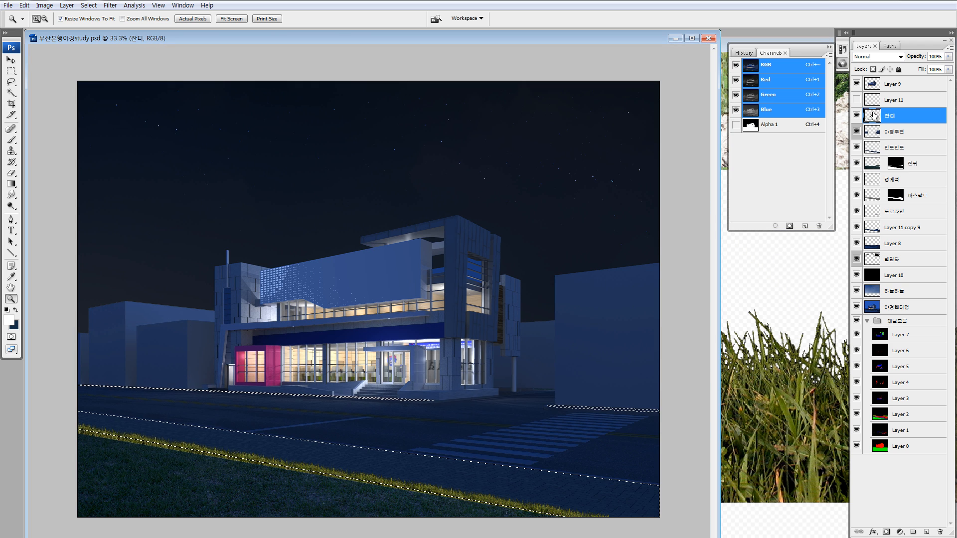
key(v)
key(ctrl+t)
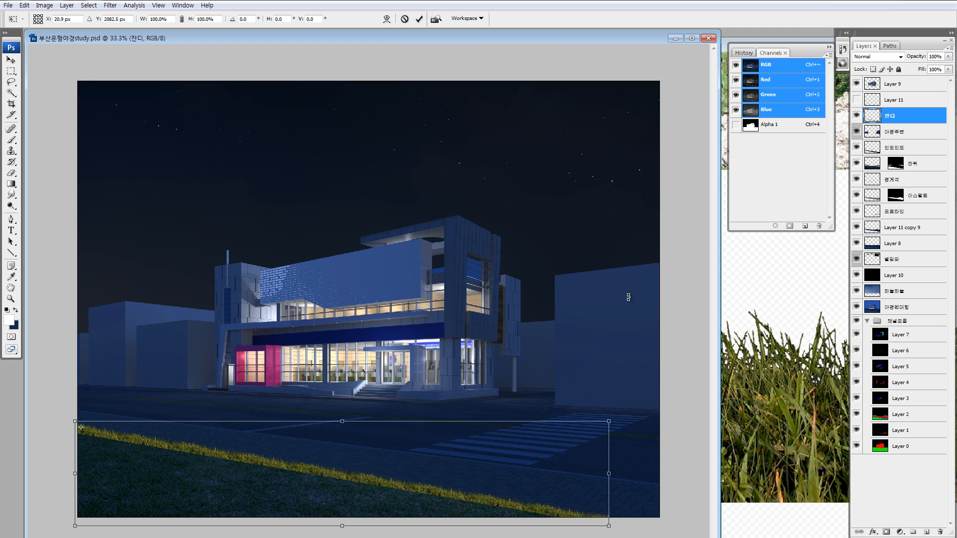
drag(629, 288, 630, 290)
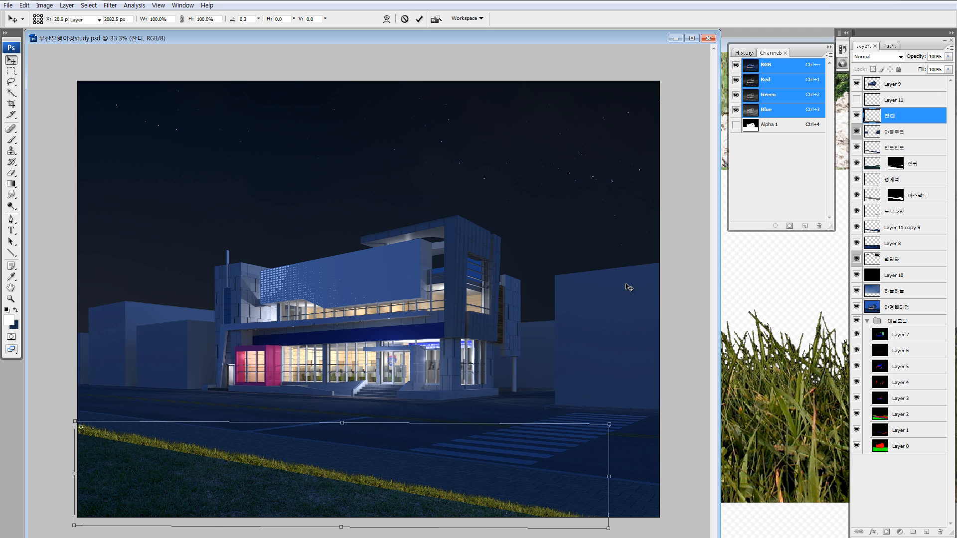
key(Return)
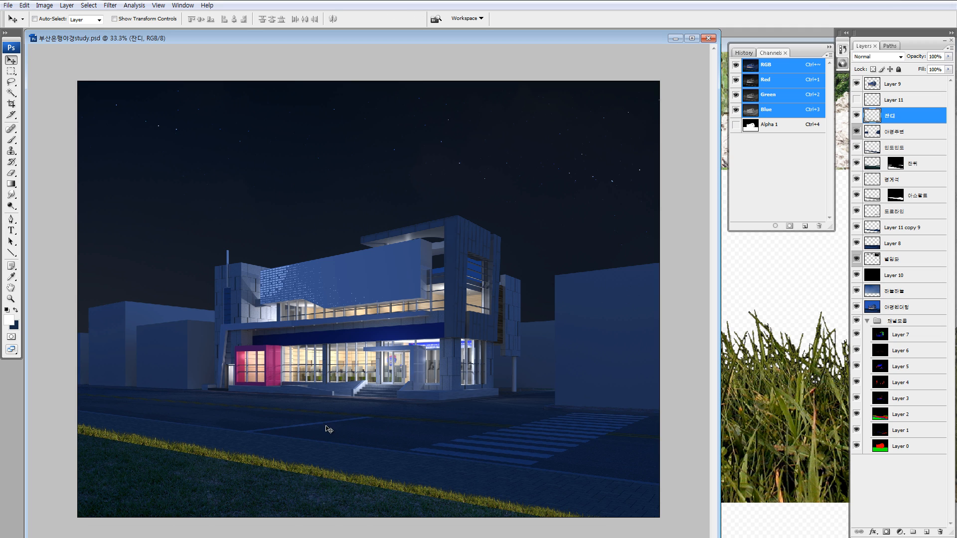
- Delete the hidden Layer 11 above the 잔디 layer
key(z)
click(206, 435)
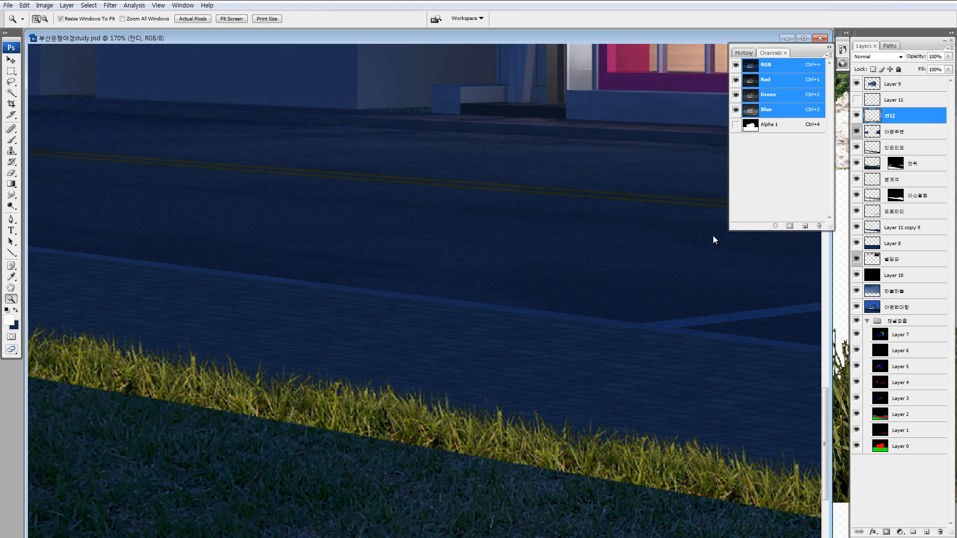
click(871, 102)
key(Delete)
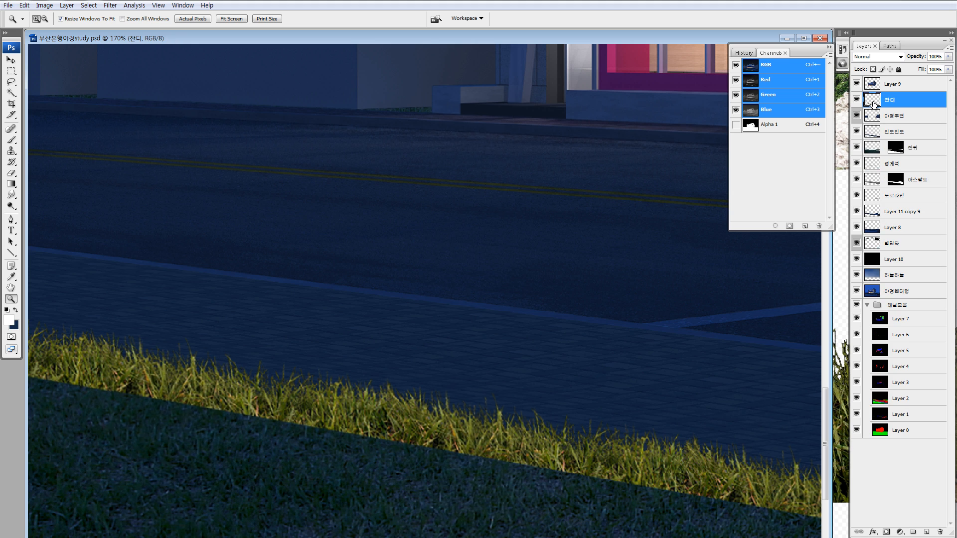
- Darken the 잔디 grass strip by setting its brightness to -61 with Brightness/Contrast
key(v)
key(alt+i)
key(a)
key(c)
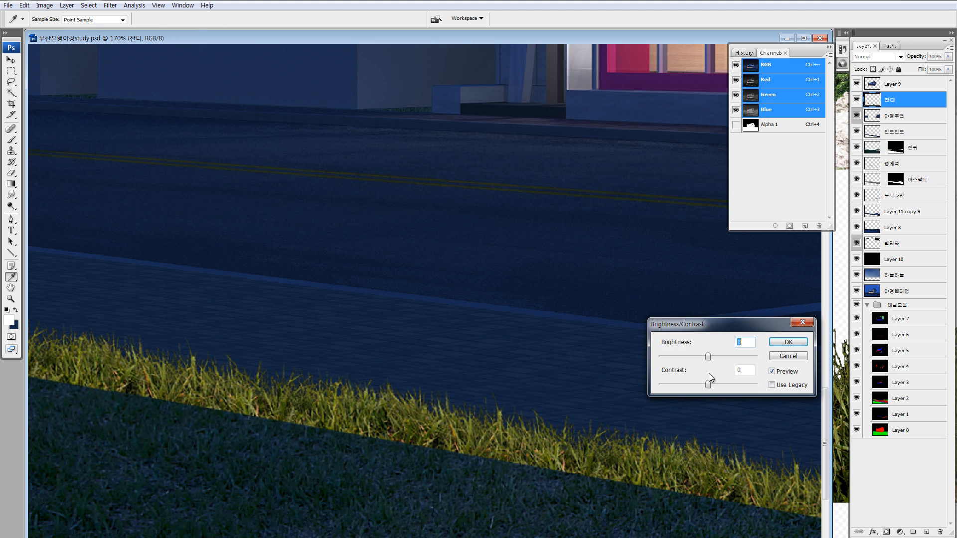
click(688, 356)
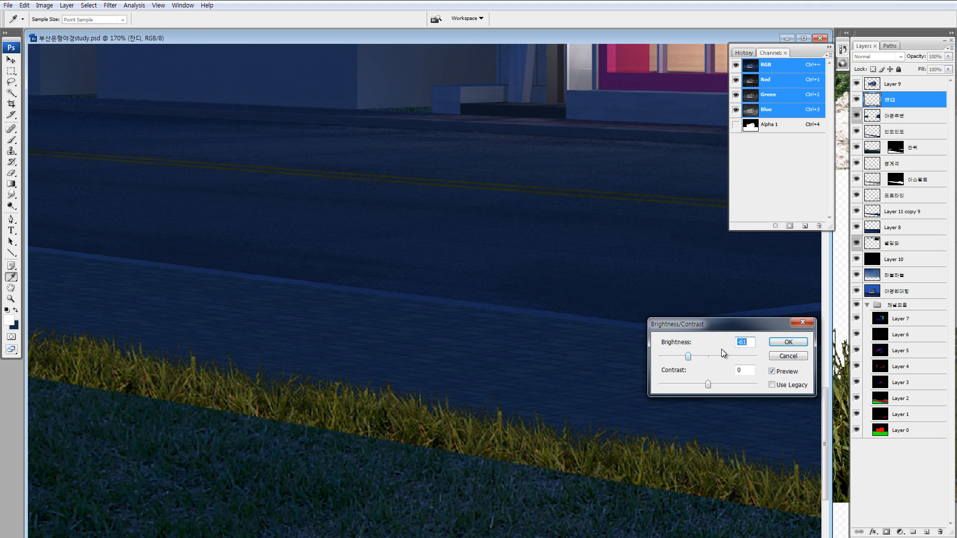
click(788, 348)
- Set the grass strip's midtone color balance to -40, 0, +46 and its lightness to -32
key(ctrl+b)
click(758, 373)
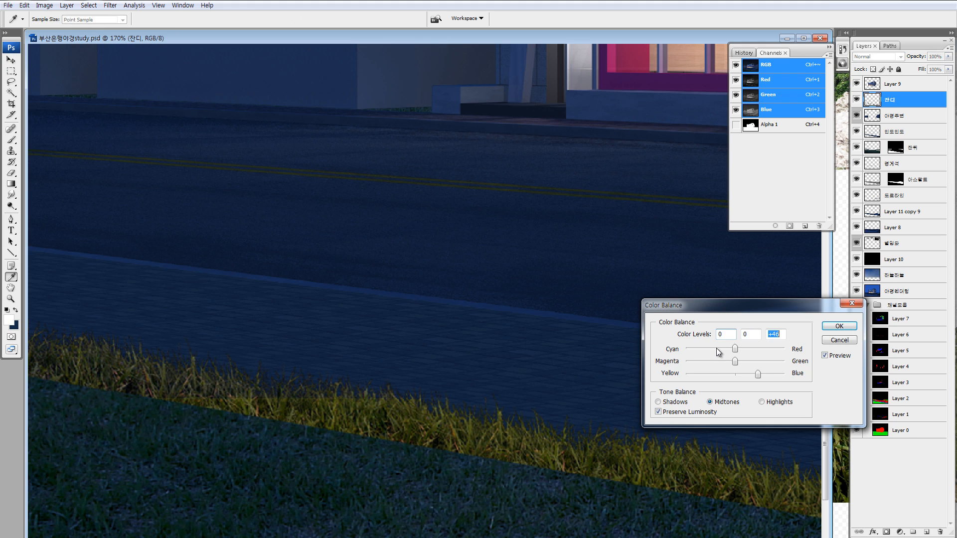
click(715, 348)
click(839, 324)
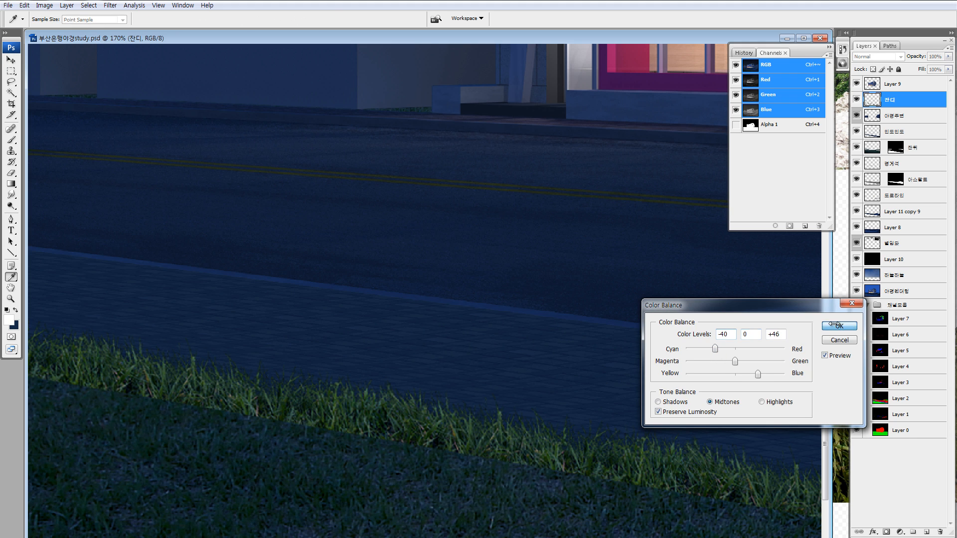
click(679, 390)
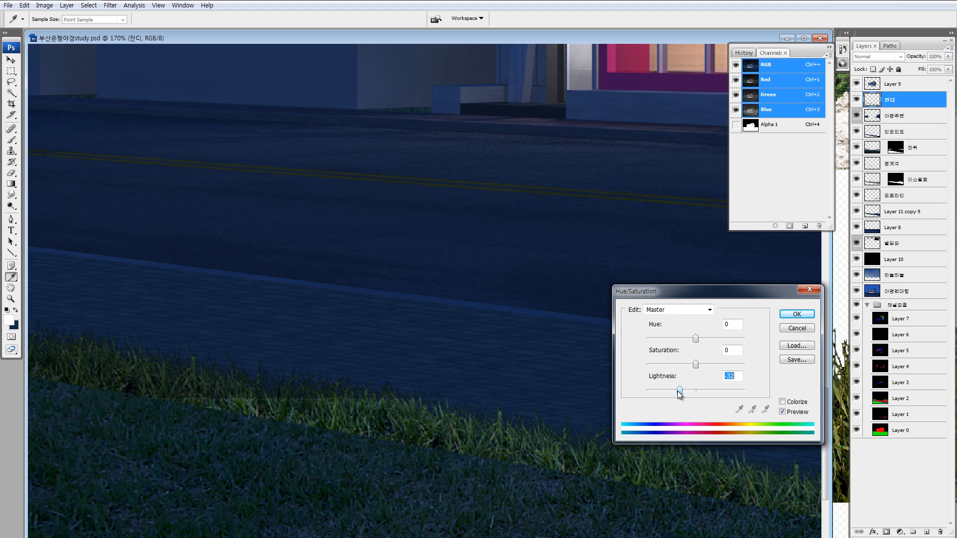
click(797, 314)
- Shift the grass strip's midtones slightly towards cyan, magenta and blue with Color Balance to match the lawn
key(i)
key(ctrl+b)
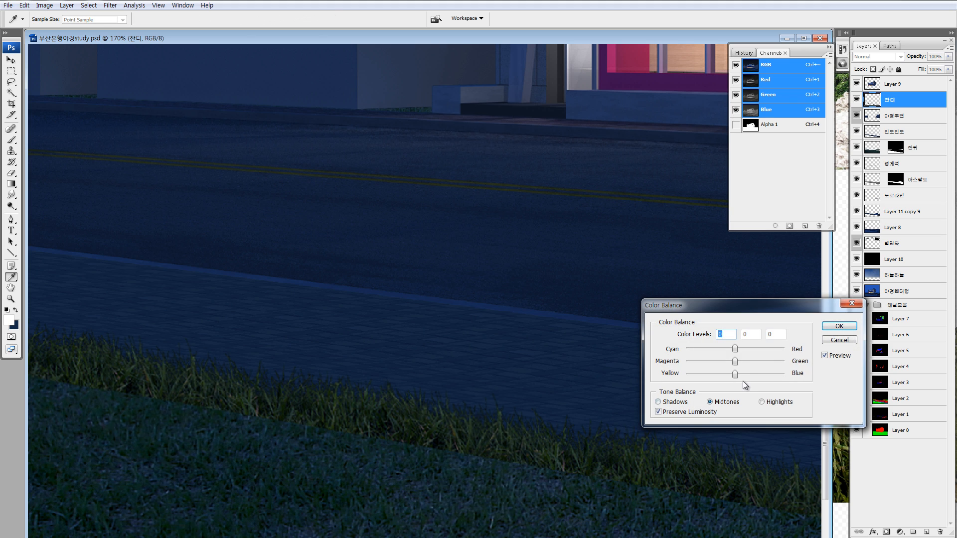
click(728, 360)
drag(735, 373, 740, 372)
click(828, 329)
key(v)
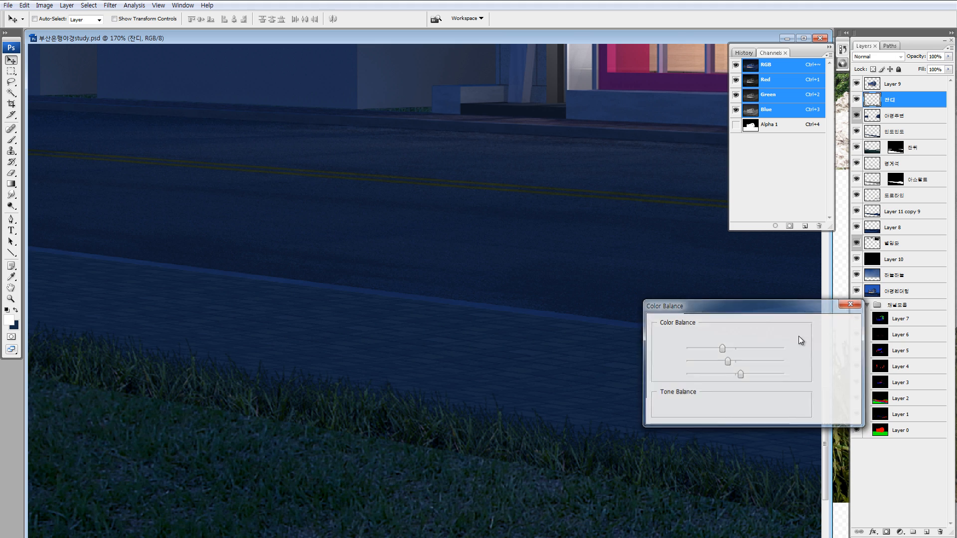
- Raise the 잔디 layer's brightness by 5 with Brightness/Contrast, judging it in the whole image
key(ctrl+0)
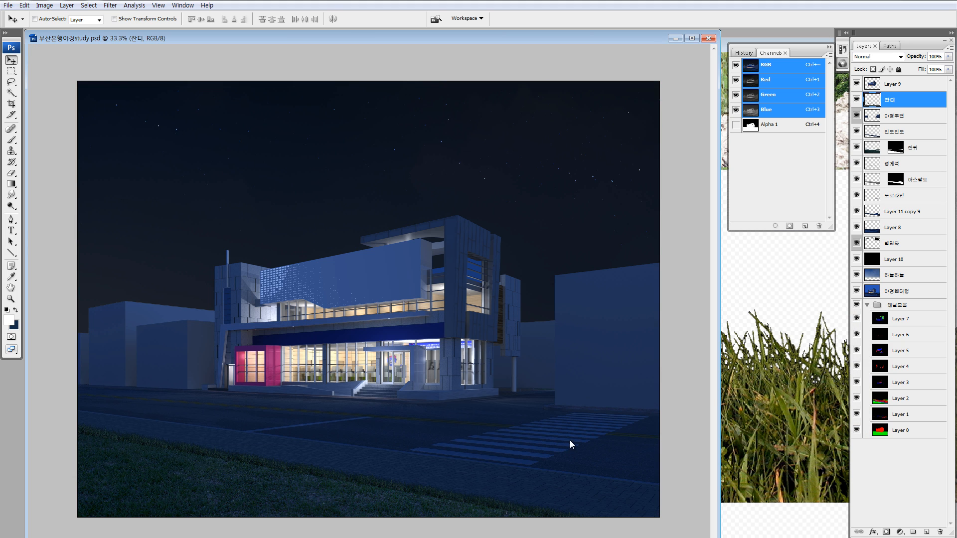
key(alt+i)
key(a)
key(c)
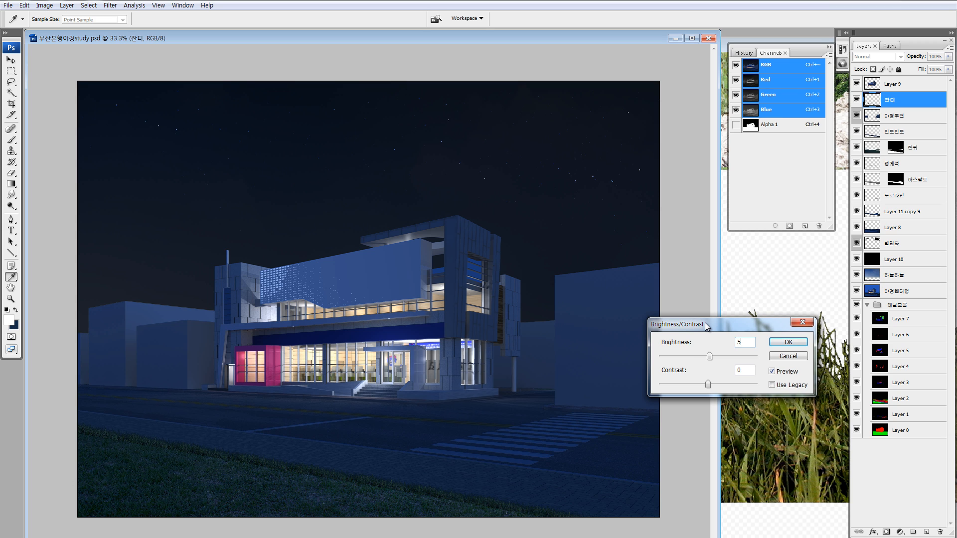
key(Return)
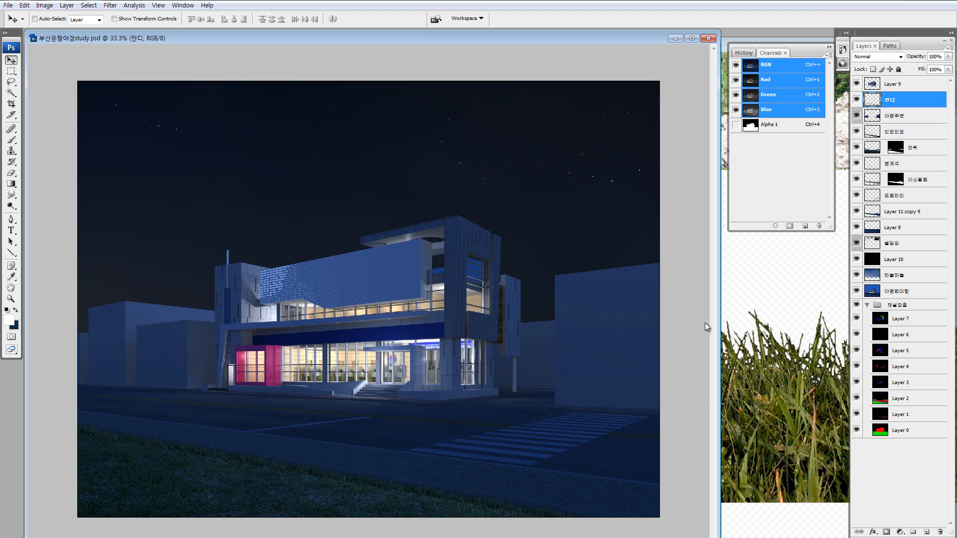
key(alt+i)
key(a)
key(c)
key(Escape)
- Add a layer mask to the 잔디 layer and invert it to black to hide the grass strip
key(z)
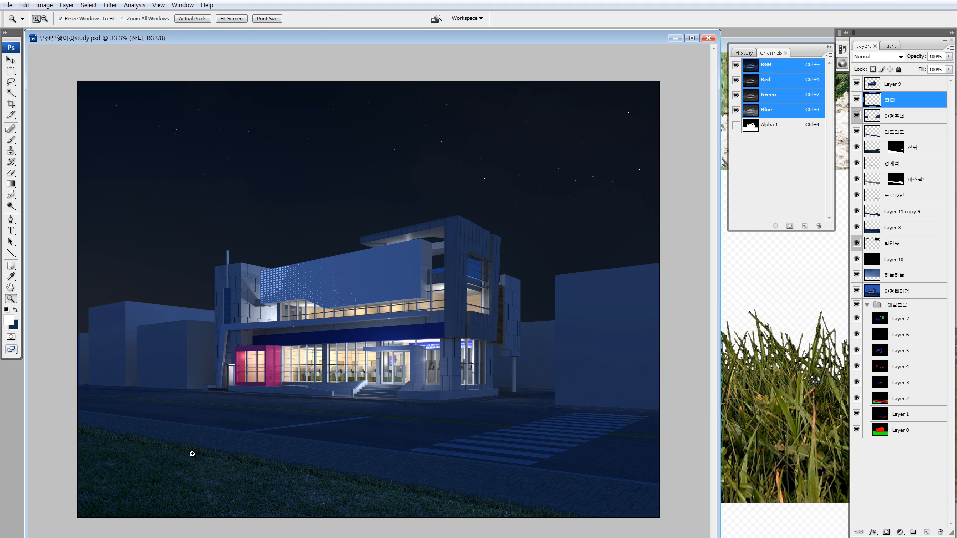
drag(185, 457, 207, 456)
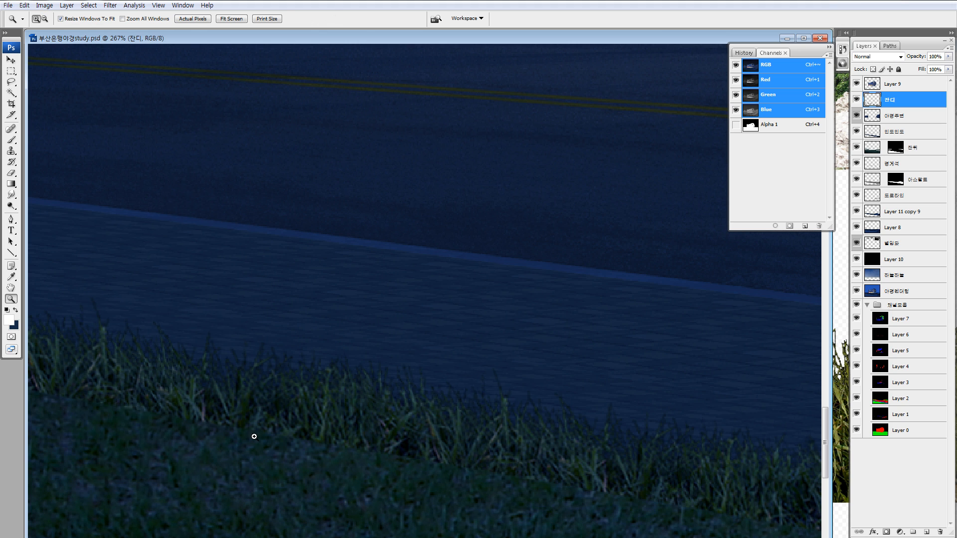
key(e)
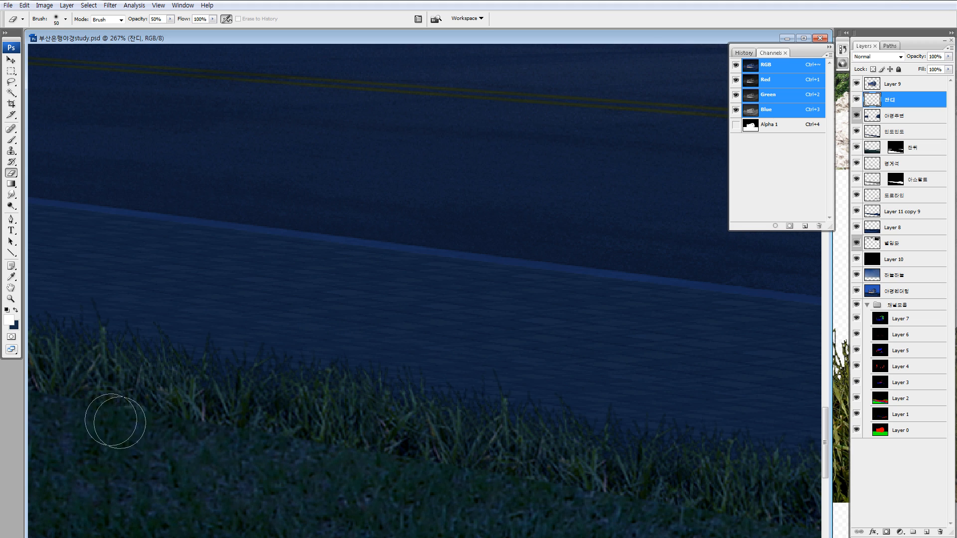
click(886, 532)
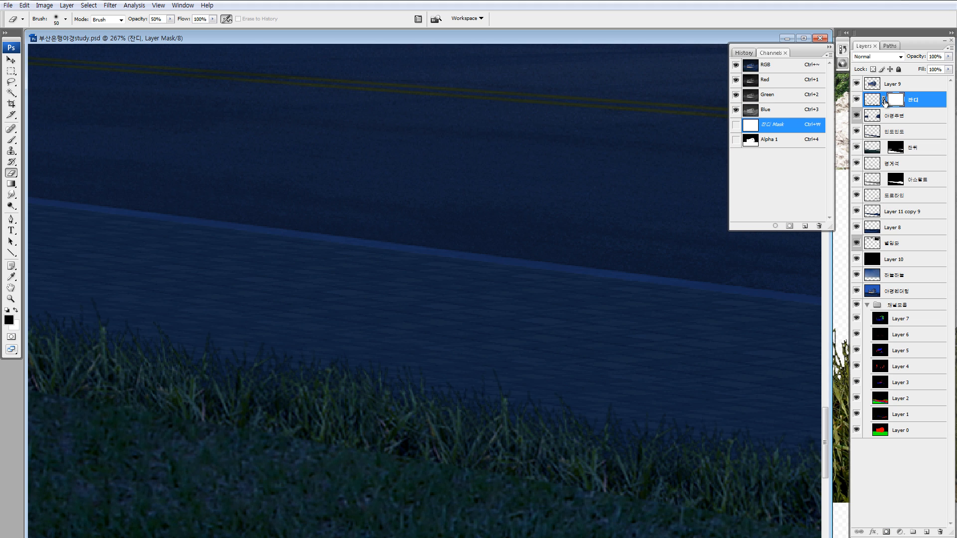
key(ctrl+i)
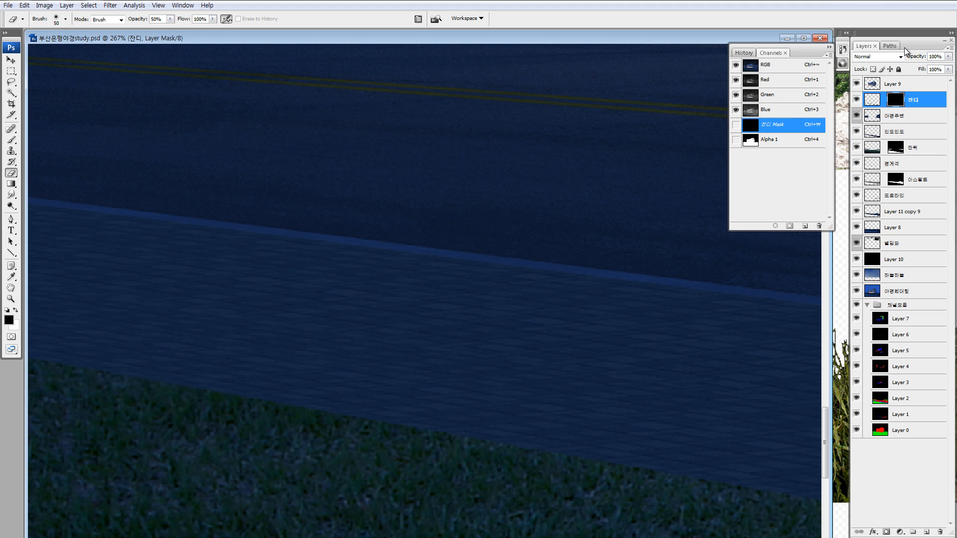
- Paint white on the 잔디 mask with a round brush of about 70 px to reveal blades along the left part of the lawn border
key(b)
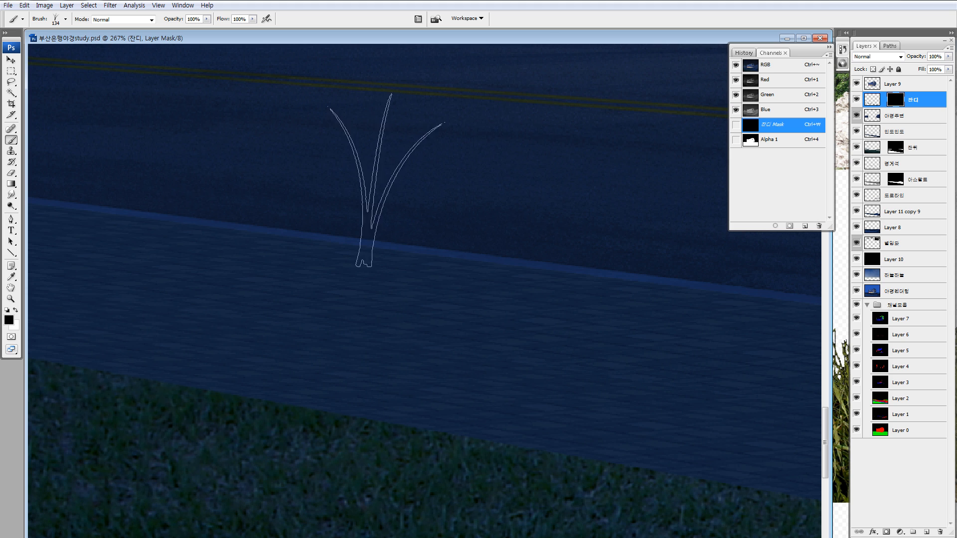
click(66, 18)
click(54, 164)
click(270, 132)
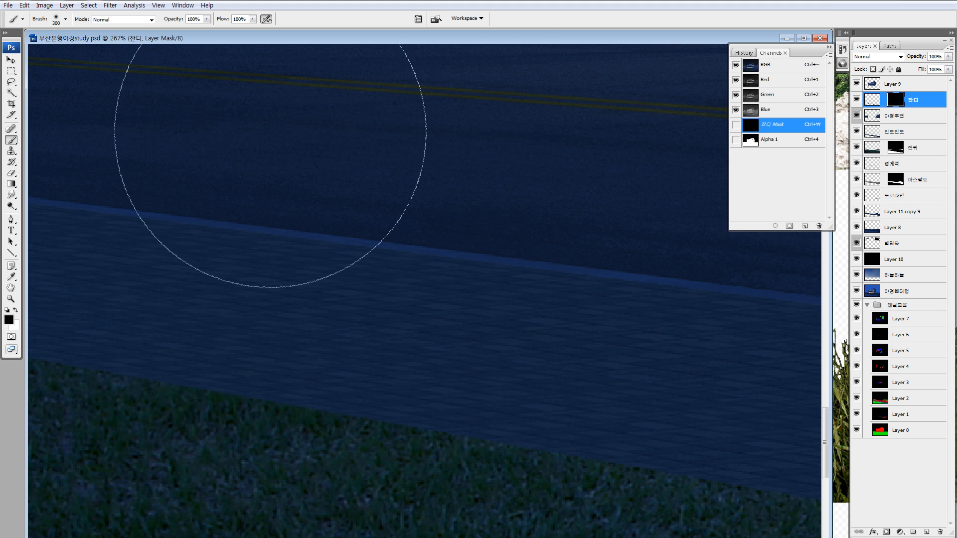
key(bracketleft)
key(bracketleft)
key(bracketleft)
key(bracketleft)
key(bracketleft)
key(bracketleft)
key(bracketleft)
key(bracketleft)
key(bracketleft)
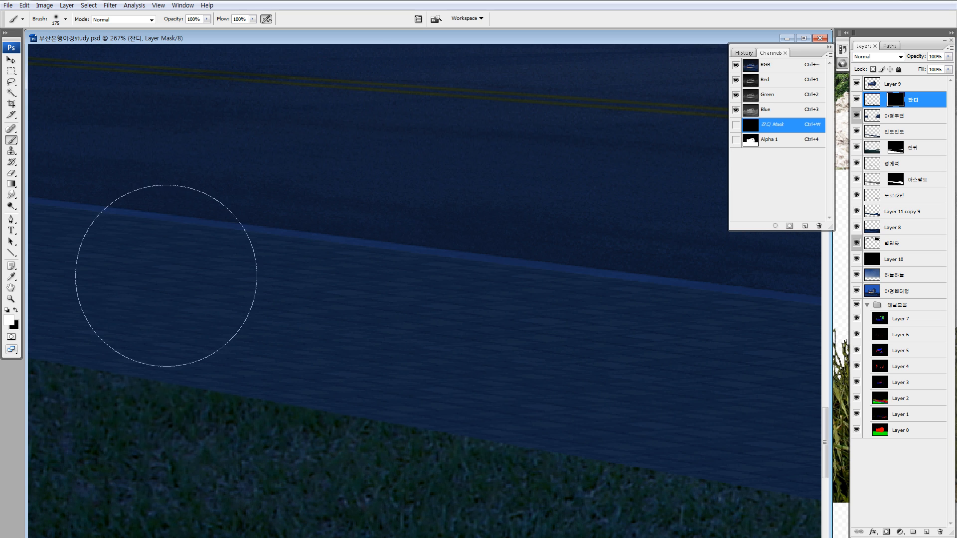
key(x)
mouse_move(101, 335)
mouse_down()
mouse_move(52, 324)
mouse_move(196, 346)
mouse_move(164, 347)
mouse_move(228, 346)
mouse_move(217, 363)
mouse_move(341, 387)
mouse_move(495, 392)
mouse_up()
mouse_move(495, 393)
mouse_down()
mouse_move(286, 326)
mouse_move(380, 354)
mouse_move(508, 370)
mouse_up()
drag(548, 369, 265, 272)
mouse_move(280, 310)
mouse_down()
mouse_move(487, 331)
mouse_move(522, 346)
mouse_up()
mouse_move(522, 345)
mouse_down()
mouse_move(320, 254)
mouse_move(490, 289)
mouse_up()
mouse_move(598, 296)
mouse_down()
mouse_move(396, 263)
mouse_move(395, 272)
mouse_up()
mouse_move(332, 269)
mouse_down()
mouse_move(553, 308)
mouse_move(416, 299)
mouse_move(509, 324)
mouse_move(322, 335)
mouse_move(427, 342)
mouse_move(546, 366)
mouse_up()
mouse_move(545, 366)
mouse_down()
mouse_move(292, 327)
mouse_move(438, 359)
mouse_move(222, 276)
mouse_up()
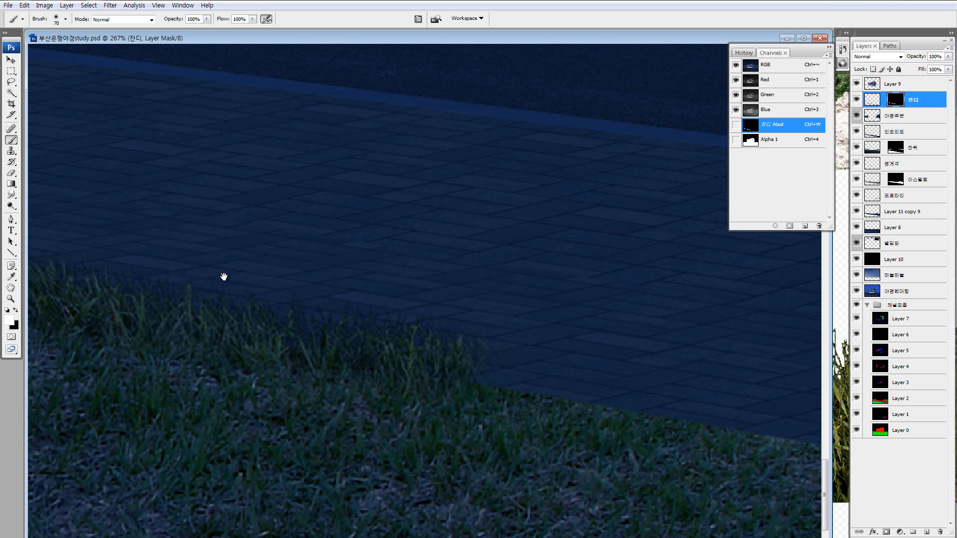
- Continue painting the 잔디 mask white along the rest of the lawn border towards the right to blend it into the sidewalk
mouse_move(324, 330)
mouse_down()
mouse_move(431, 326)
mouse_move(583, 351)
mouse_up()
mouse_move(657, 353)
mouse_down()
mouse_move(545, 336)
mouse_move(281, 328)
mouse_move(331, 357)
mouse_move(513, 382)
mouse_up()
mouse_move(604, 379)
mouse_down()
mouse_move(307, 349)
mouse_move(583, 419)
mouse_up()
mouse_move(650, 420)
mouse_down()
mouse_move(418, 376)
mouse_move(324, 418)
mouse_move(501, 461)
mouse_move(565, 503)
mouse_move(704, 512)
mouse_move(789, 504)
mouse_up()
scroll(775, 519, down, 10)
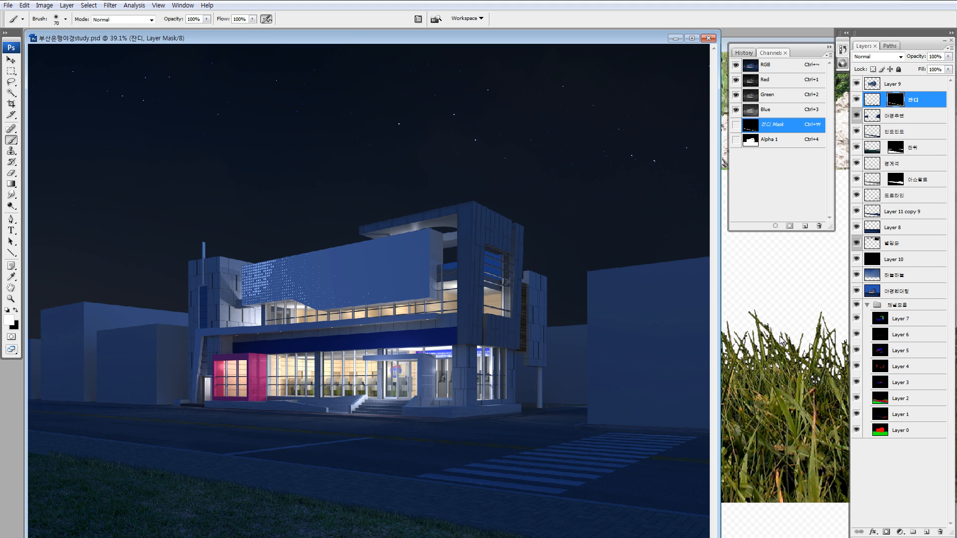
- Copy the 잔디 grass layer from 그나마좋은조감나무들.psd into 부산은행소스.psd and place it in the canvas's upper left area
click(722, 484)
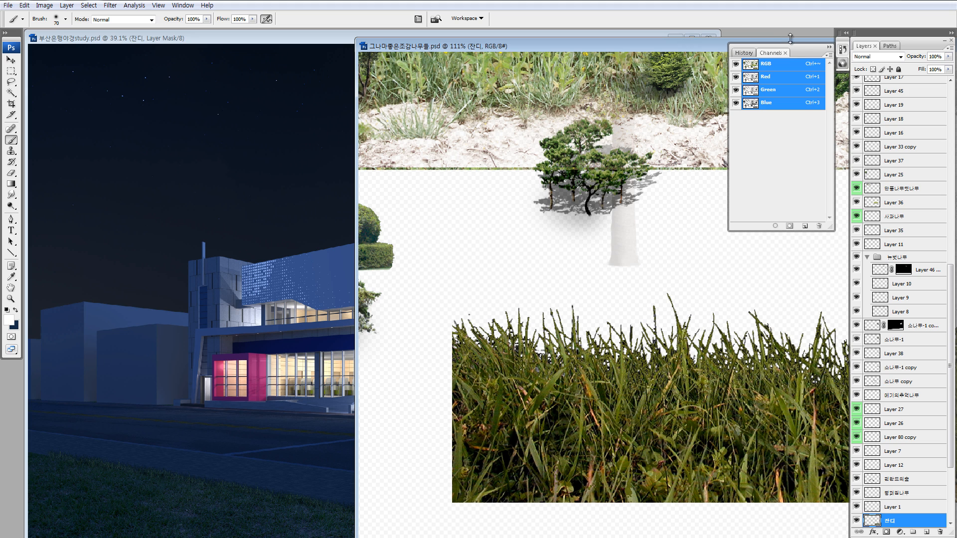
click(317, 48)
drag(317, 38, 294, 373)
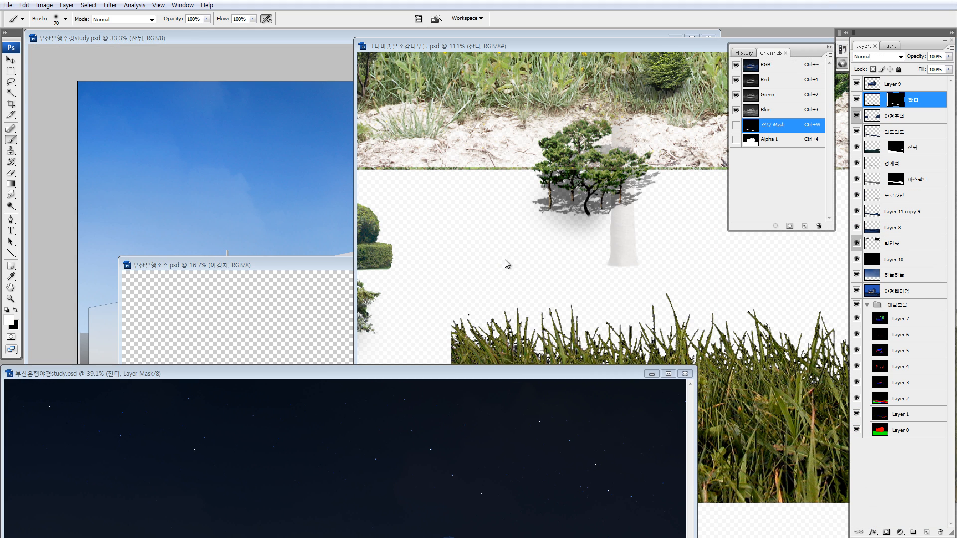
click(509, 262)
key(v)
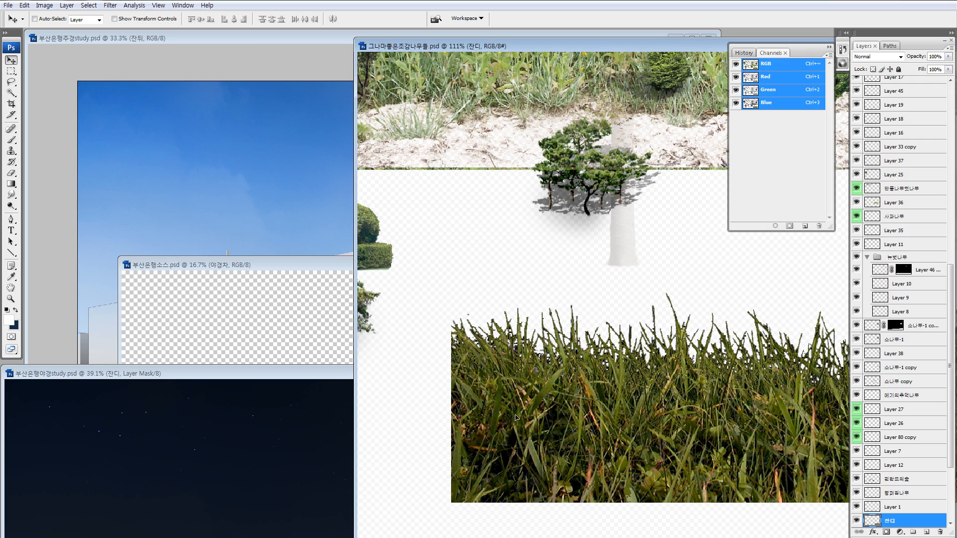
drag(517, 418, 350, 78)
drag(369, 147, 206, 127)
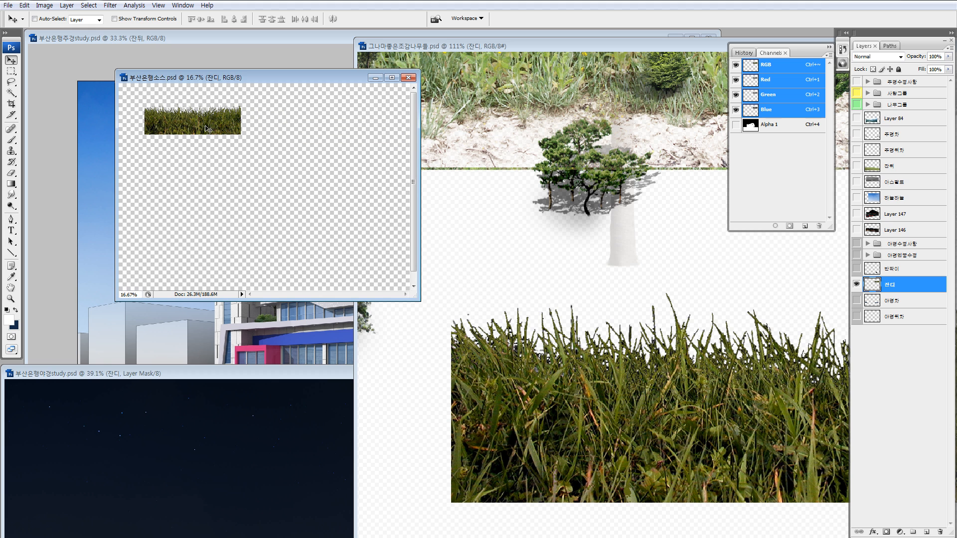
- Collapse the channel list and close the tree source document 그나마좋은조감나무들.psd
click(829, 47)
click(706, 61)
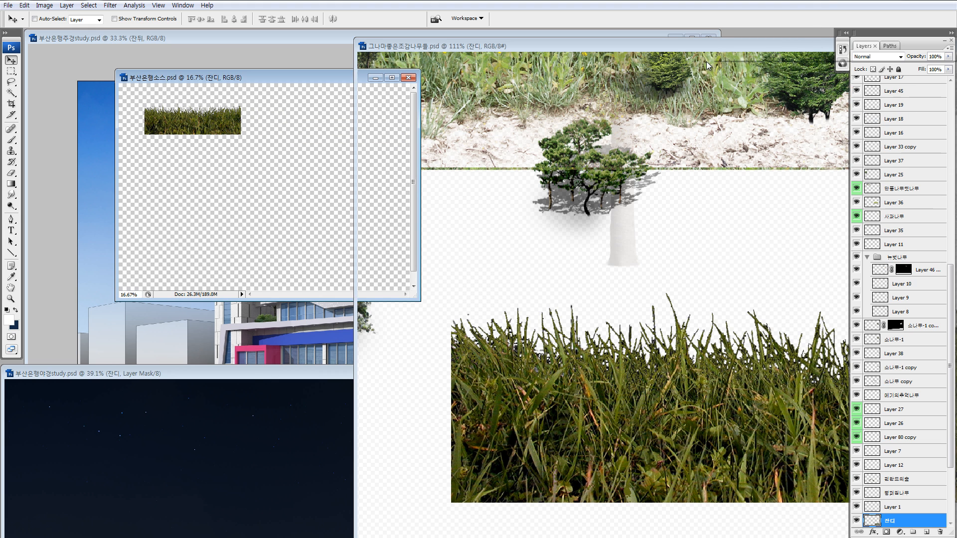
drag(706, 61, 582, 75)
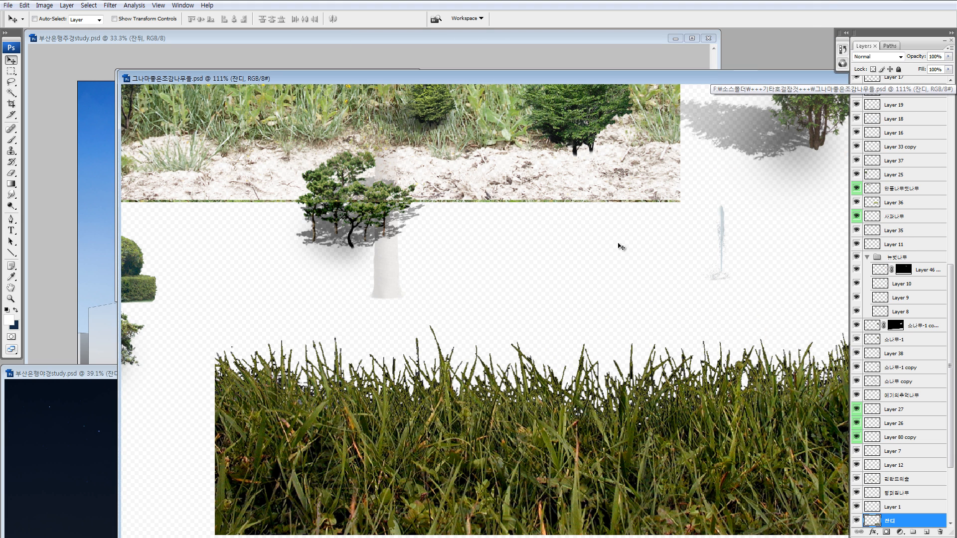
key(ctrl+0)
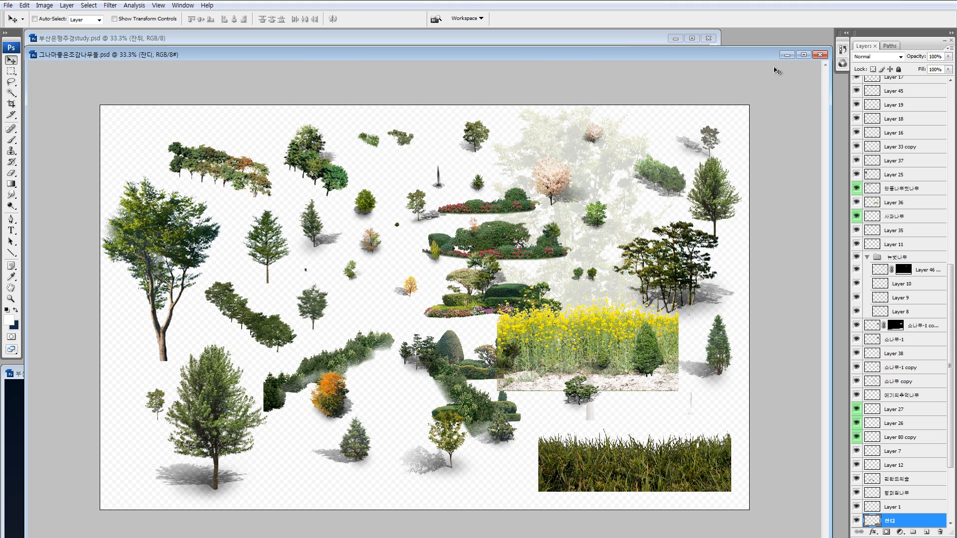
click(821, 56)
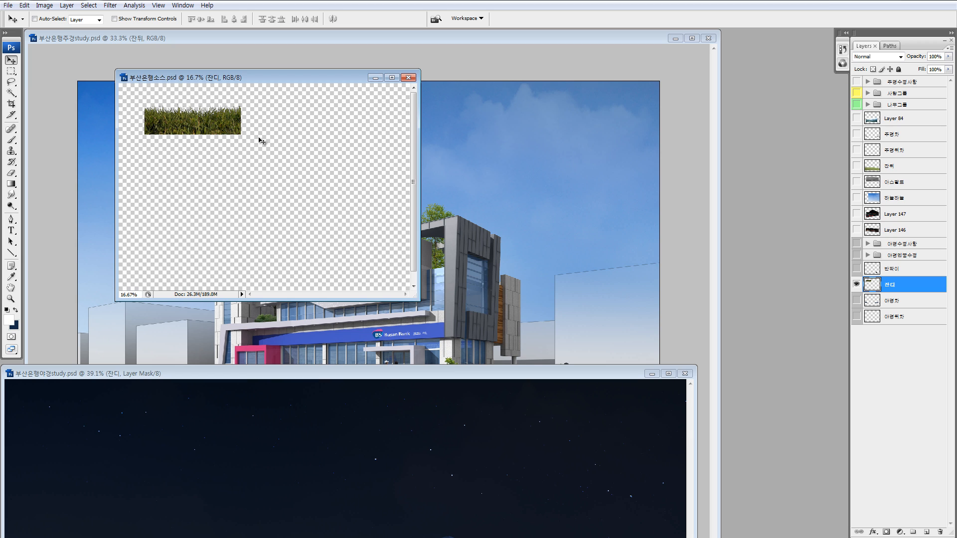
- Examine the blade edges of the cut-out 잔디 grass layer in 부산은행소스.psd up close
click(857, 286)
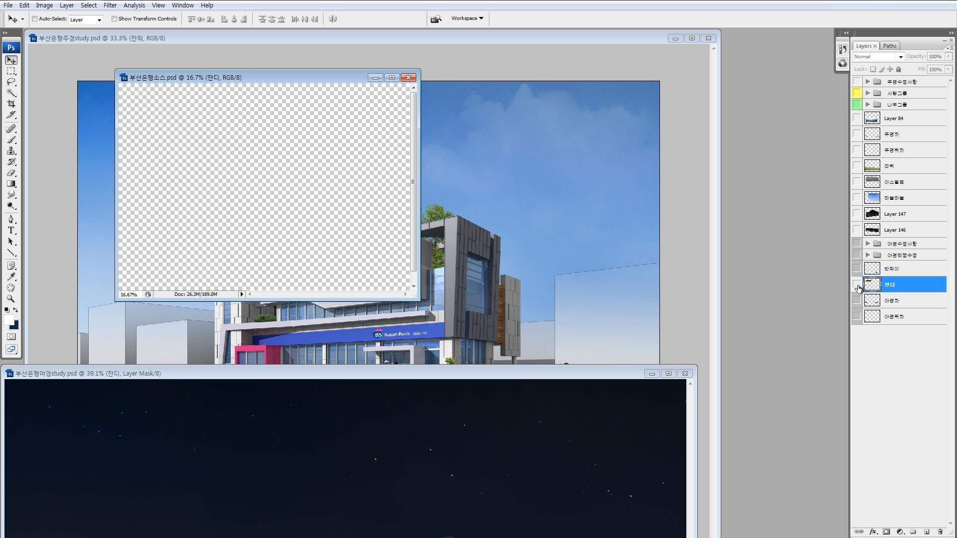
click(857, 286)
key(z)
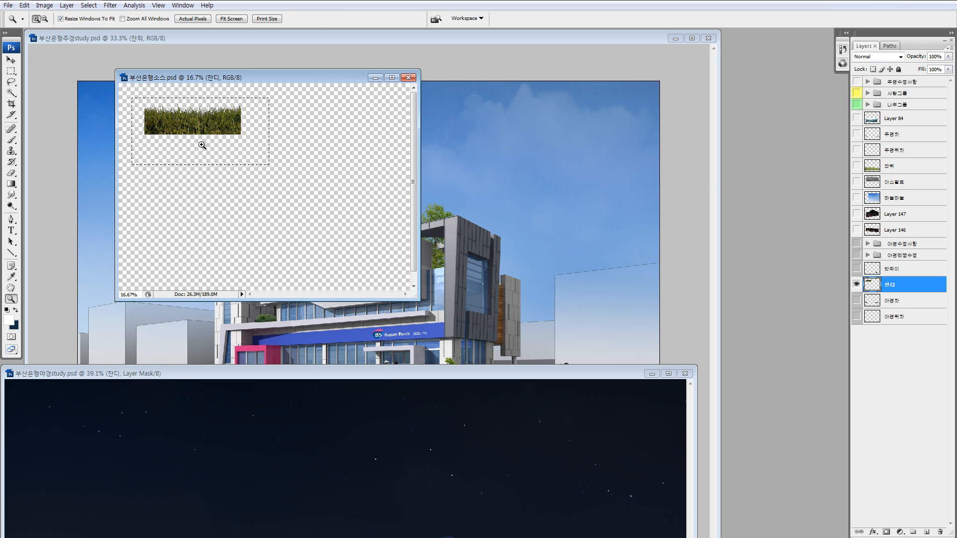
drag(131, 98, 731, 218)
key(m)
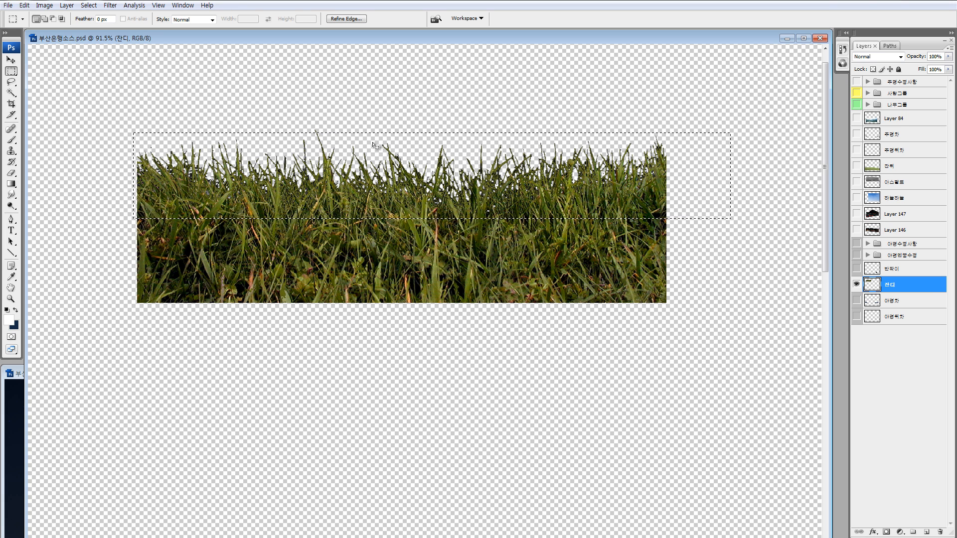
key(z)
drag(395, 135, 528, 247)
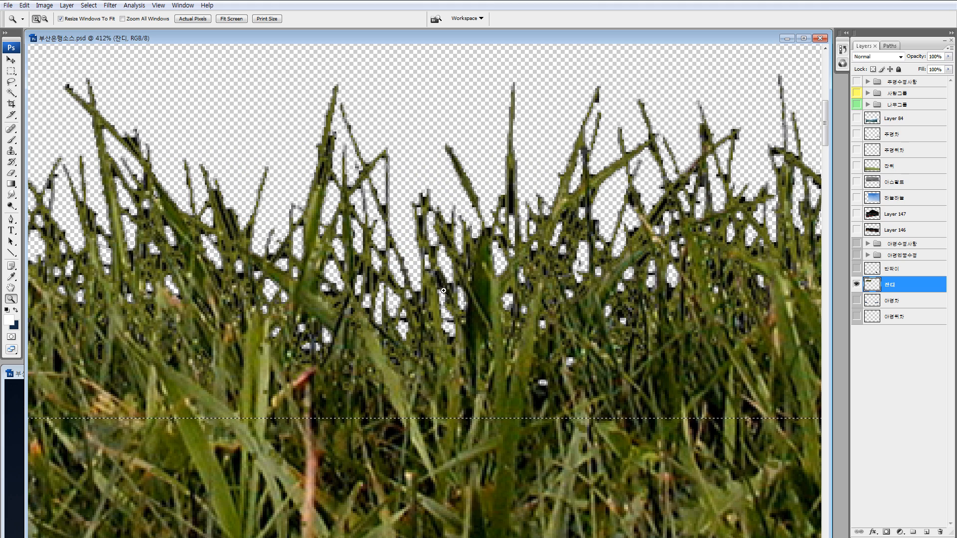
key(ctrl+0)
key(ctrl+minus)
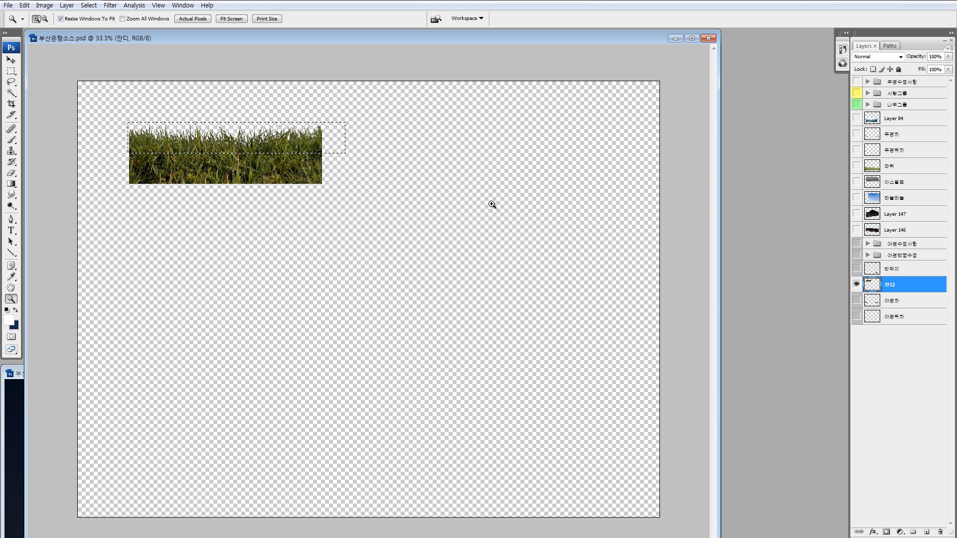
key(ctrl+d)
key(v)
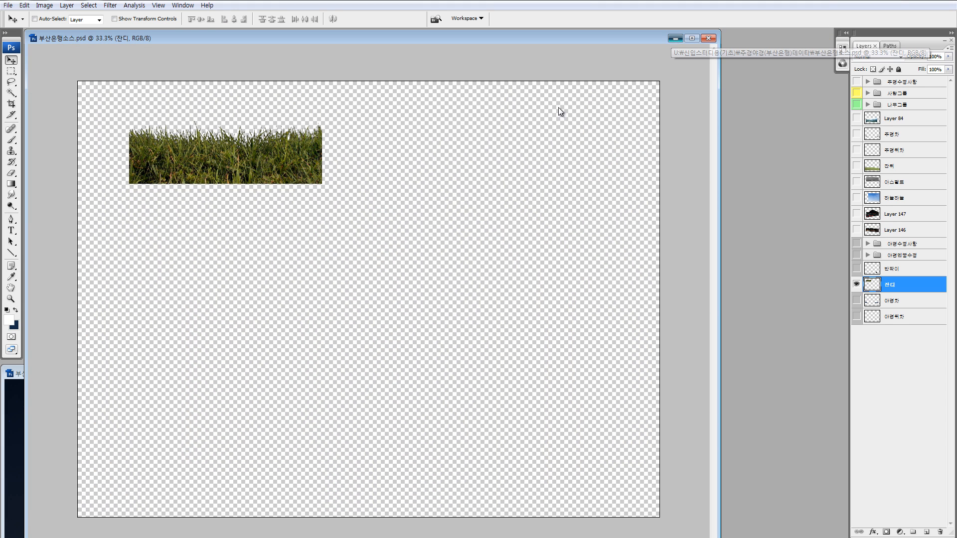
- Put away 부산은행소스.psd and the enlarged day view, and bring the night-view document 부산은행야경study.psd to the front
click(672, 38)
click(341, 273)
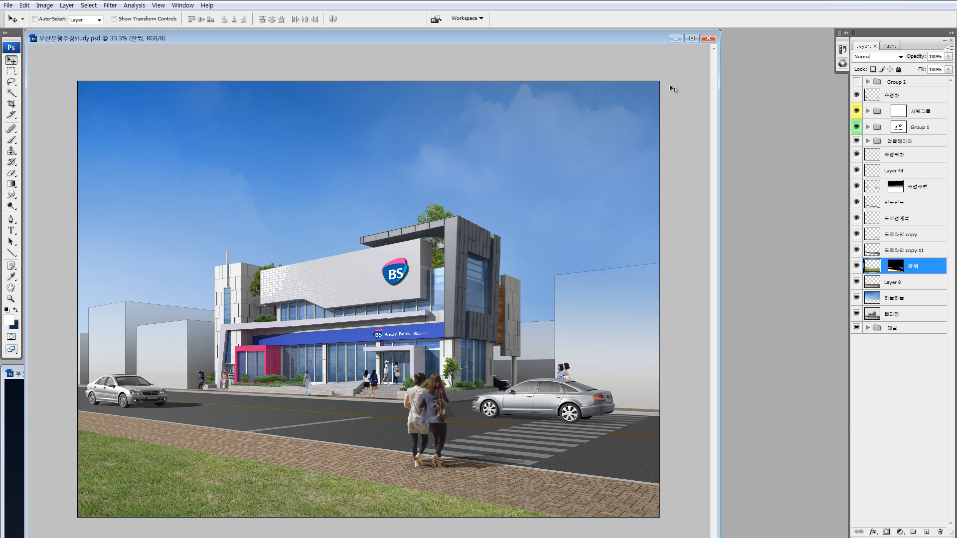
key(ctrl+minus)
key(ctrl+minus)
key(ctrl+minus)
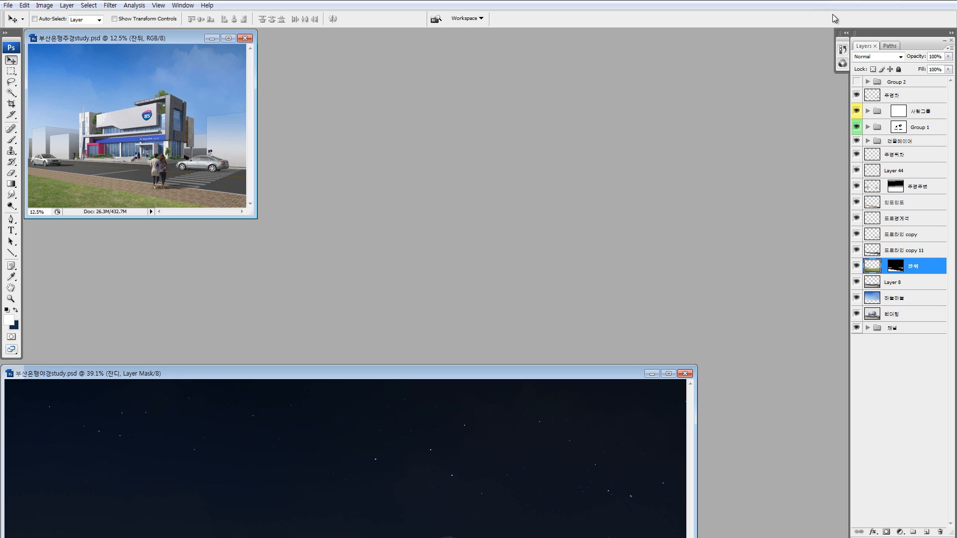
drag(382, 373, 538, 64)
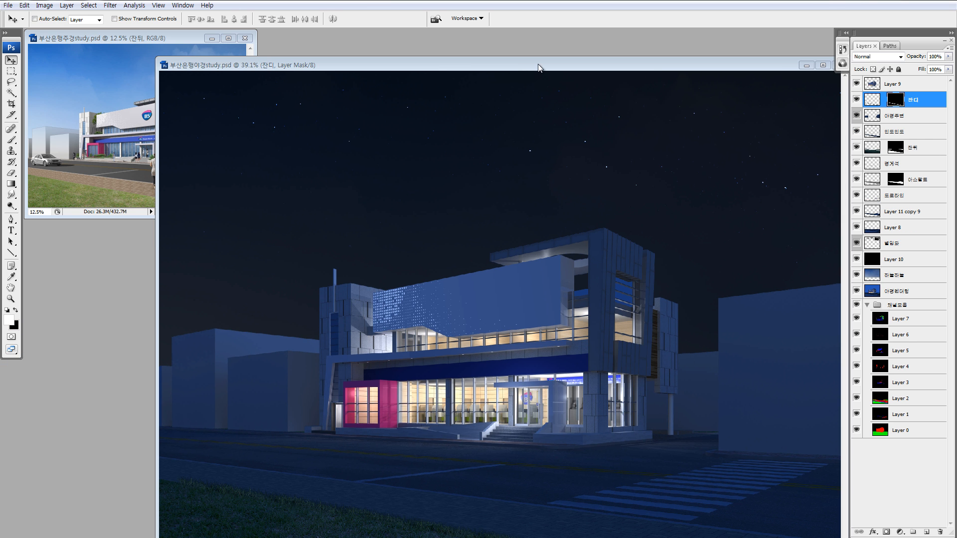
- Check the blended lawn border in the night view and collapse the channel layer group
key(z)
drag(426, 507, 462, 529)
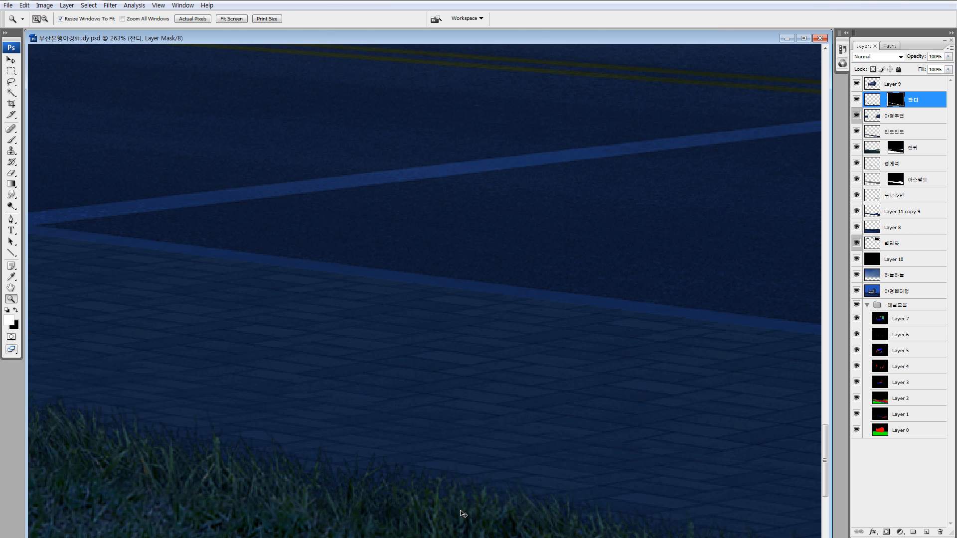
key(ctrl+0)
key(ctrl+minus)
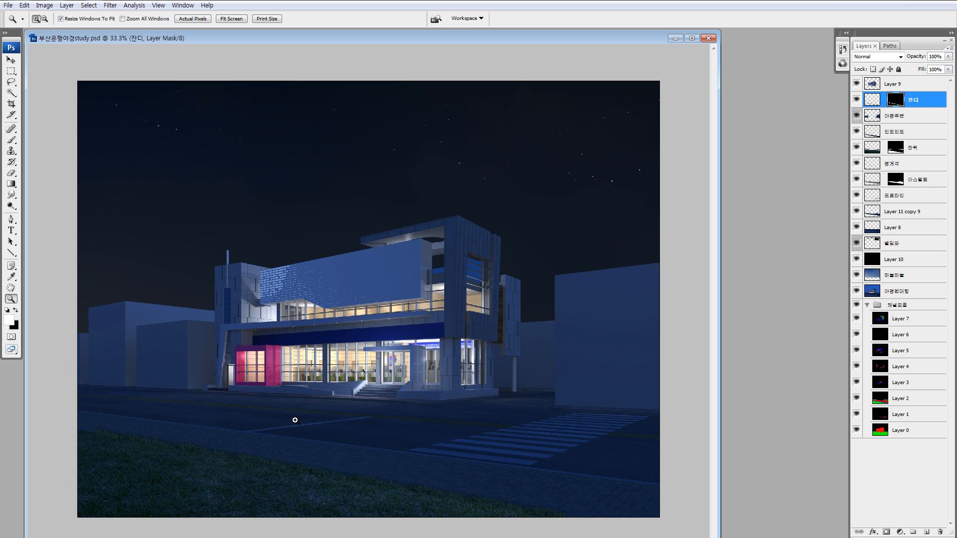
click(866, 305)
- Examine the building's corner tower, the dark blue sign band and the pillar beside the entrance up close
drag(368, 221, 508, 343)
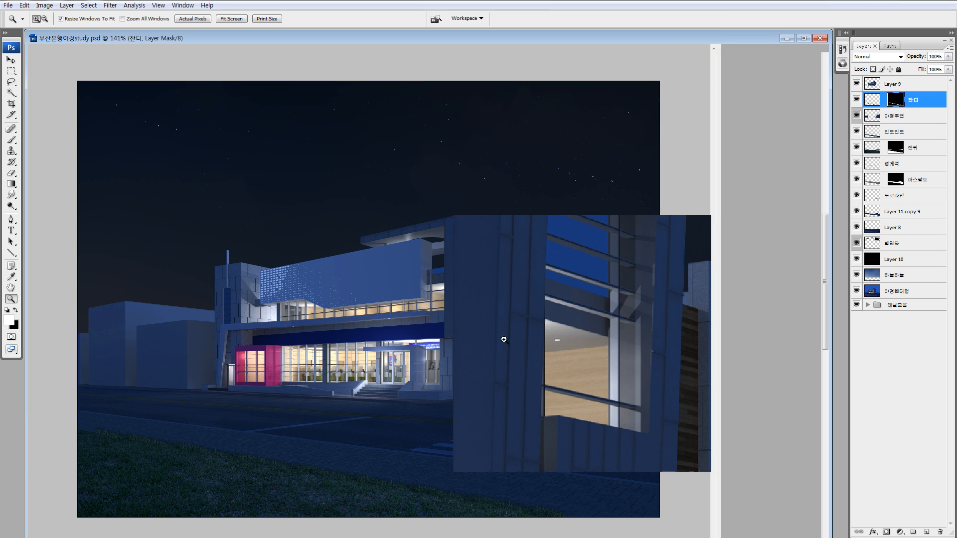
drag(475, 447, 470, 403)
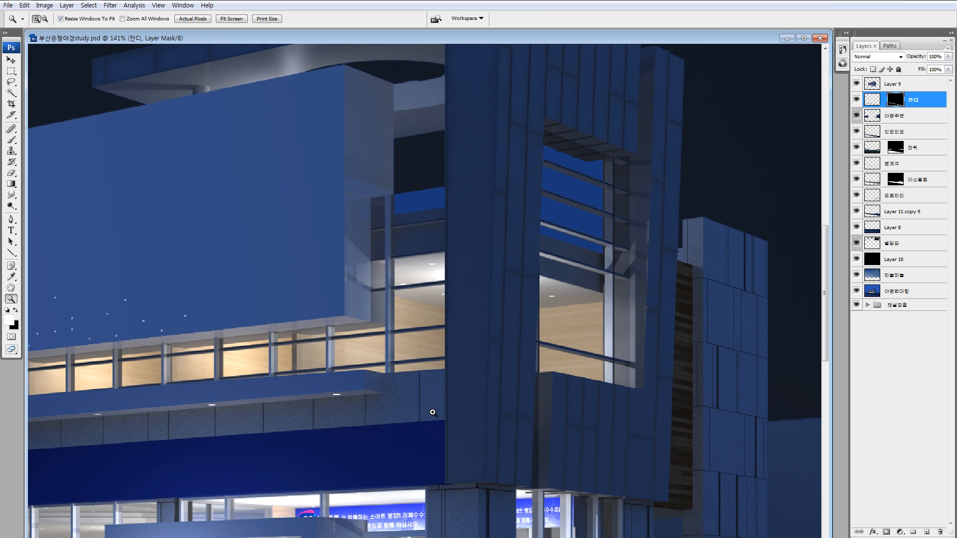
drag(485, 468, 477, 308)
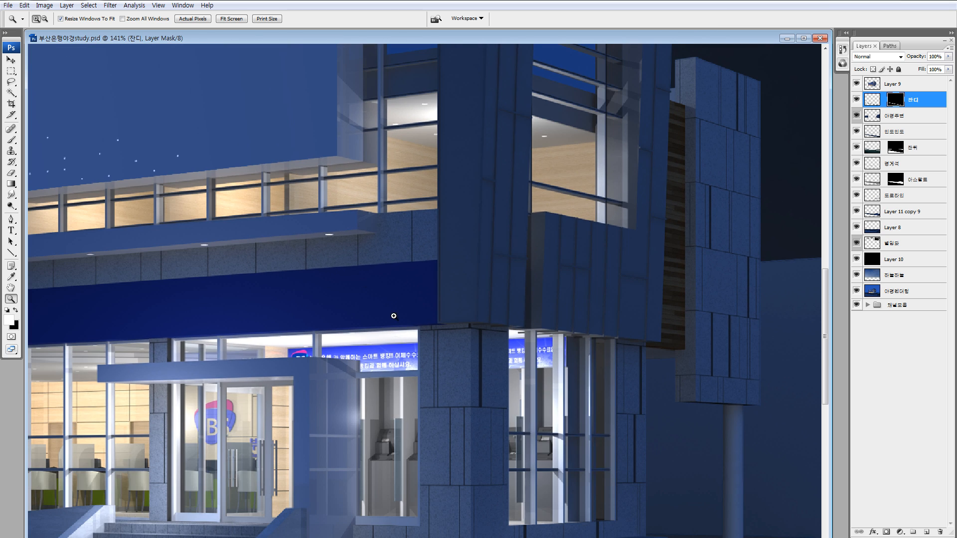
drag(393, 316, 586, 476)
drag(531, 280, 532, 466)
drag(470, 448, 510, 367)
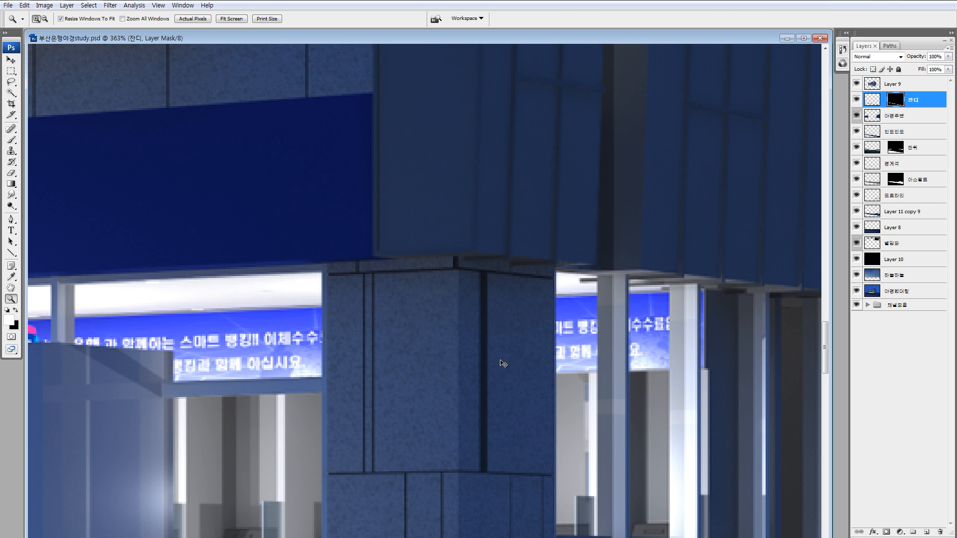
key(v)
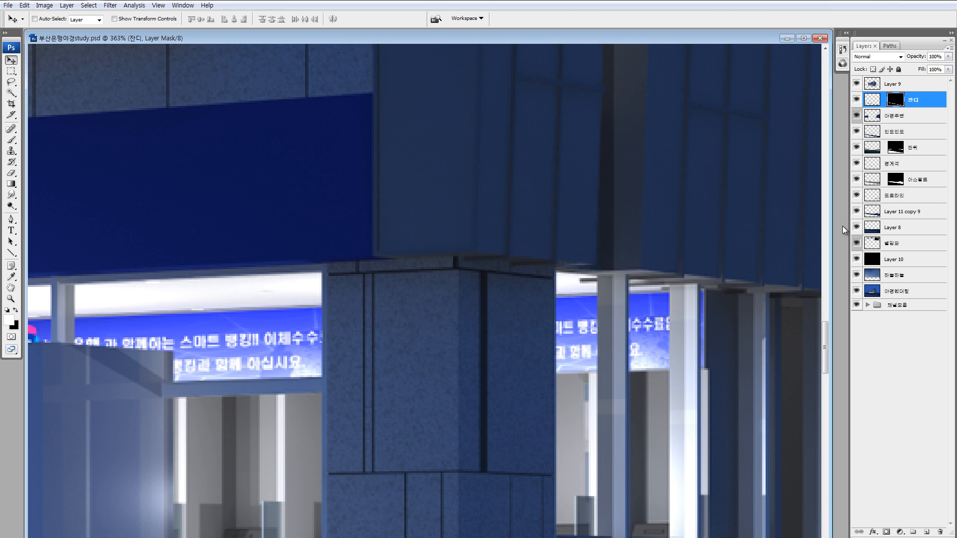
- Copy a small rectangular patch of the dark tower cladding from Layer 9 onto its own layer and place it on the blue facade panel
click(877, 86)
key(m)
drag(408, 153, 458, 207)
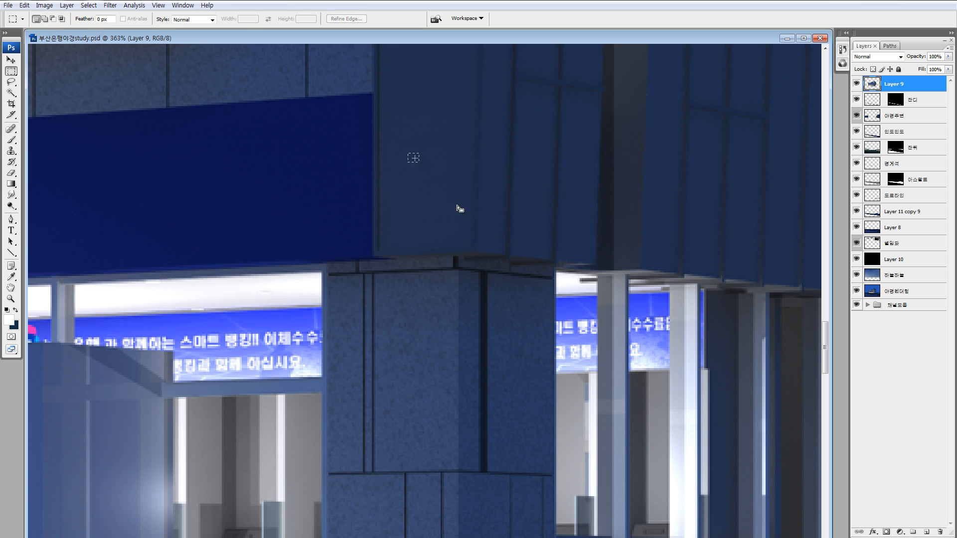
mouse_move(457, 151)
mouse_down()
mouse_move(564, 303)
mouse_move(627, 342)
mouse_move(679, 400)
mouse_up()
key(ctrl+j)
key(v)
drag(649, 417, 677, 332)
drag(648, 332, 307, 226)
key(z)
drag(260, 165, 462, 340)
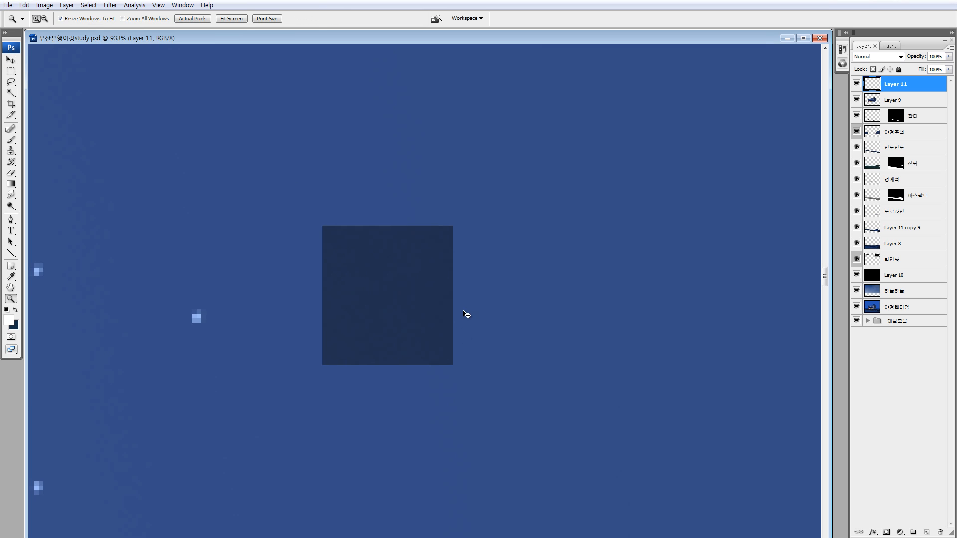
- Try clearing the dark patch from the blue facade panel, restore it and shift it slightly
key(v)
drag(421, 283, 422, 290)
key(Delete)
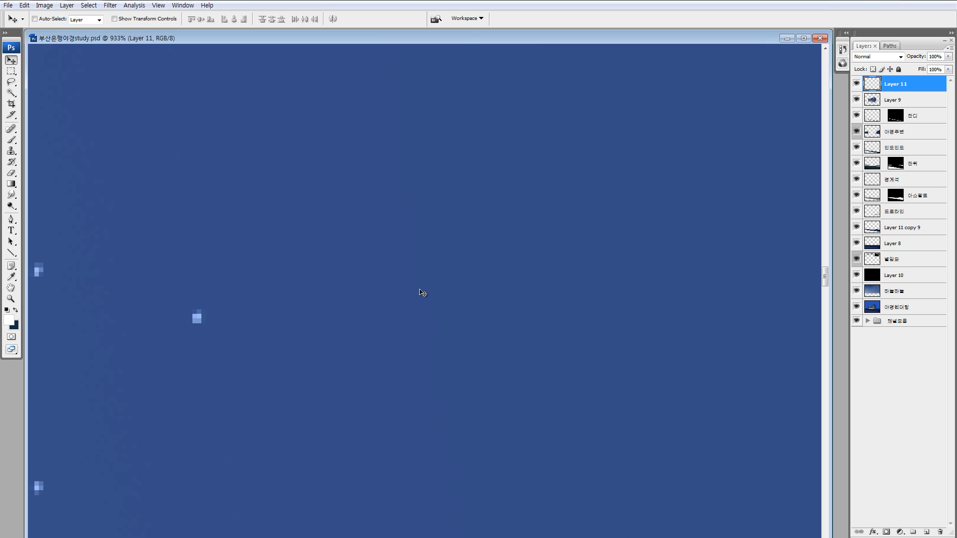
key(ctrl+z)
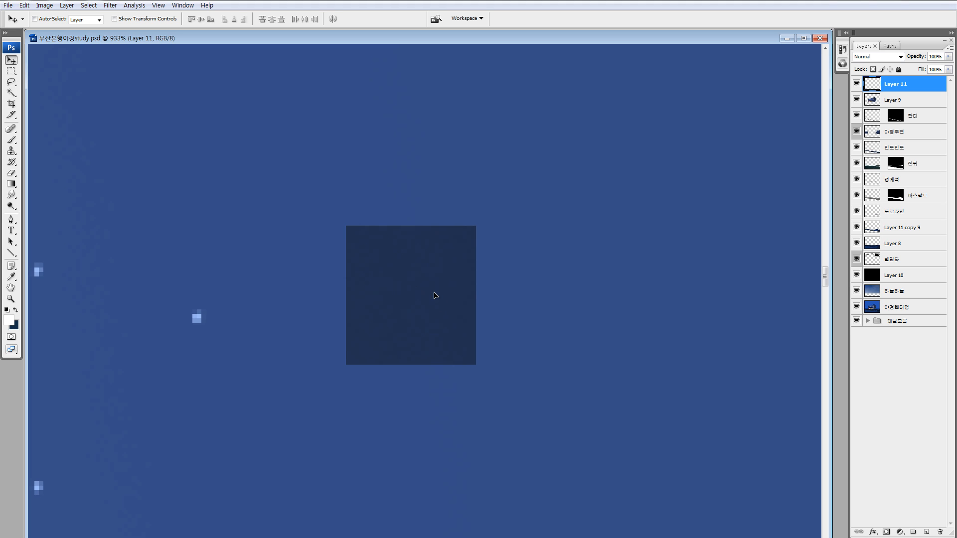
drag(434, 297, 465, 307)
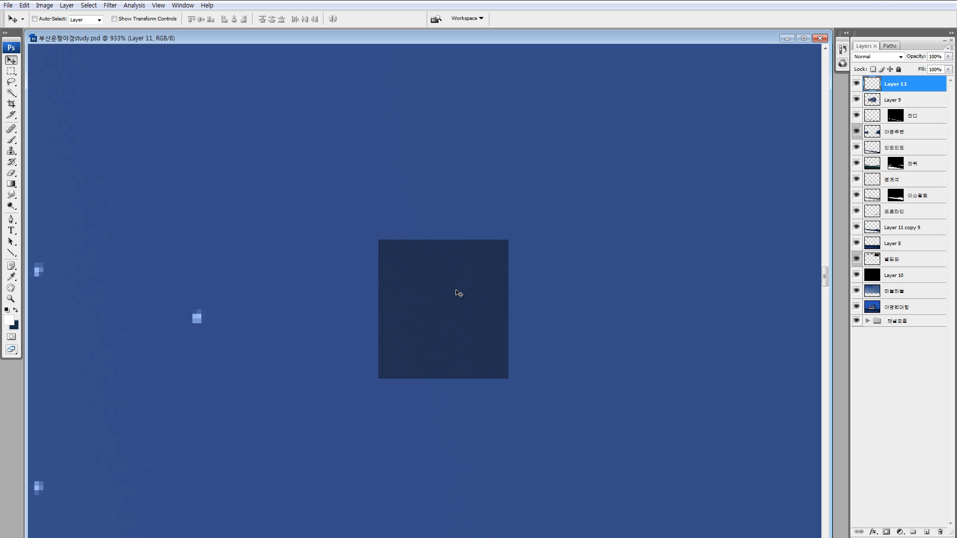
- Raise the dark patch's brightness to +71 to match it to the surrounding blue panel
key(alt+i)
key(a)
key(c)
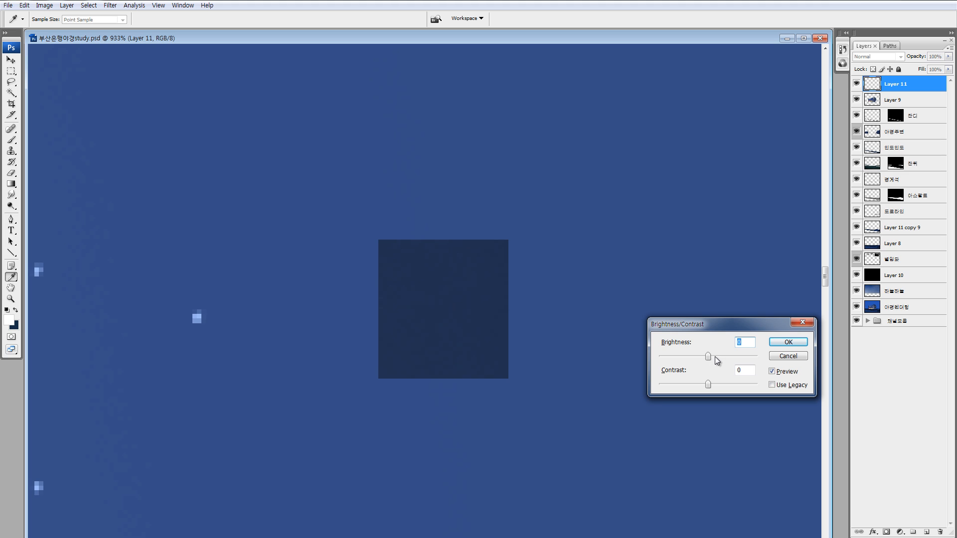
click(732, 359)
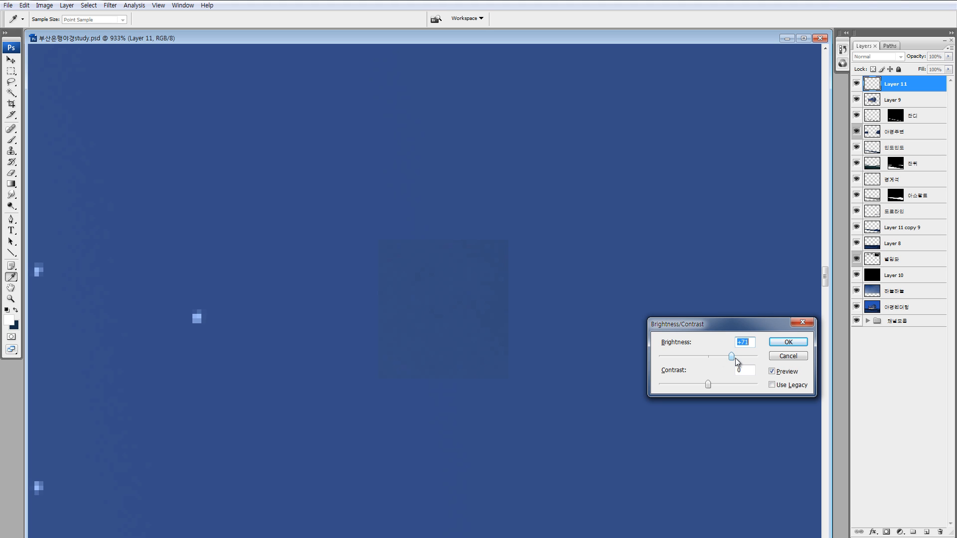
click(788, 341)
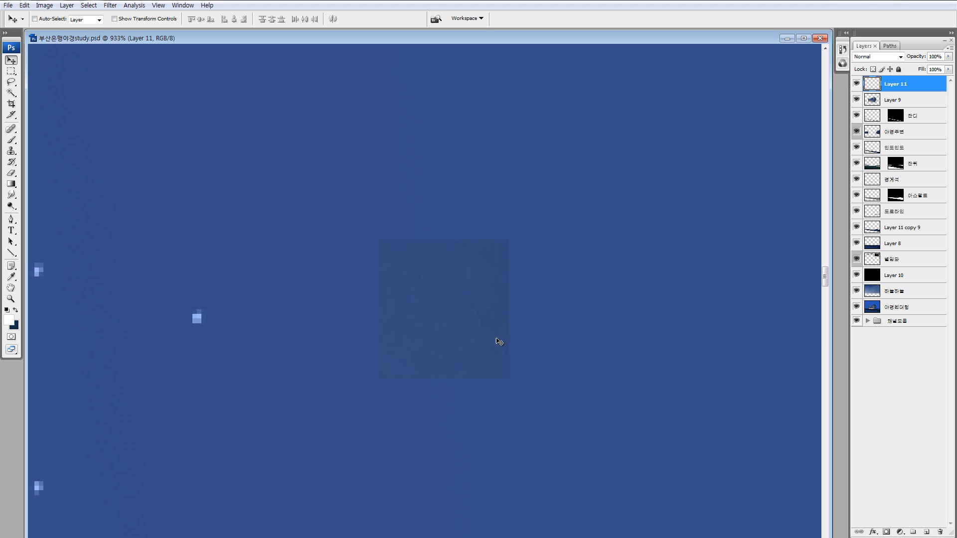
key(ctrl+minus)
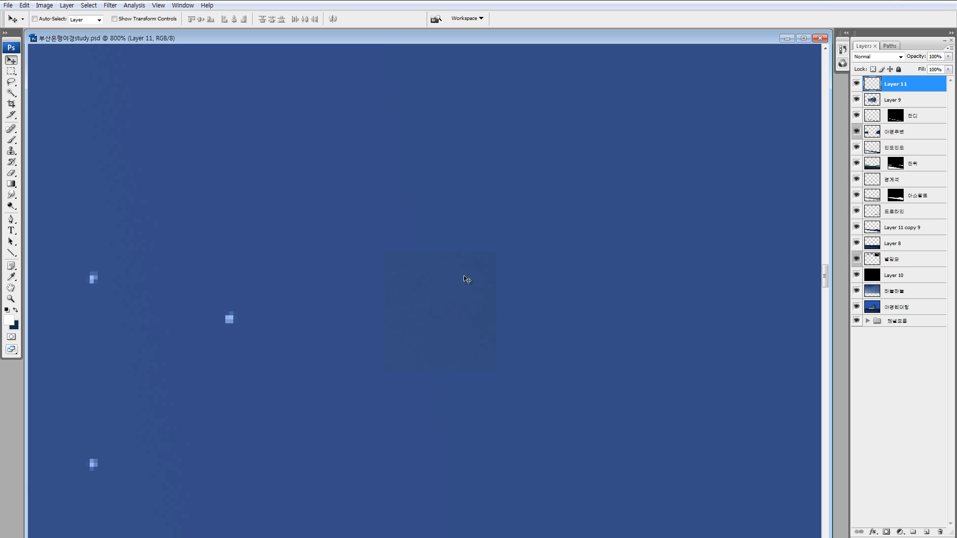
- Shift the brightened patch's midtones towards cyan with Color Balance
key(m)
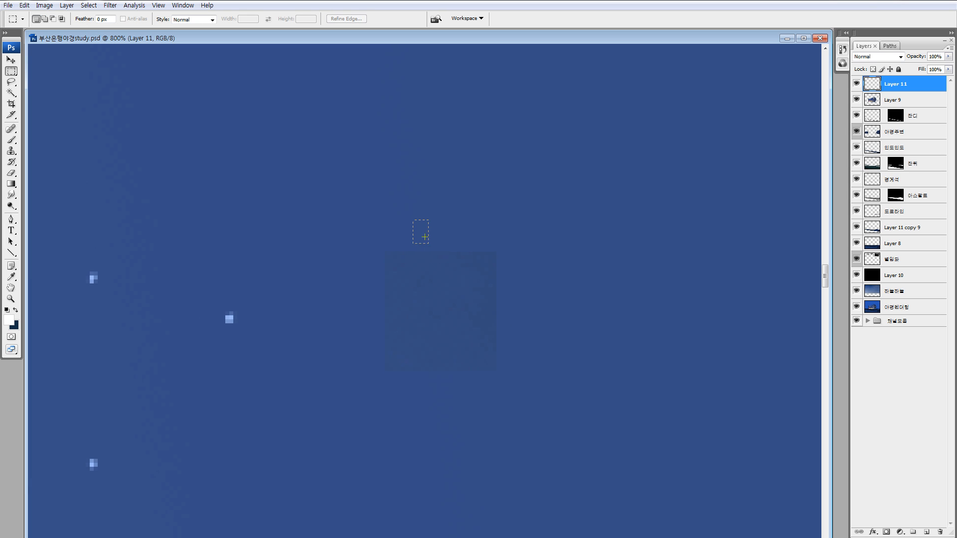
key(ctrl+a)
click(461, 263)
key(ctrl+b)
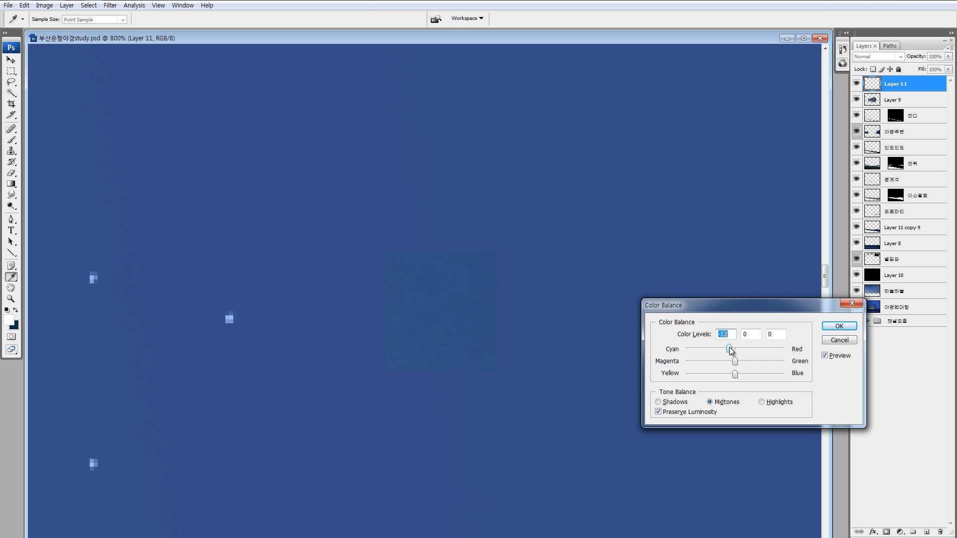
mouse_move(729, 347)
mouse_down()
mouse_move(738, 374)
mouse_move(731, 361)
mouse_up()
click(837, 328)
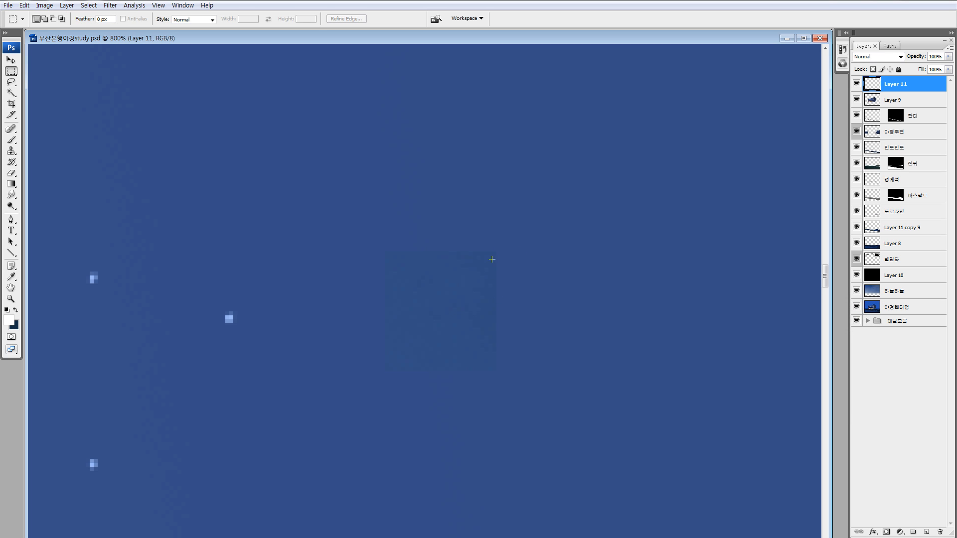
- Compare the recoloured patch with the surrounding blue panel, first at pixel level and from farther away
drag(480, 248, 520, 279)
key(z)
drag(354, 285, 451, 387)
key(m)
drag(394, 285, 413, 305)
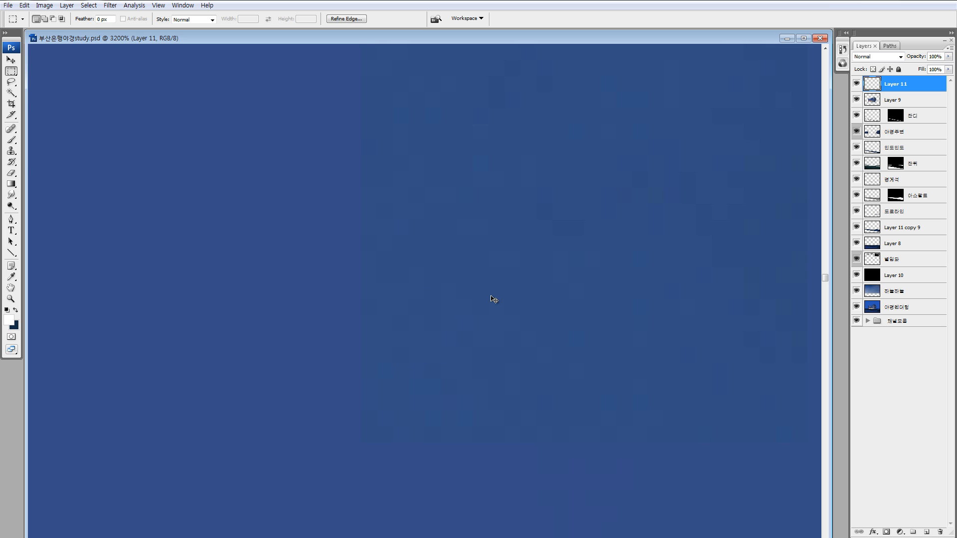
key(ctrl+d)
key(ctrl+minus)
key(ctrl+minus)
key(ctrl+minus)
key(ctrl+minus)
key(ctrl+minus)
key(ctrl+minus)
key(ctrl+minus)
key(ctrl+minus)
key(ctrl+minus)
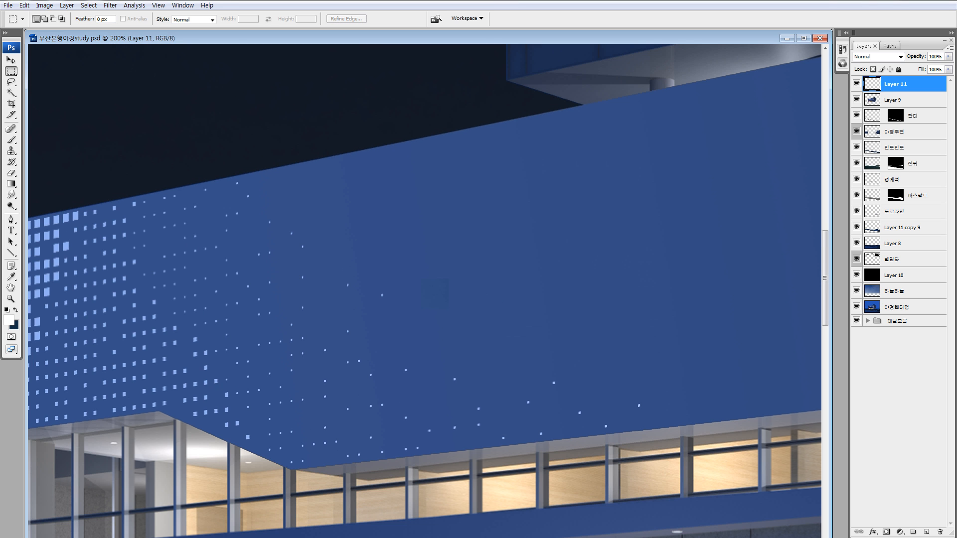
drag(400, 258, 503, 368)
key(ctrl+d)
key(ctrl+u)
key(Escape)
key(ctrl+b)
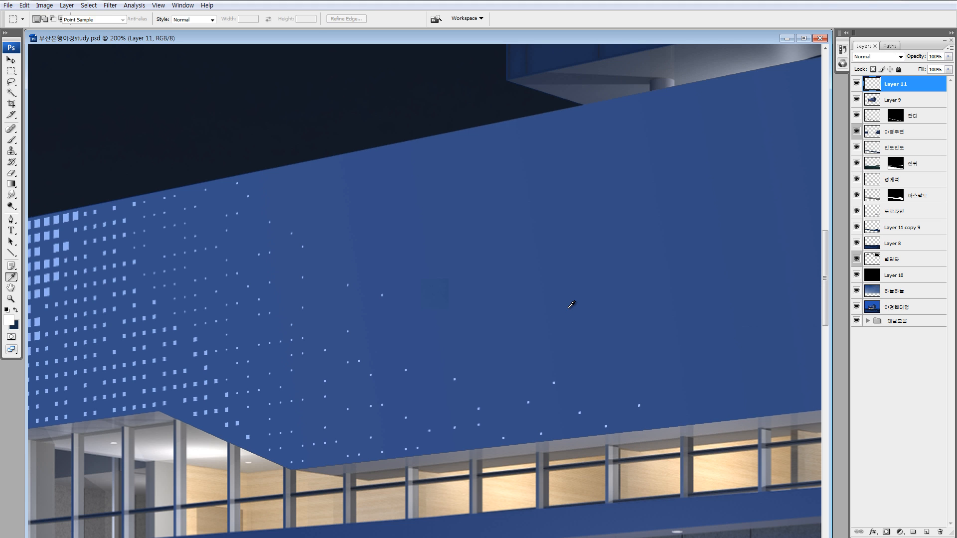
text(1)
key(Escape)
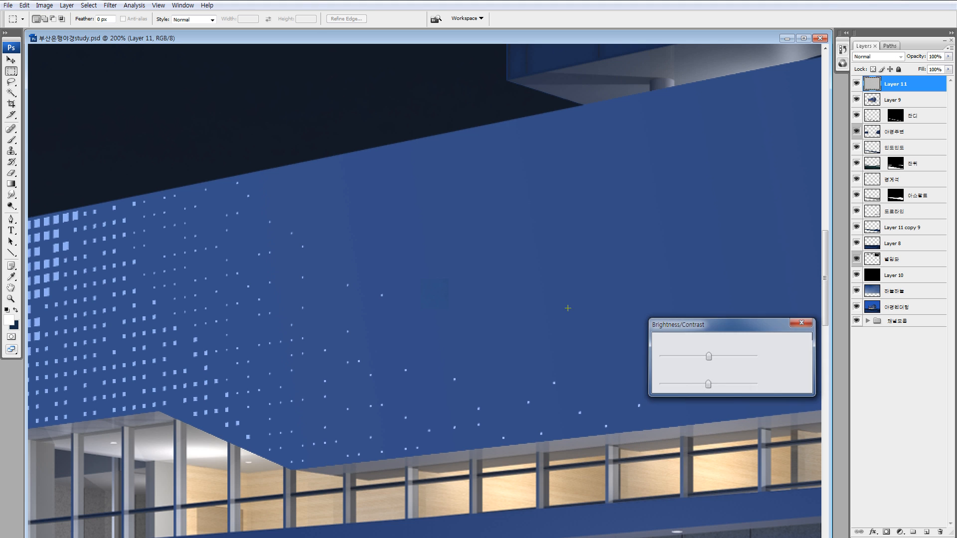
- Delete the layer holding the recoloured test patch
key(m)
key(ctrl+minus)
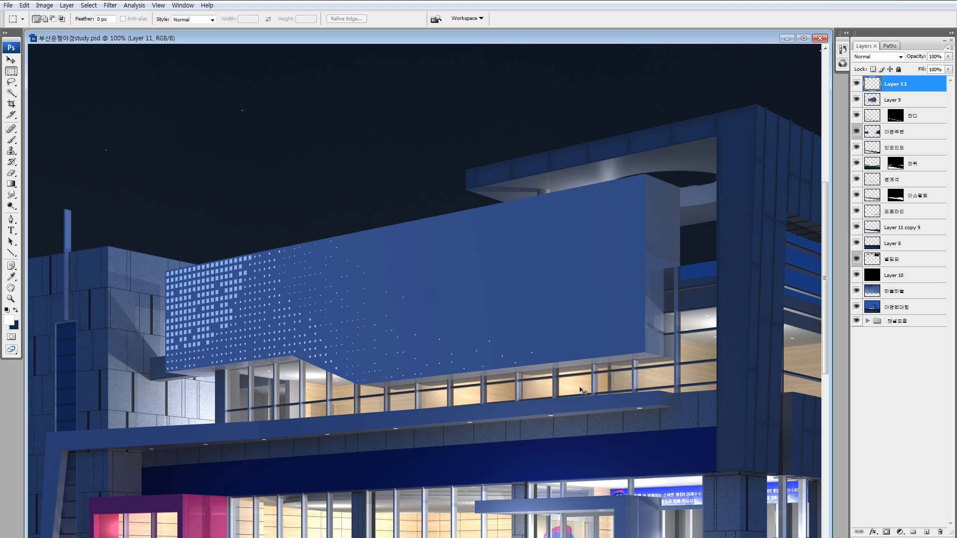
key(v)
key(Delete)
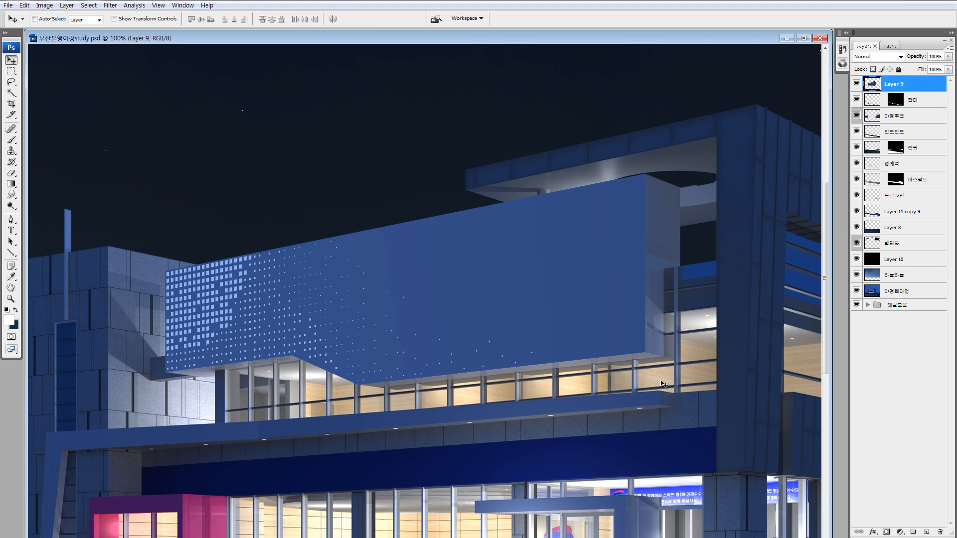
key(z)
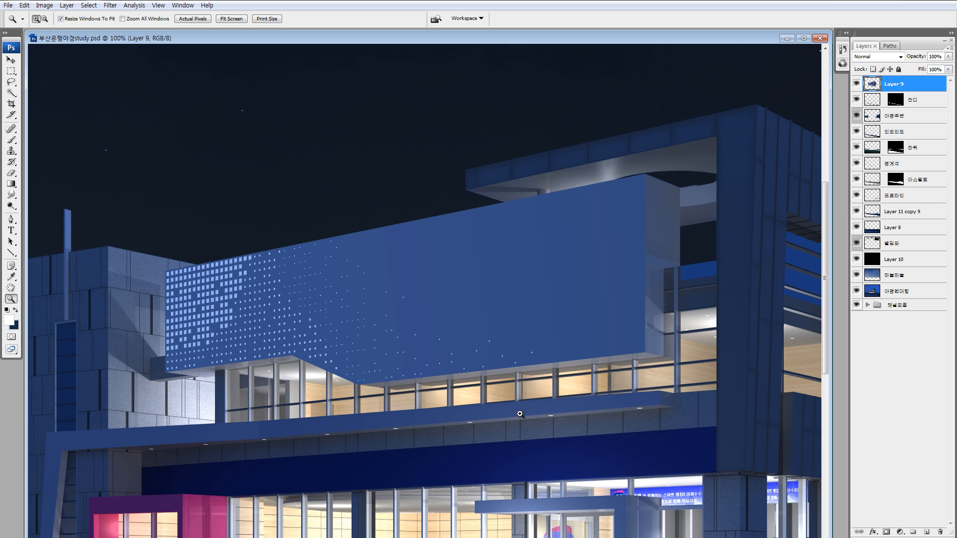
- Copy a rectangular piece of the large blue panel to a new layer and place it over the window row below
drag(519, 414, 263, 237)
key(m)
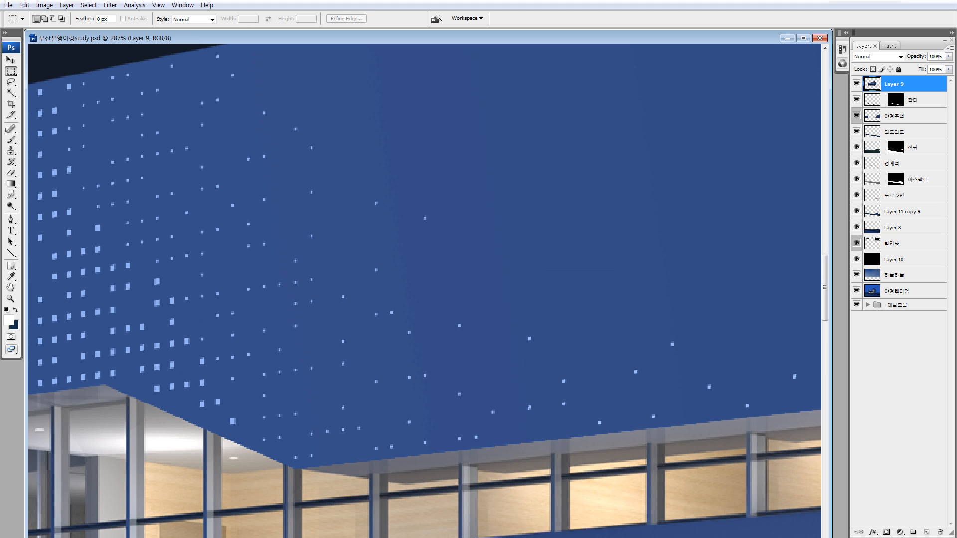
drag(515, 141, 592, 244)
key(ctrl+j)
key(v)
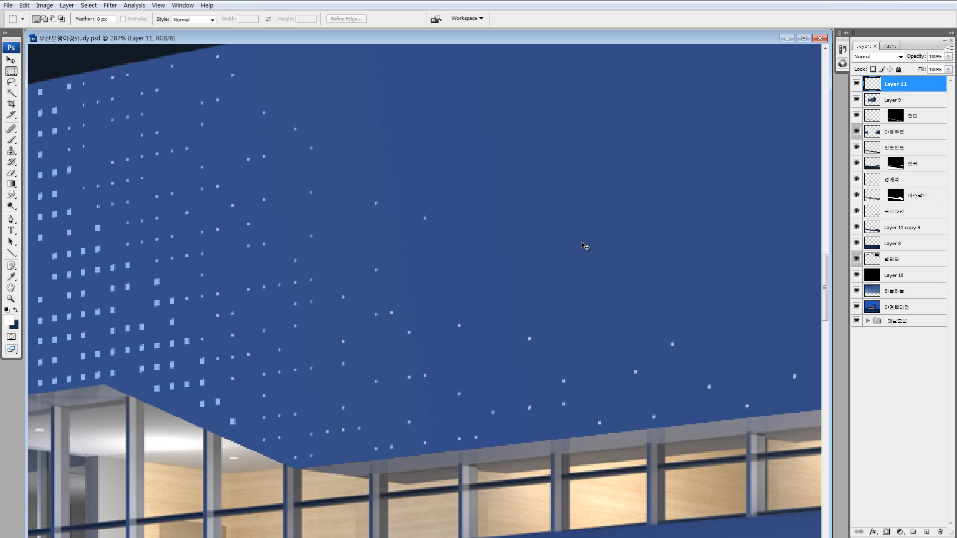
drag(507, 222, 472, 124)
drag(545, 428, 567, 441)
key(Up)
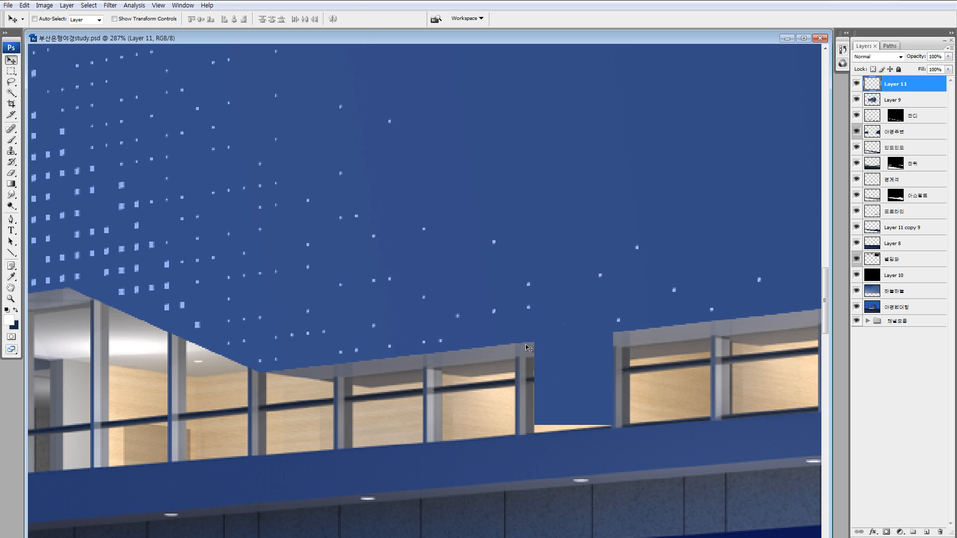
- Trim the copied blue patch to a small rectangle inside one window pane
key(m)
drag(465, 268, 661, 391)
key(ctrl+shift+Up)
key(ctrl+shift+Up)
key(ctrl+shift+Up)
key(Delete)
drag(600, 370, 627, 425)
key(Delete)
- Move the trimmed blue patch to the adjacent window pane on its right and deselect it
drag(477, 330, 539, 437)
drag(480, 288, 673, 505)
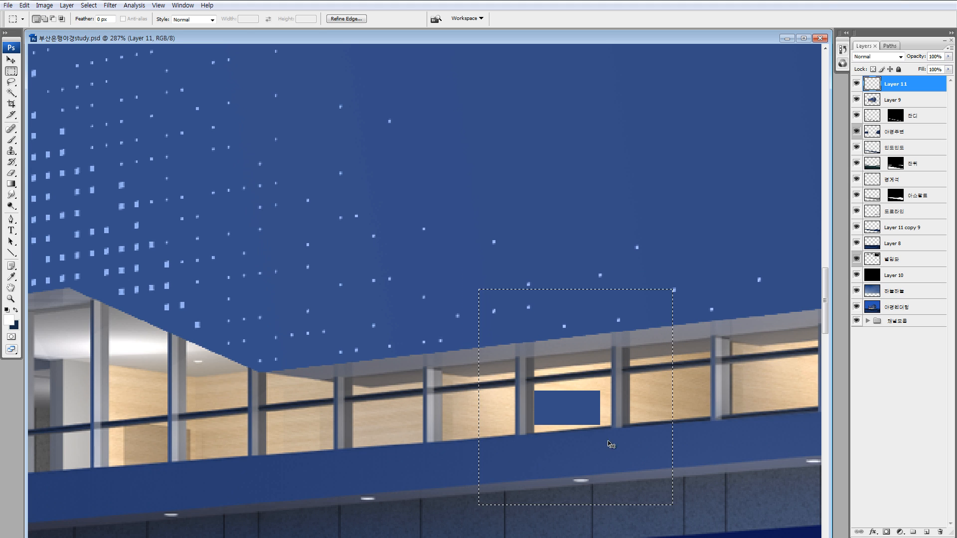
drag(611, 440, 720, 425)
key(z)
drag(602, 279, 735, 470)
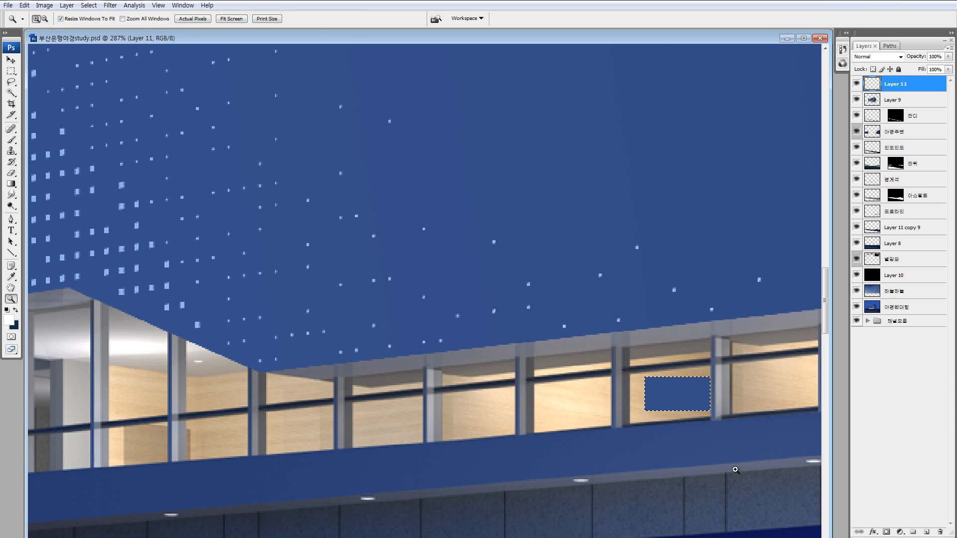
key(ctrl+d)
drag(715, 434, 711, 443)
key(v)
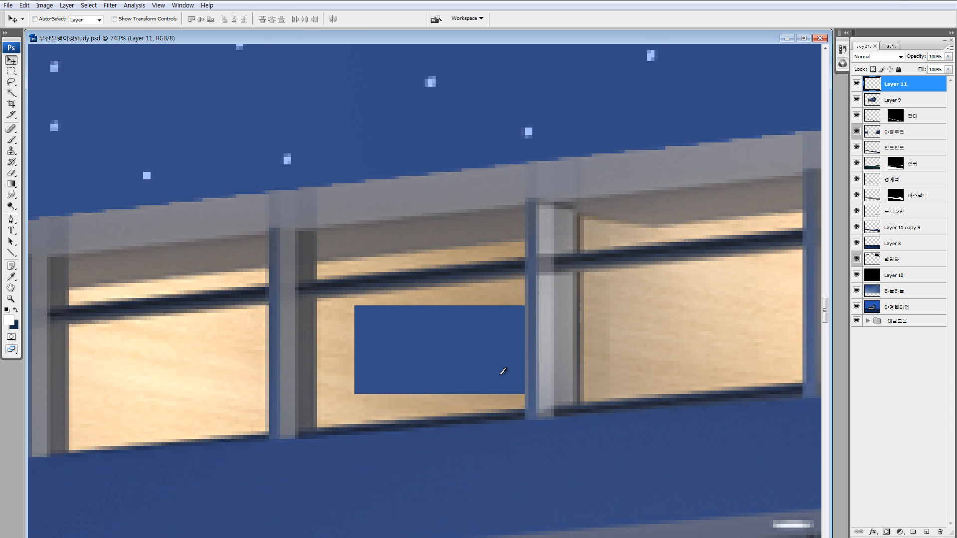
- Brighten the blue patch strongly with Brightness/Contrast
key(alt+i)
key(a)
key(c)
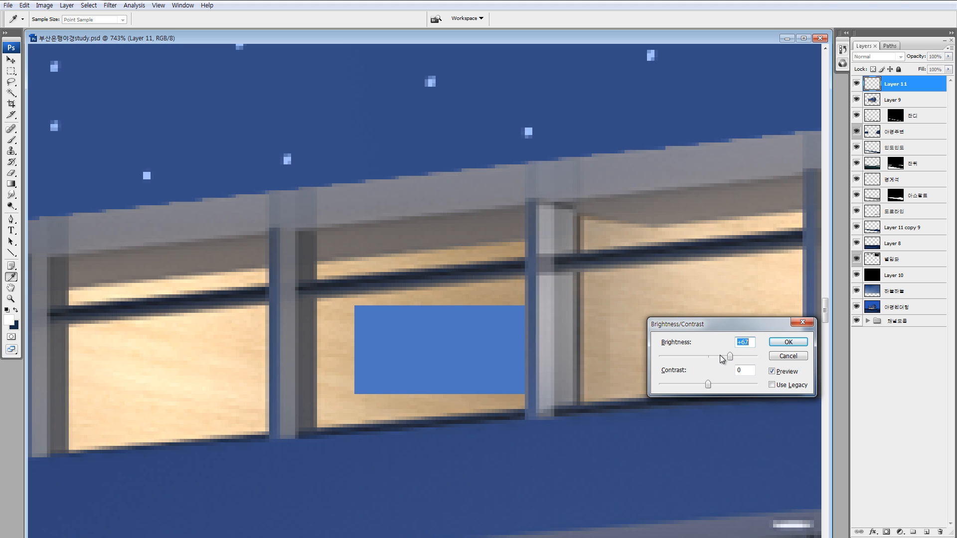
click(773, 342)
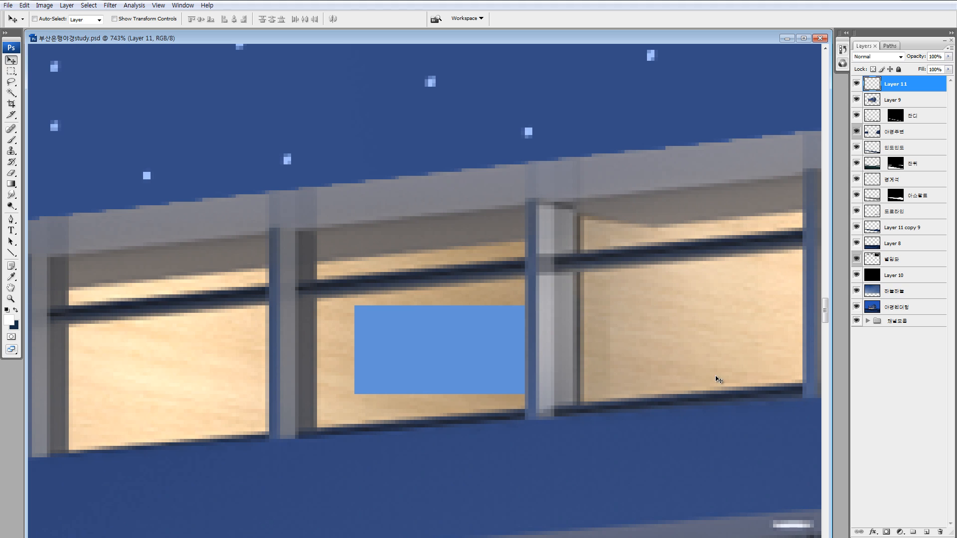
- Turn the light blue patch orange by shifting its hue to about -180 in Hue/Saturation
key(ctrl+u)
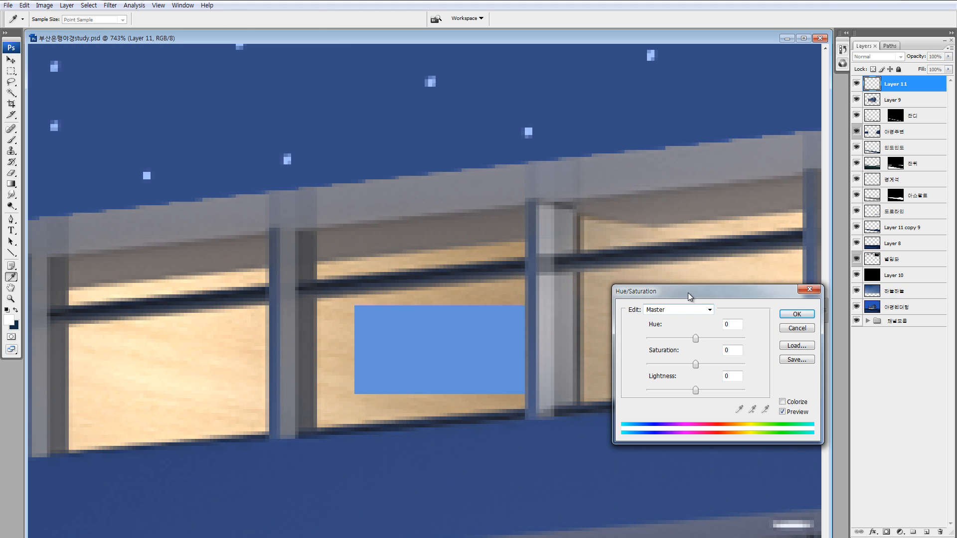
drag(688, 292, 668, 292)
drag(674, 339, 624, 342)
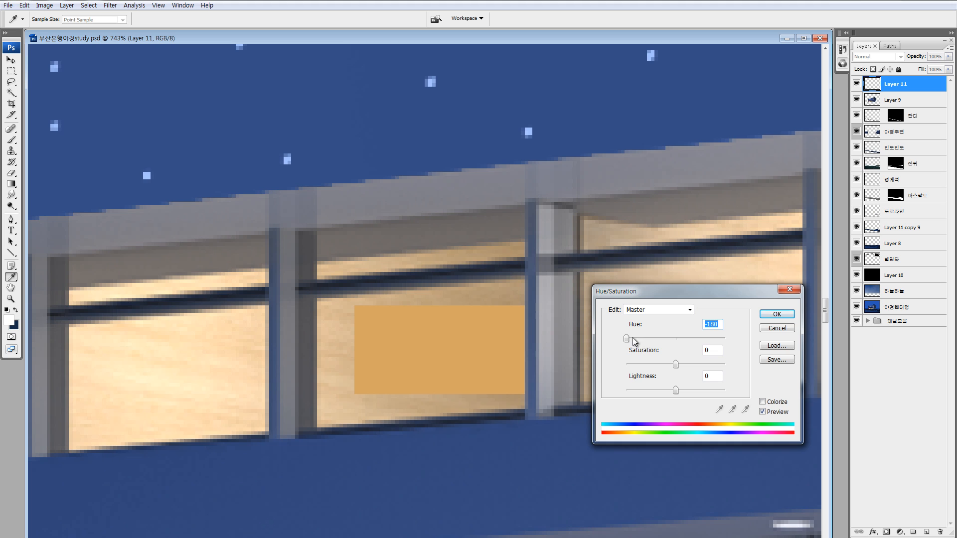
drag(626, 339, 627, 340)
click(778, 316)
- Brighten the orange patch with Brightness/Contrast to bring it closer to the wood behind the glass
key(alt+i)
key(a)
key(c)
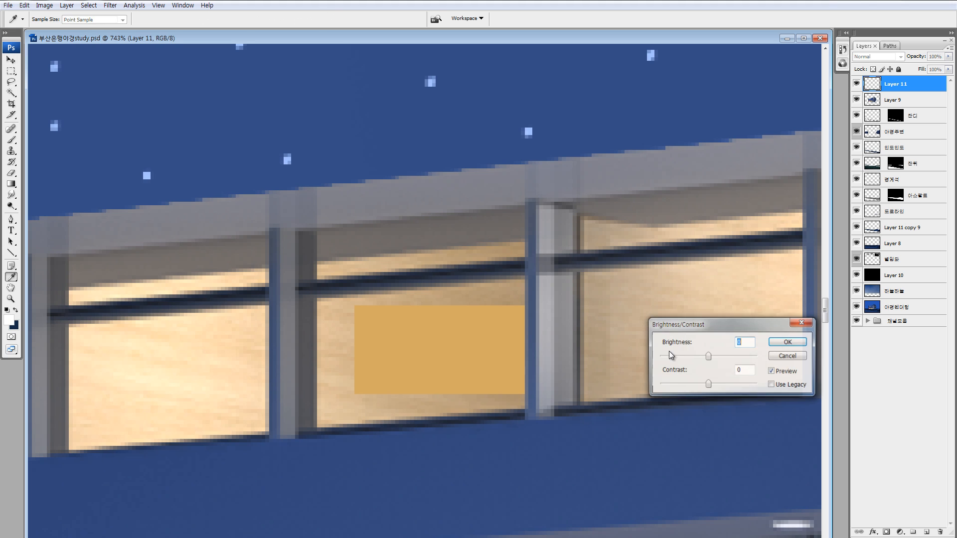
drag(708, 356, 716, 355)
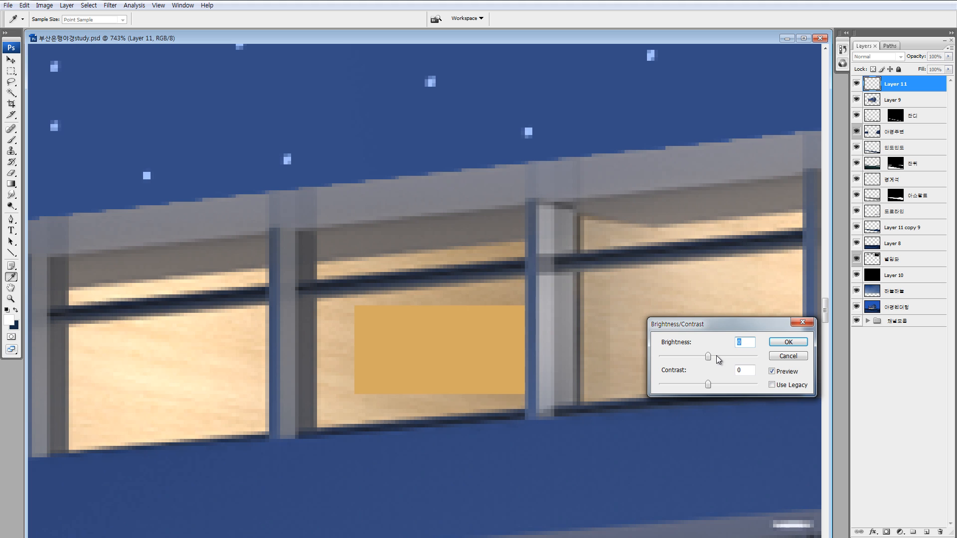
click(771, 345)
- Reduce the patch's saturation at pixel level to approach the neighbouring wood tone
key(m)
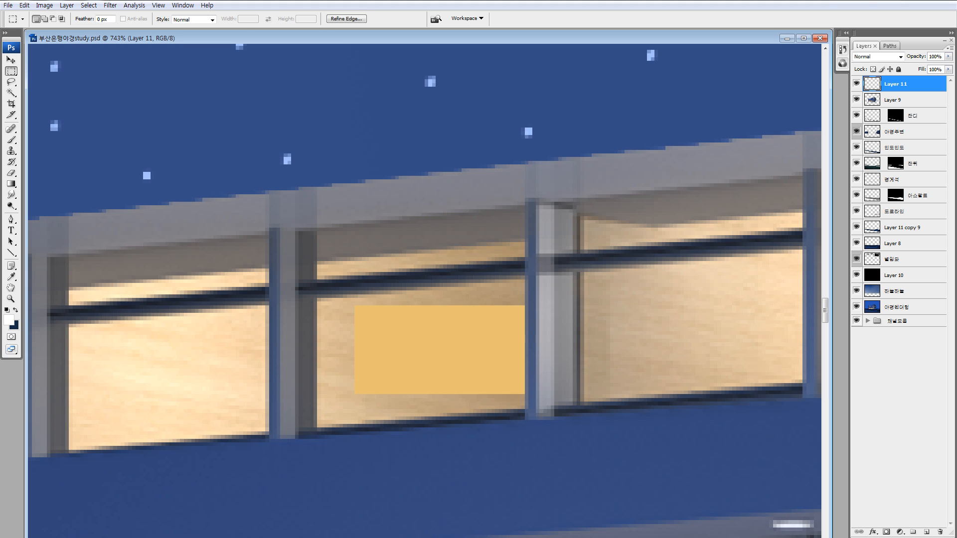
mouse_move(376, 361)
mouse_down()
mouse_move(340, 321)
mouse_move(388, 360)
mouse_up()
key(ctrl+space)
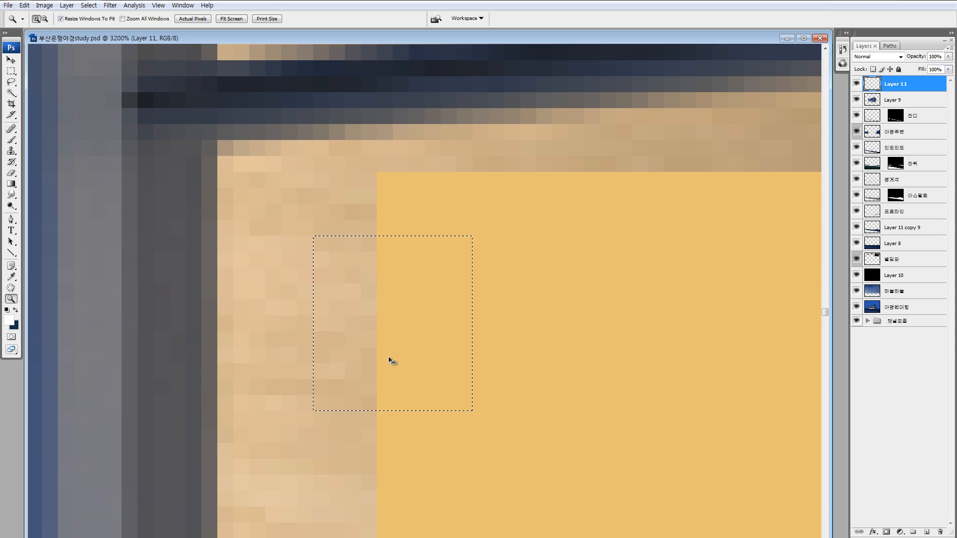
key(ctrl+d)
key(i)
key(ctrl+u)
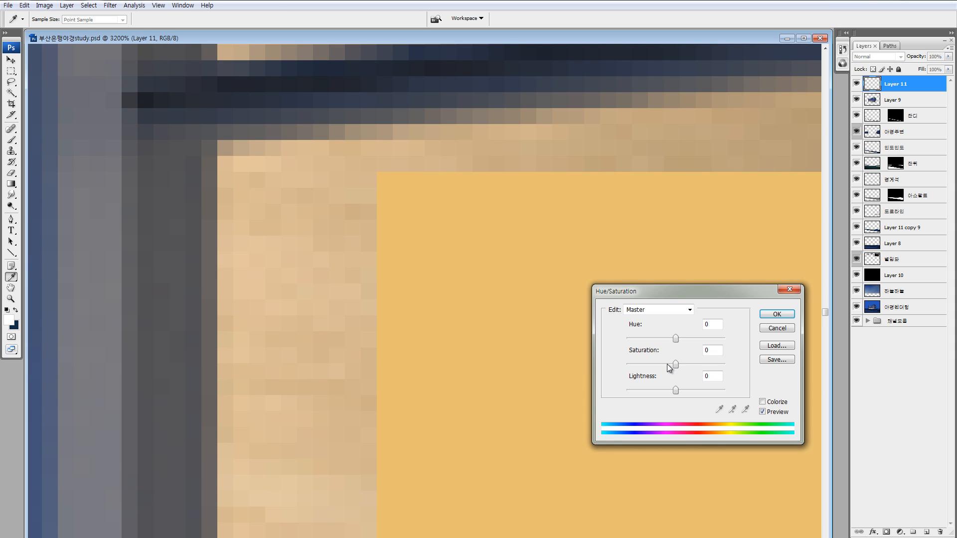
drag(669, 368, 662, 363)
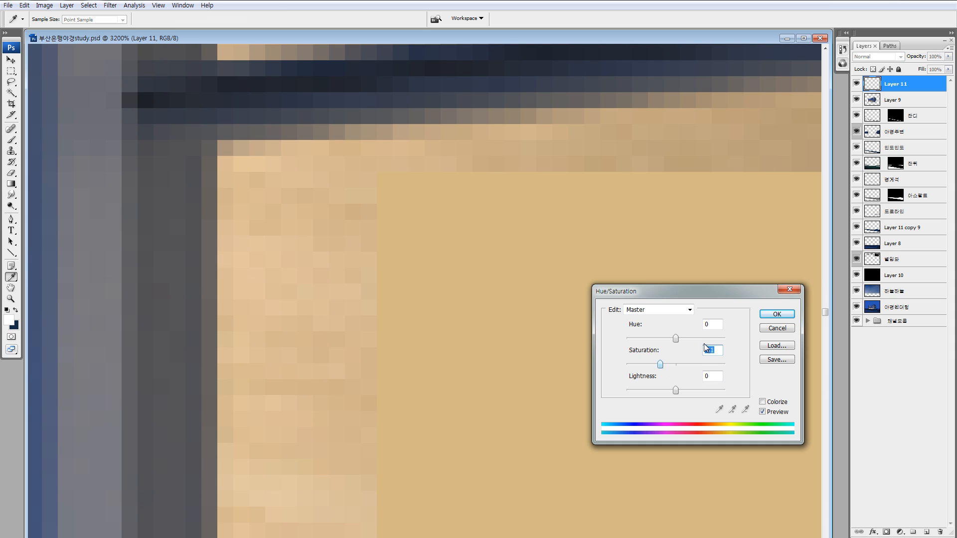
click(764, 317)
- Raise the desaturated patch's brightness by 5
key(alt+i)
text(ac)
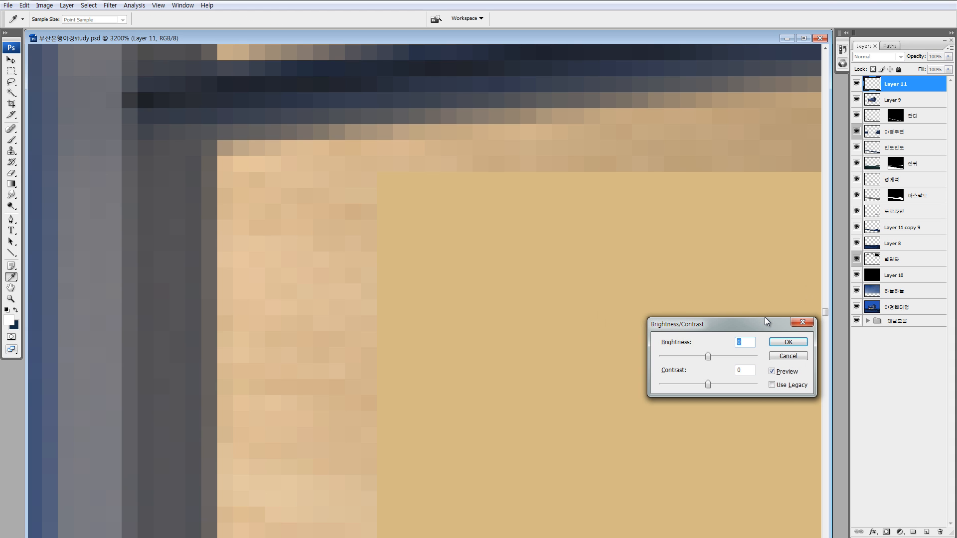
text(5)
key(Return)
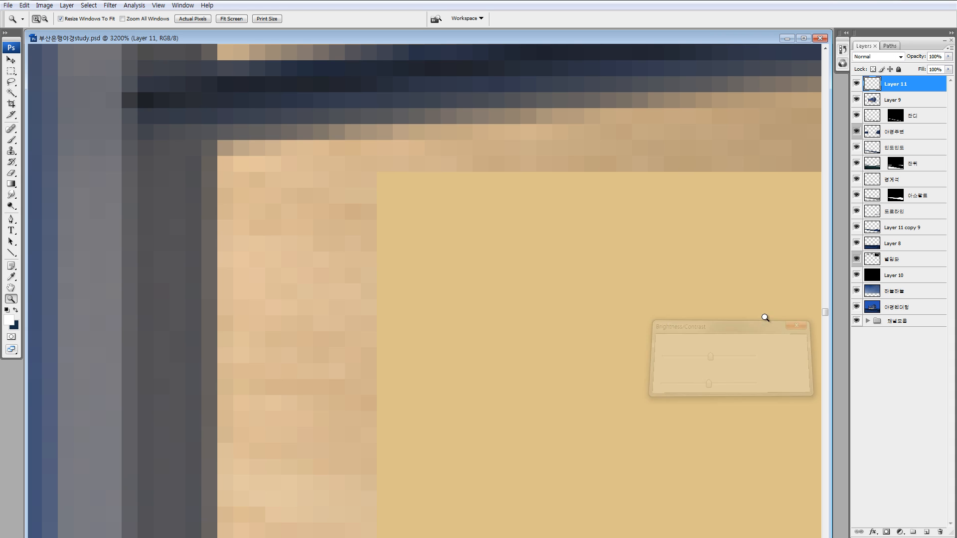
- Set the patch's saturation to -19 and lightness to +8, and shift its hue slightly towards orange
key(ctrl+u)
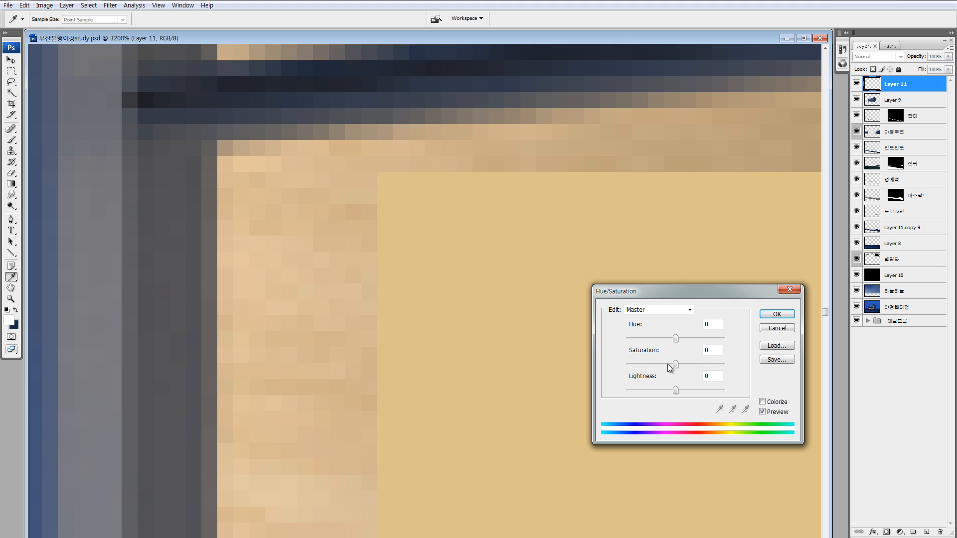
click(668, 364)
click(679, 390)
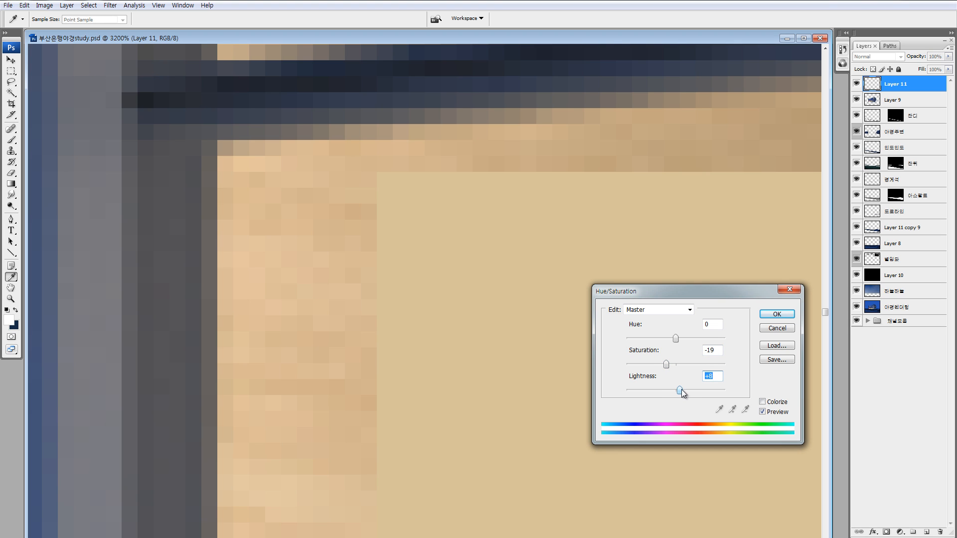
click(672, 339)
click(784, 317)
- Compare the recoloured patch with the surrounding wood at progressively smaller magnifications
key(ctrl+minus)
key(ctrl+minus)
key(ctrl+minus)
key(ctrl+minus)
key(ctrl+minus)
key(ctrl+minus)
key(ctrl+minus)
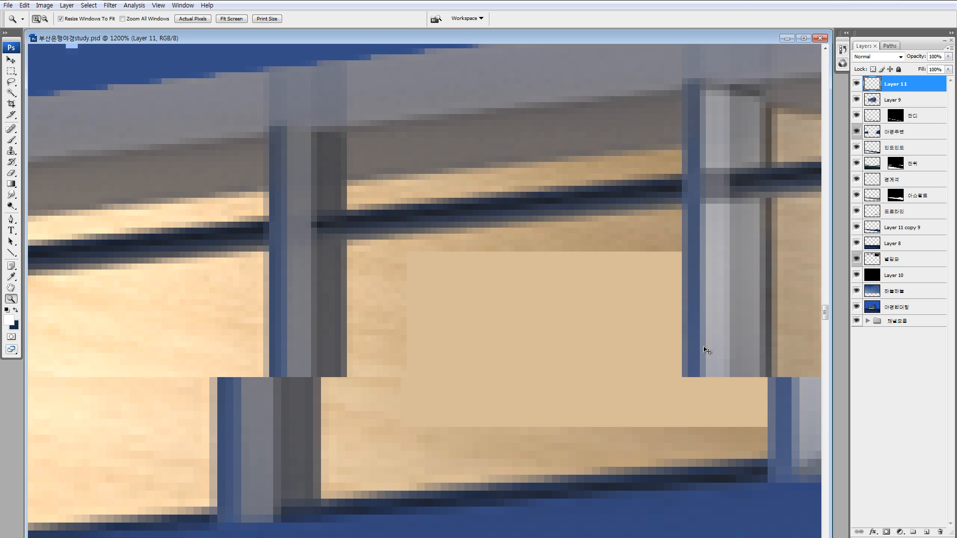
key(ctrl+minus)
key(ctrl+minus)
key(ctrl+minus)
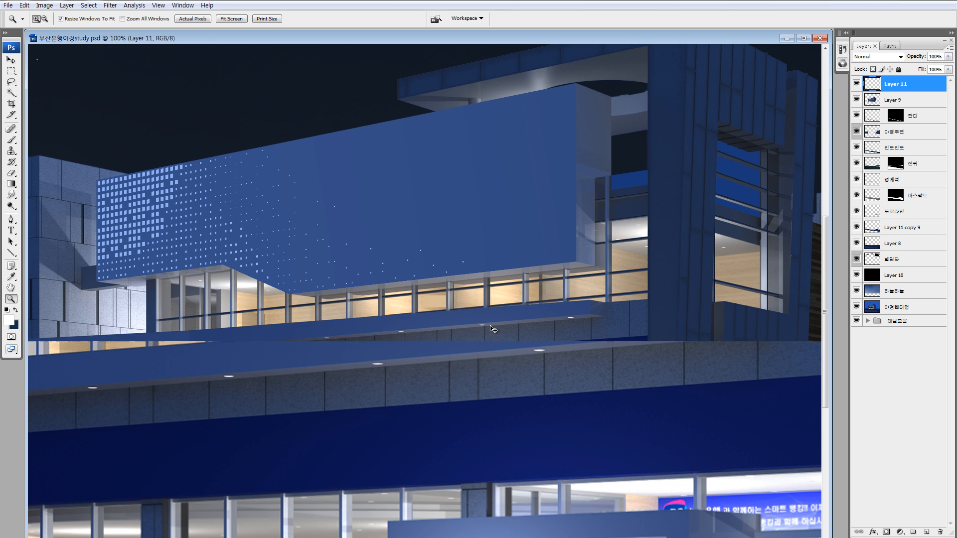
- Darken the patch gradually towards its right side, using a Quick Mask gradient selection and a lightness of -19
drag(391, 263, 475, 344)
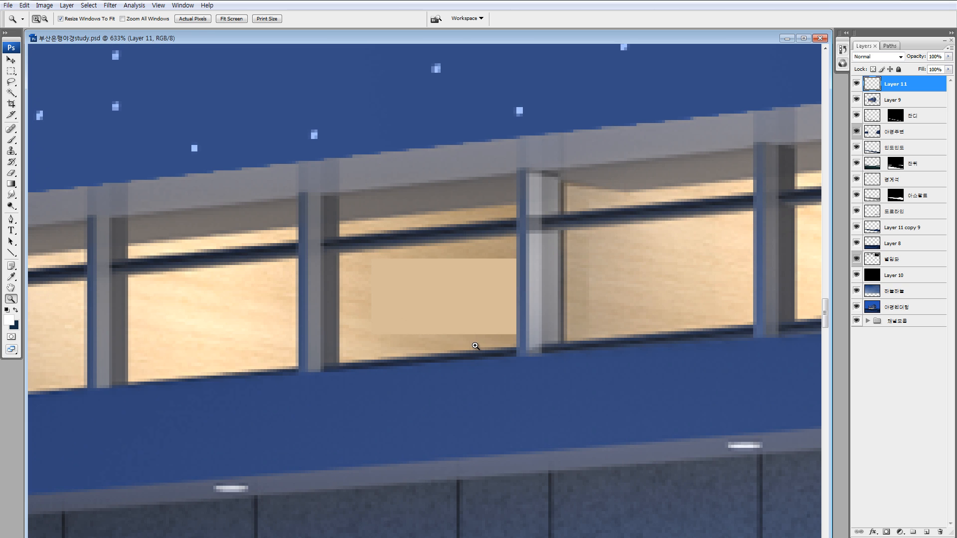
key(q)
key(d)
key(g)
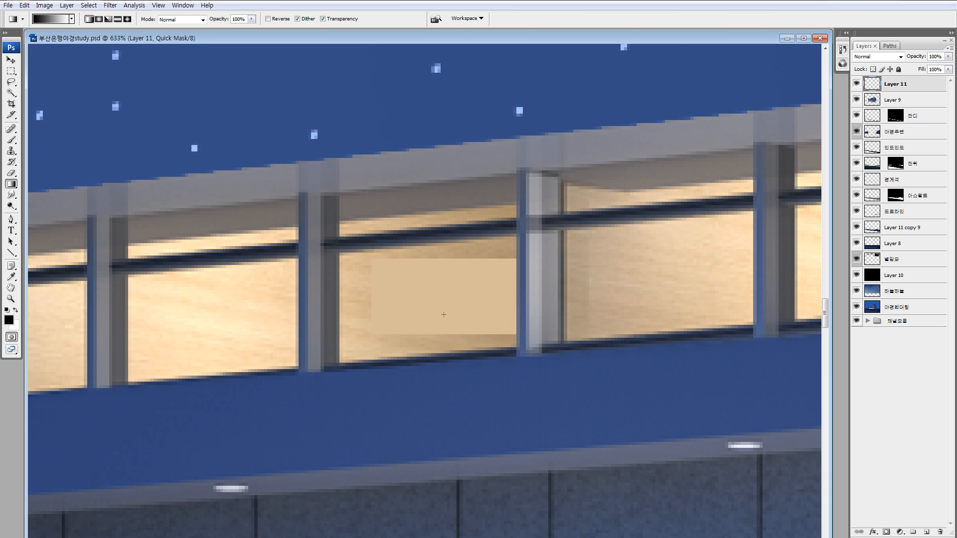
drag(433, 303, 379, 303)
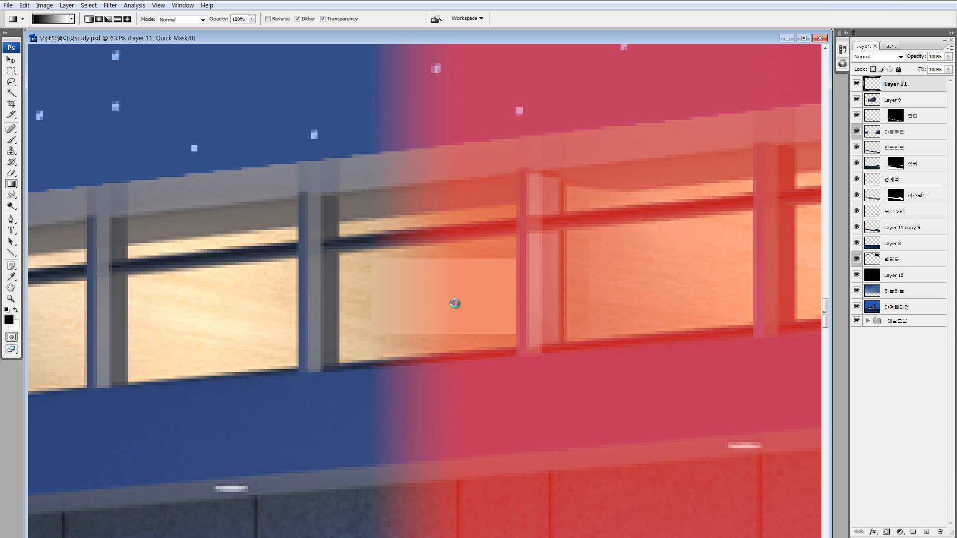
key(q)
key(ctrl+u)
drag(676, 388, 667, 392)
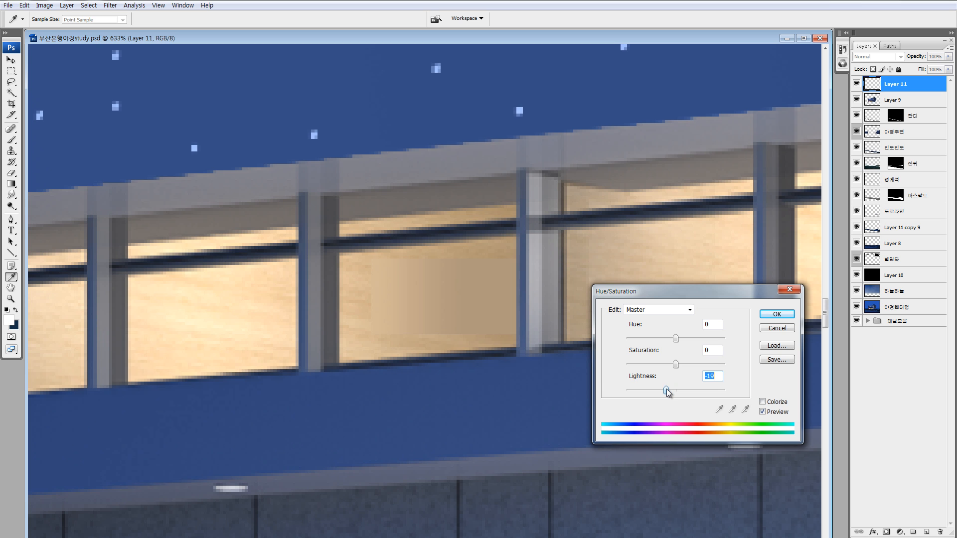
click(773, 315)
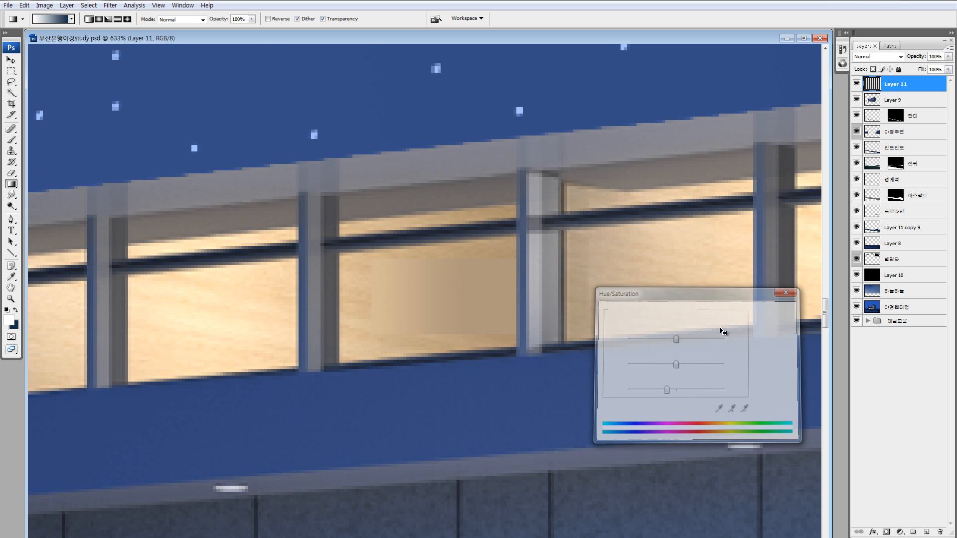
- Examine how the recoloured patch blends into the window row in the view of the whole building
key(ctrl+minus)
key(ctrl+minus)
key(ctrl+minus)
key(ctrl+minus)
key(ctrl+minus)
key(ctrl+minus)
key(ctrl+minus)
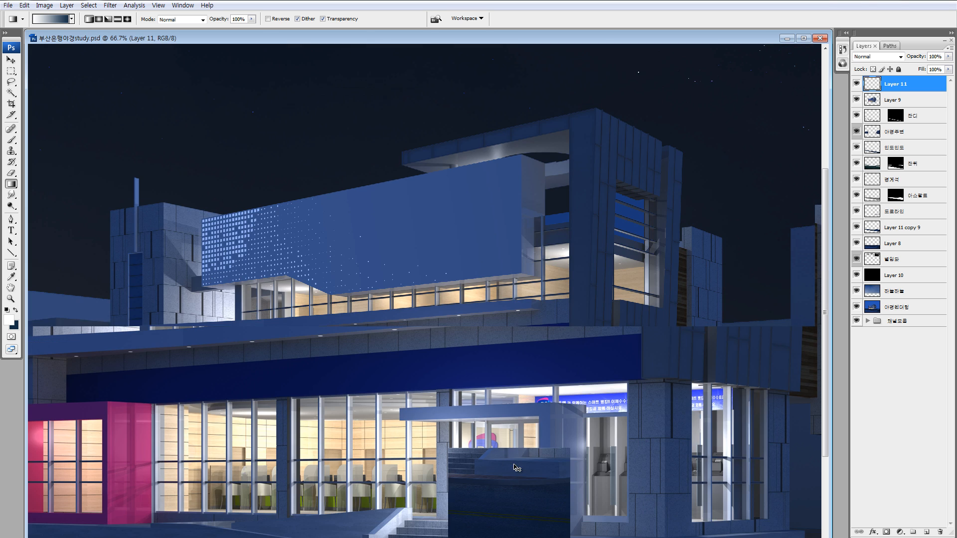
key(z)
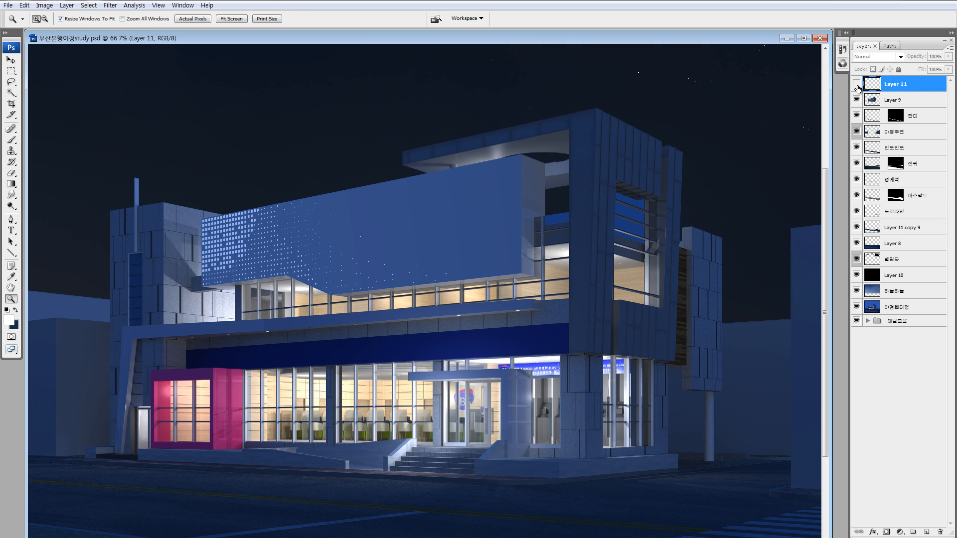
- Delete the layer holding the recoloured window patch
drag(403, 271, 465, 311)
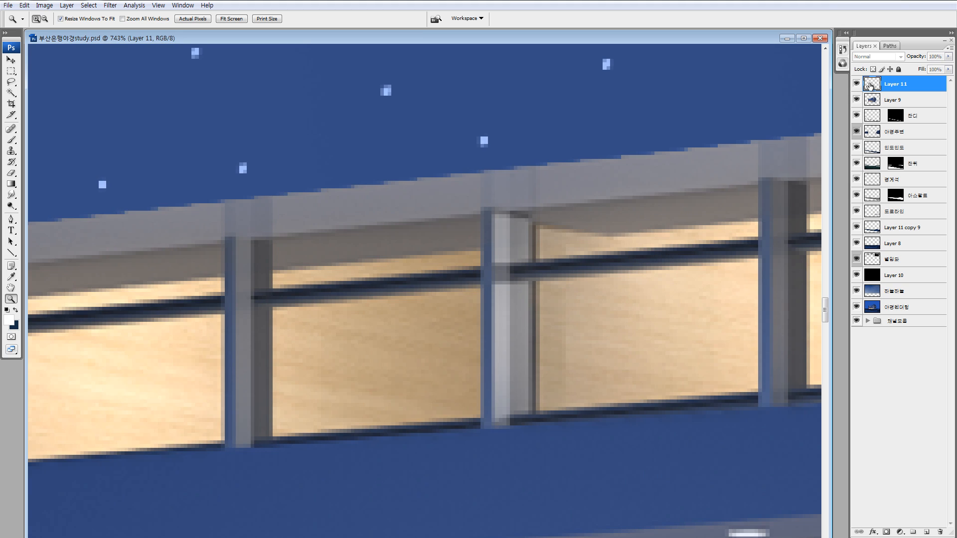
key(Delete)
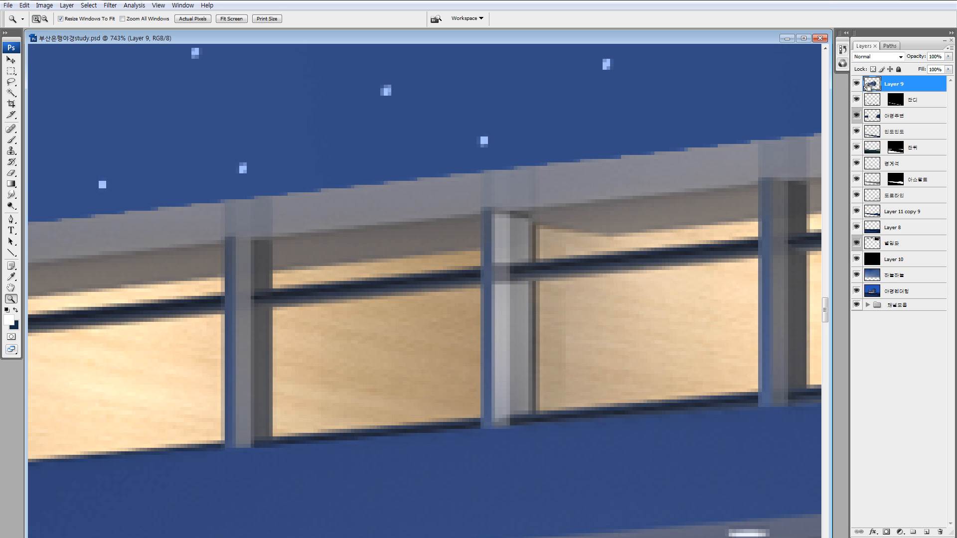
- Fit the whole night view on screen and move its window aside to uncover the daytime document
key(ctrl+0)
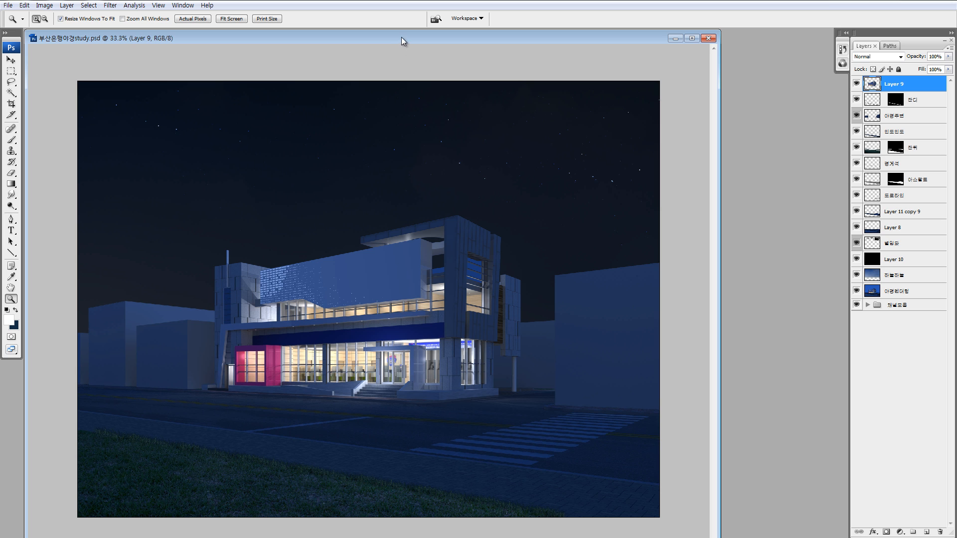
drag(401, 37, 515, 40)
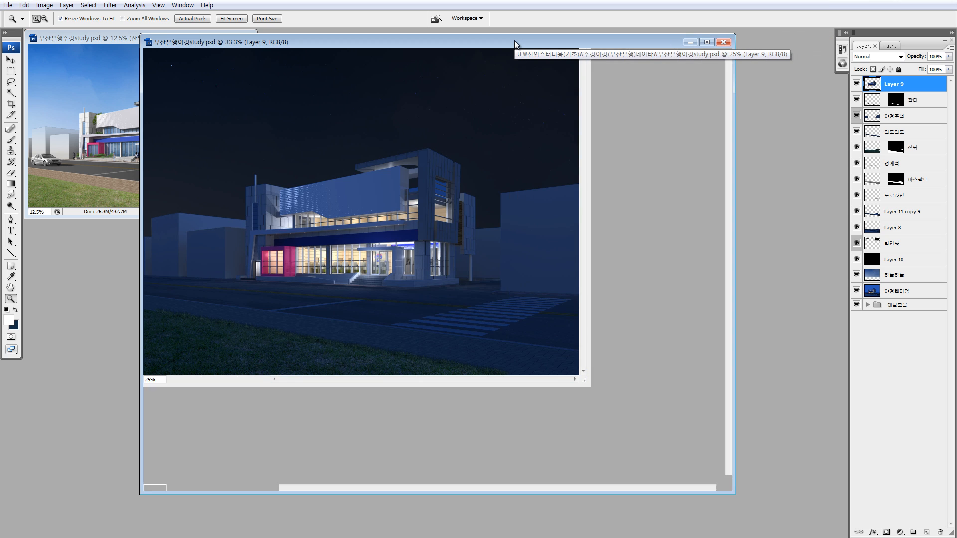
- Review the Brightness/Contrast settings for the building layer, Layer 9, and close them without applying an adjustment
key(alt+i)
key(a)
key(c)
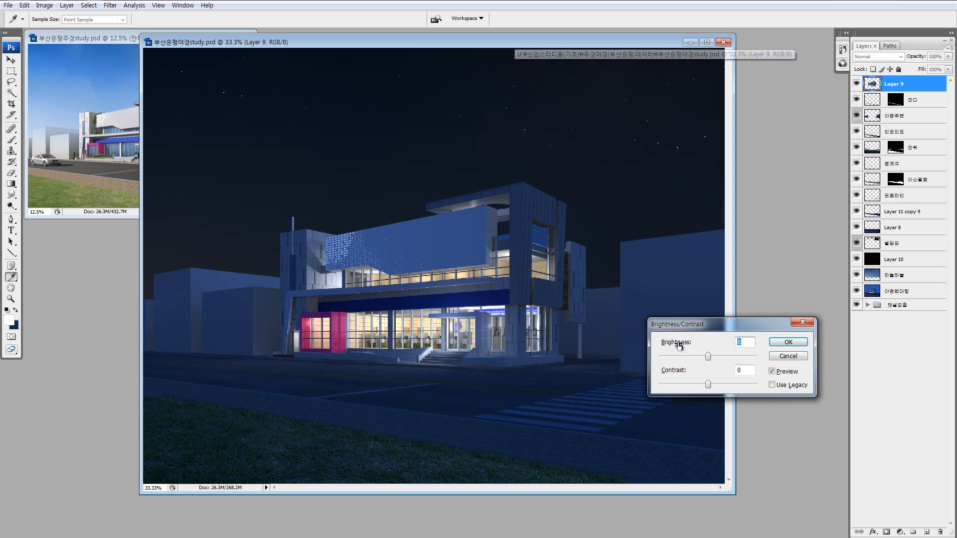
drag(709, 327, 574, 292)
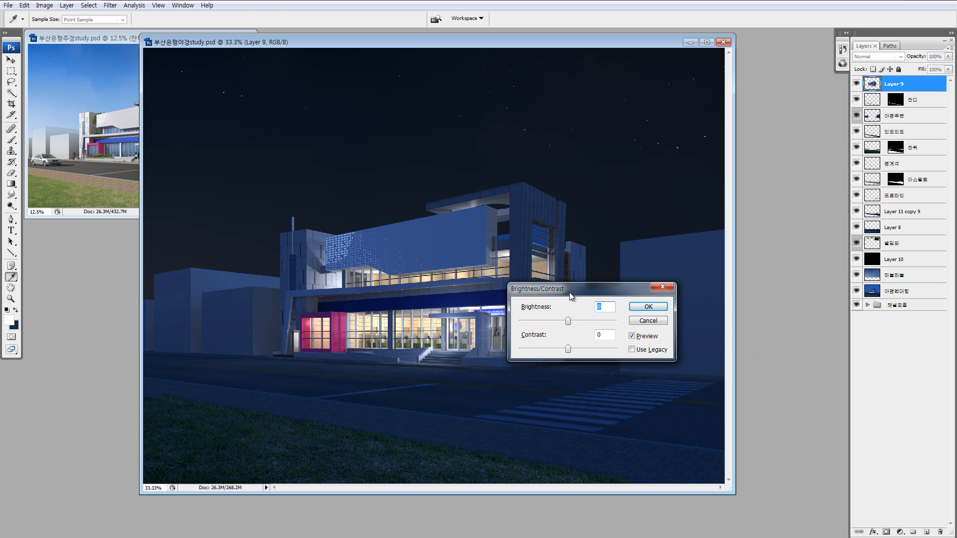
key(Escape)
key(z)
- Review the Hue/Saturation settings for the building layer and close them without applying an adjustment
key(ctrl+u)
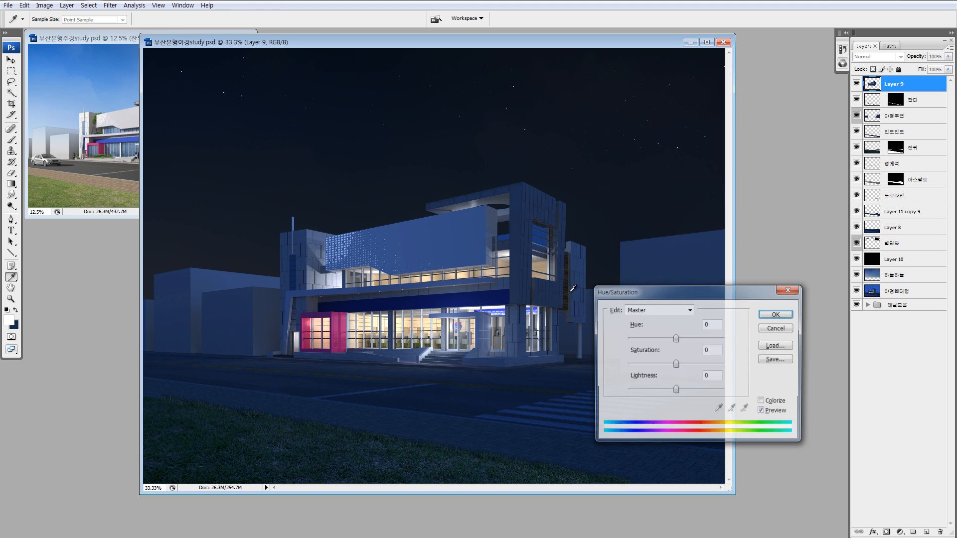
drag(648, 294, 608, 282)
key(Escape)
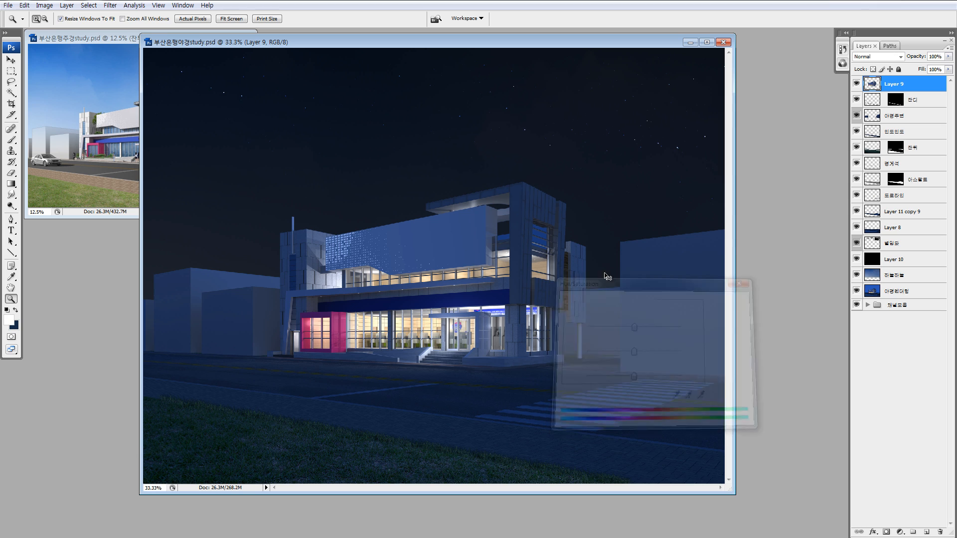
- Review the Color Balance settings for the building layer, leaving all colour levels at 0
key(ctrl+b)
drag(708, 306, 648, 301)
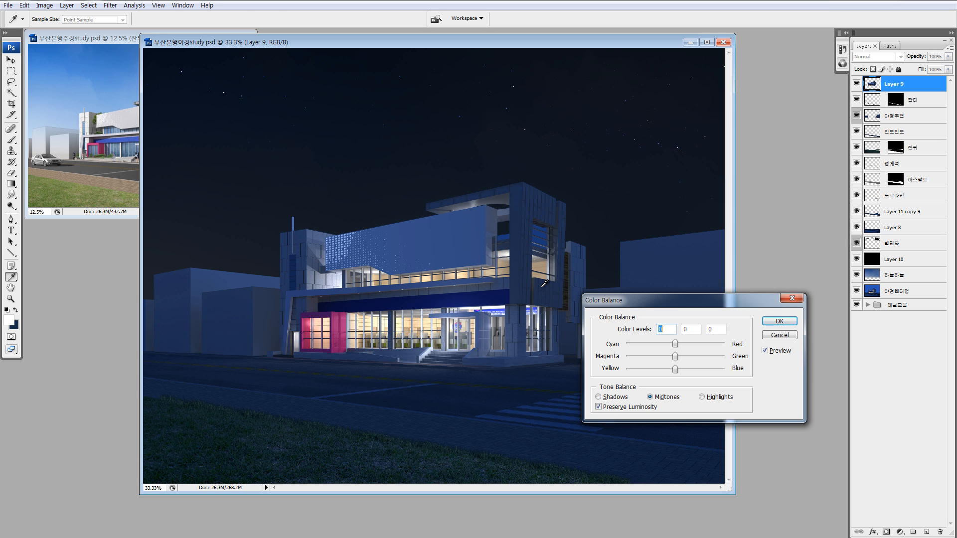
key(Return)
key(z)
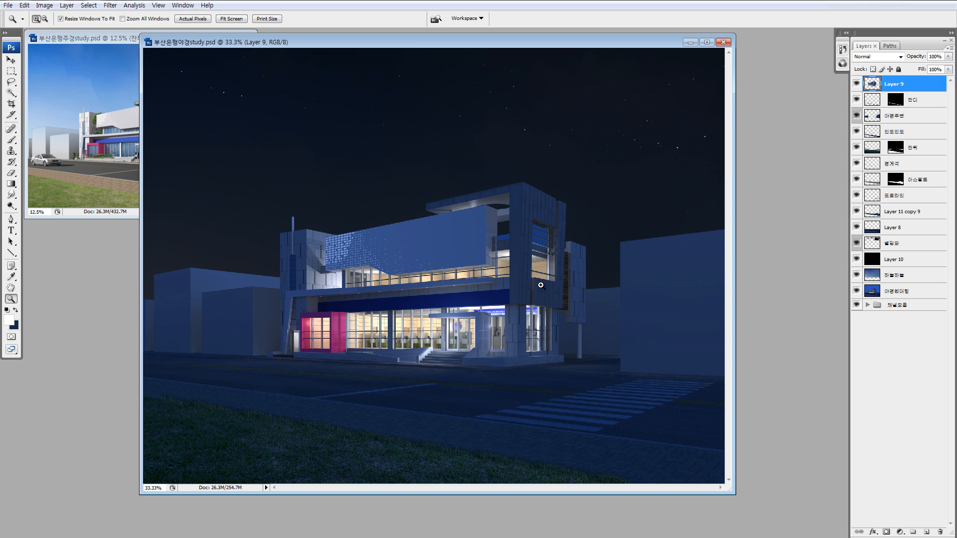
- Compare the Hue/Saturation and Color Balance settings once more, cancelling each without altering the building layer
key(ctrl+u)
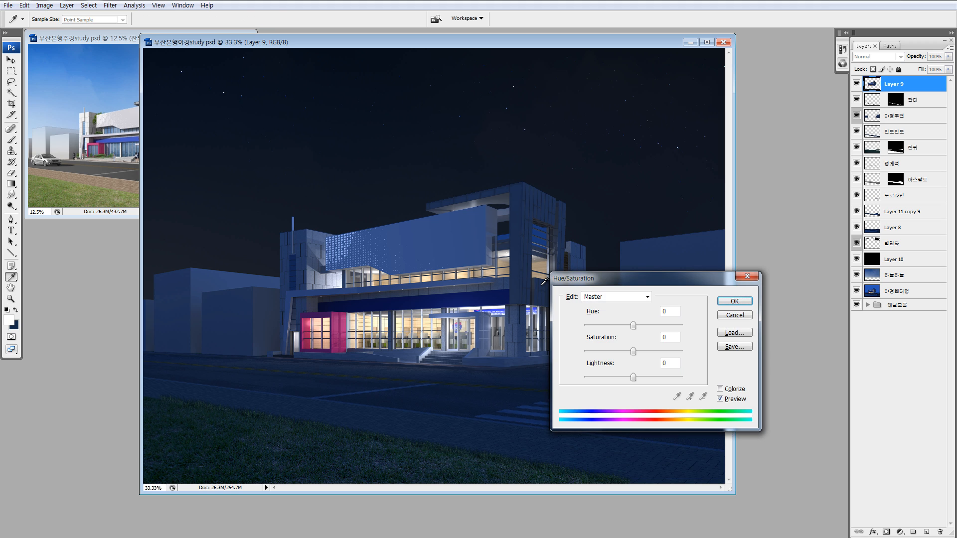
key(Escape)
key(ctrl+b)
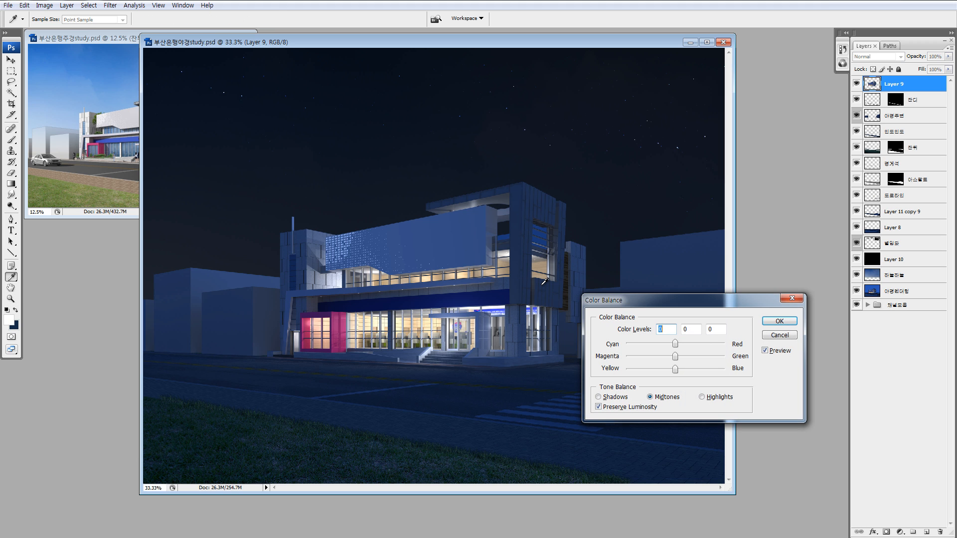
key(Escape)
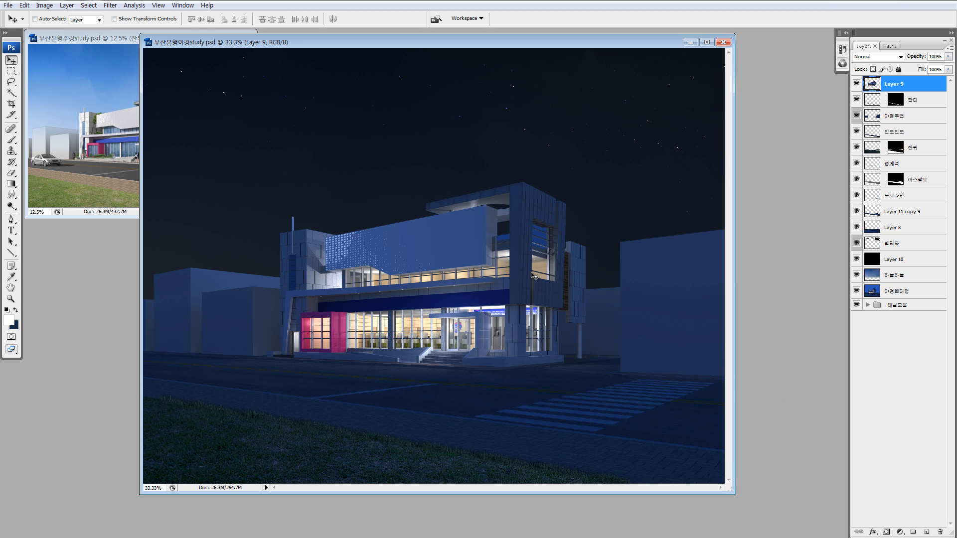